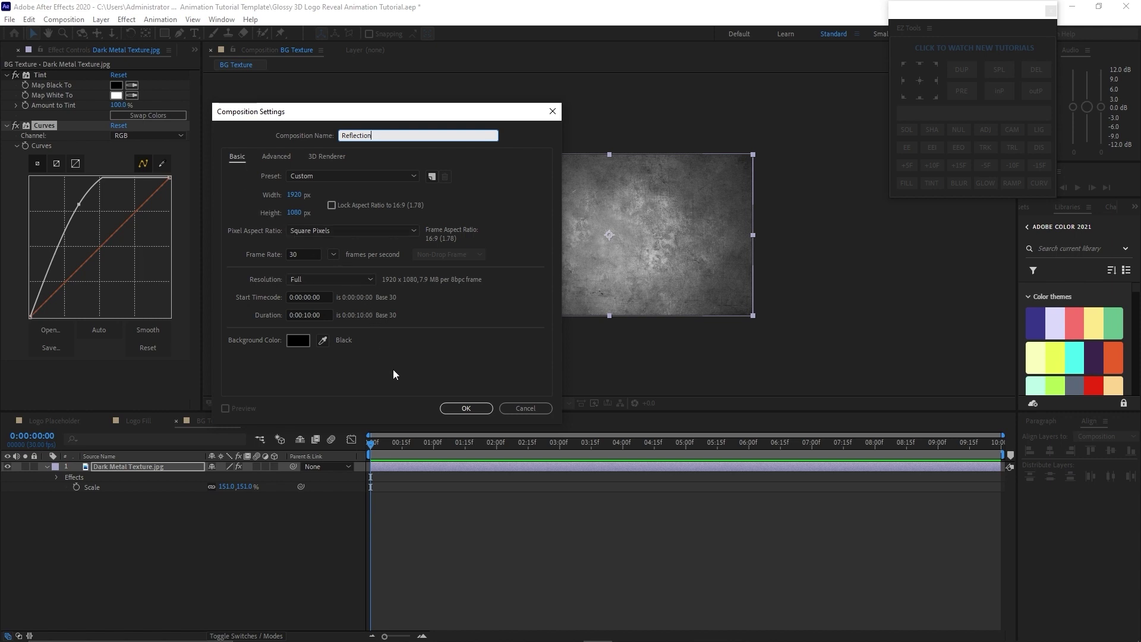
Create the composition named Reflection and move it out of the Image folder to the project's root level
click(466, 408)
click(17, 50)
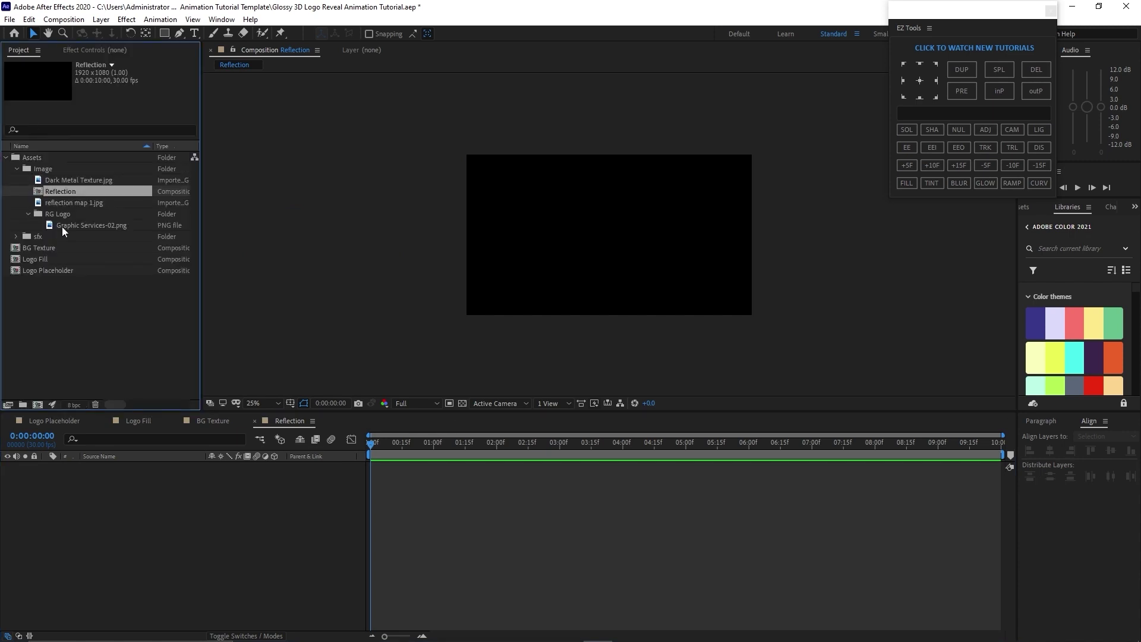
drag(59, 186, 87, 300)
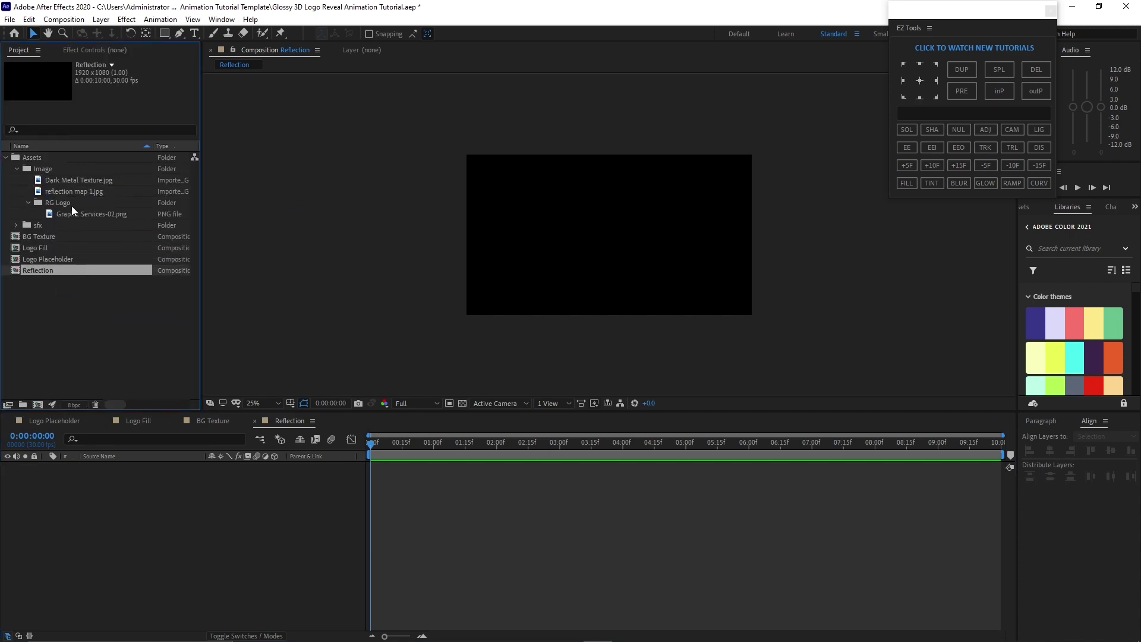
Add reflection map 1.jpg to the Reflection composition and scale the layer to 37%
drag(78, 189, 182, 493)
key(s)
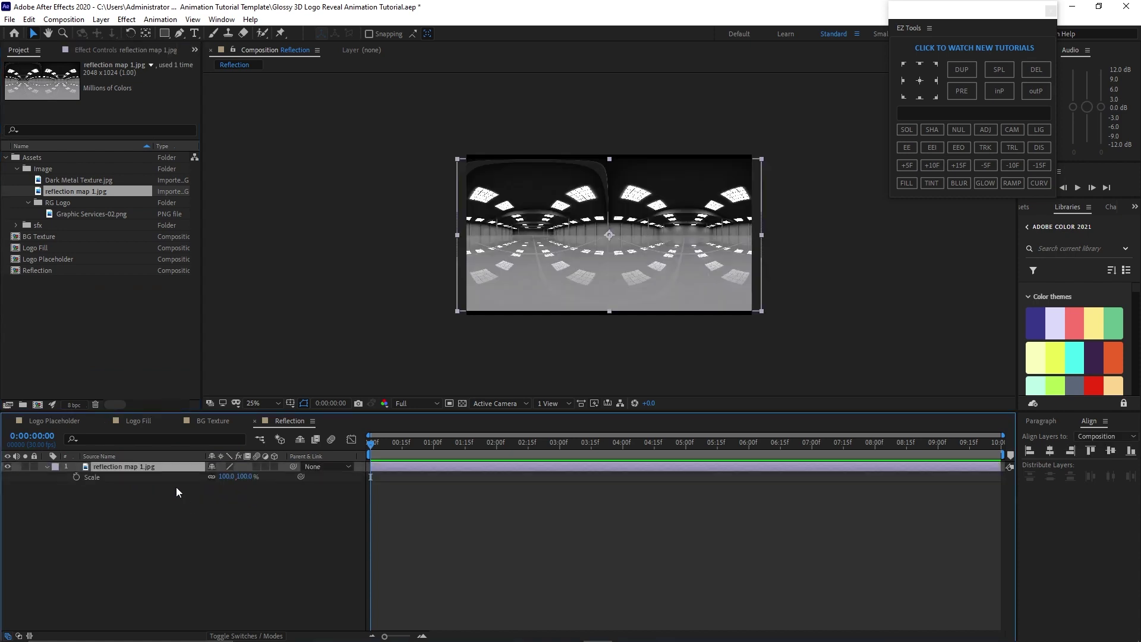
click(227, 476)
Apply Motion Tile to the reflection map layer with output width 290 and output height 390
click(129, 21)
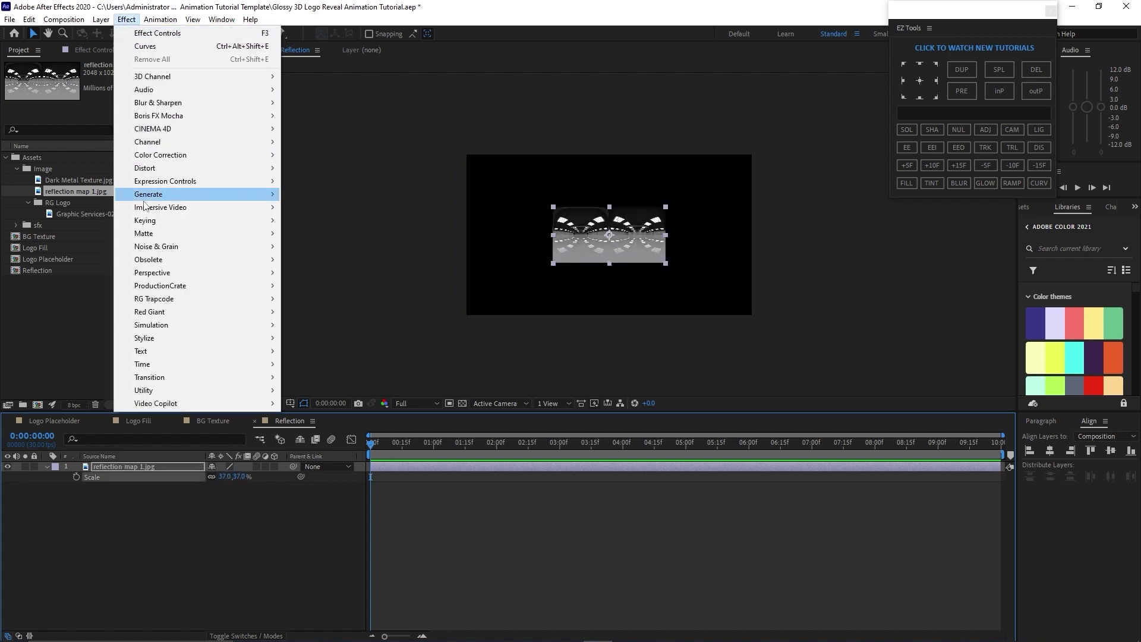
mouse_move(264, 337)
click(317, 259)
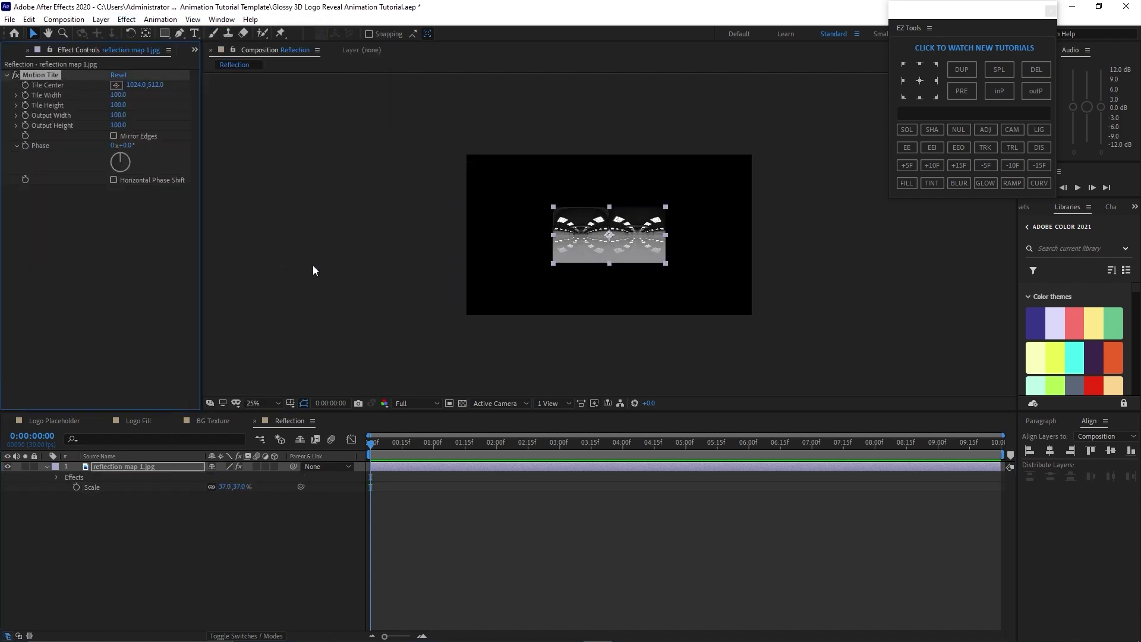
click(118, 115)
text(290)
key(Tab)
text(39)
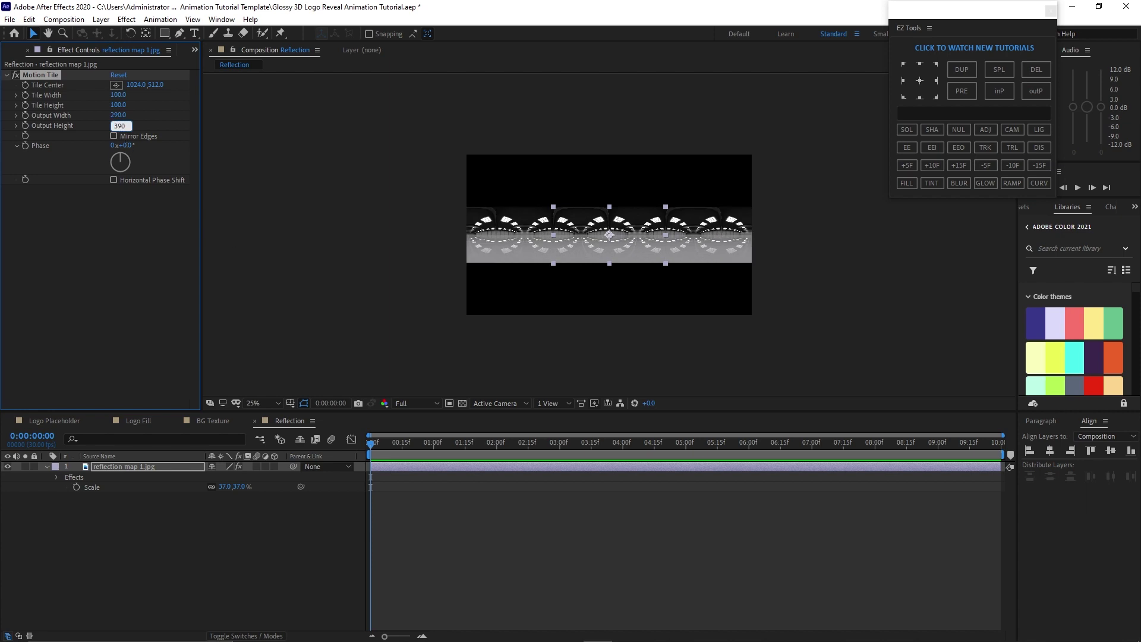
key(Return)
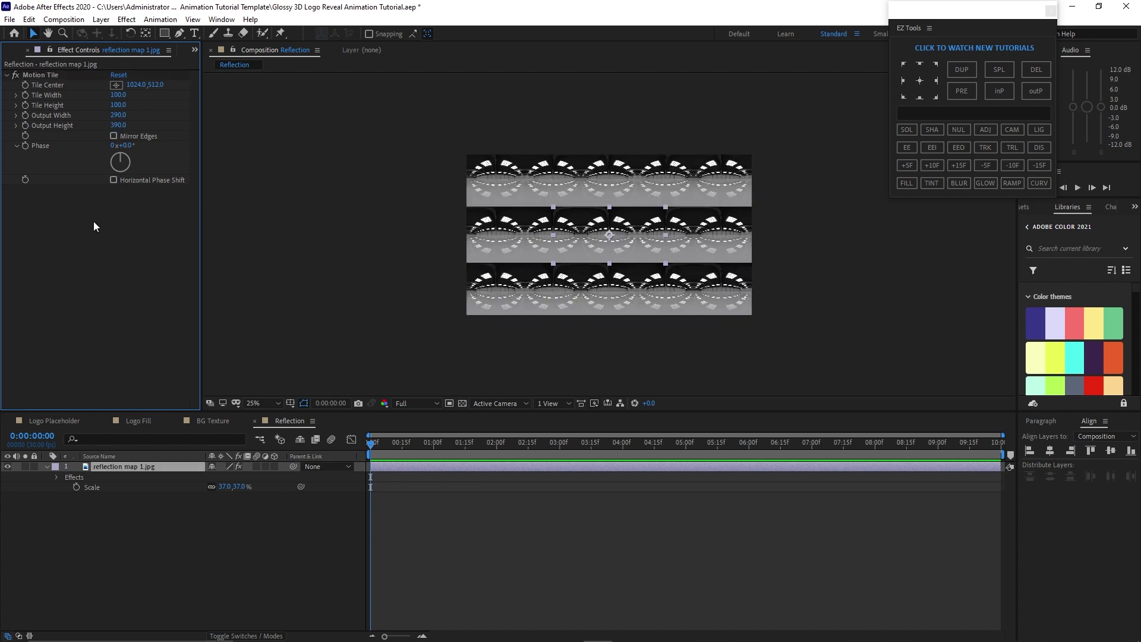
Animate the Tile Center from the first frame to 0:00:09:29, moving it far right to about 5110, 555 at the end
click(26, 86)
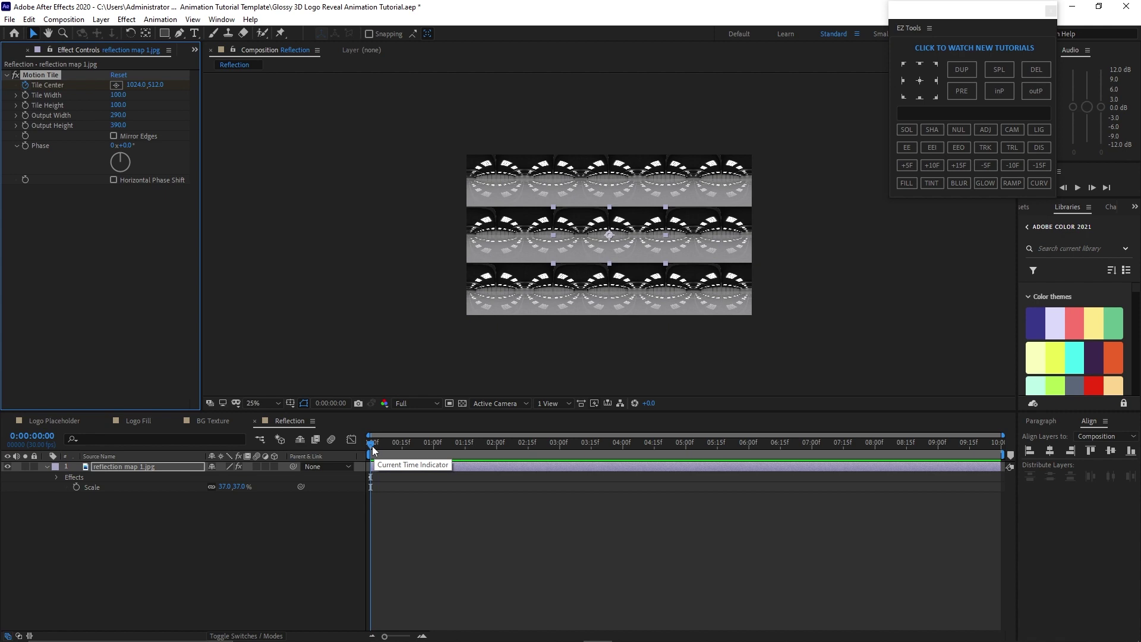
drag(373, 450, 1000, 414)
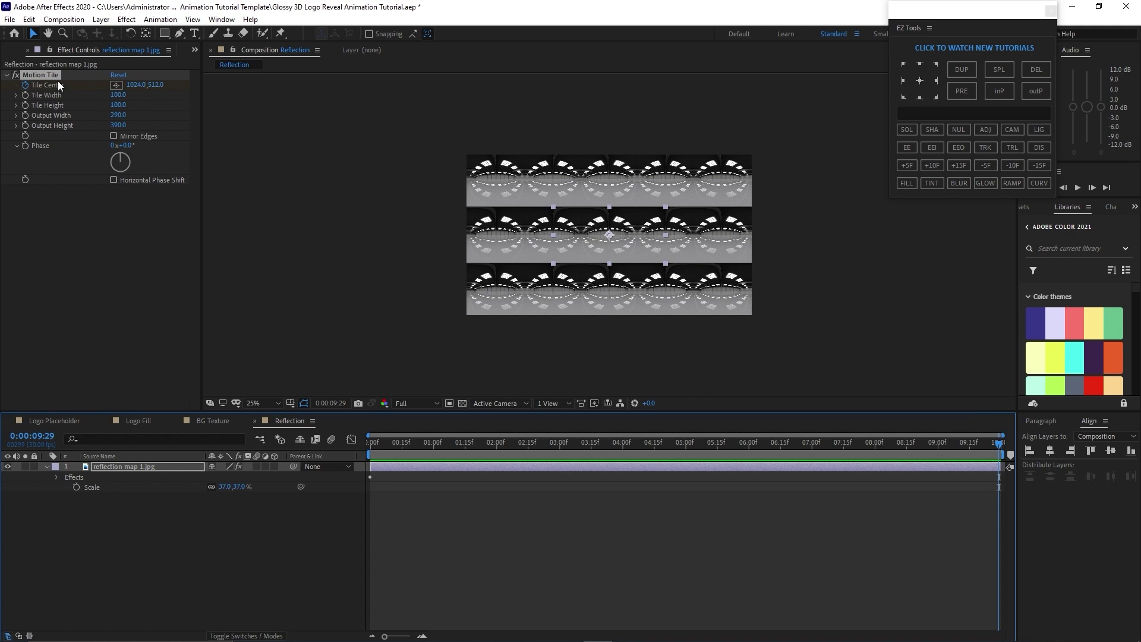
drag(598, 233, 833, 238)
Apply Curves to the reflection map layer and pull the RGB curve's midpoint down to darken the midtones
click(126, 20)
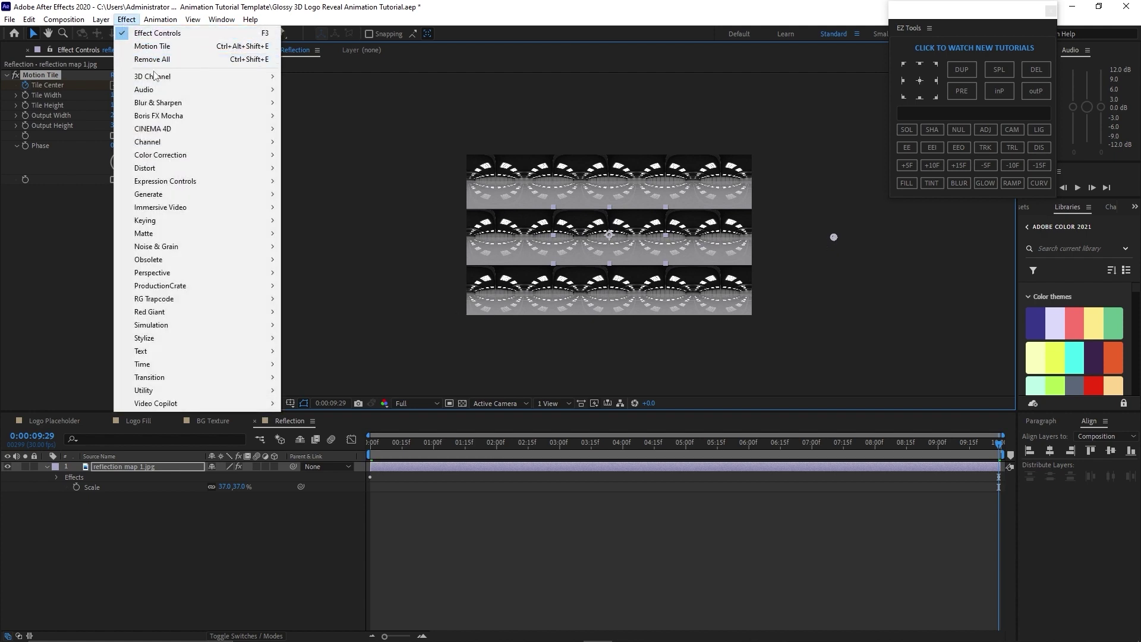
mouse_move(176, 157)
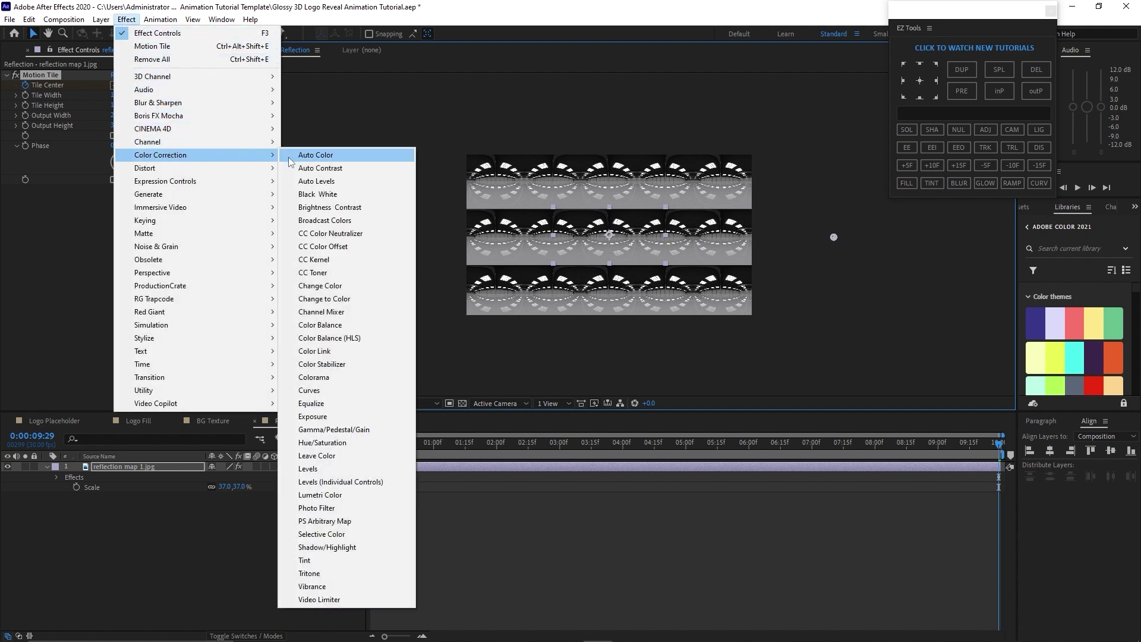
click(339, 389)
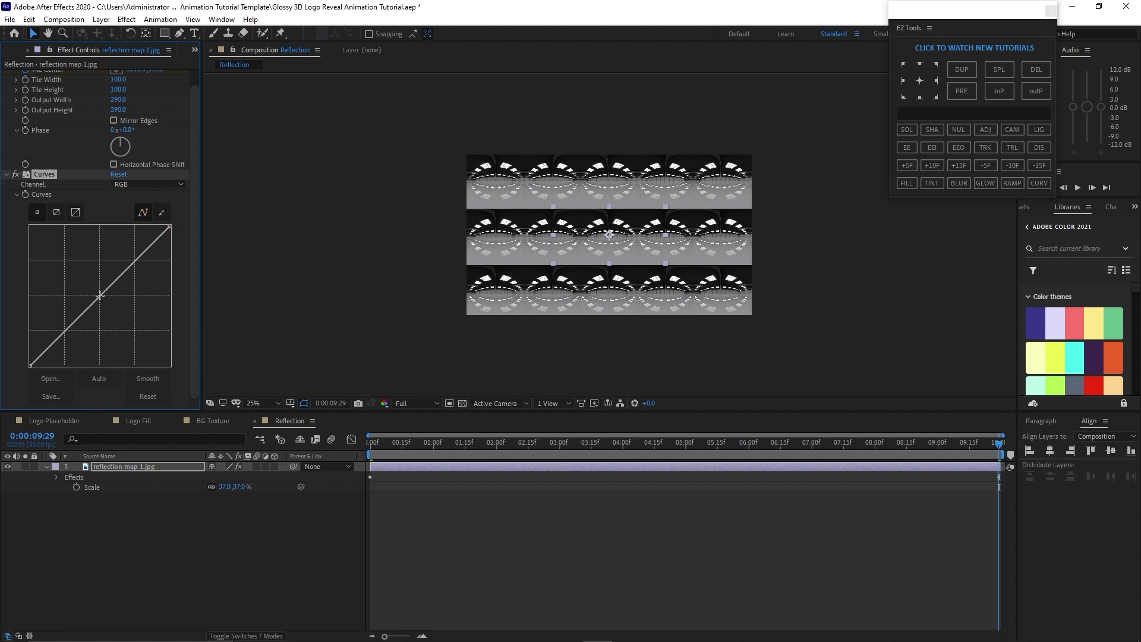
drag(100, 296, 122, 304)
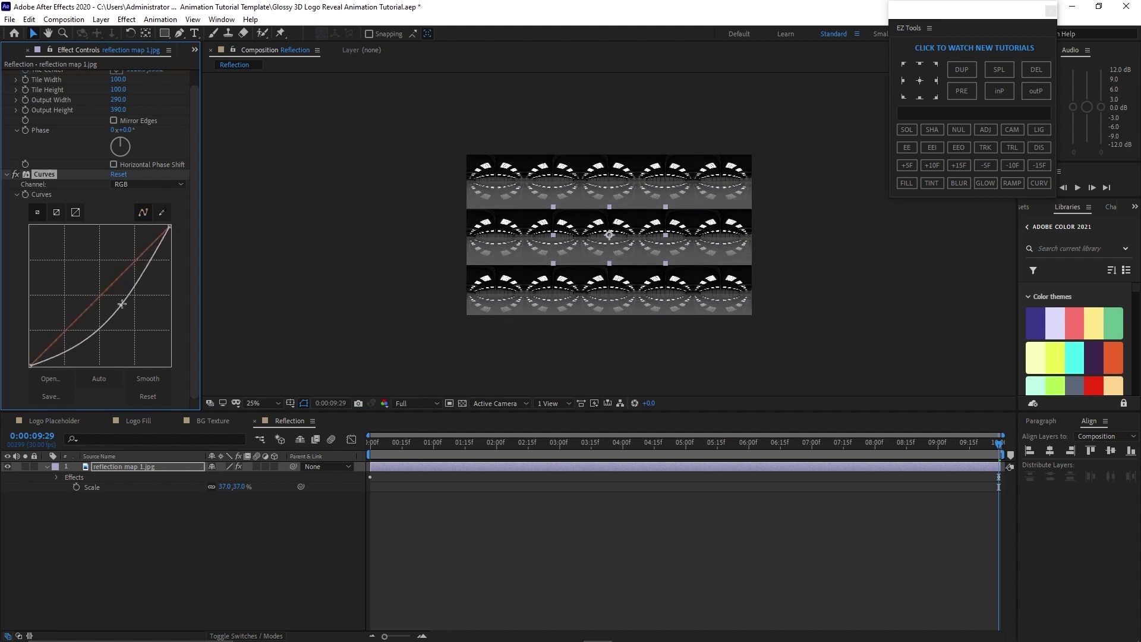
Apply Brightness & Contrast to the reflection map layer with brightness 5 and contrast -10
click(127, 20)
mouse_move(191, 154)
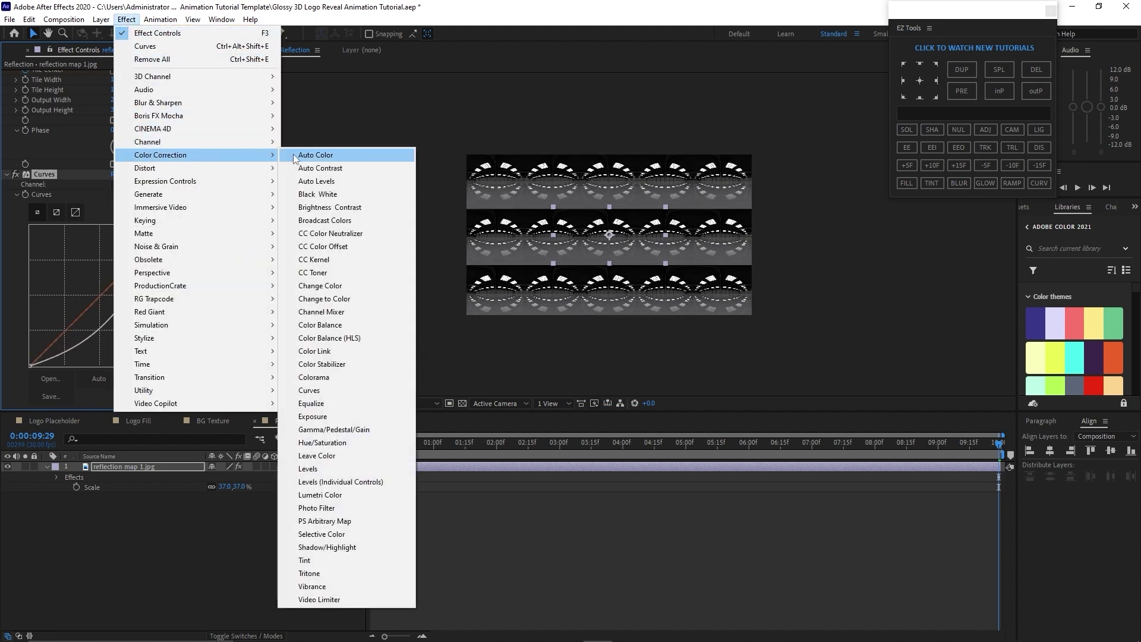
click(320, 208)
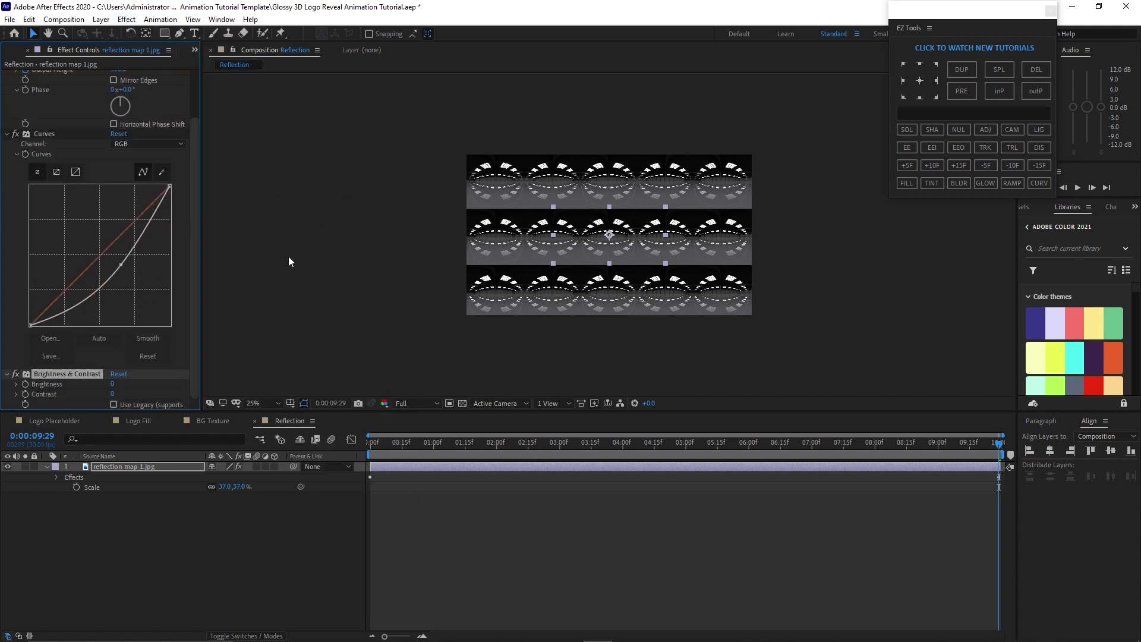
click(112, 384)
click(113, 393)
text(-10)
click(214, 274)
Duplicate the Reflection composition in the project and open the copy
click(194, 50)
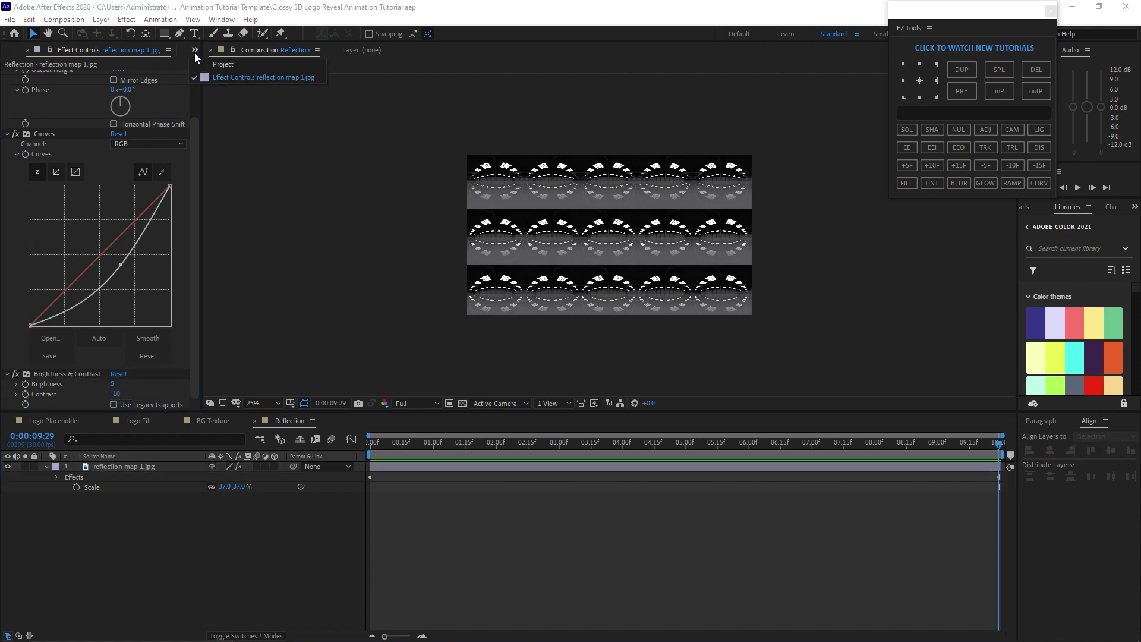
click(216, 67)
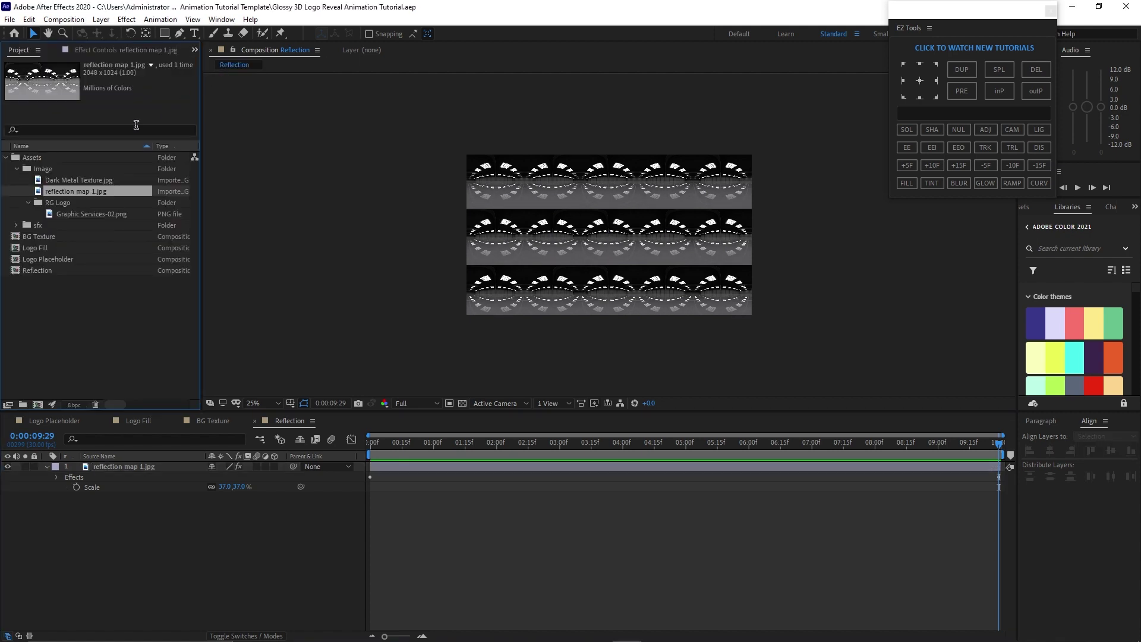
click(52, 272)
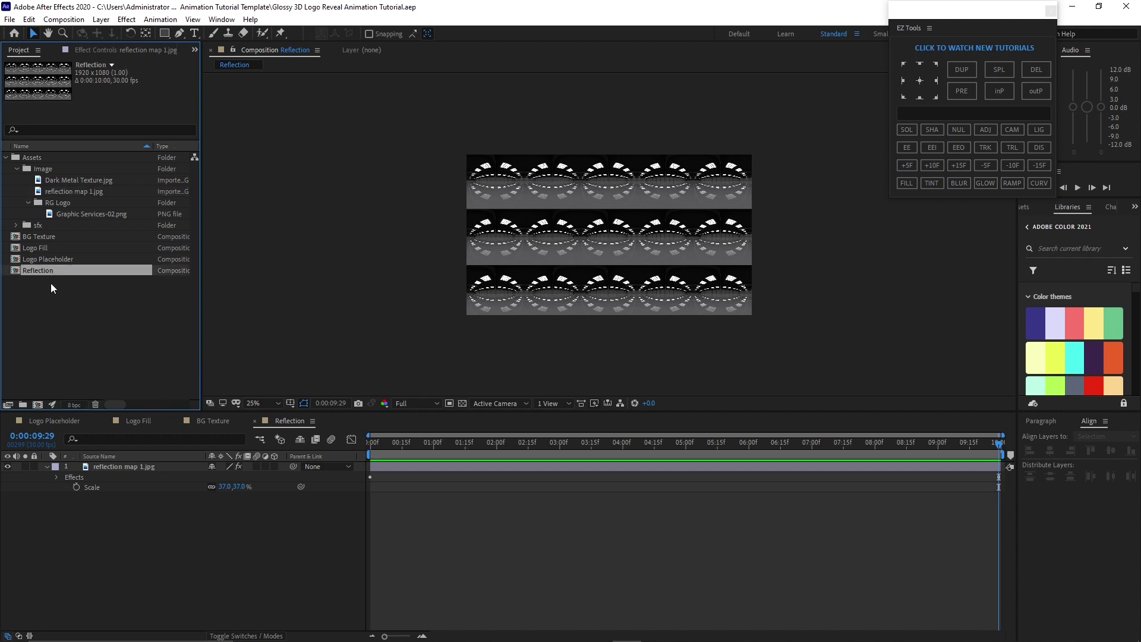
key(ctrl+d)
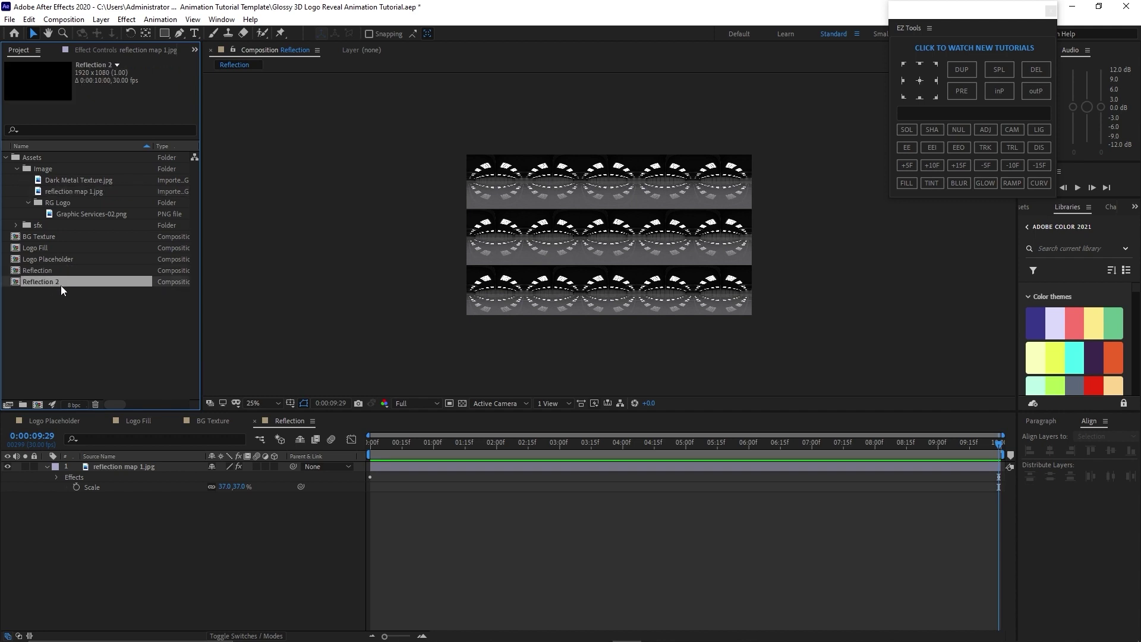
double_click(60, 284)
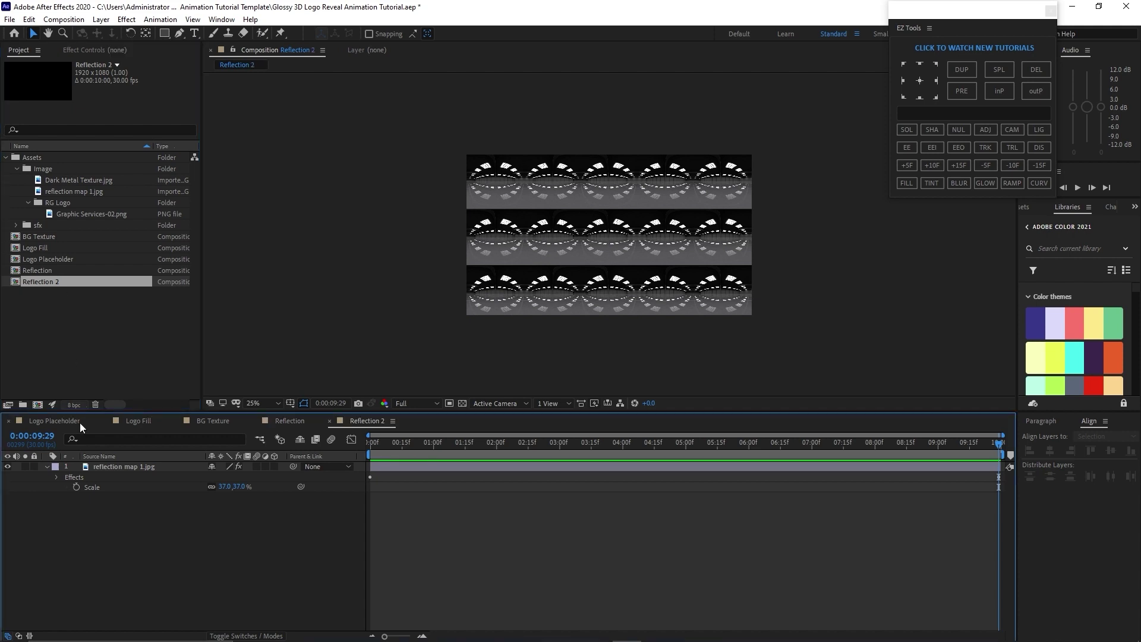
Apply Turbulent Displace with amount 42 to the map layer in Reflection 2 and turn off its Brightness & Contrast effect
click(114, 469)
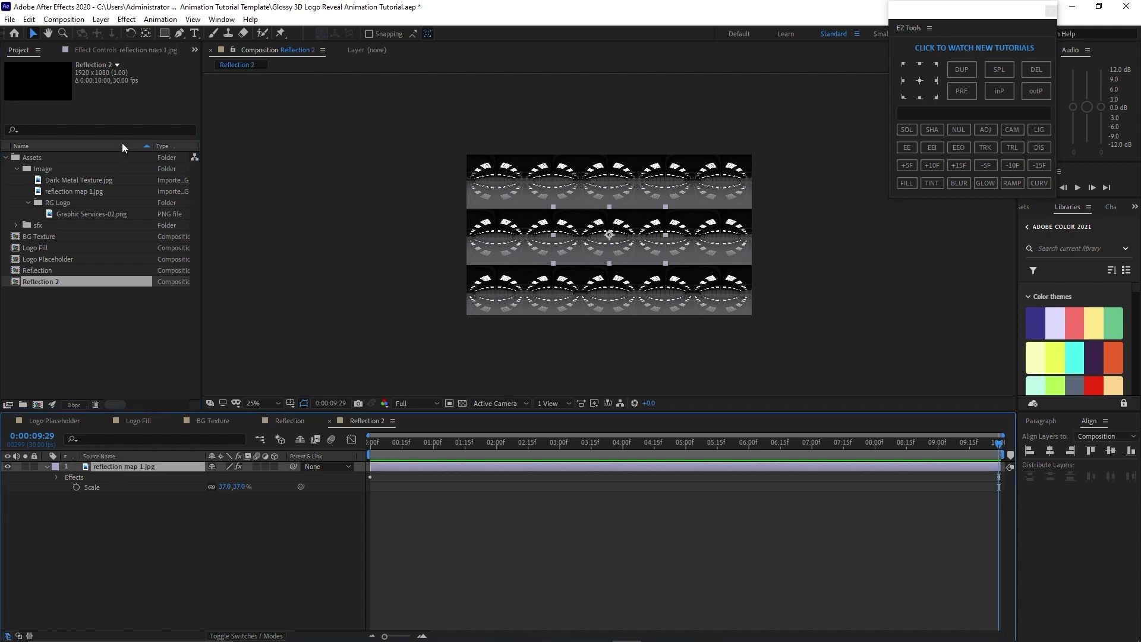
click(105, 53)
click(126, 19)
mouse_move(172, 168)
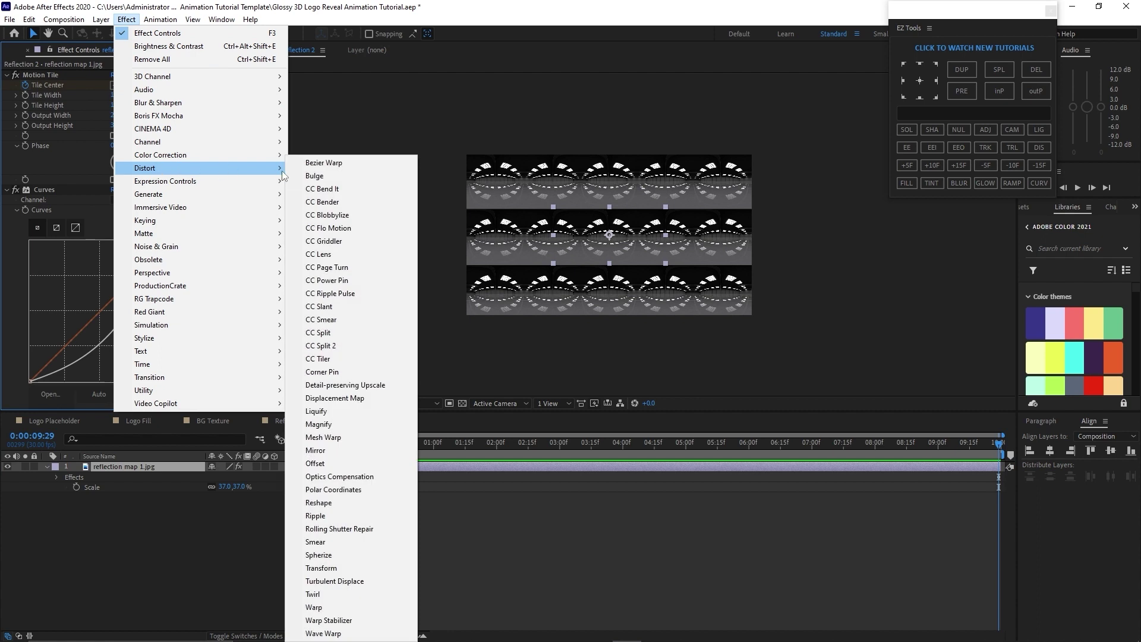
click(362, 580)
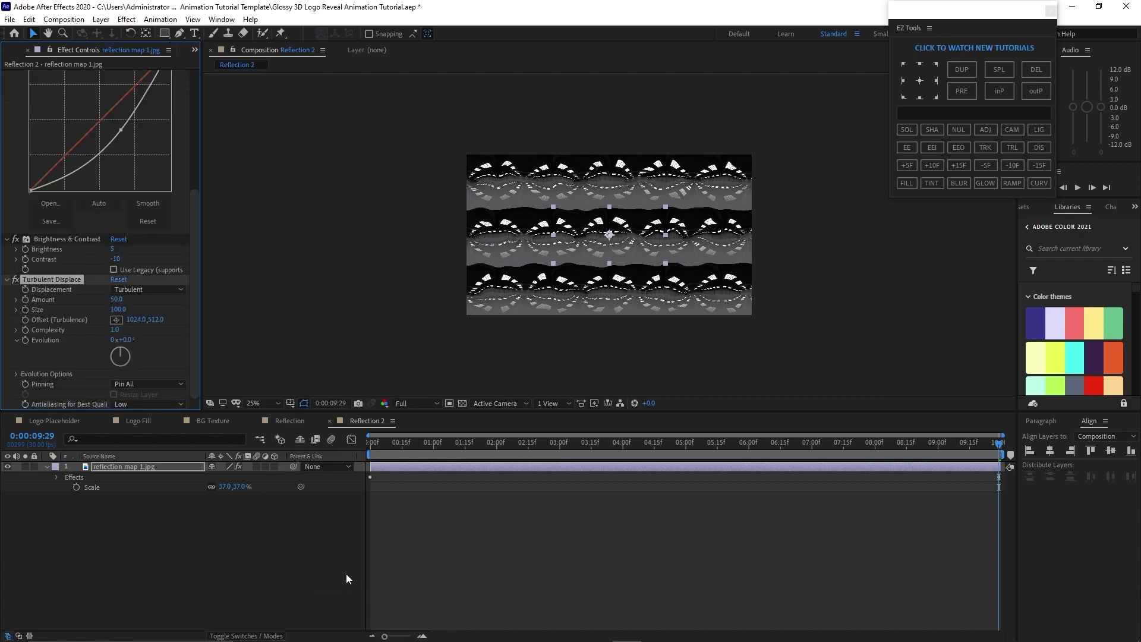
click(121, 305)
text(42)
key(Return)
click(15, 239)
Apply Fast Box Blur to the Reflection 2 map layer, place it directly after Motion Tile, and raise its blur radius slightly
click(127, 19)
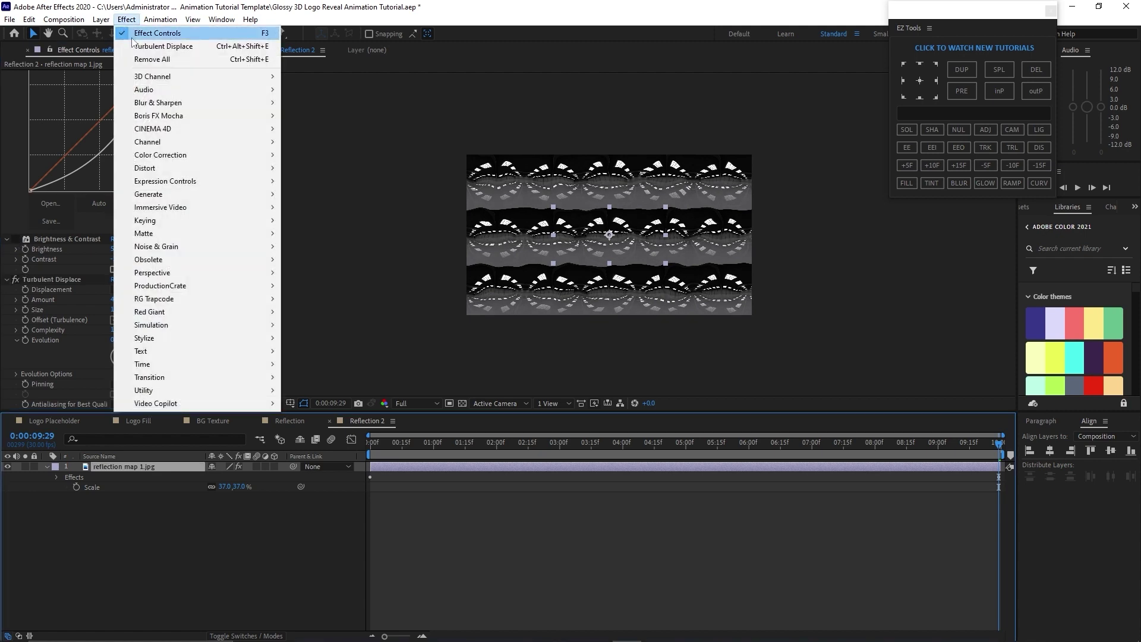
mouse_move(226, 103)
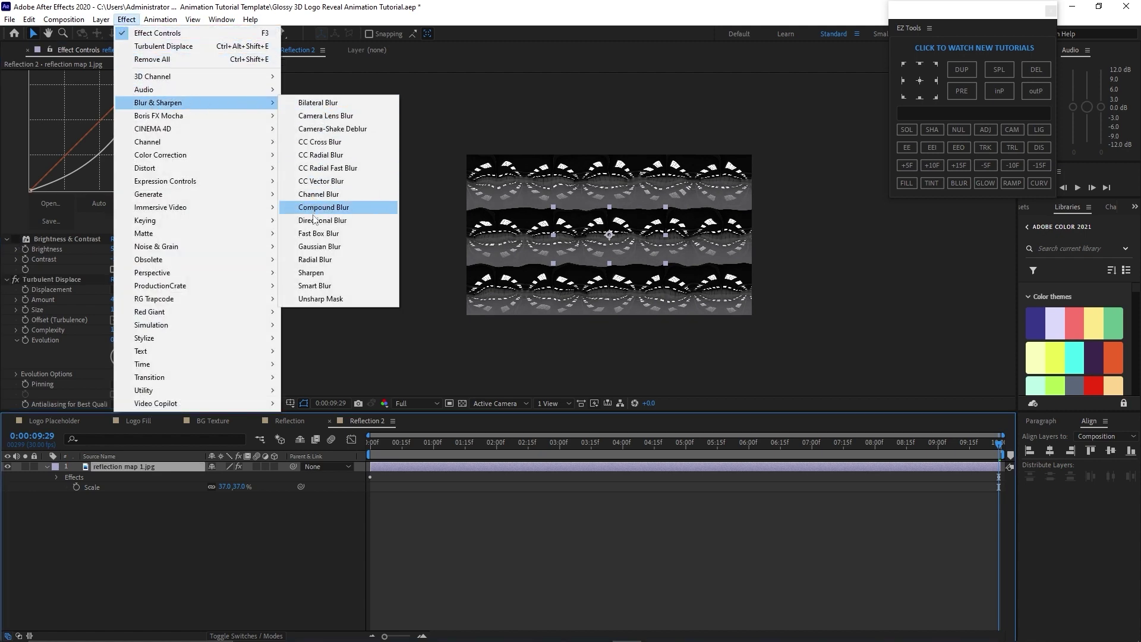
click(317, 233)
drag(50, 364, 84, 188)
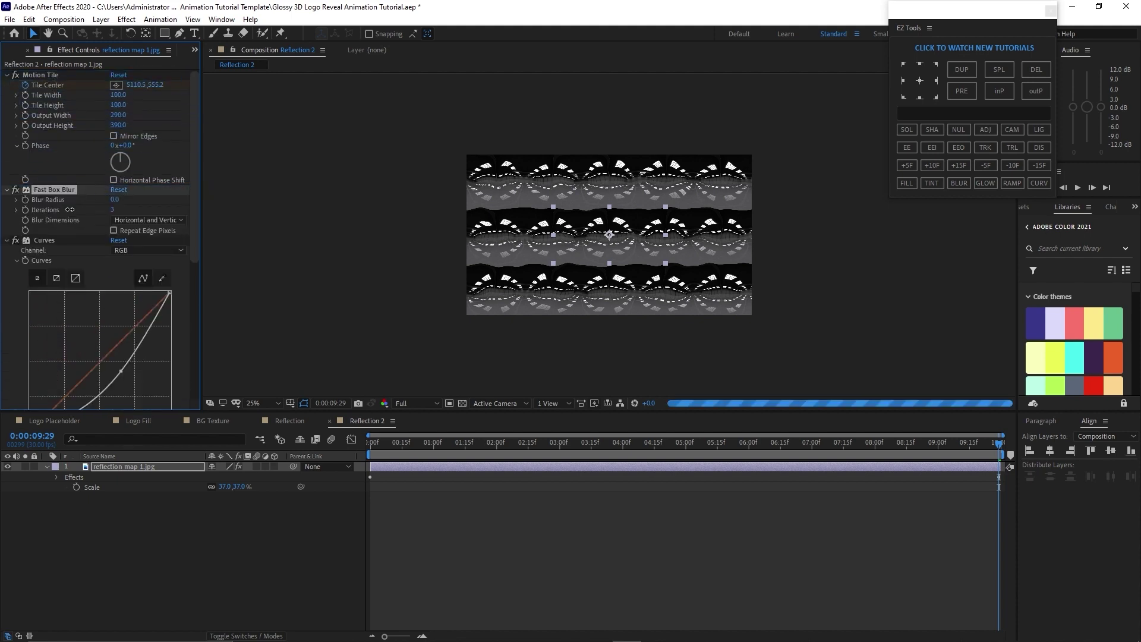
click(117, 200)
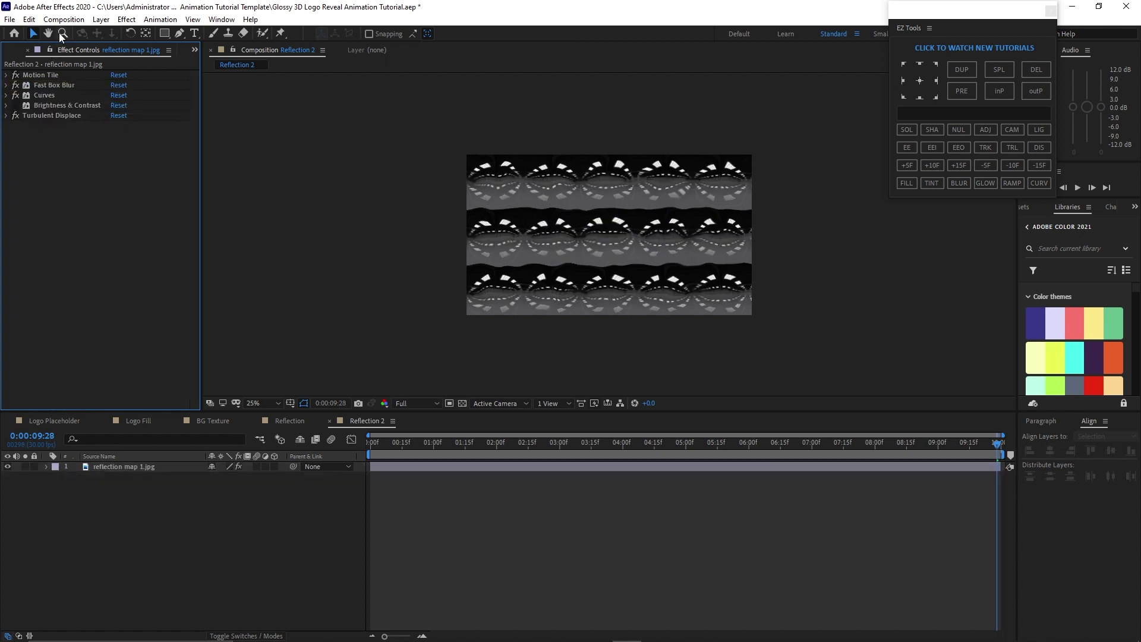
Create a 1920 x 1080, 30 fps, 10-second composition named Logo Gloss and add the Reflection composition to it
click(64, 19)
click(66, 35)
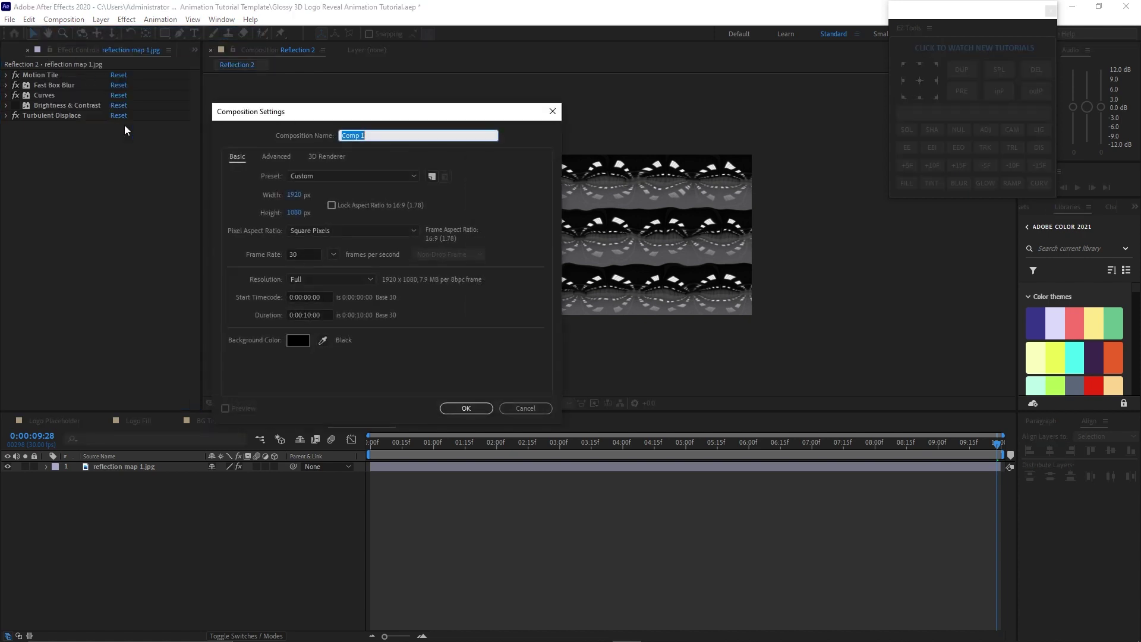
text(Lo)
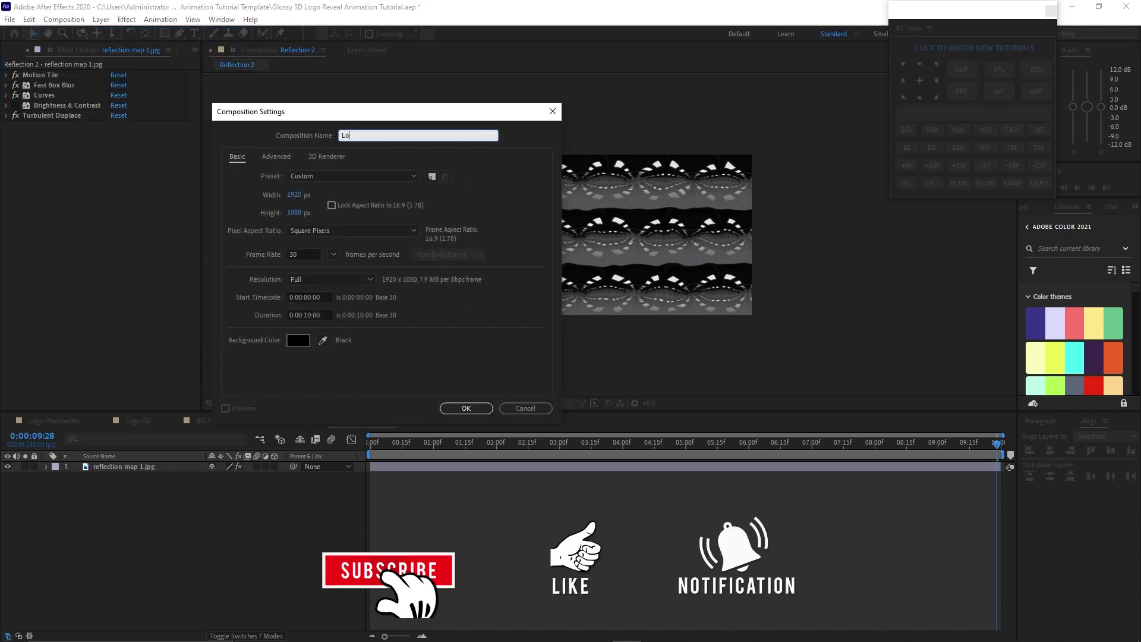
text(go)
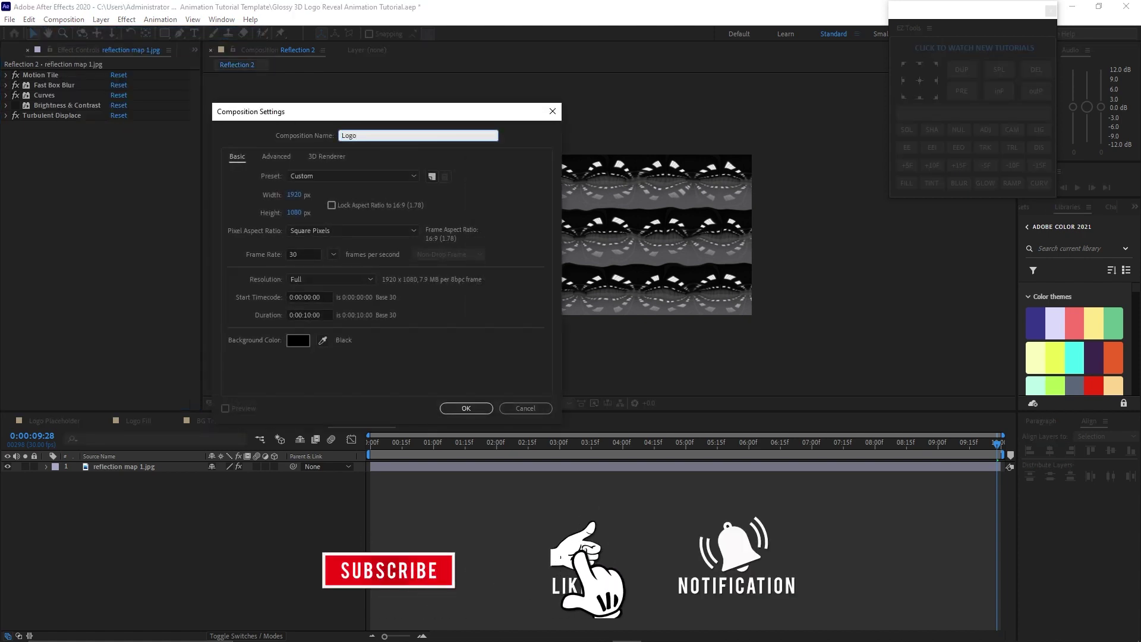
text( Glos)
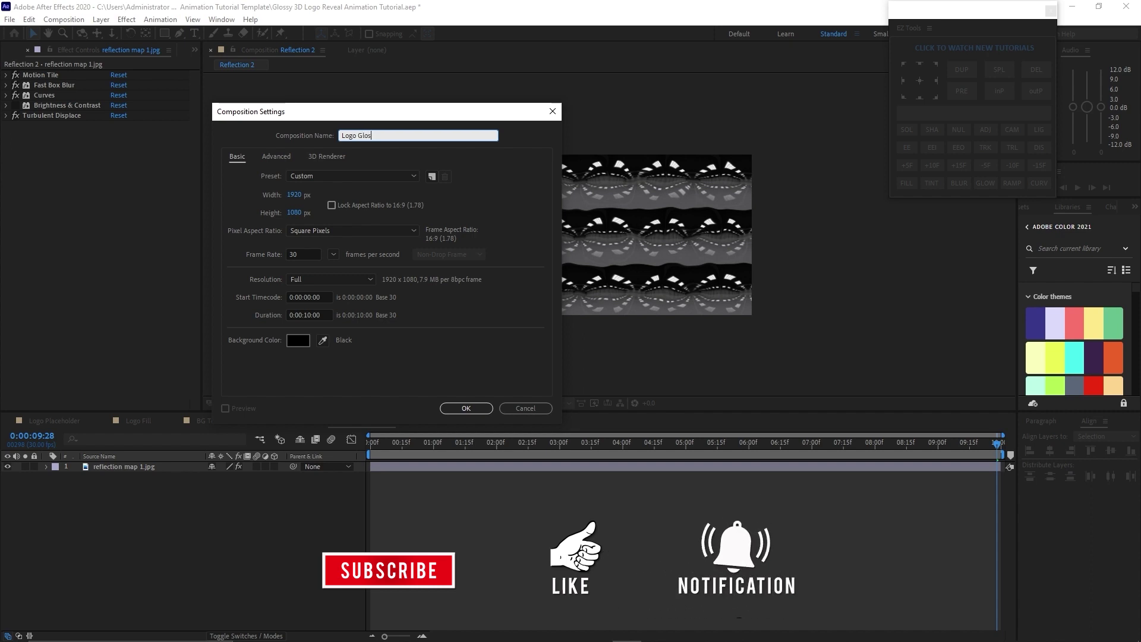
text(s)
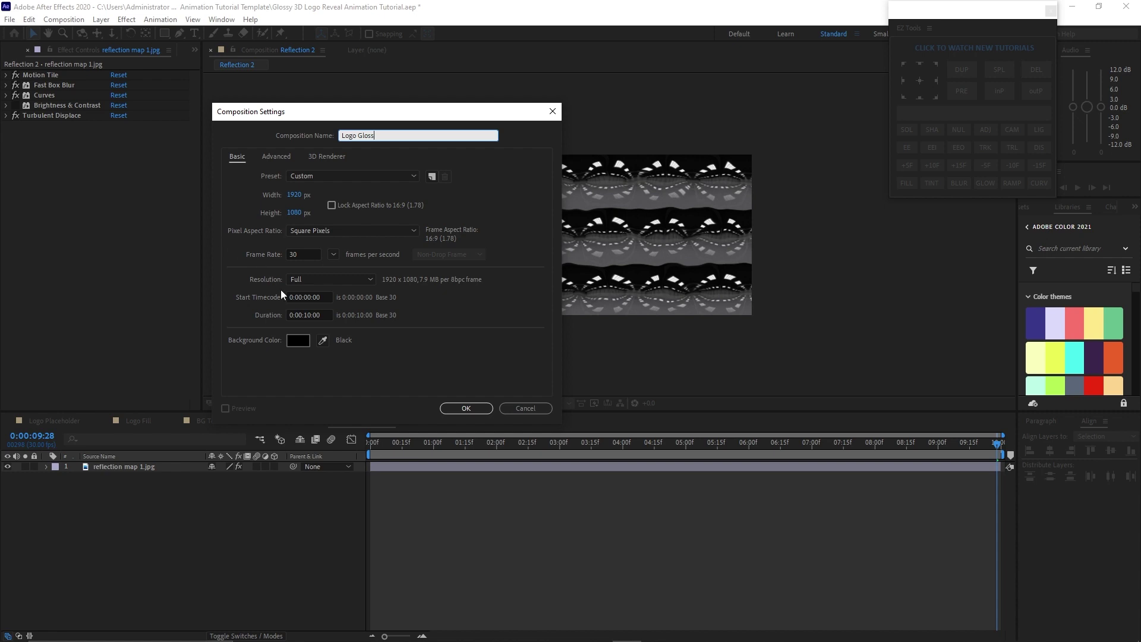
click(459, 409)
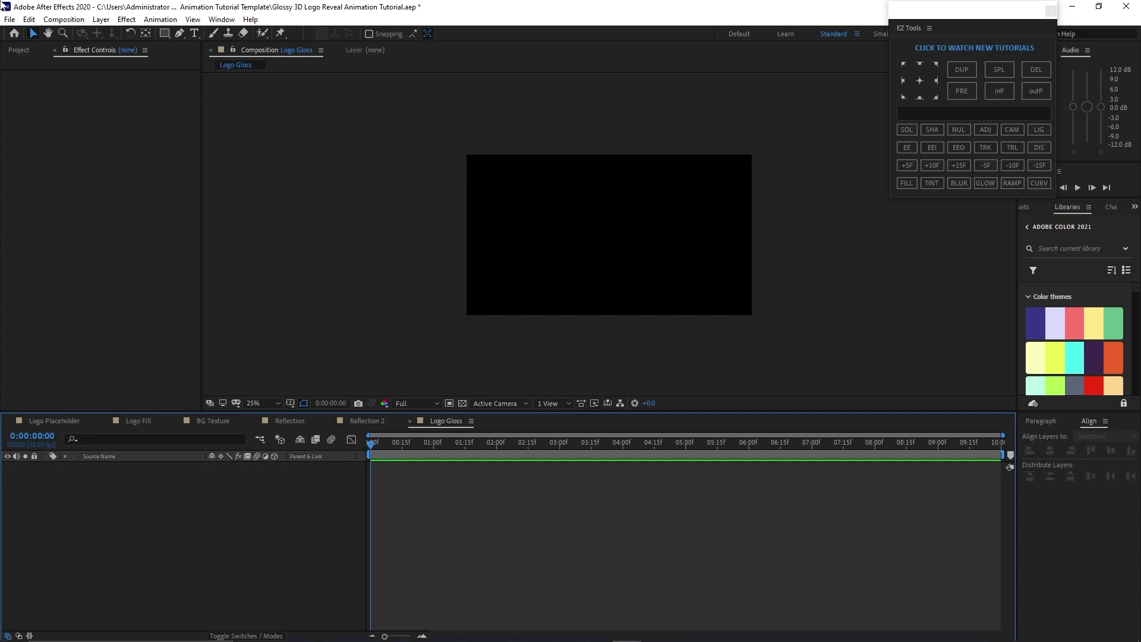
click(18, 51)
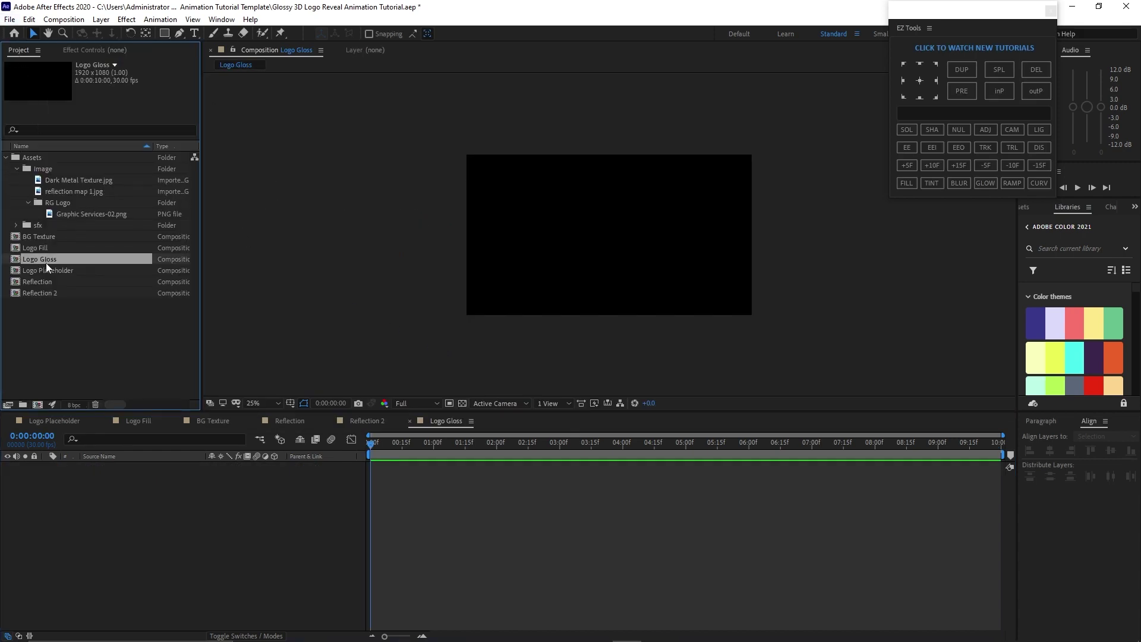
drag(52, 282, 96, 498)
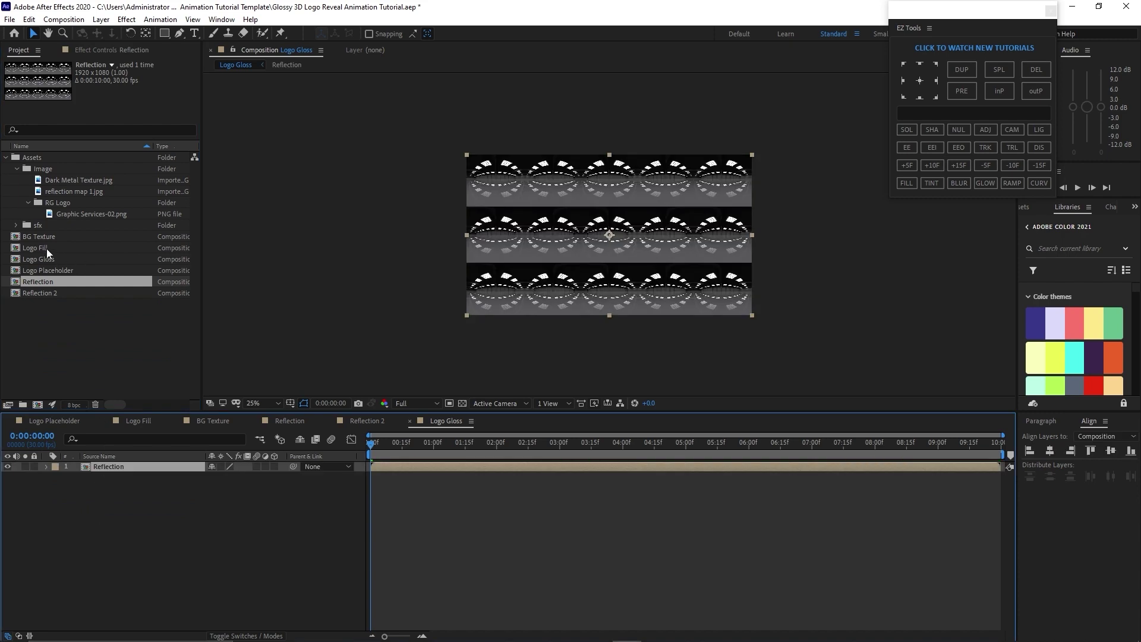
Add the Logo Fill composition above the Reflection layer in Logo Gloss and hide it
drag(46, 248, 103, 463)
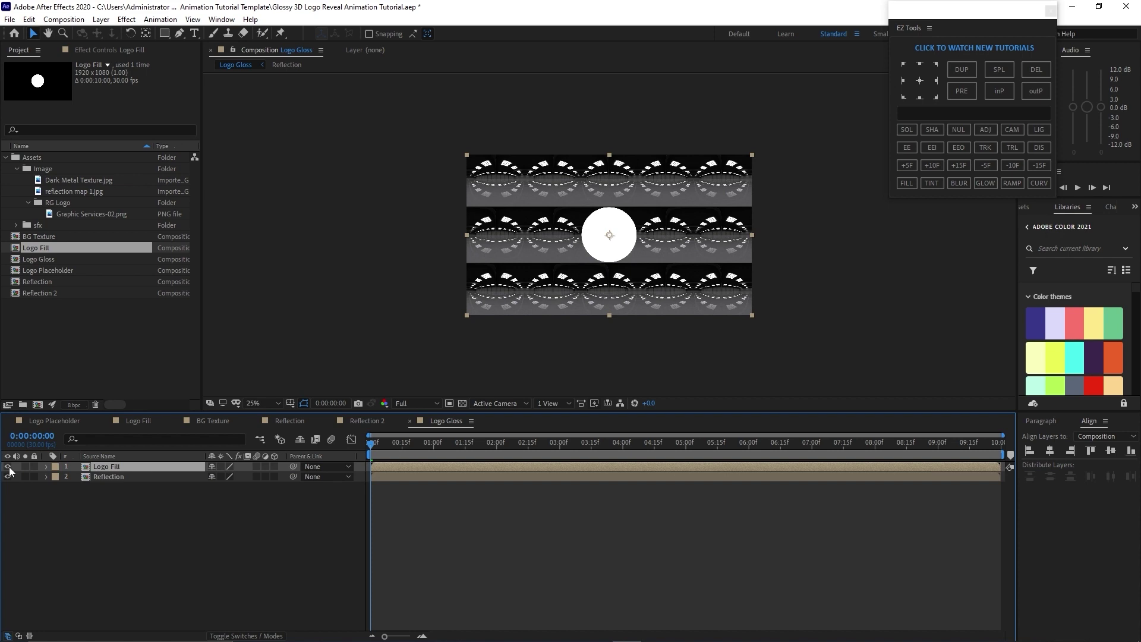
click(7, 467)
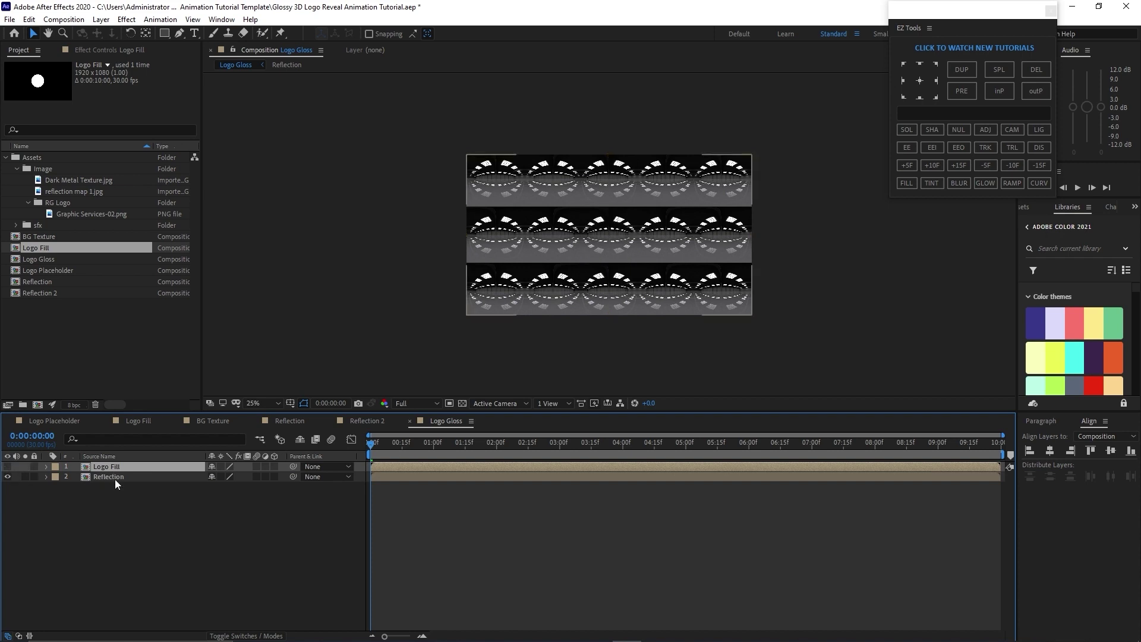
Apply the CC Glass and CC Blobbylize effects to the Reflection layer in Logo Gloss
click(115, 476)
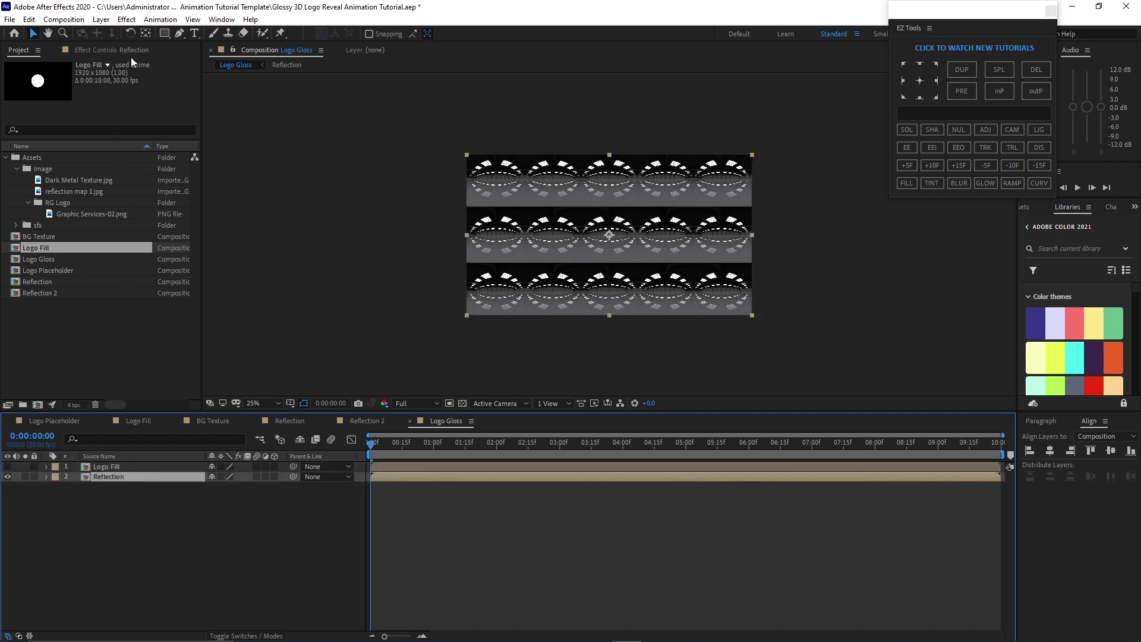
click(128, 22)
mouse_move(173, 339)
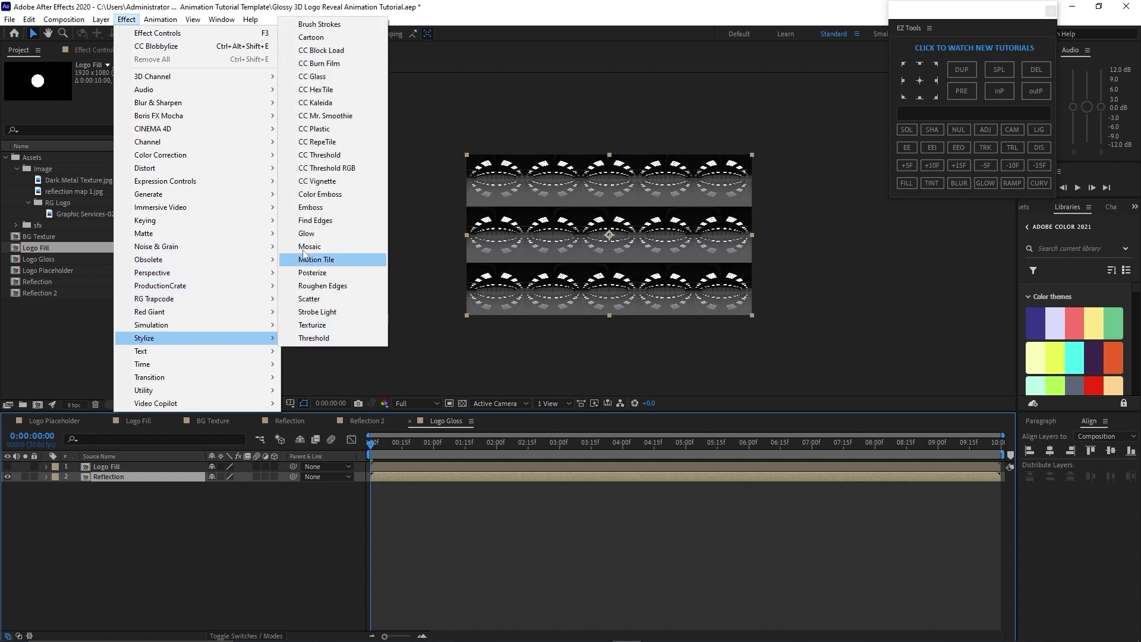
click(306, 77)
click(126, 19)
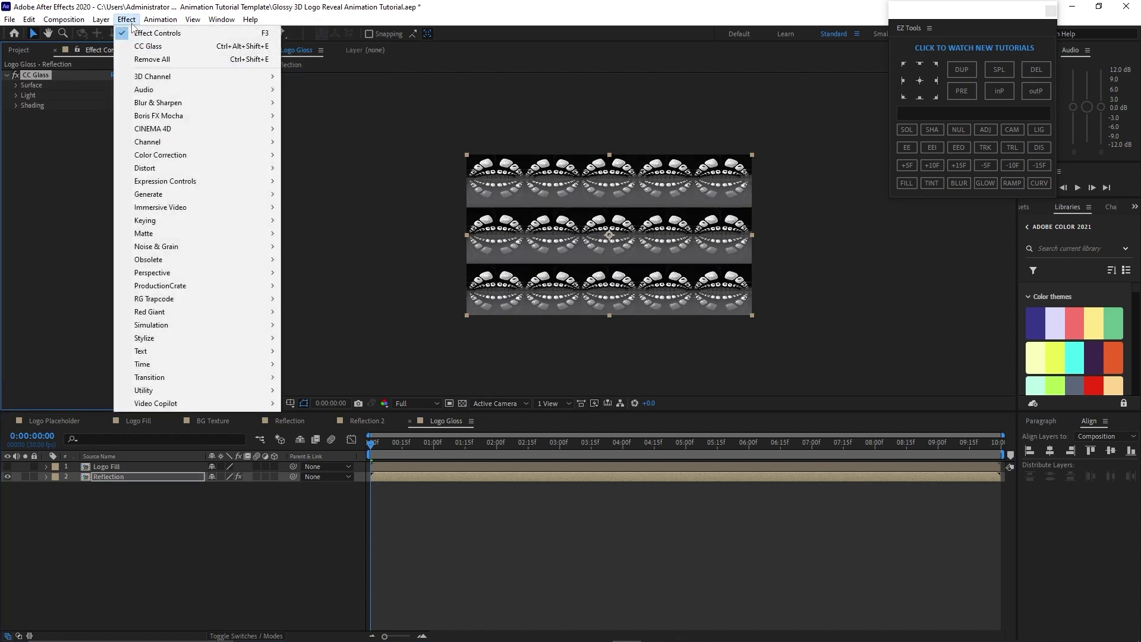
mouse_move(175, 169)
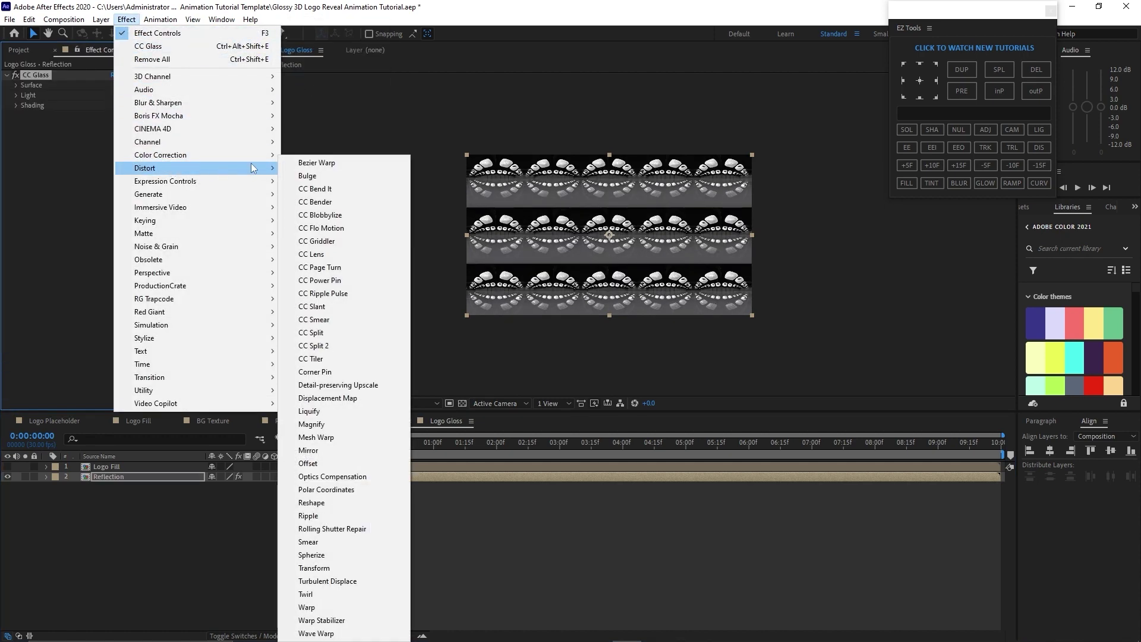
click(304, 218)
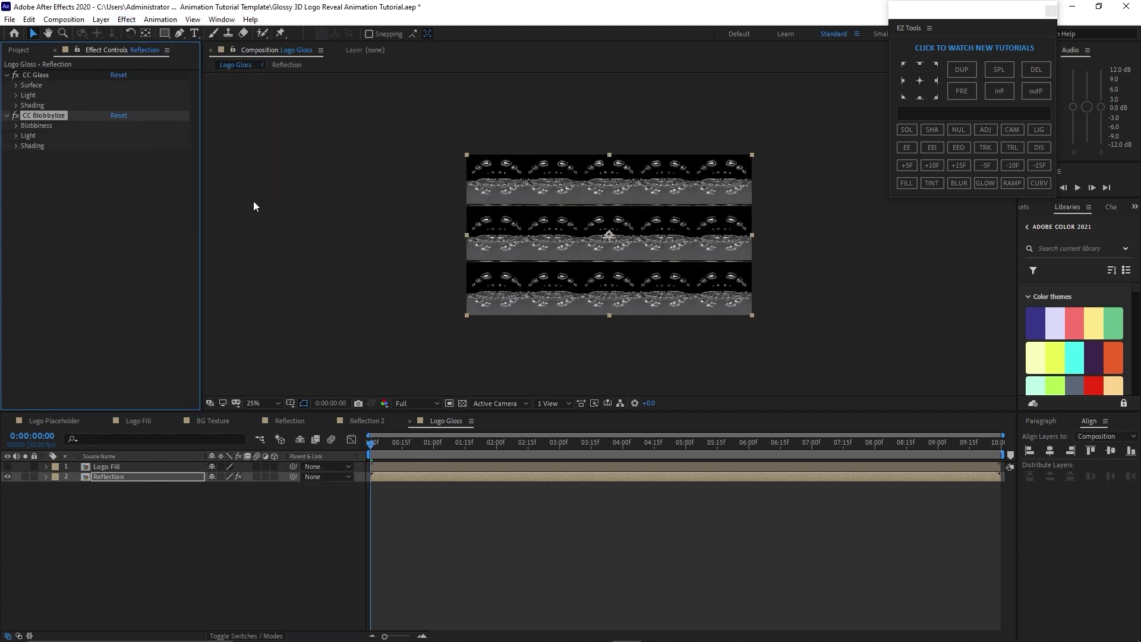
Set the Reflection layer's CC Glass surface to bump map Logo Fill, property Alpha, softness 3.6, height 86 and displacement -300
click(16, 85)
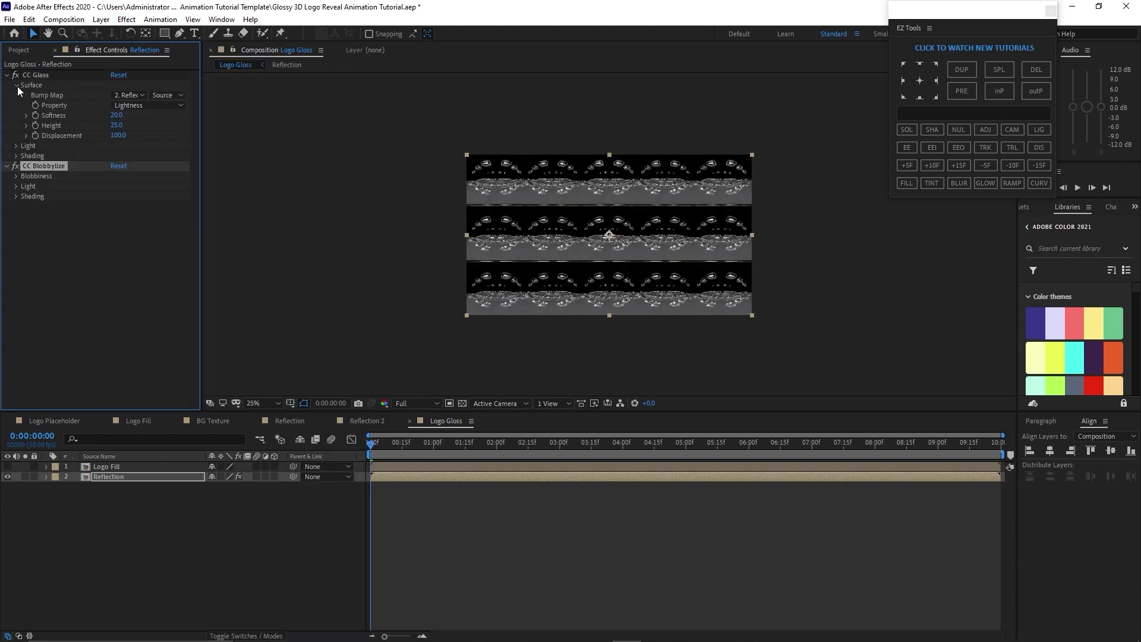
click(129, 95)
click(140, 125)
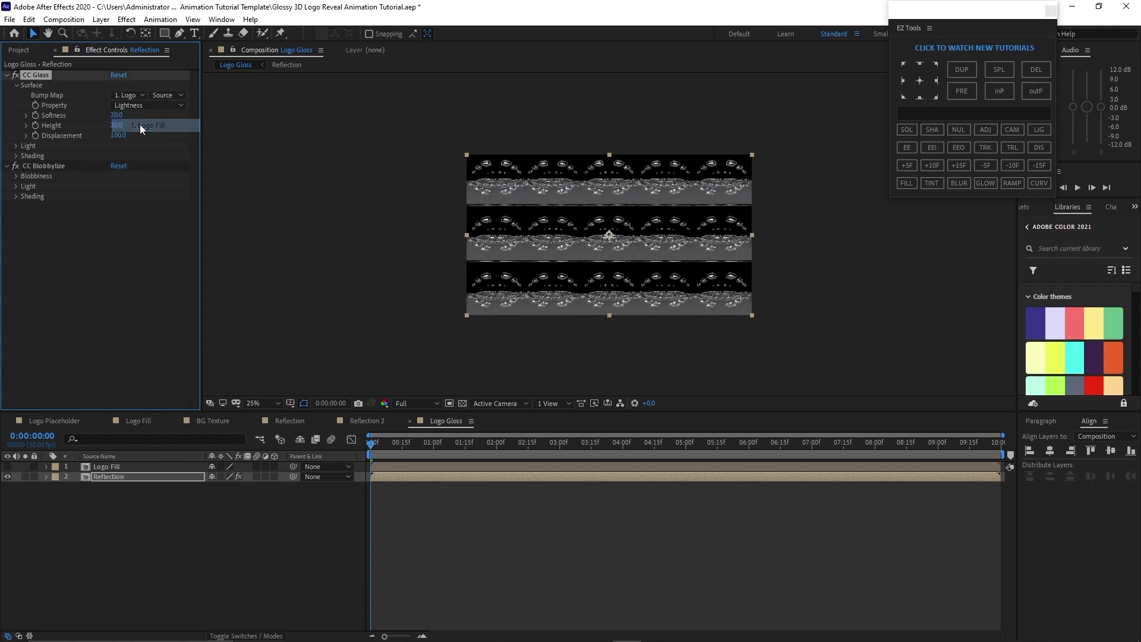
click(136, 106)
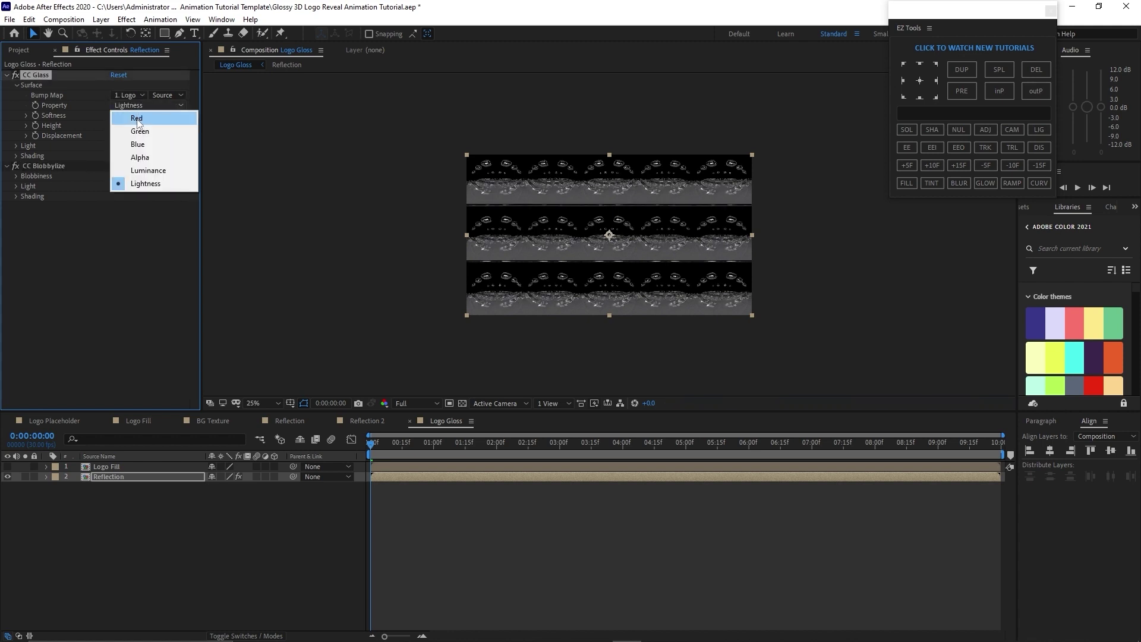
click(144, 155)
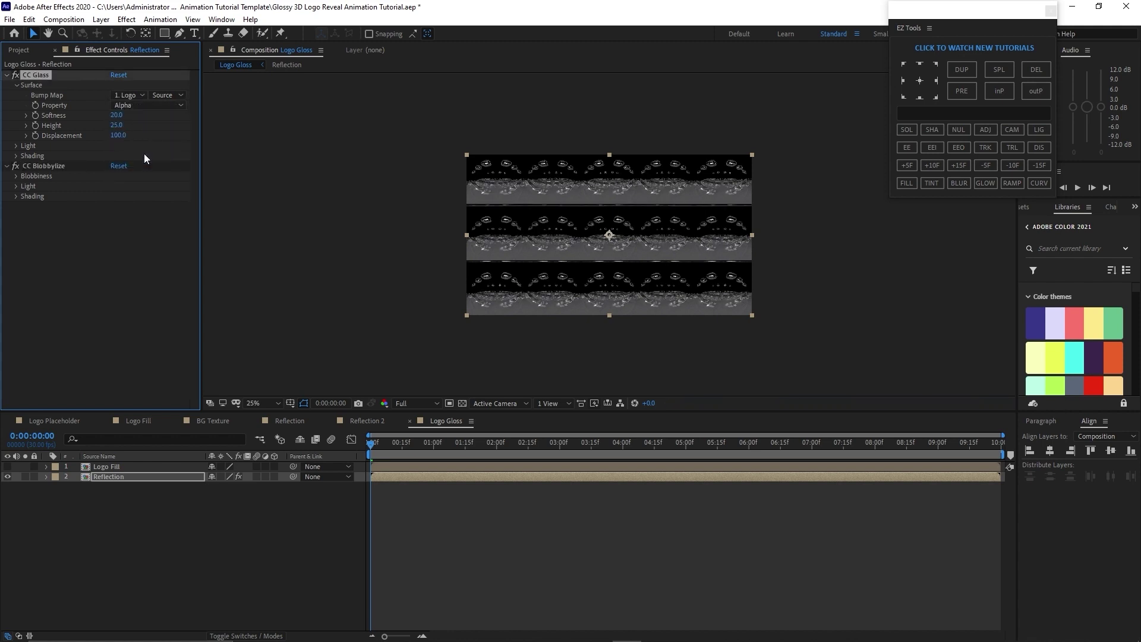
click(115, 115)
text(3.6)
key(Tab)
text(86)
key(Tab)
text(-)
Set the Reflection layer's CC Blobbylize to blob layer Logo Fill, property Alpha, softness 5 and cut away 0
click(17, 177)
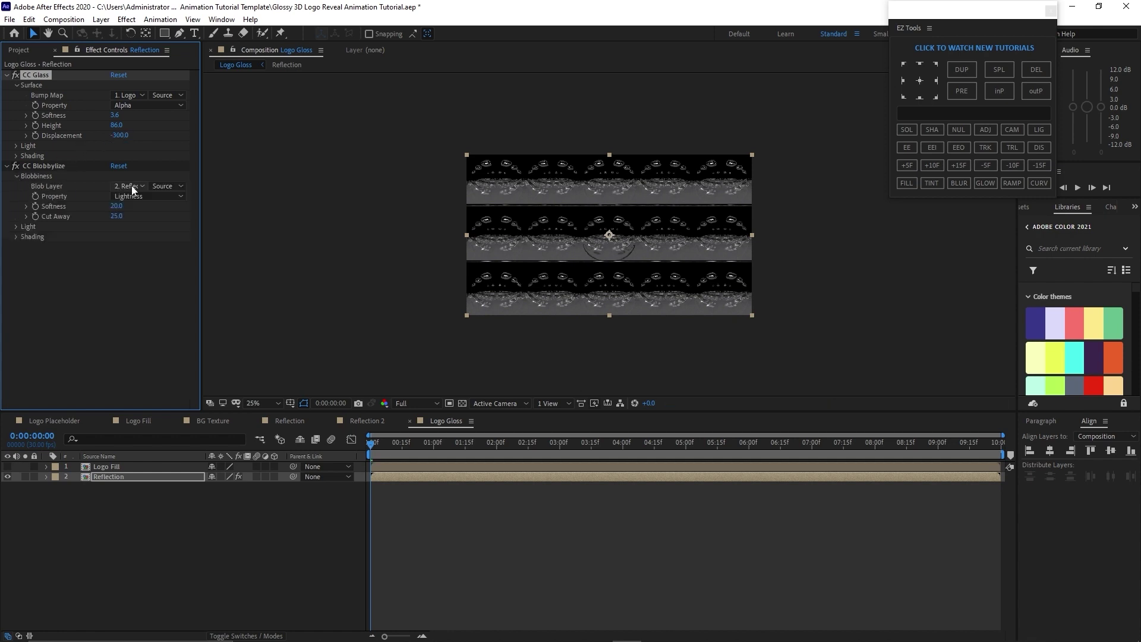
click(133, 189)
click(149, 215)
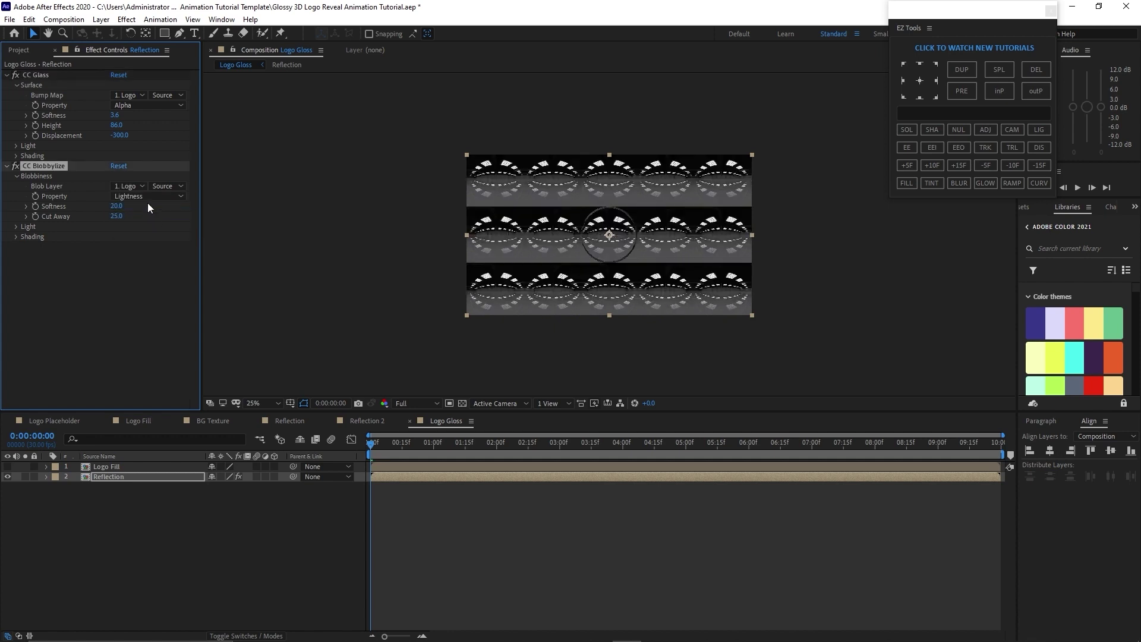
click(145, 198)
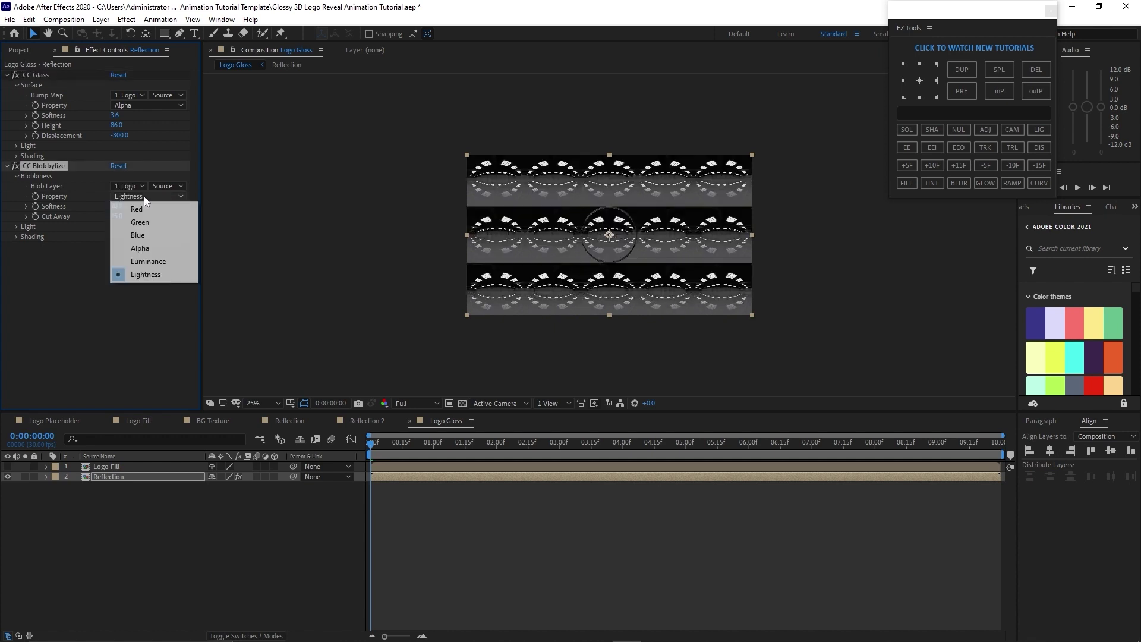
click(146, 246)
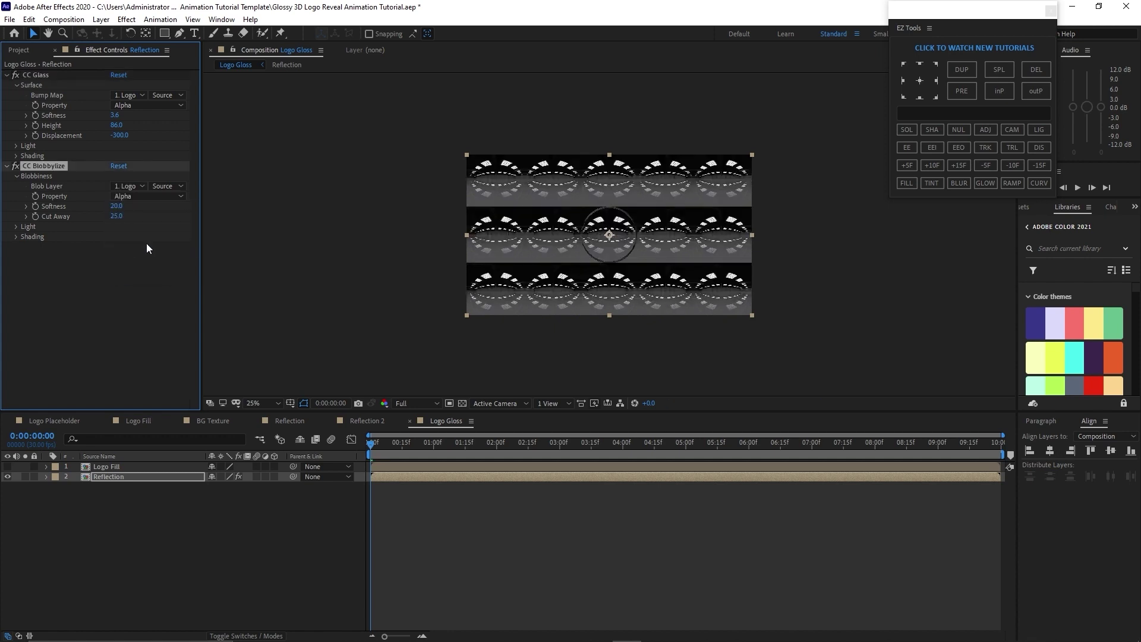
click(116, 208)
text(5)
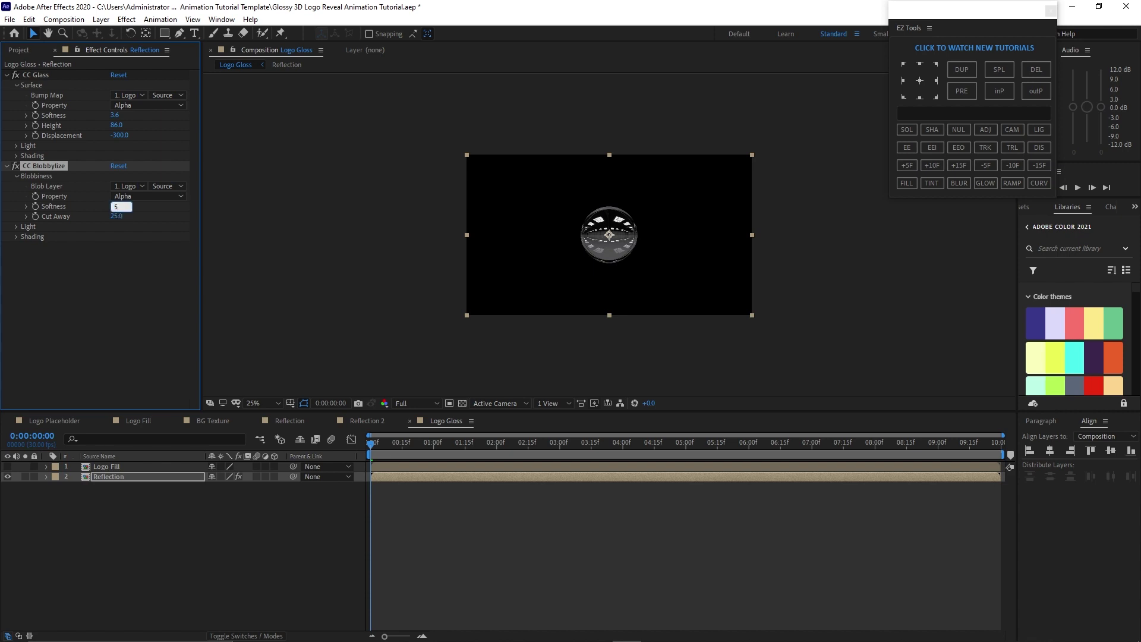
key(Tab)
text(0)
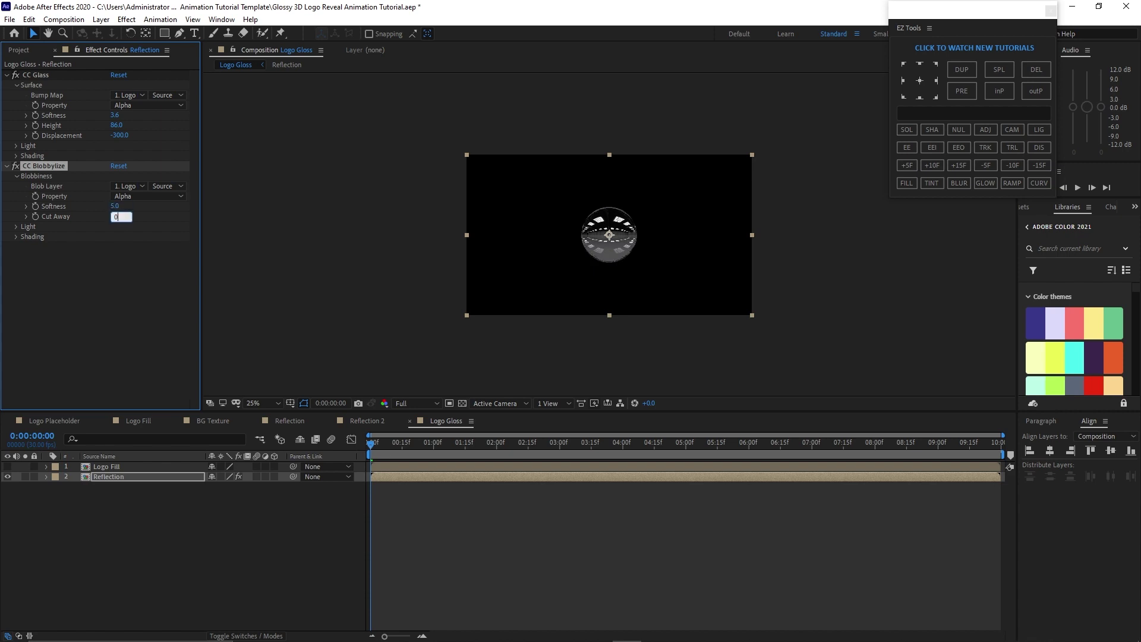
click(285, 494)
Add Reflection 2 and Logo Placeholder above the other Logo Gloss layers, with Logo Placeholder on top and hidden
click(30, 53)
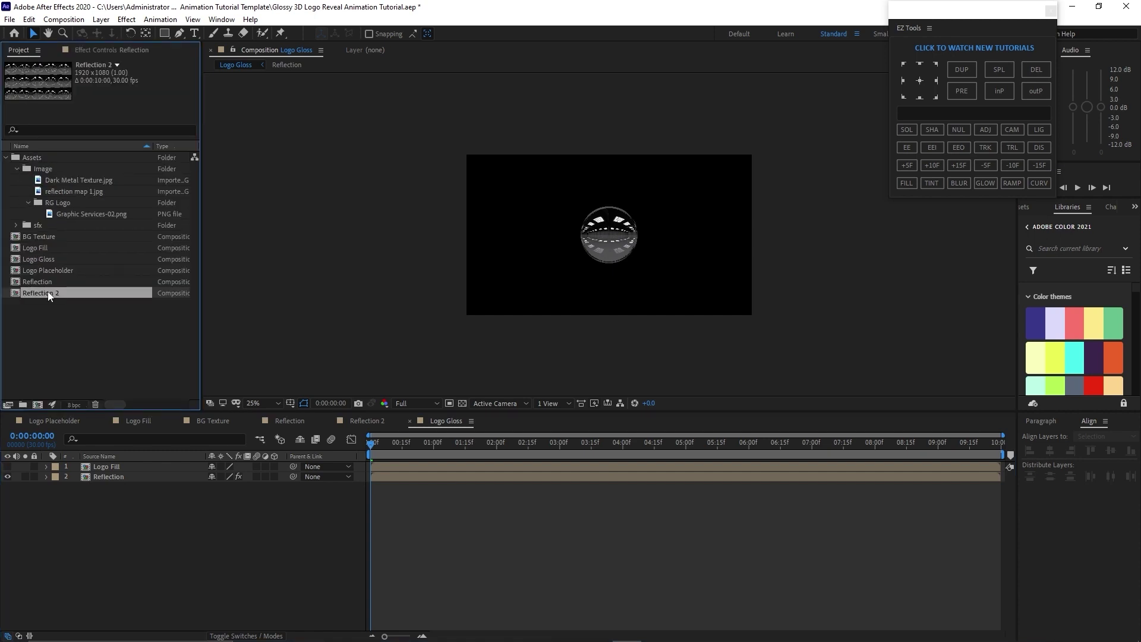
drag(47, 291, 86, 465)
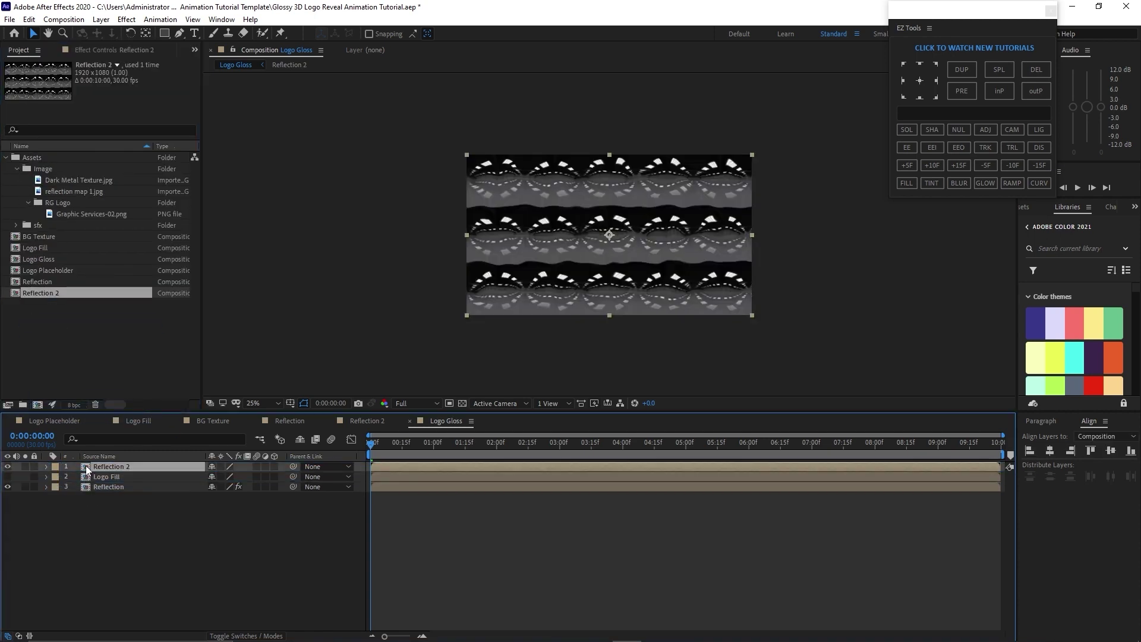
drag(69, 268, 97, 463)
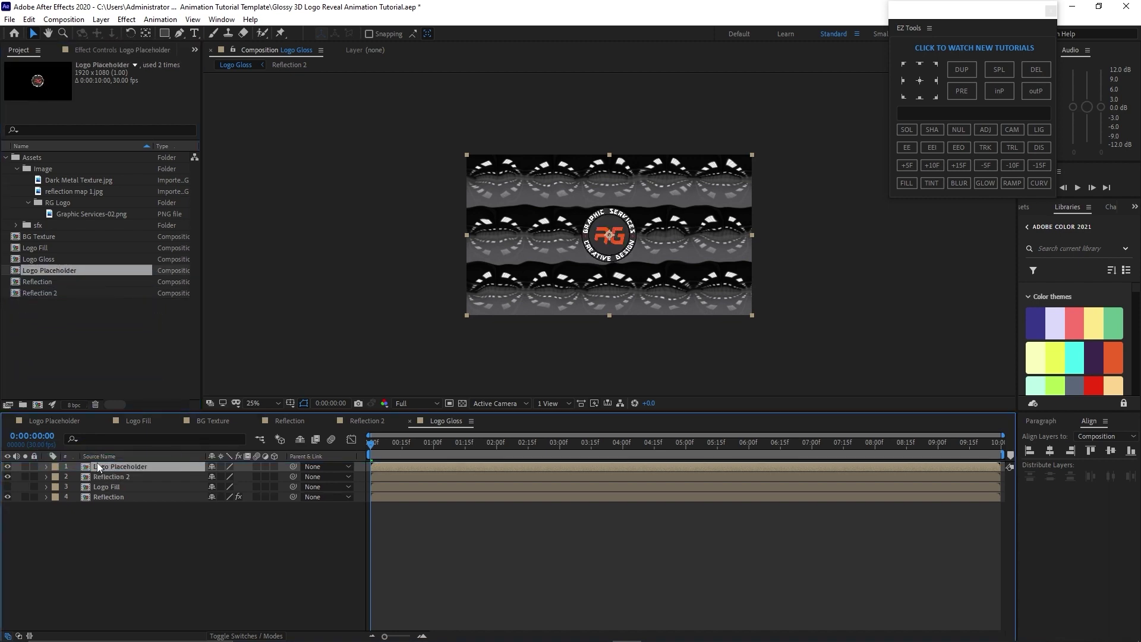
click(8, 467)
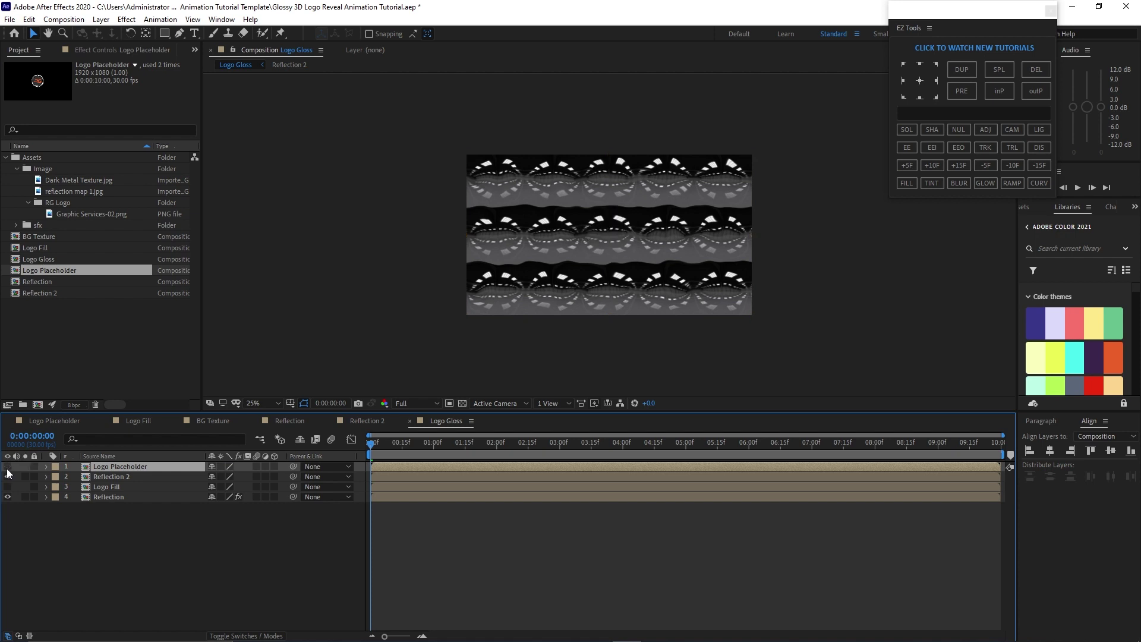
Apply CC Blobbylize, CC Plastic and CC Glass, in that order, to the Reflection 2 layer
click(132, 477)
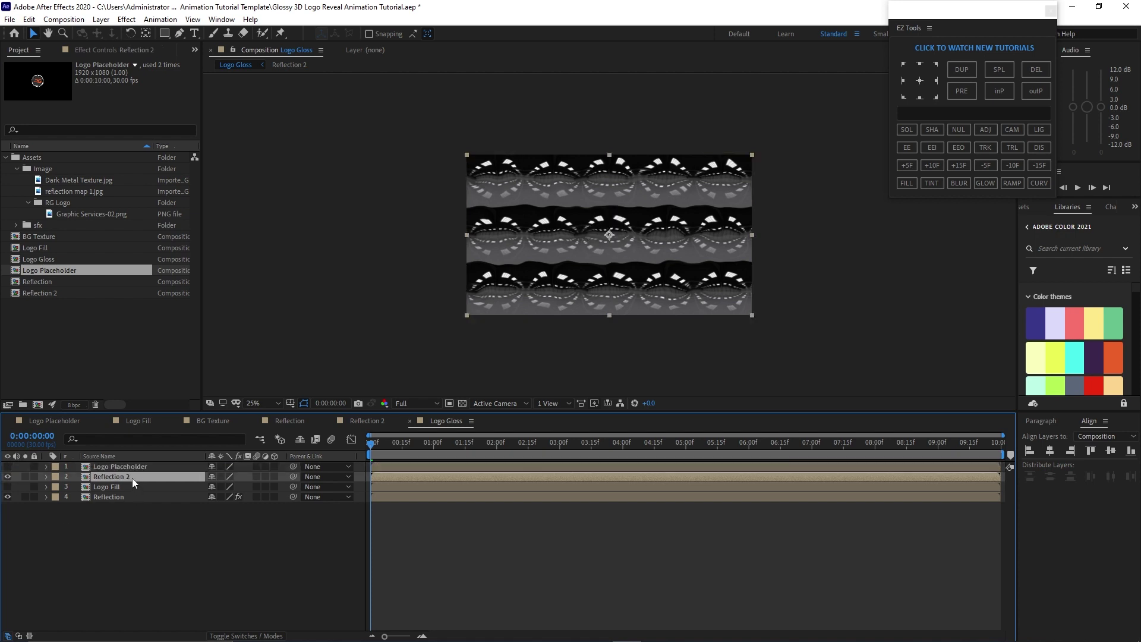
click(127, 19)
mouse_move(151, 168)
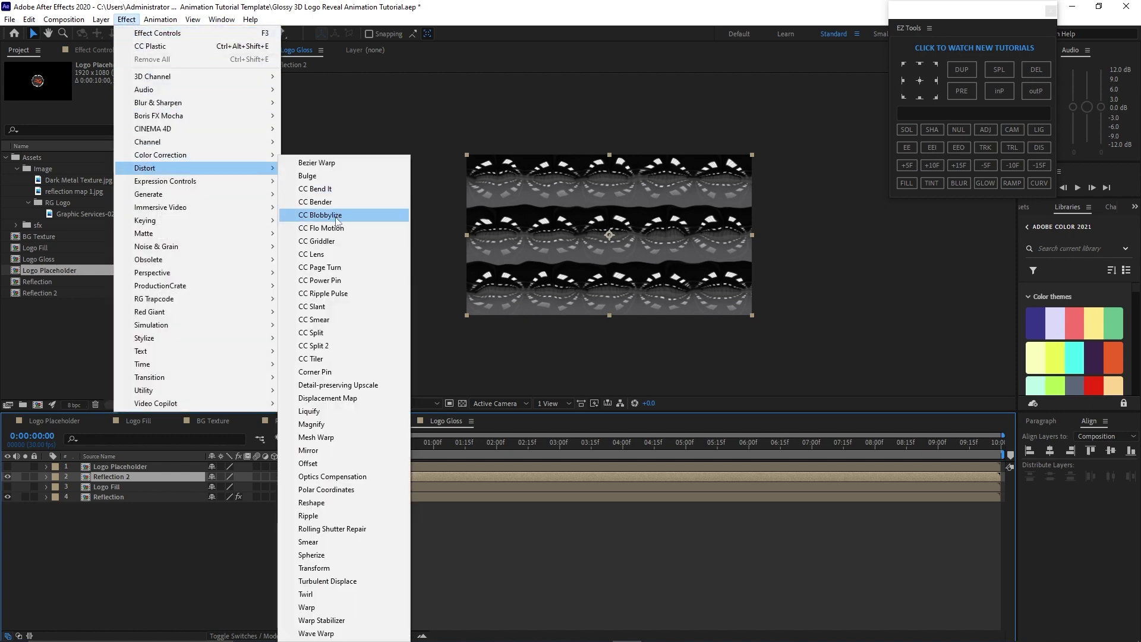
click(320, 215)
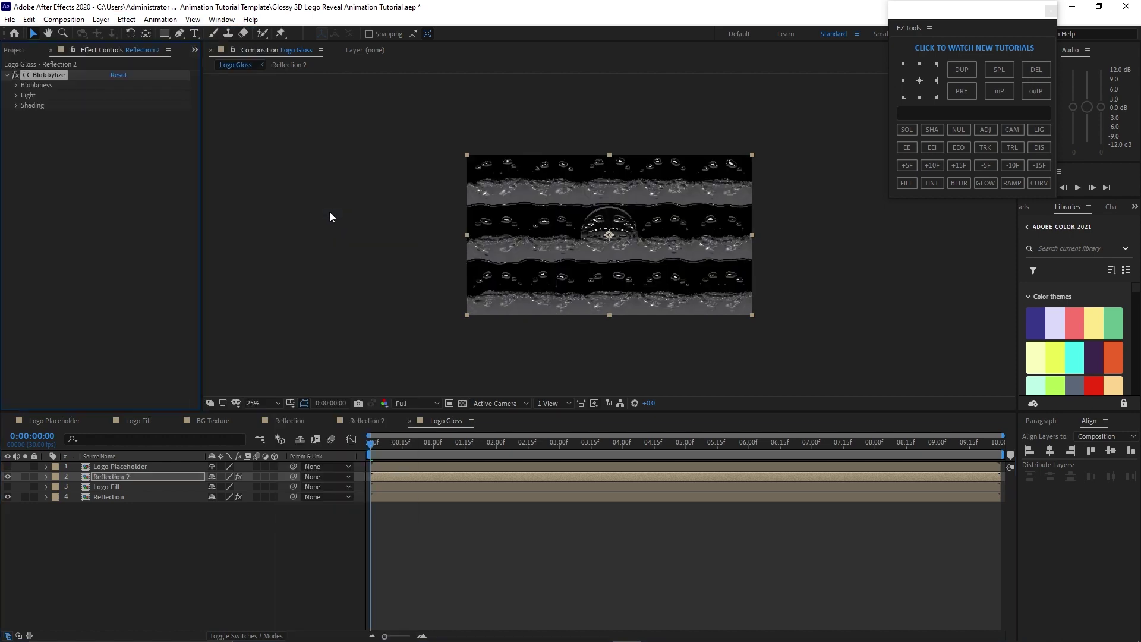
click(126, 20)
mouse_move(194, 337)
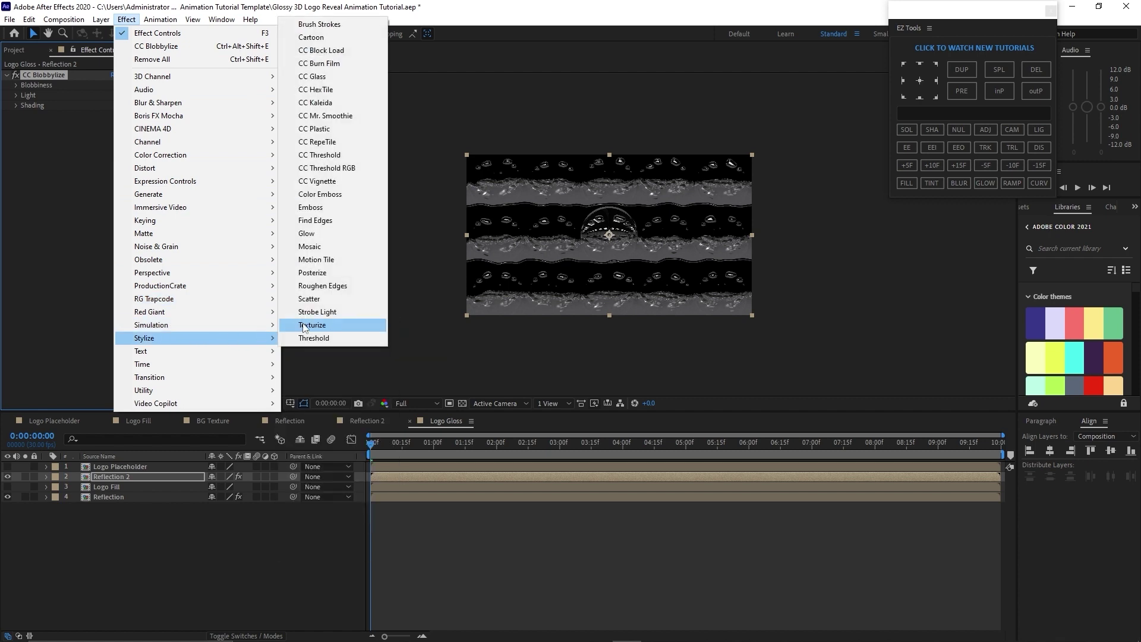
drag(314, 133, 212, 66)
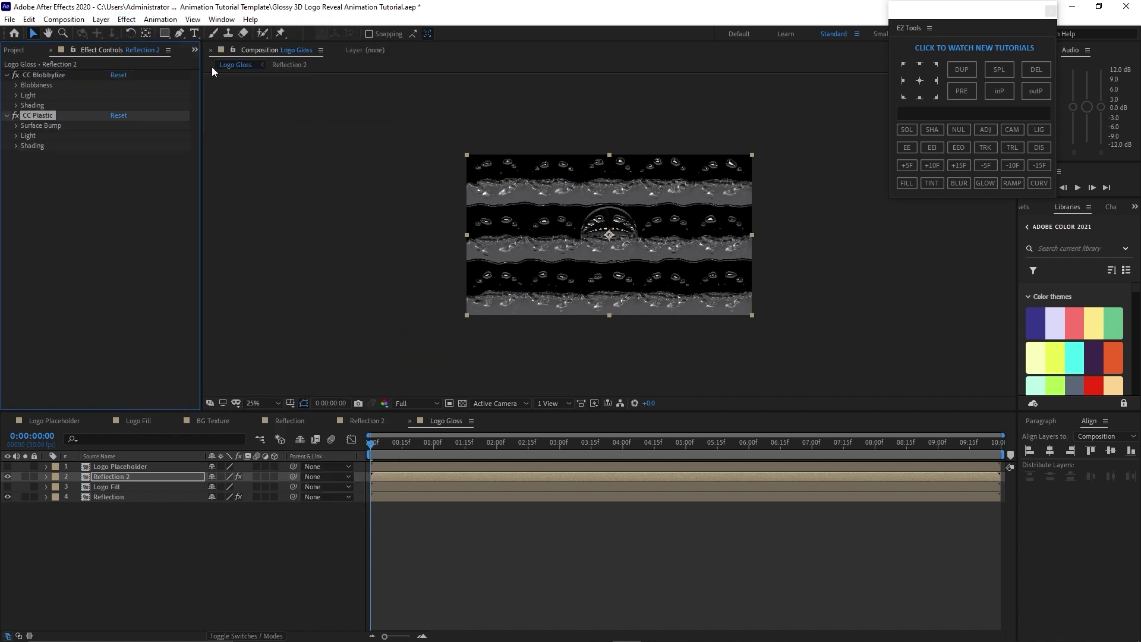
click(127, 19)
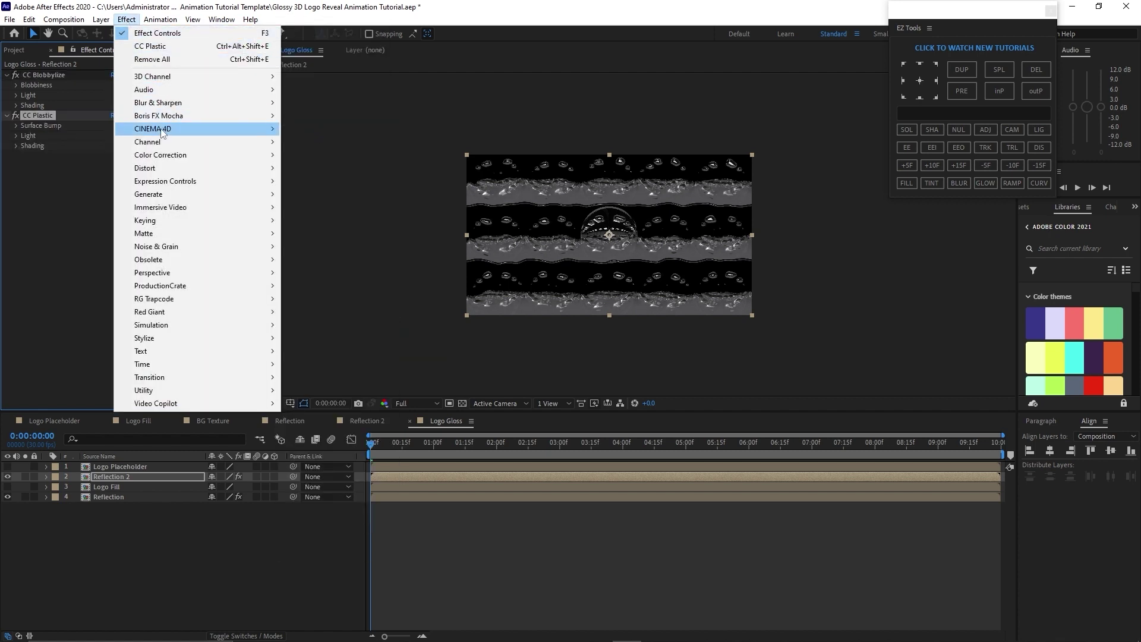
mouse_move(188, 337)
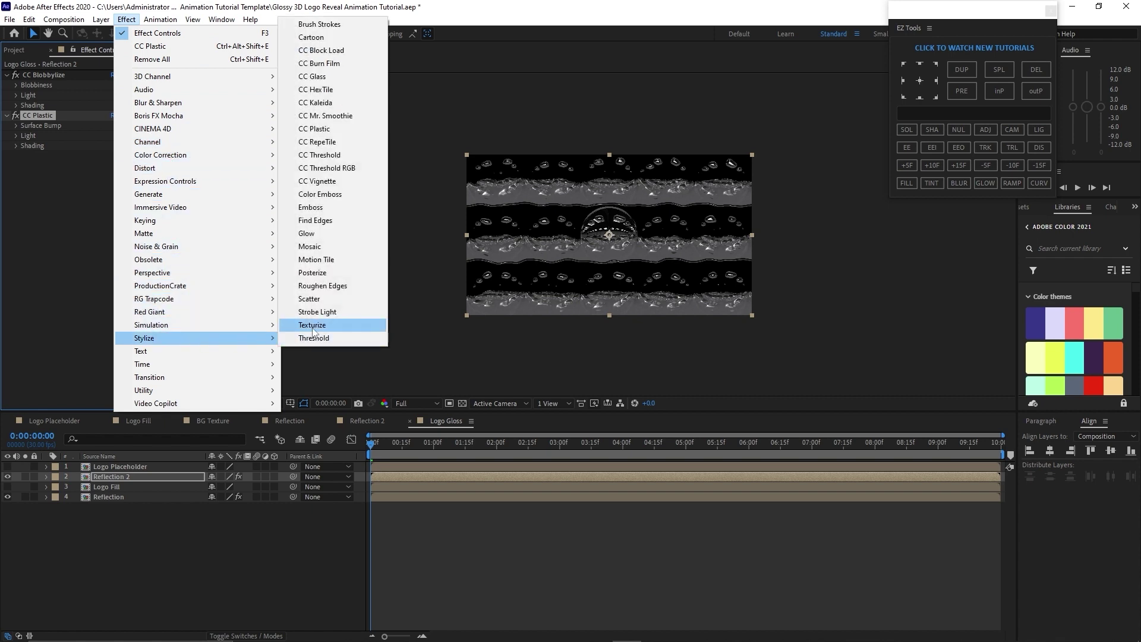
click(313, 77)
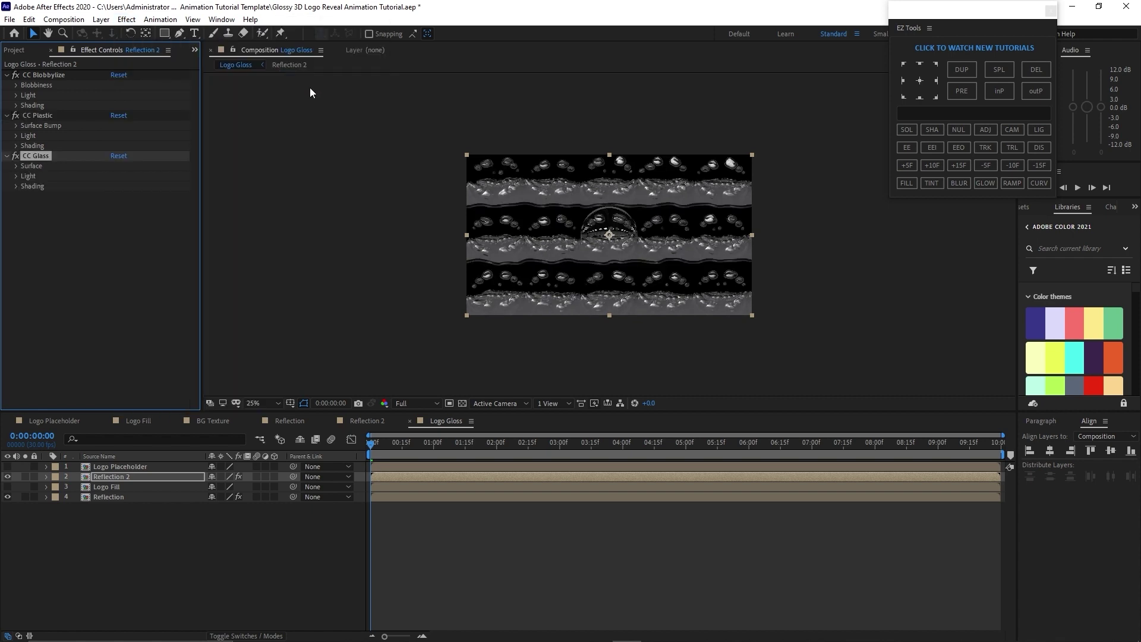
click(145, 256)
Set the Reflection 2 layer's CC Blobbylize to blob layer Logo Placeholder, softness 5 and cut away 0
click(16, 85)
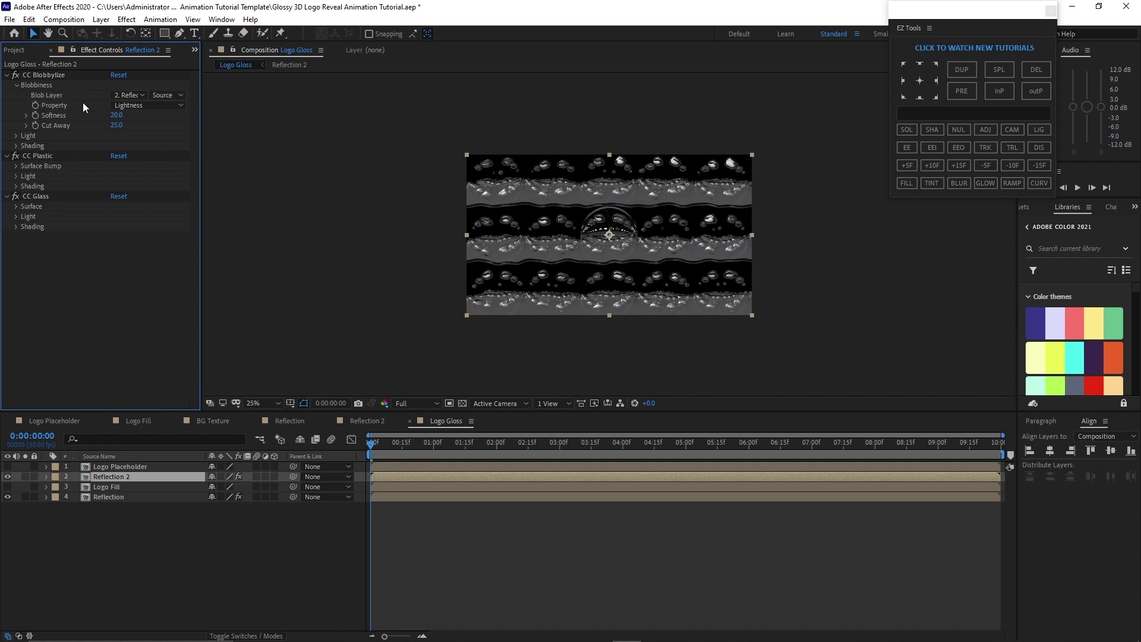
click(133, 94)
click(152, 126)
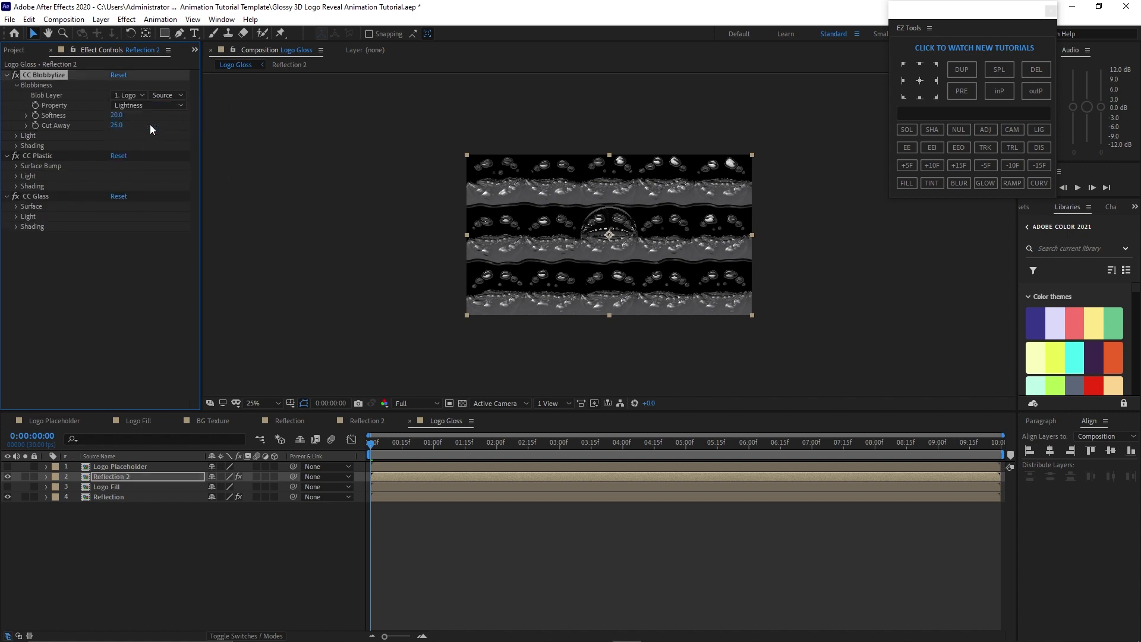
click(118, 116)
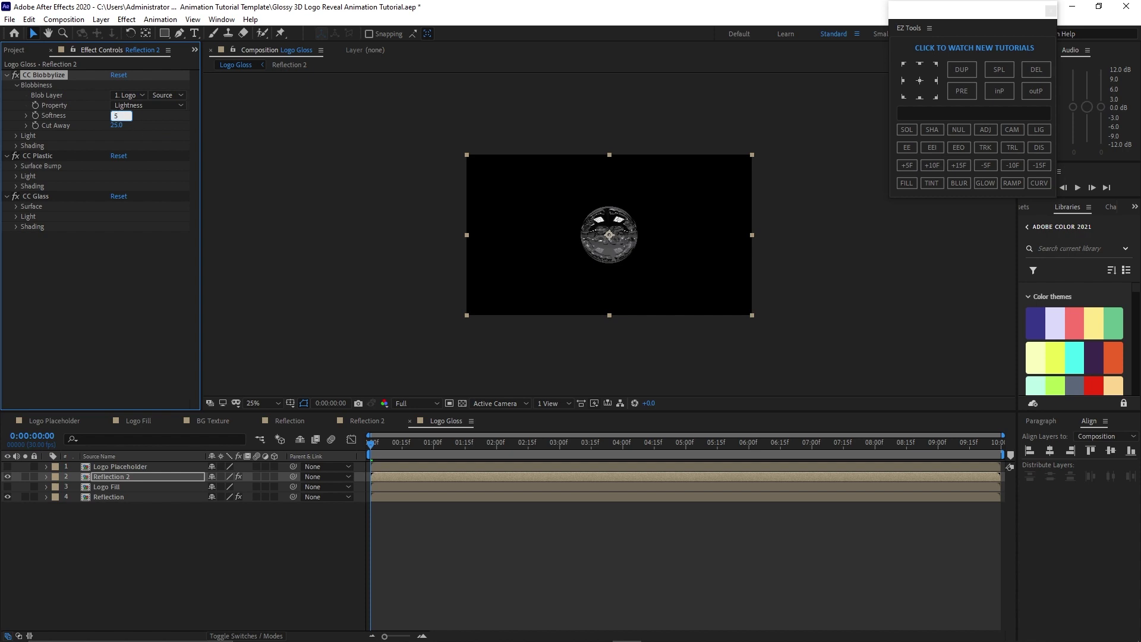
key(Tab)
text(0)
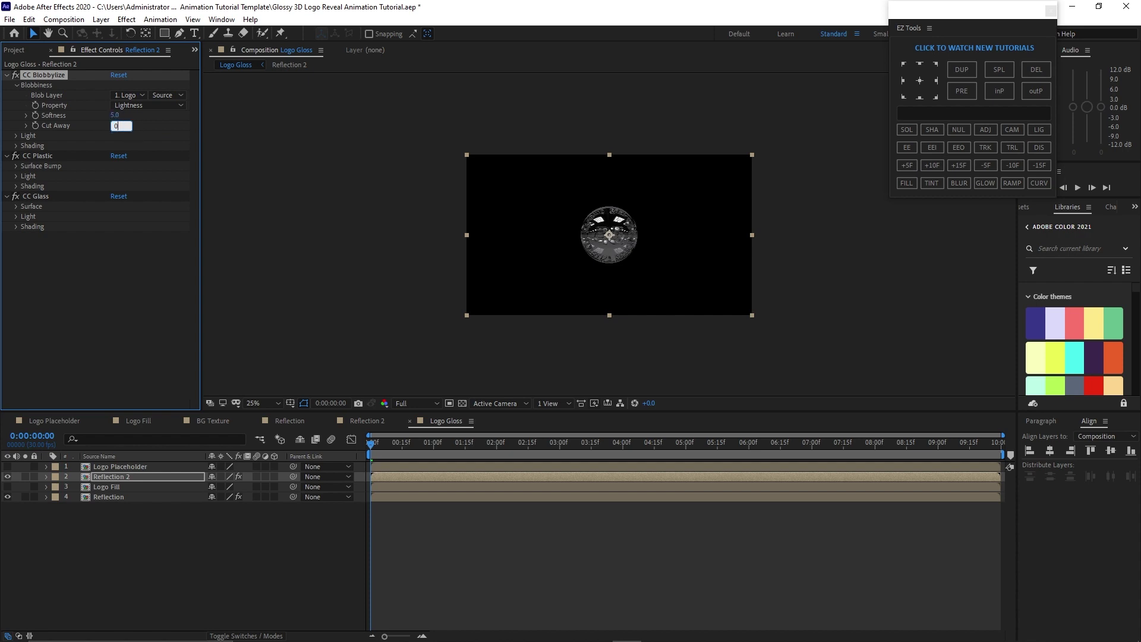
Set the Reflection 2 layer's CC Plastic to bump layer Logo Placeholder, softness 11 and height 100
click(17, 166)
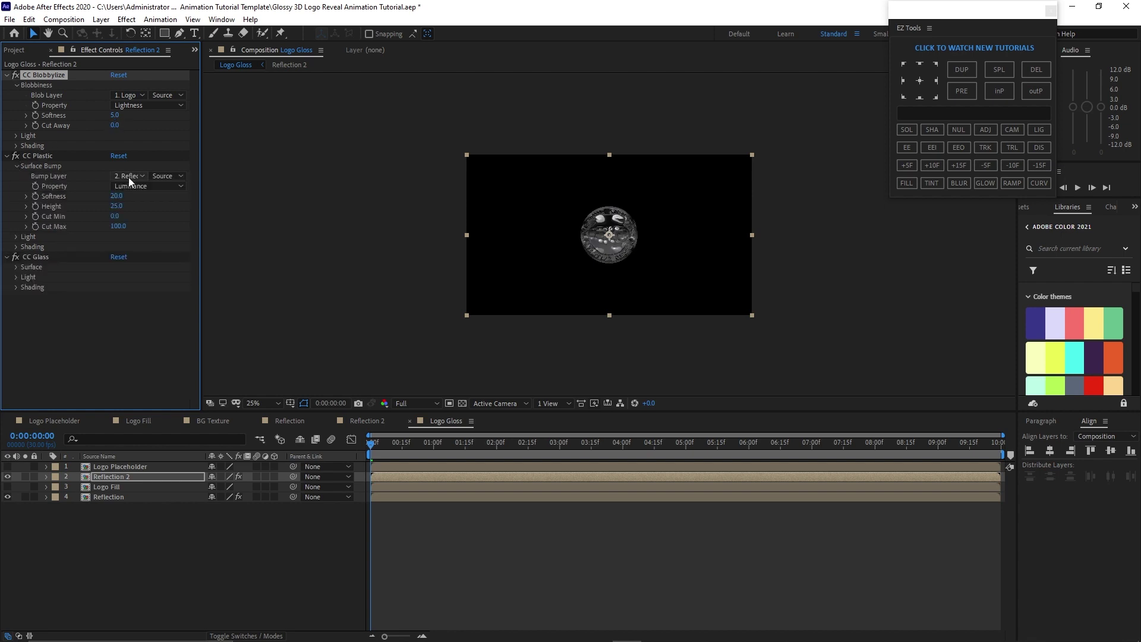
click(129, 175)
click(139, 207)
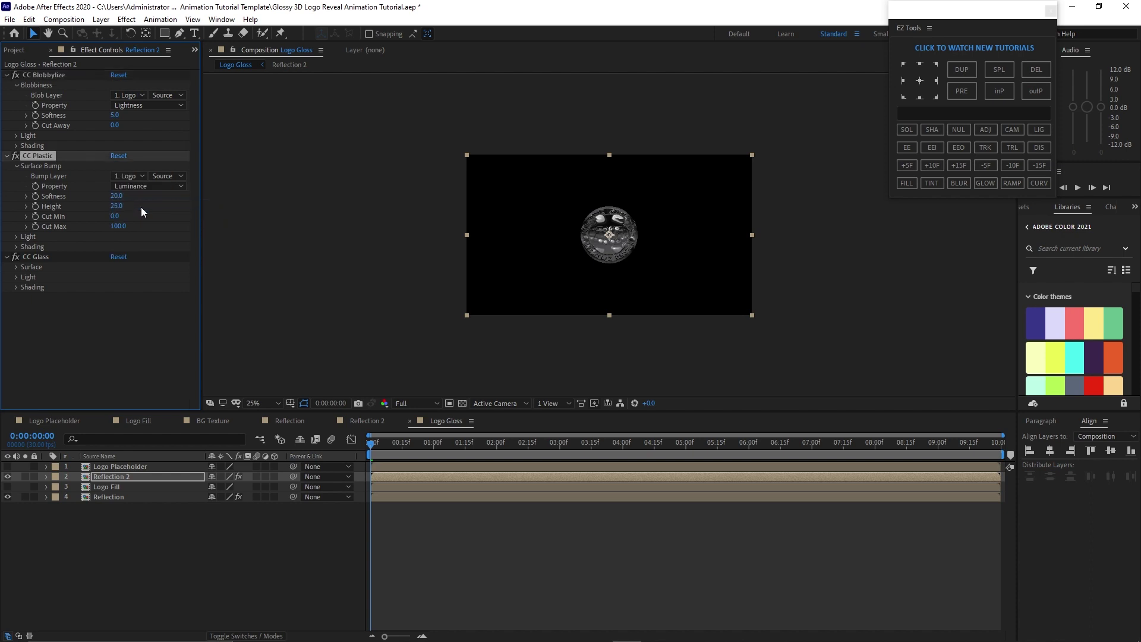
click(114, 197)
text(11)
key(Tab)
text(100)
key(Return)
Set the surface height of the Reflection 2 layer's CC Glass effect to 2
click(18, 269)
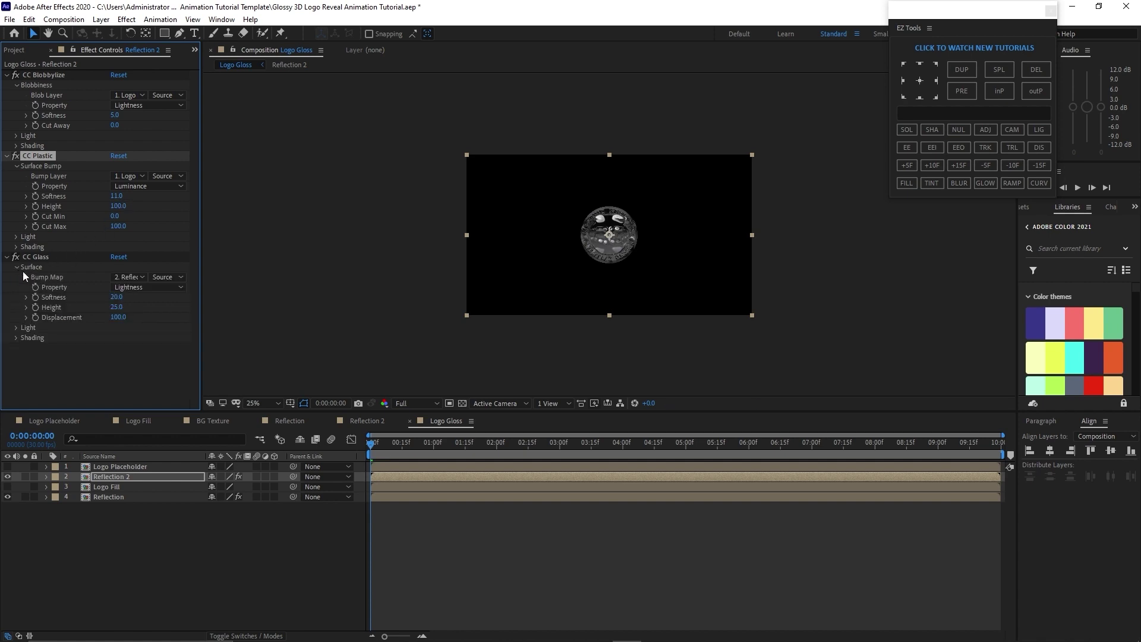
click(117, 308)
text(2)
click(144, 386)
Give Reflection 2 an alpha track matte from Logo Placeholder and Reflection an alpha track matte from Logo Fill
click(245, 636)
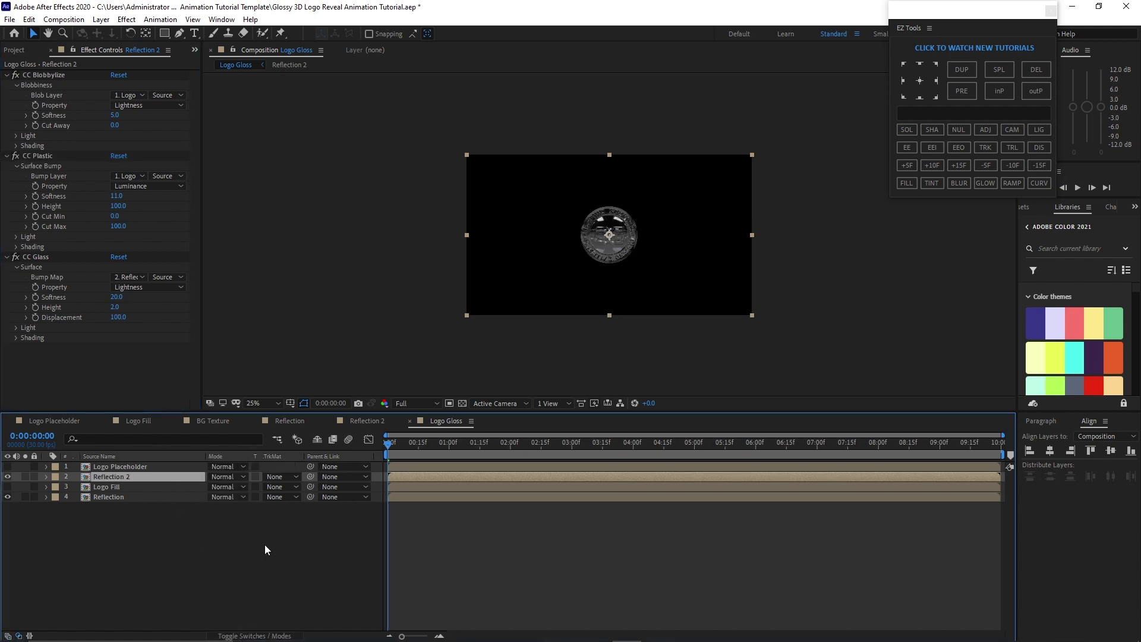
click(273, 477)
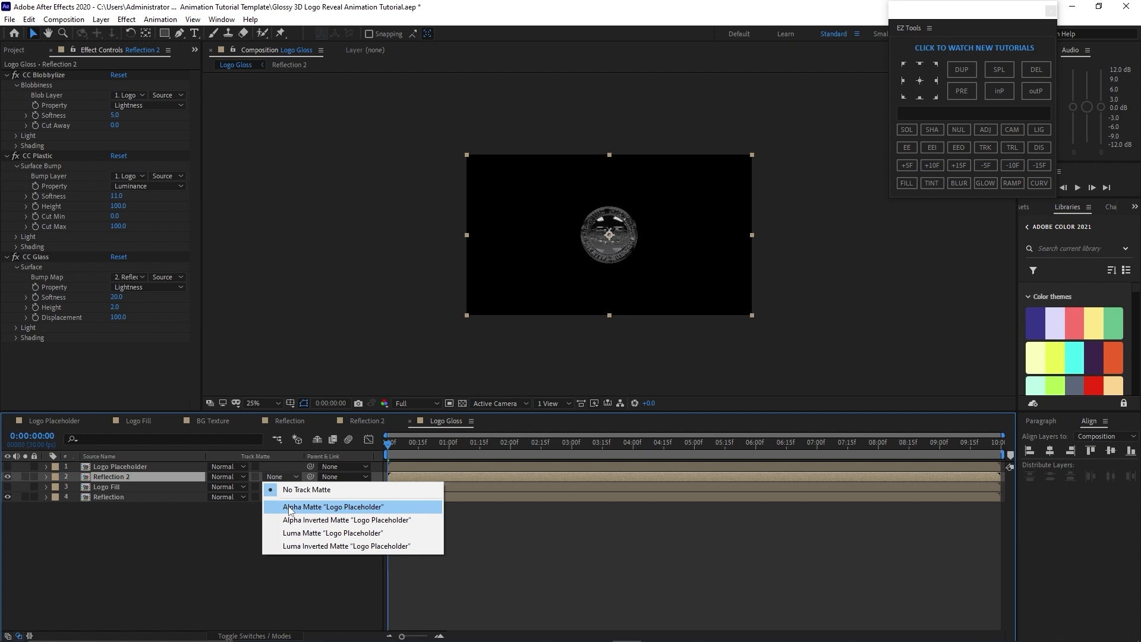
click(291, 508)
click(289, 498)
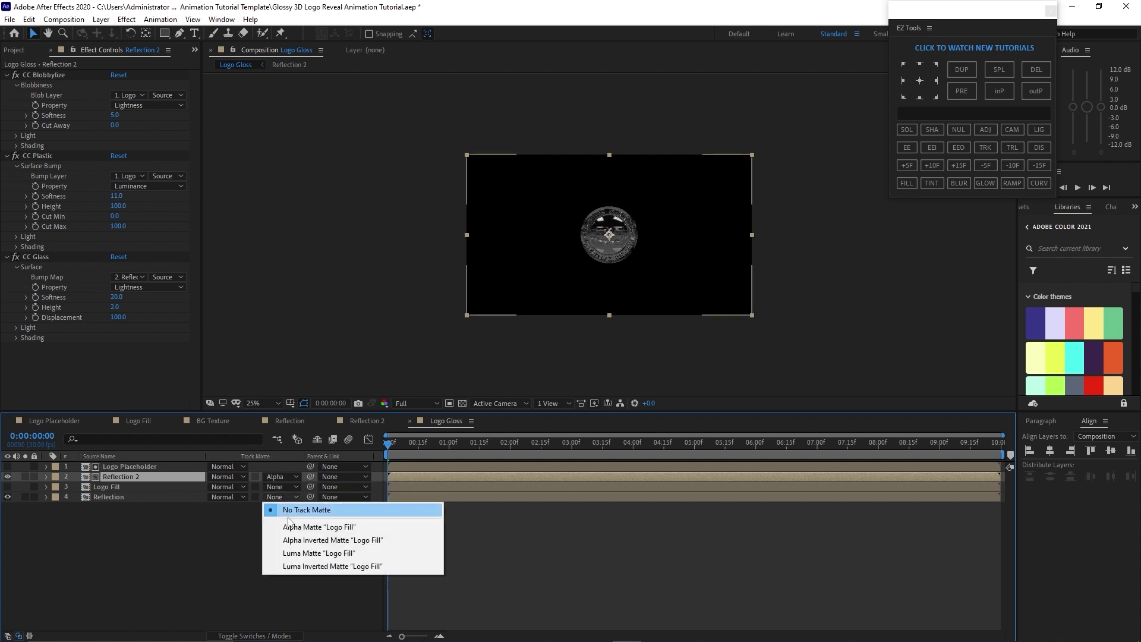
click(290, 527)
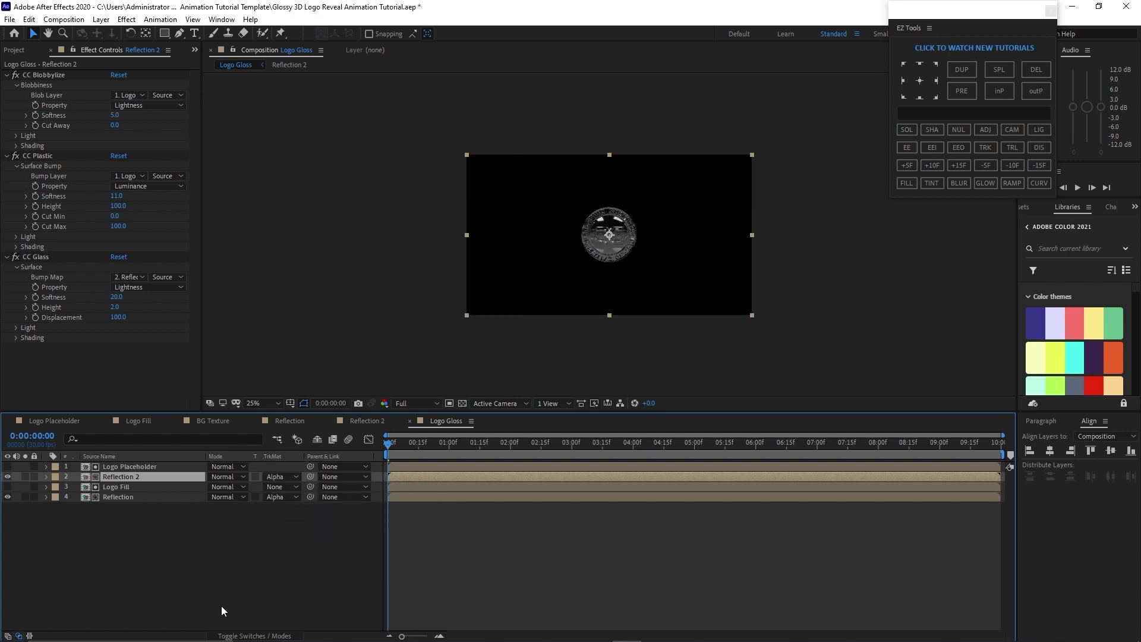
Duplicate the Logo Placeholder layer, make the top copy visible and set its blending mode to Screen
click(153, 468)
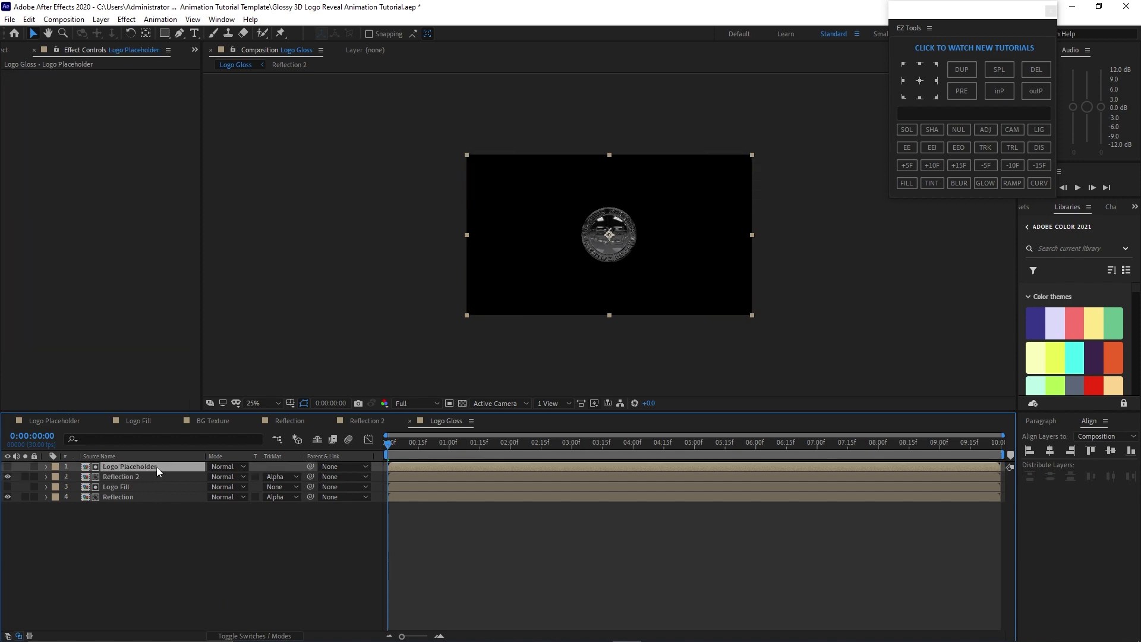
key(ctrl+d)
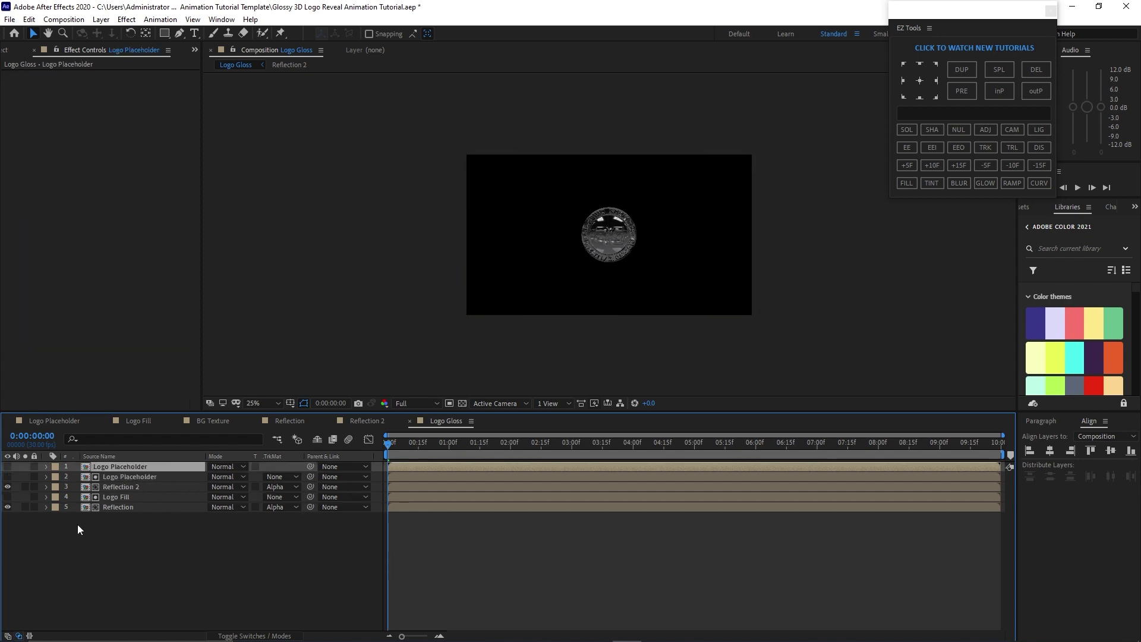
click(7, 466)
click(236, 465)
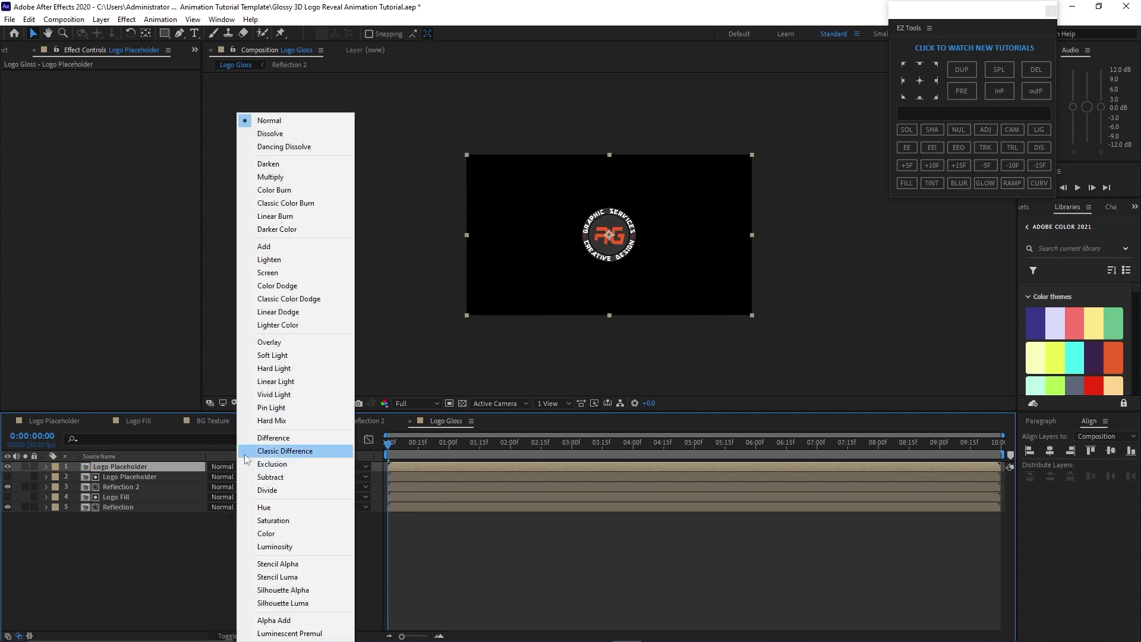
click(273, 274)
click(249, 555)
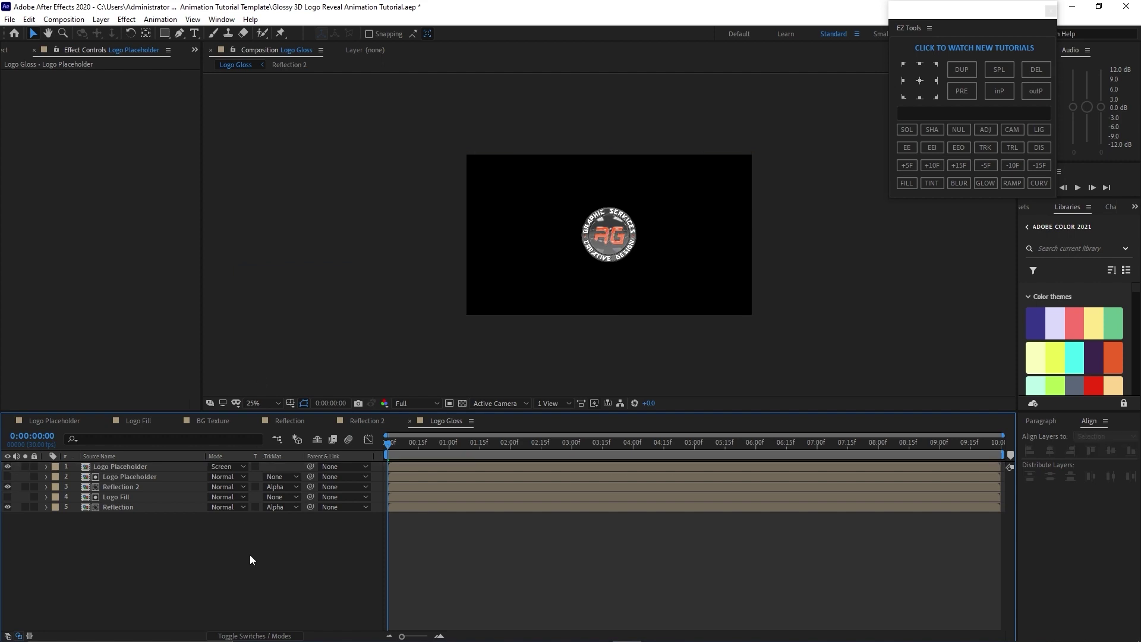
Create a 1920 x 1080, 30 fps, 10-second composition named Logo Gloss Comps
click(64, 19)
click(80, 34)
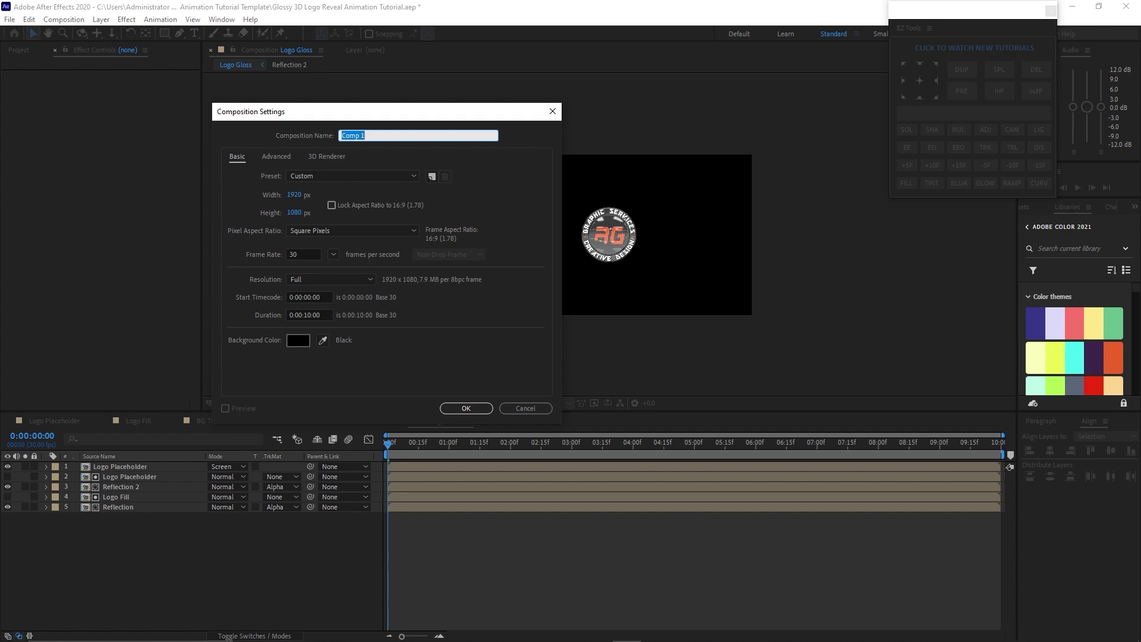
text(Logo Gloss Comps)
click(464, 408)
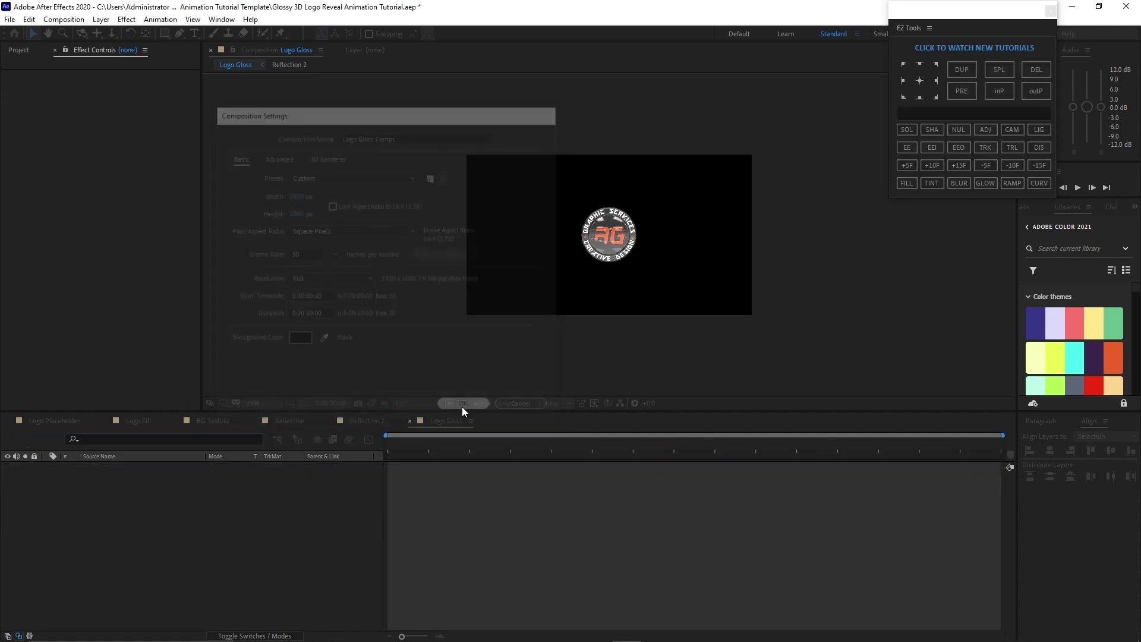
Add BG Texture to the Logo Gloss Comps composition and scale it to 150%
click(18, 52)
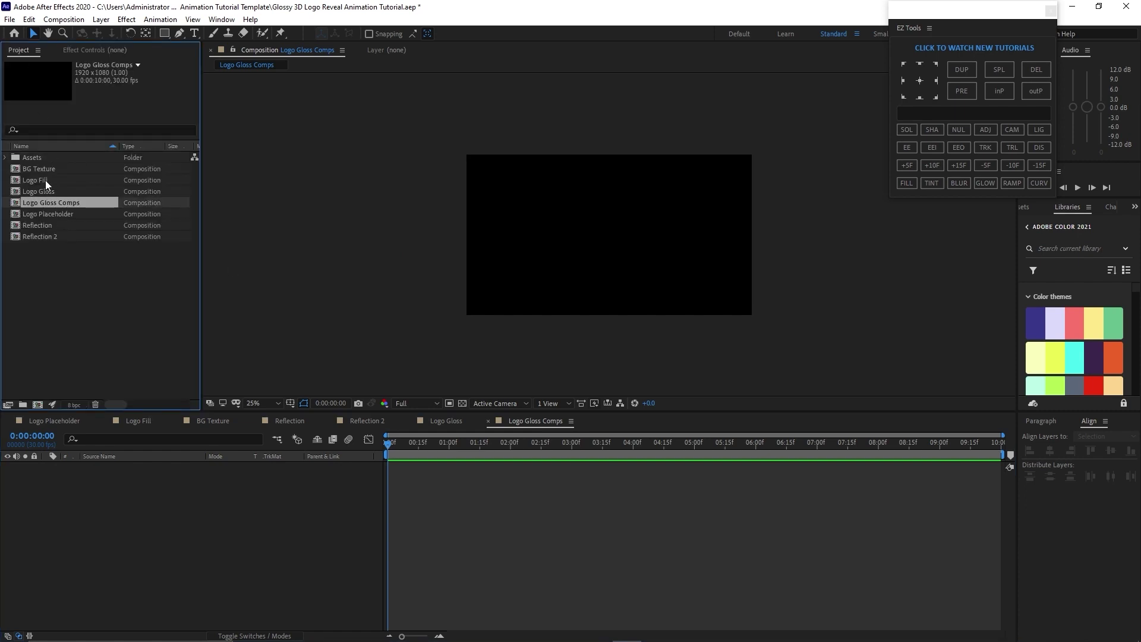
drag(42, 169, 97, 497)
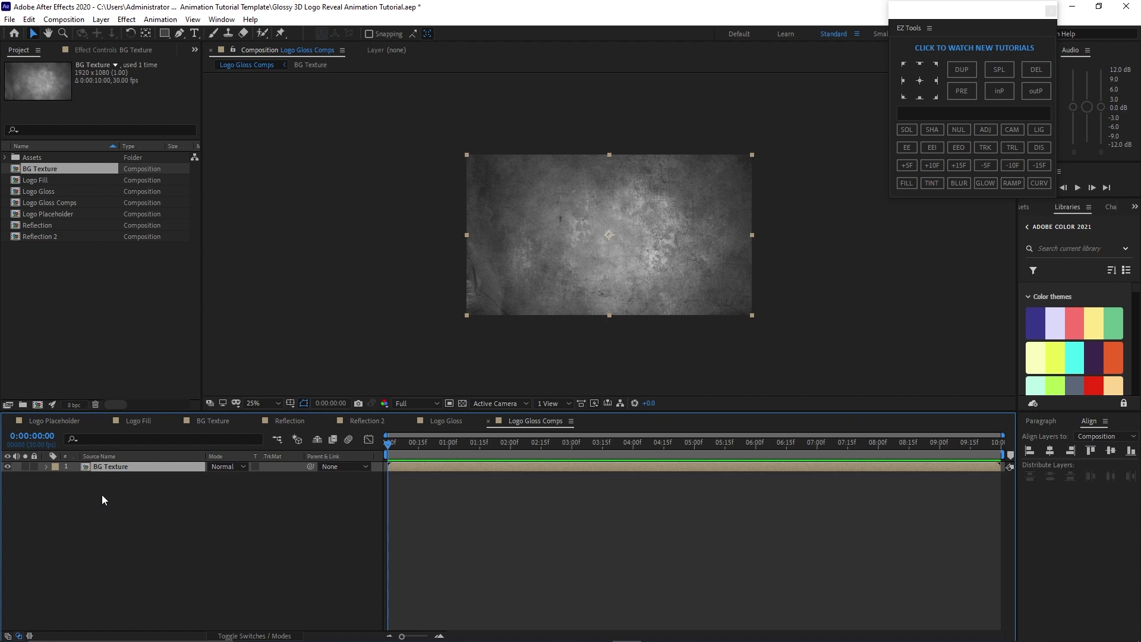
key(s)
click(227, 477)
text(150)
key(Return)
Apply CC Blobbylize followed by Brightness & Contrast to the BG Texture layer
click(155, 469)
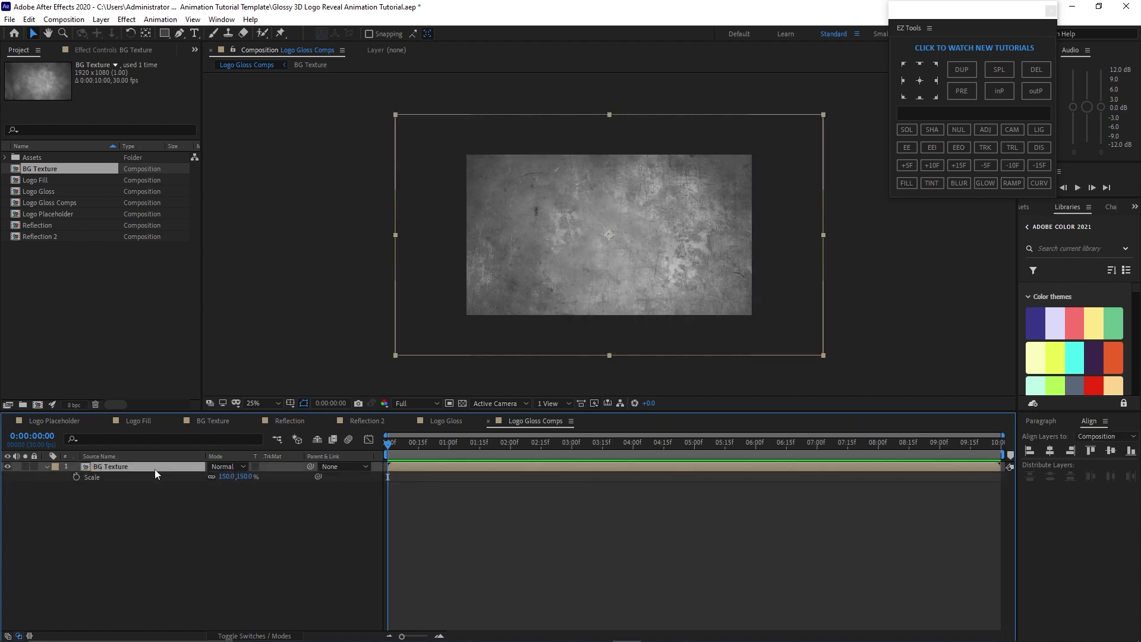
click(127, 19)
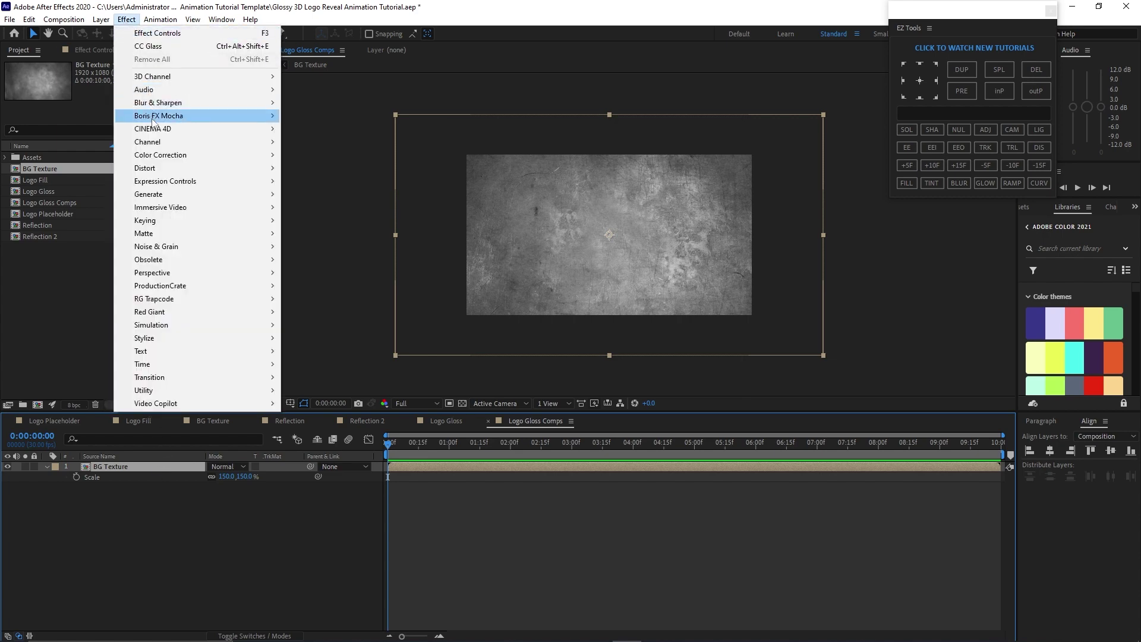
mouse_move(165, 167)
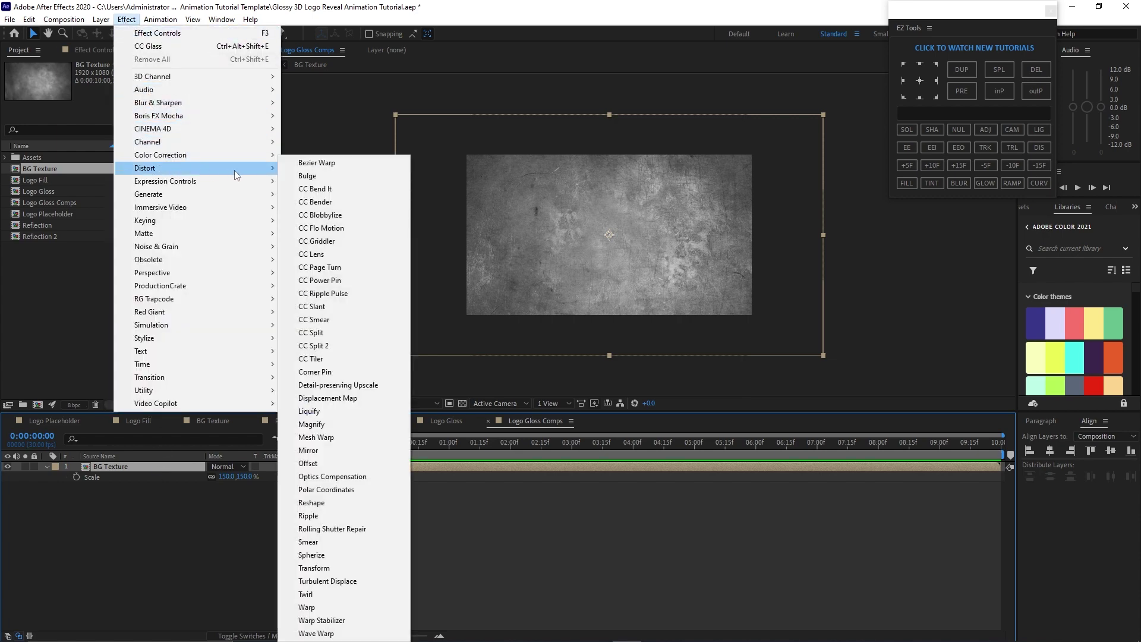
click(305, 216)
click(126, 19)
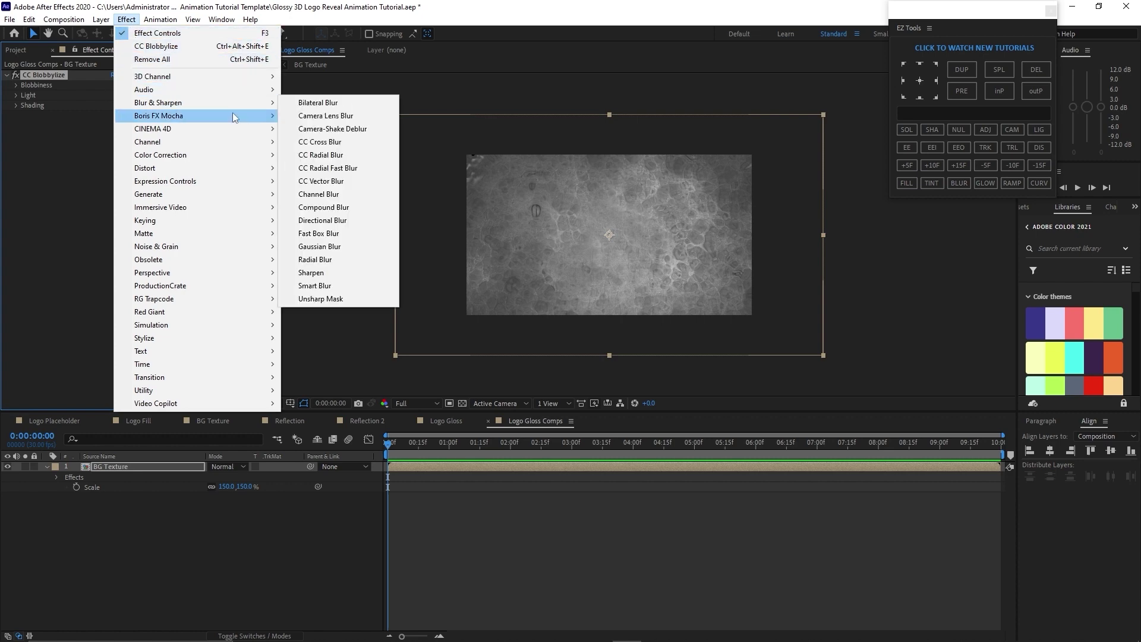
mouse_move(233, 155)
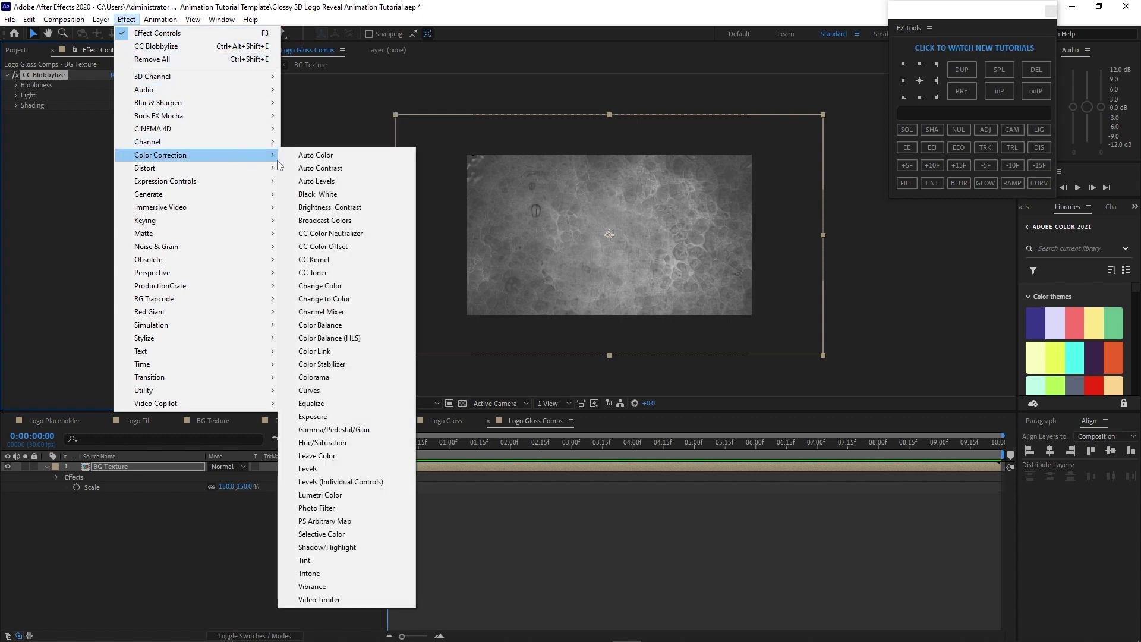
click(325, 213)
Apply Motion Tile and Curves to the BG Texture layer, after its existing effects
click(126, 19)
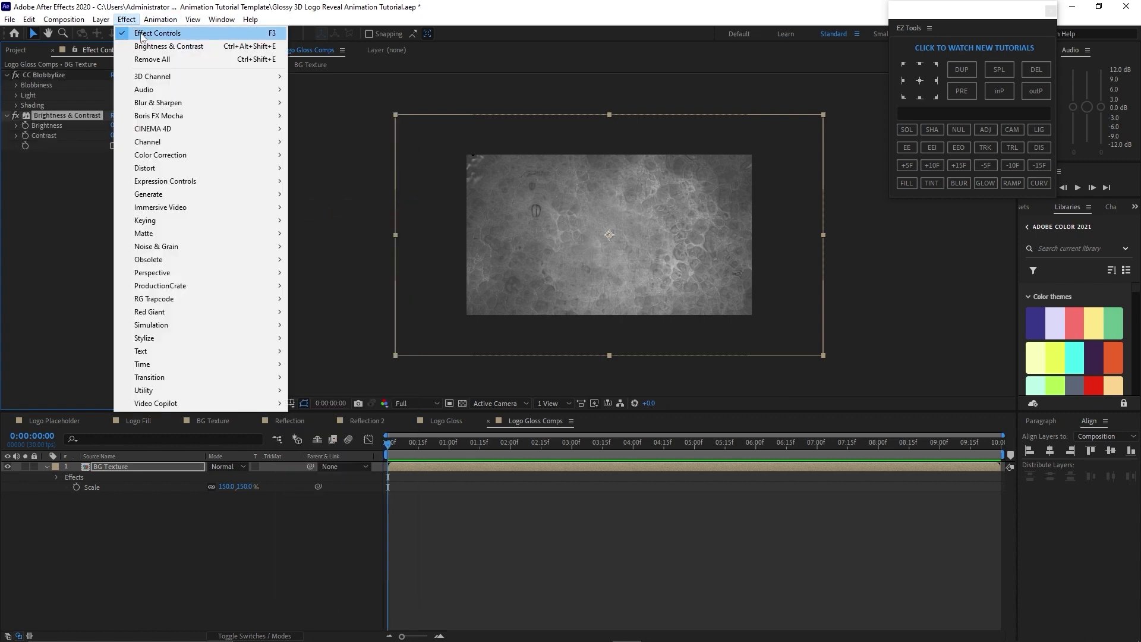
mouse_move(225, 334)
click(334, 258)
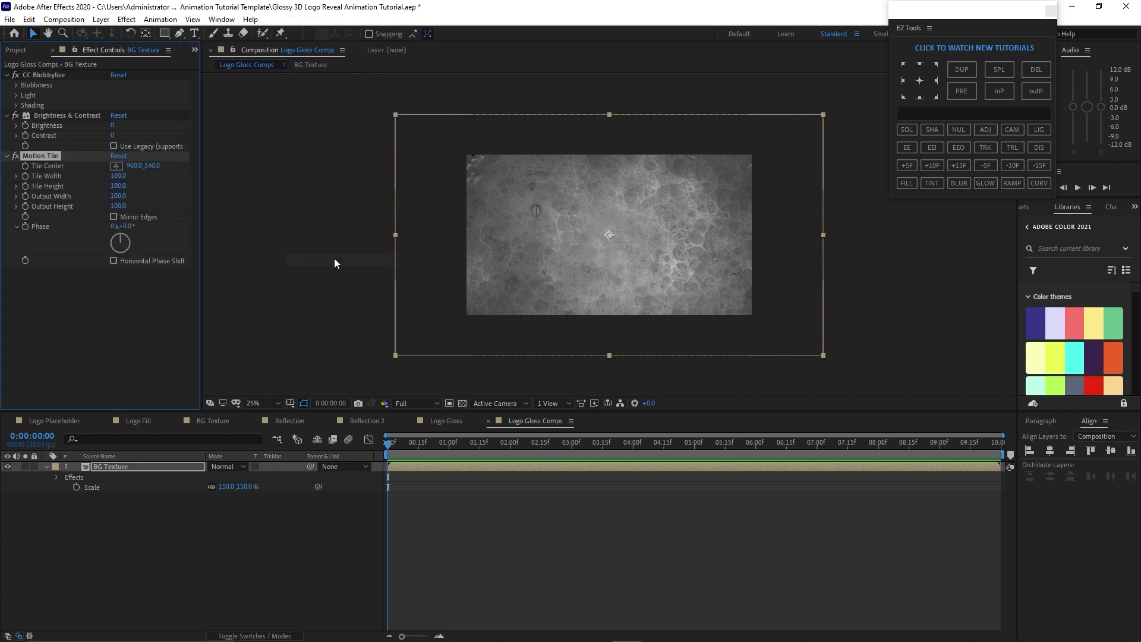
click(124, 19)
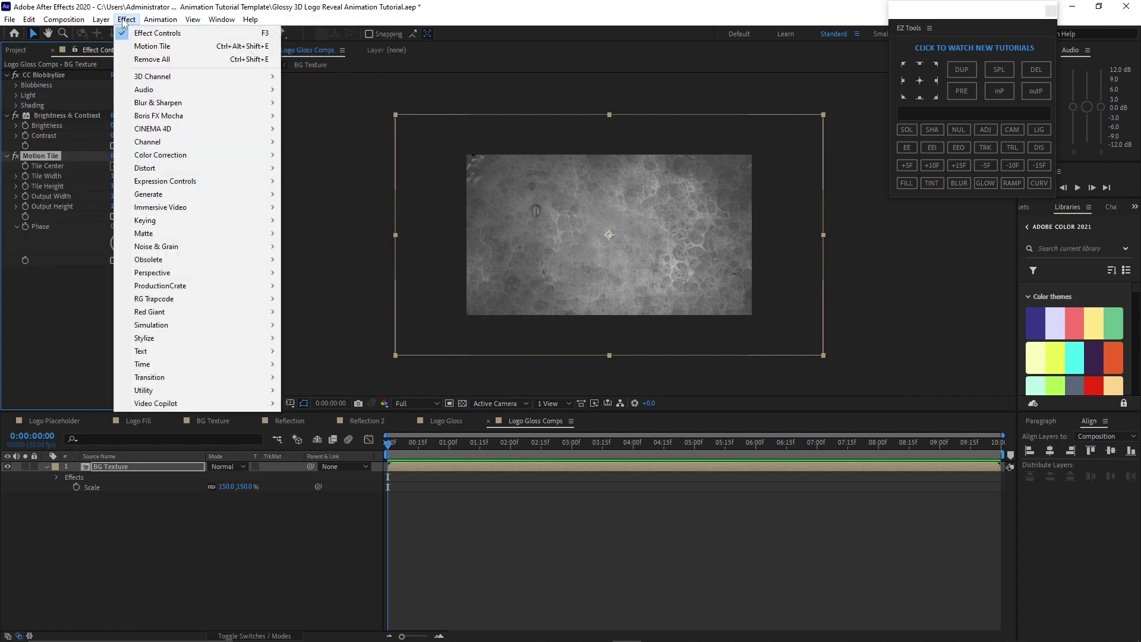
mouse_move(237, 157)
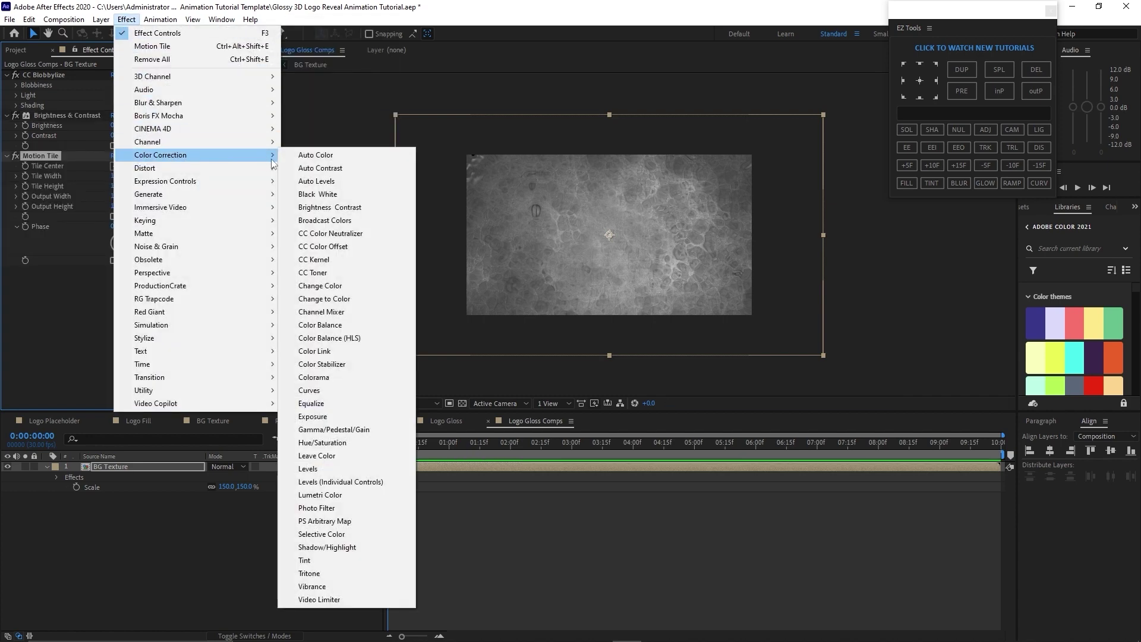
click(309, 390)
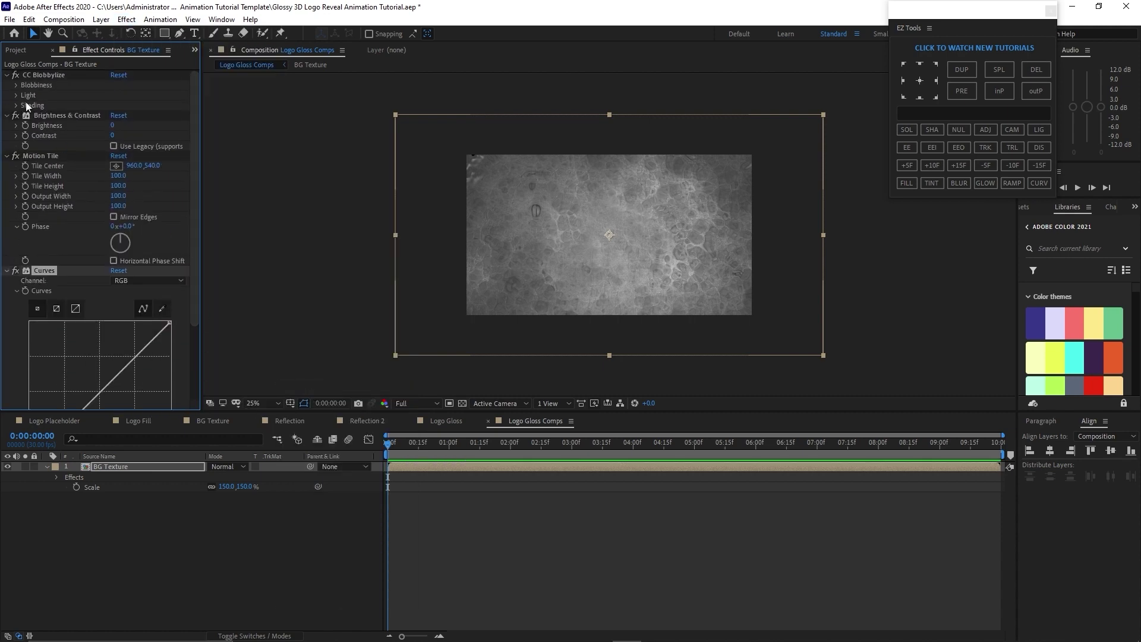
Set the BG Texture layer's CC Blobbylize softness to 2 and cut away to 0
click(16, 86)
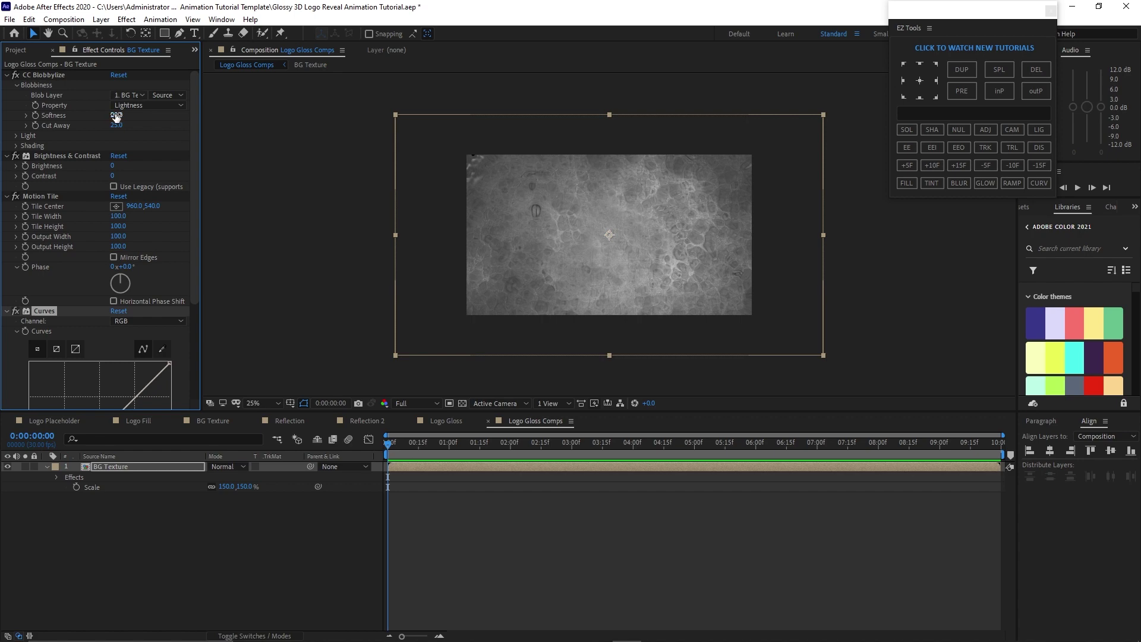
click(116, 115)
text(2)
key(Tab)
text(0)
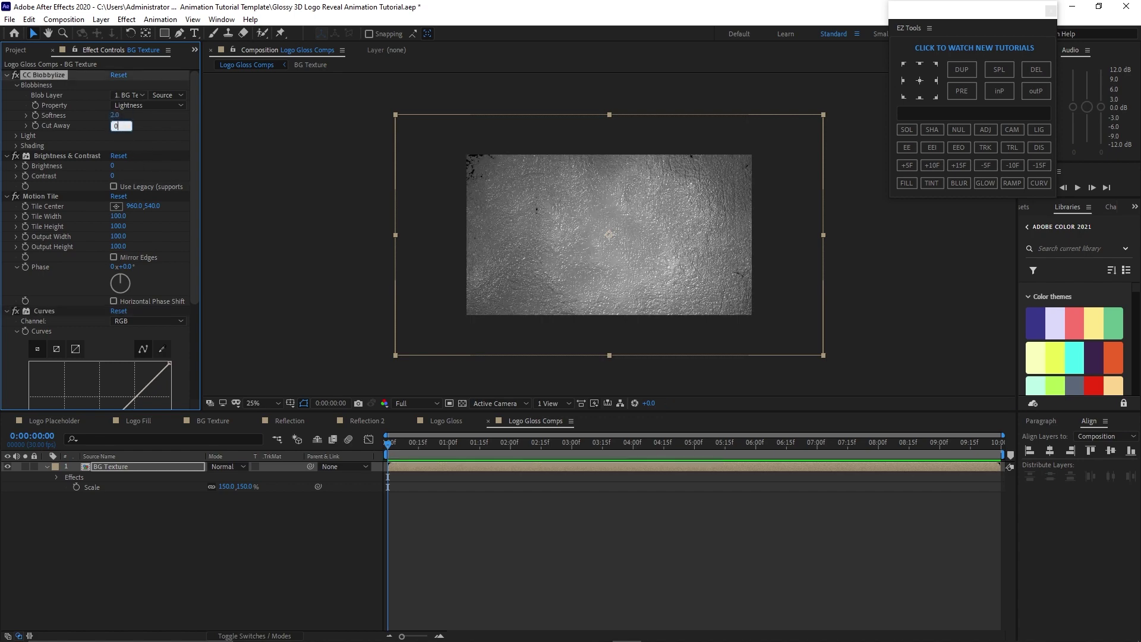
Set the BG Texture layer's Brightness & Contrast effect to brightness 77 and contrast -16
click(111, 165)
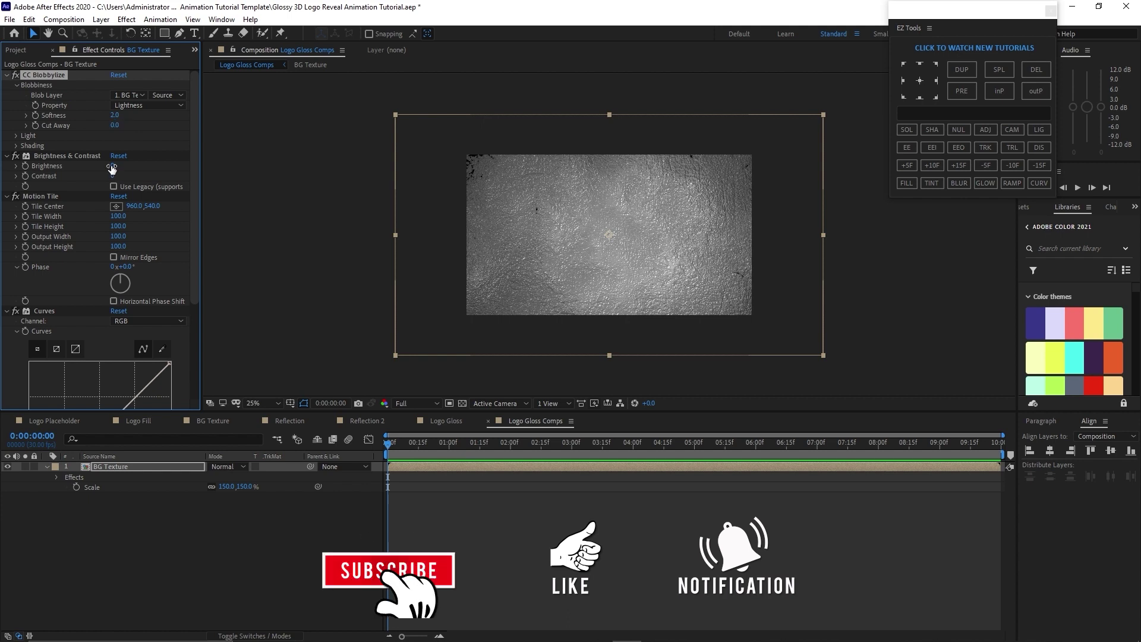
text(77)
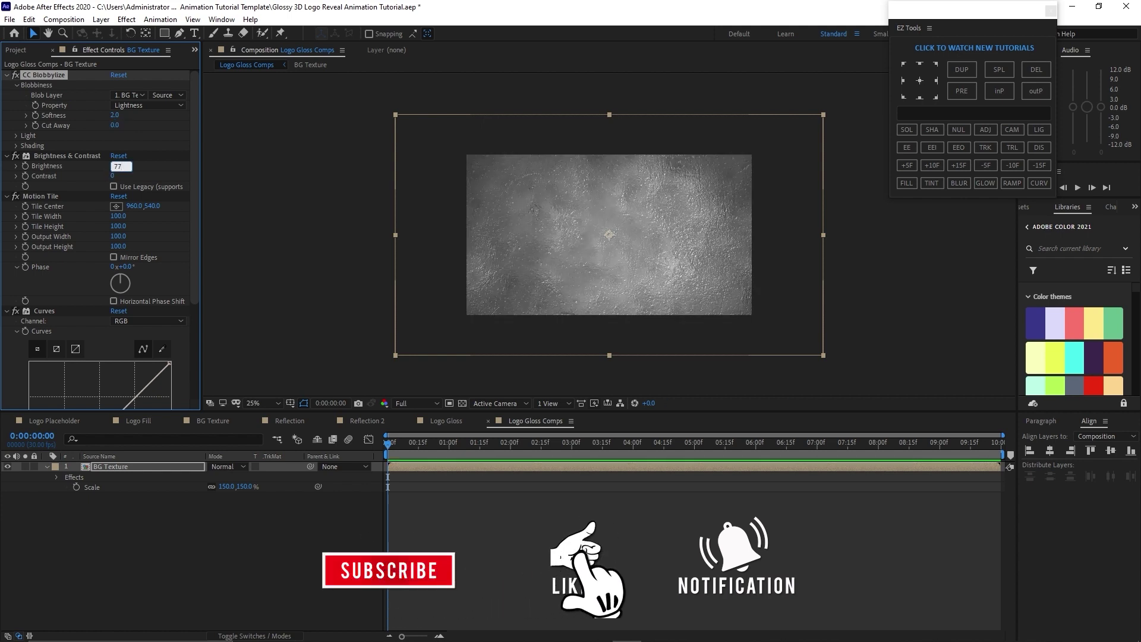
click(114, 177)
text(-16)
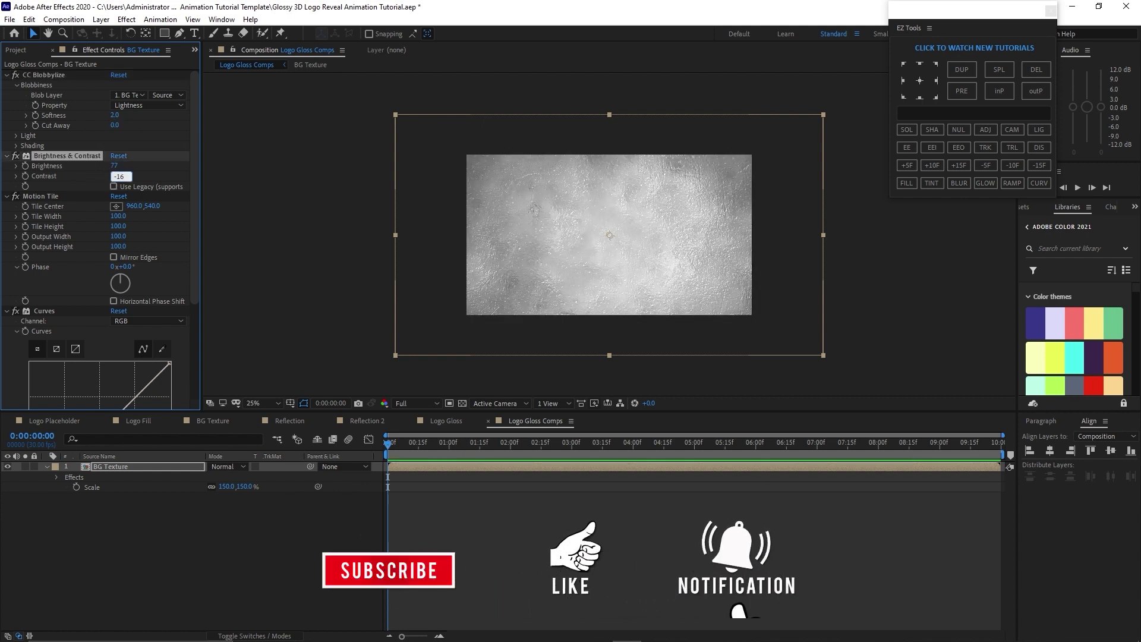
key(Return)
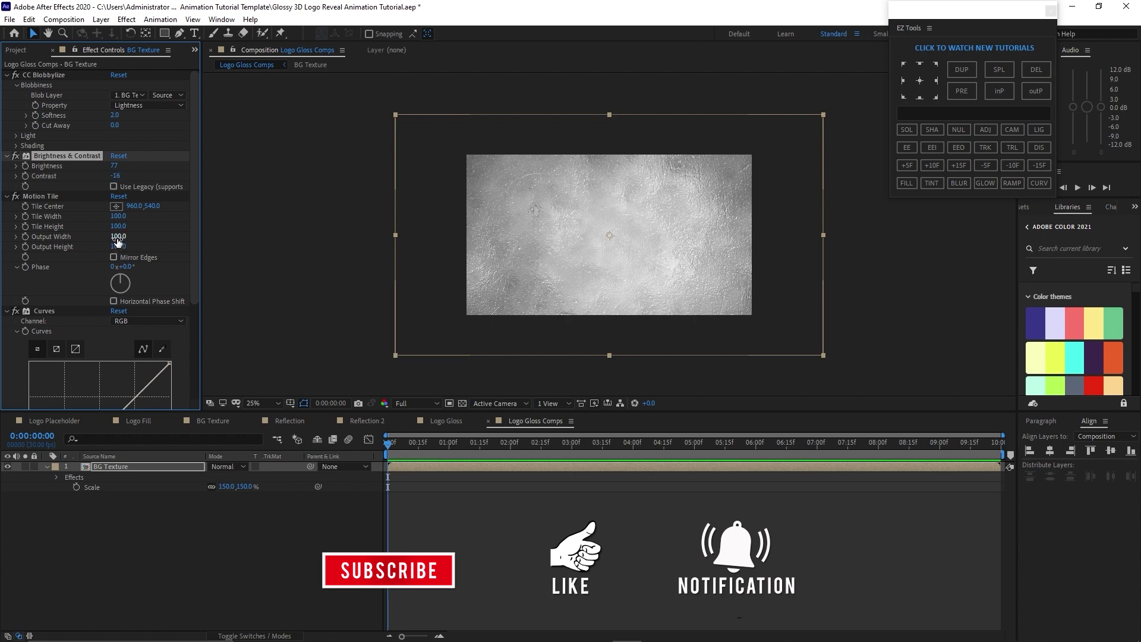
Set BG Texture's Motion Tile to output width 340 and output height 640, with mirrored edges enabled
click(118, 238)
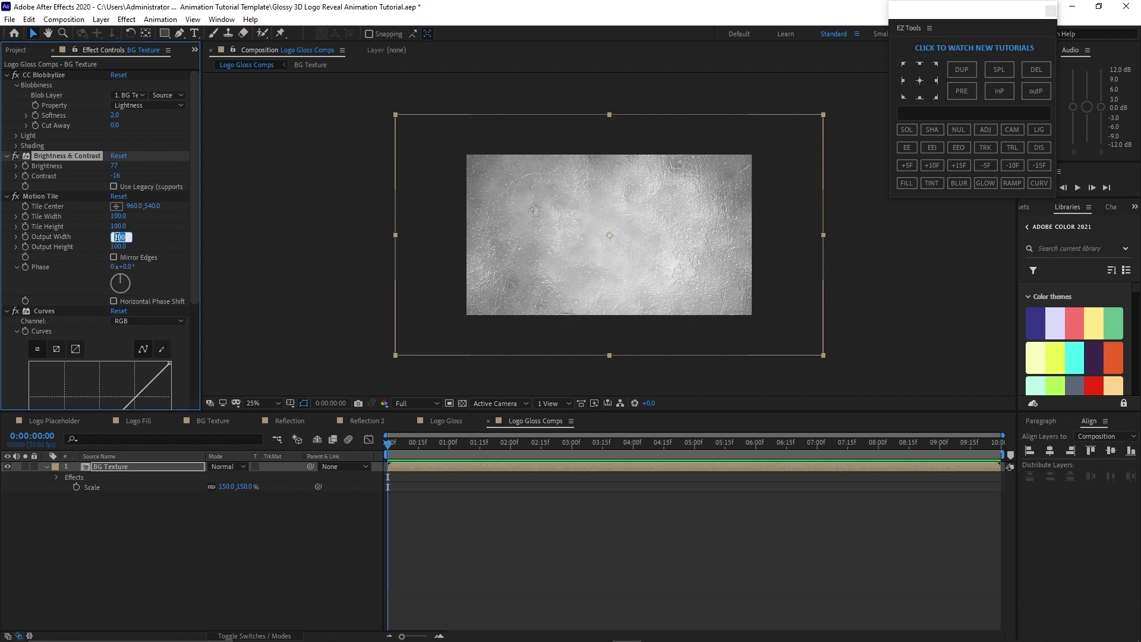
text(340)
key(Tab)
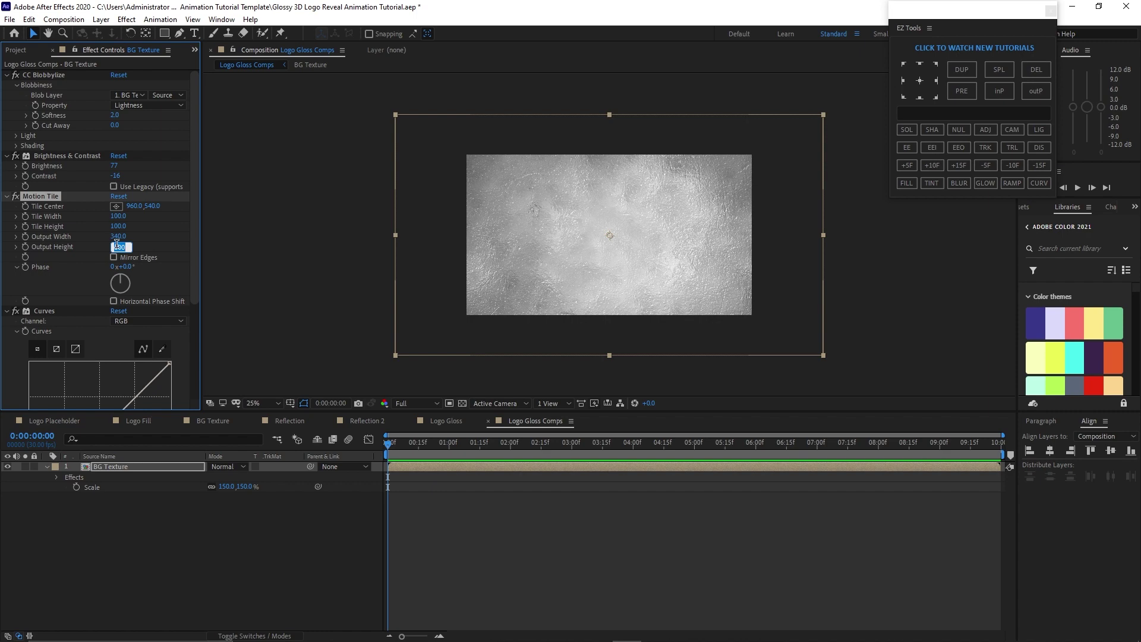
text(640)
click(113, 256)
Darken BG Texture by lowering the white end of its RGB curve to about a quarter of full height
drag(195, 245, 202, 332)
drag(170, 227, 175, 331)
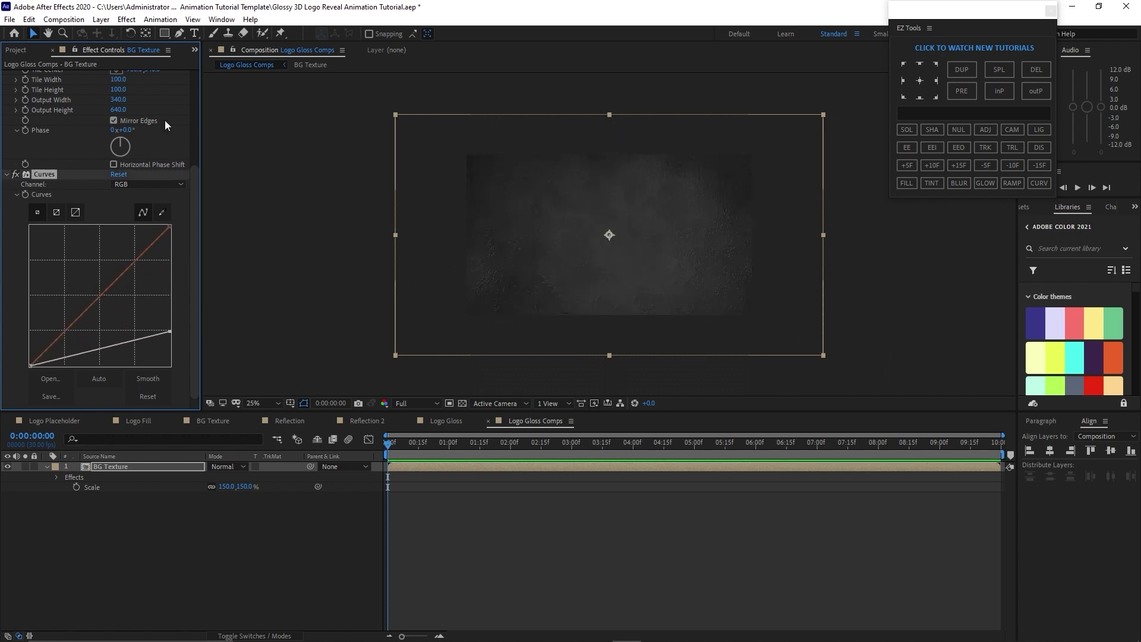
click(18, 50)
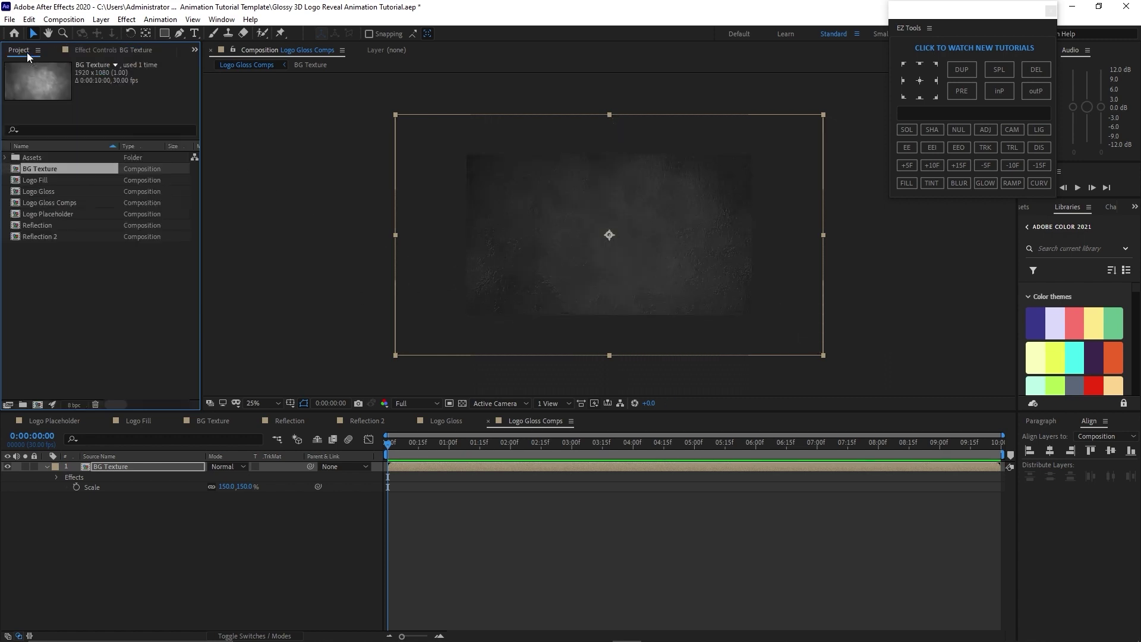
Add the Logo Gloss composition above BG Texture and rename the new layer Logo Gloss Shadow
click(45, 195)
drag(45, 195, 90, 463)
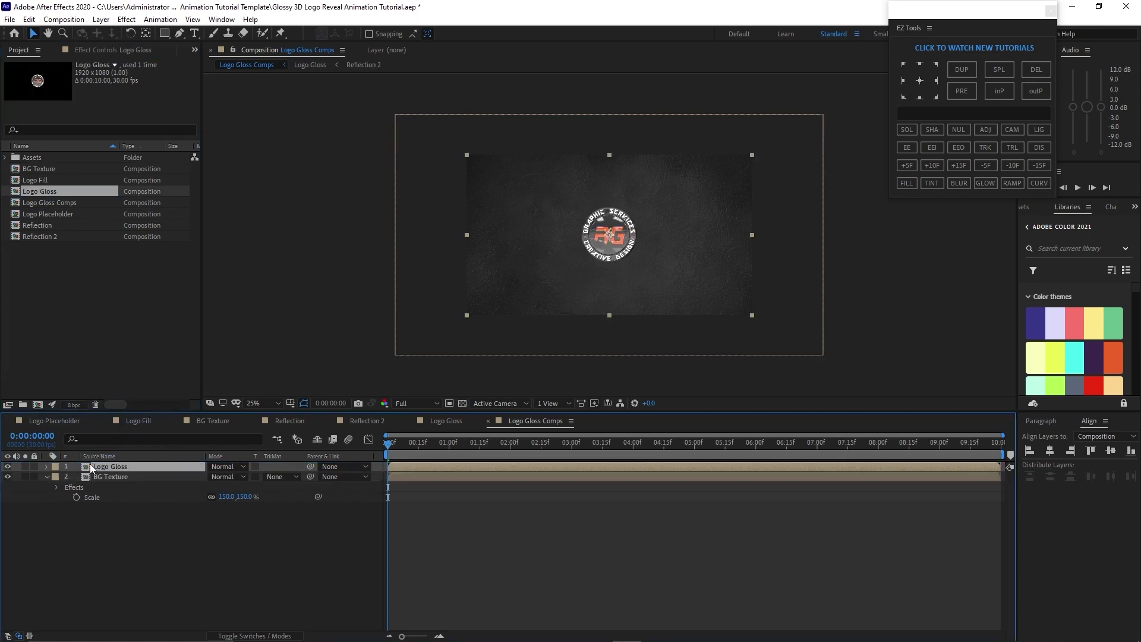
right_click(143, 468)
click(156, 460)
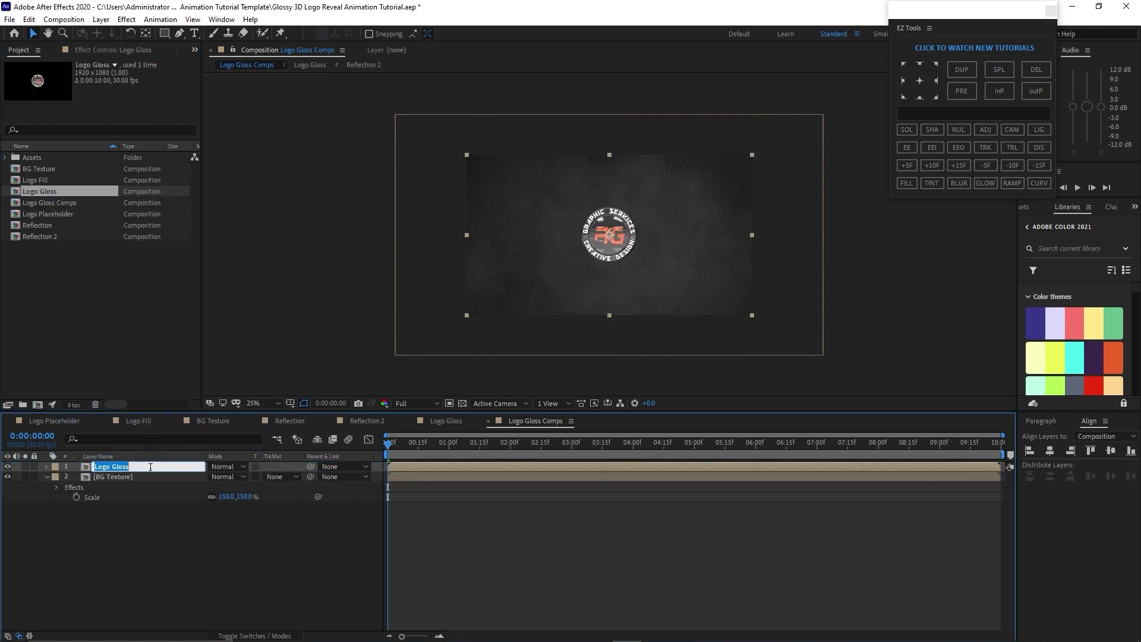
click(150, 467)
text(Shadow)
key(Return)
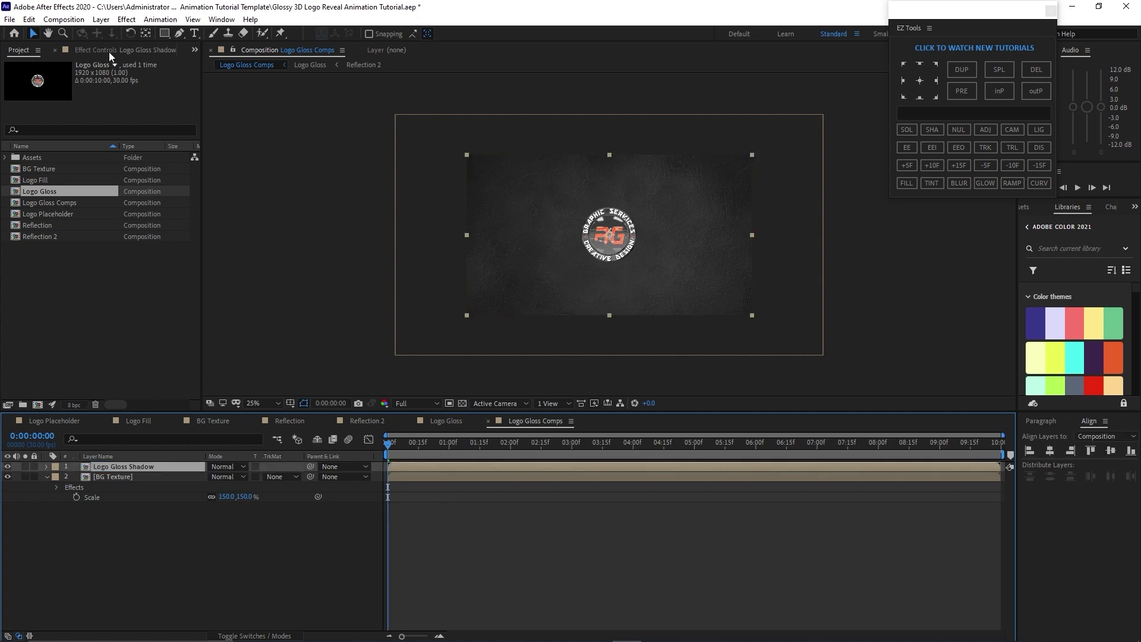
Apply a Fill effect to Logo Gloss Shadow and set its color to black
click(126, 19)
mouse_move(166, 195)
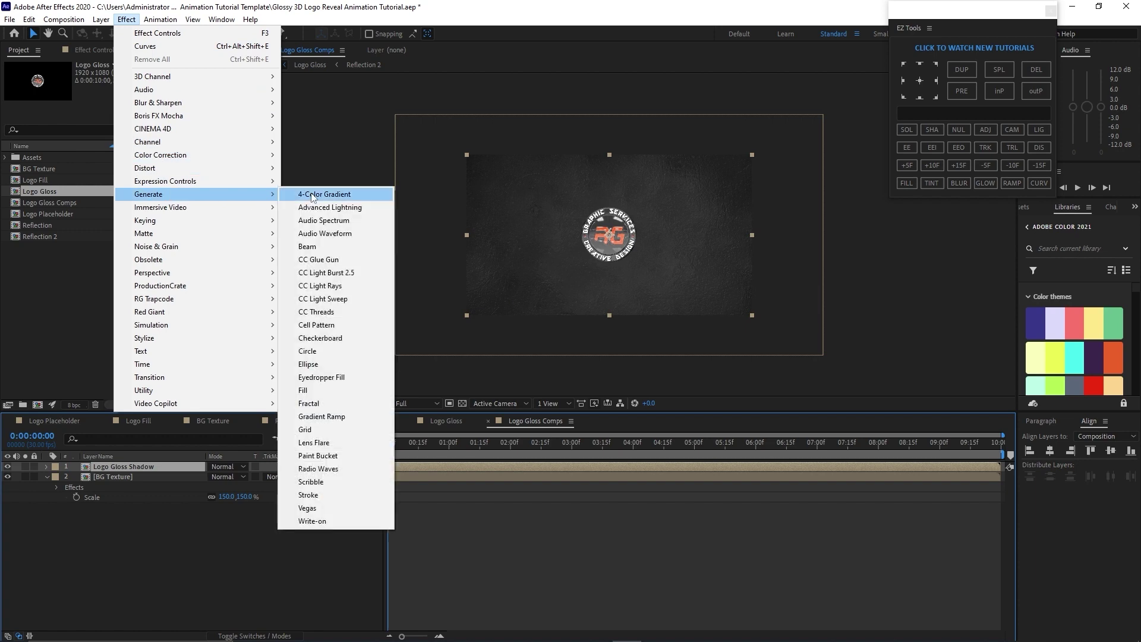
click(303, 392)
click(116, 108)
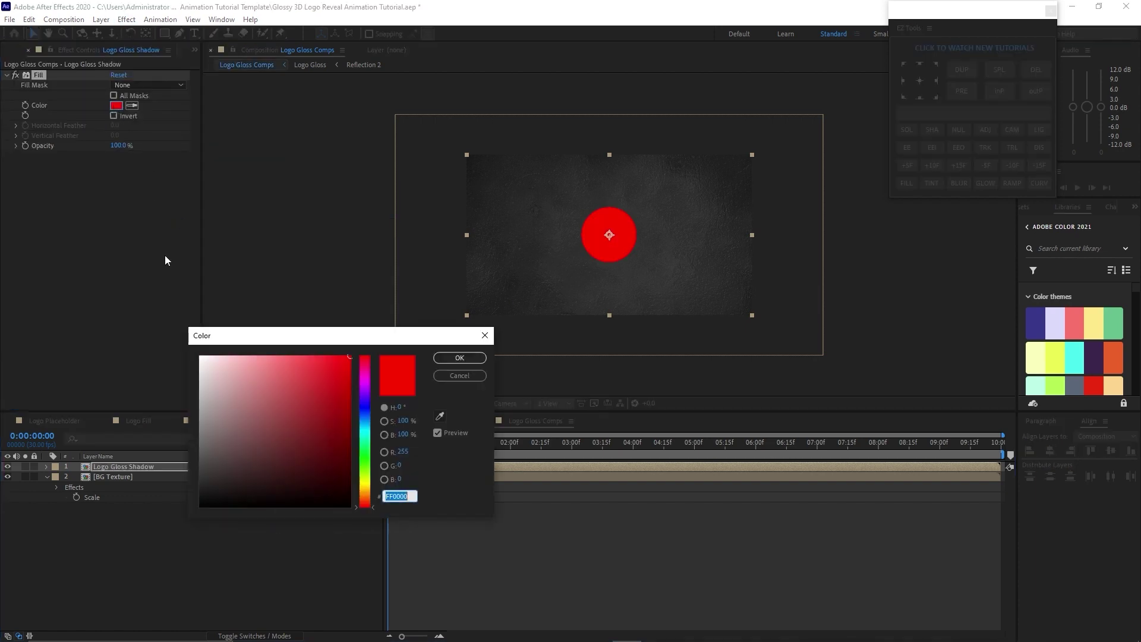
drag(221, 458, 196, 538)
click(460, 358)
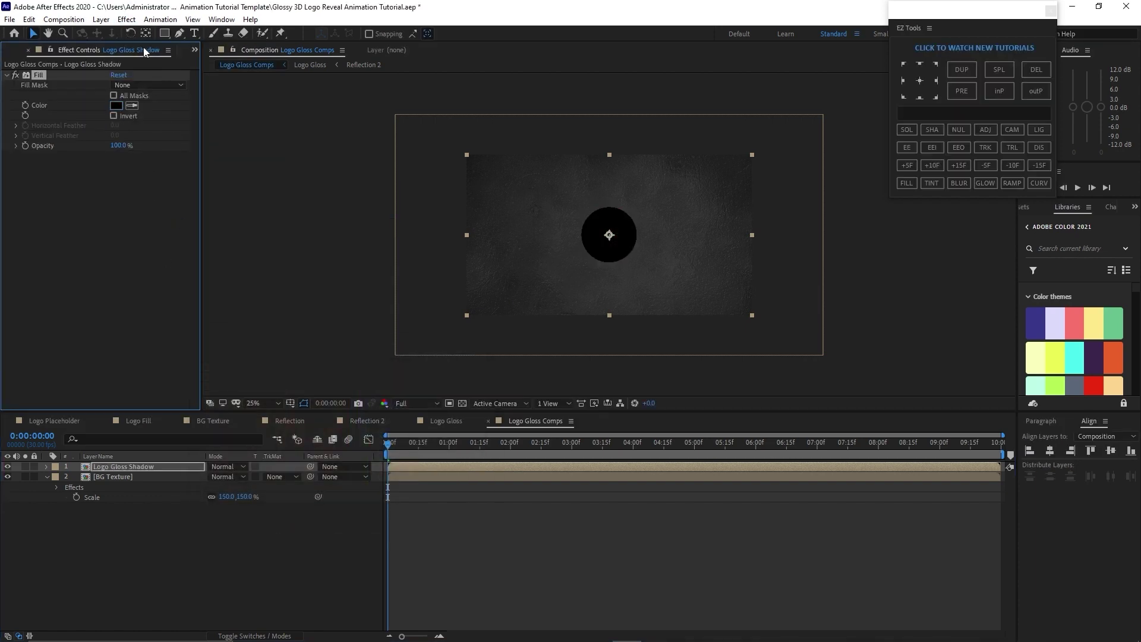
Add the Fast Box Blur, Curves and CC Radial Blur effects to Logo Gloss Shadow
click(127, 19)
mouse_move(173, 105)
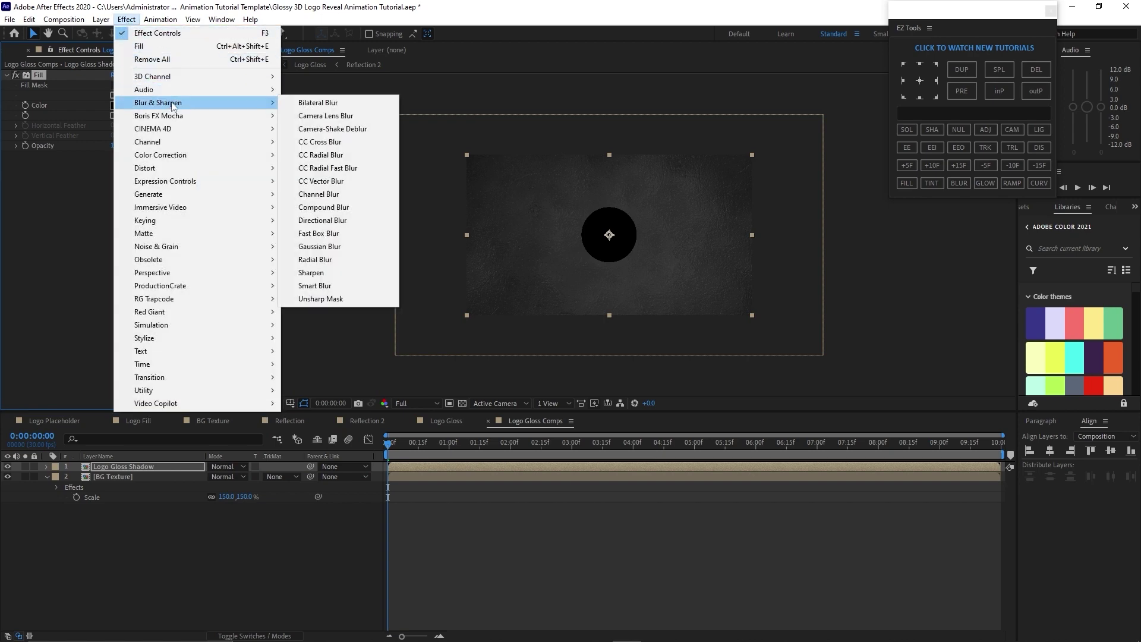
click(299, 236)
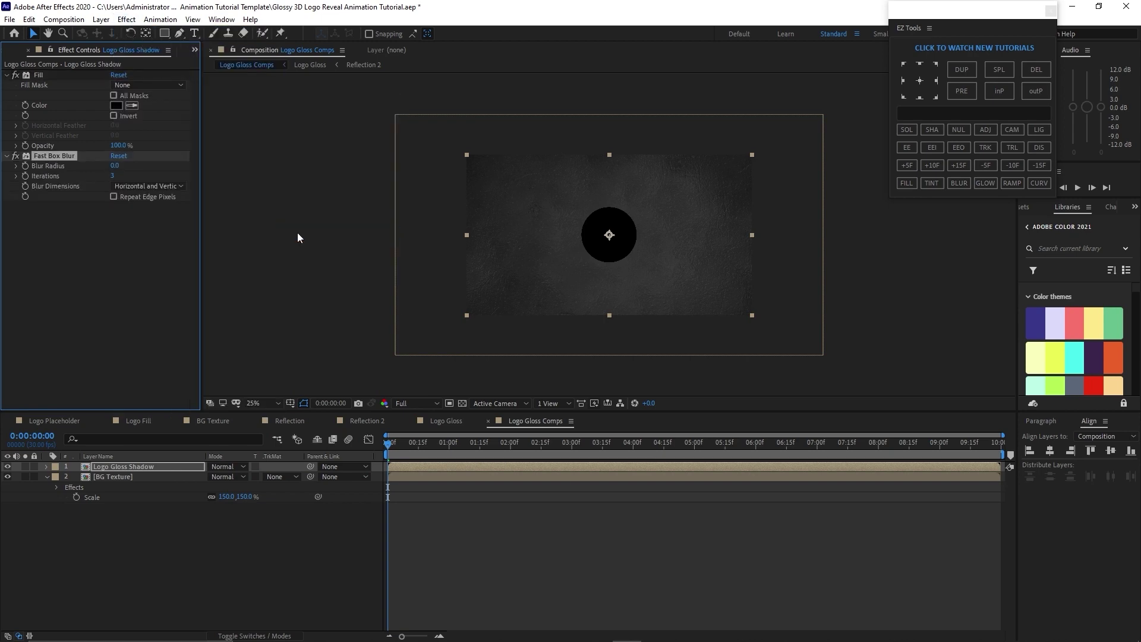
click(129, 21)
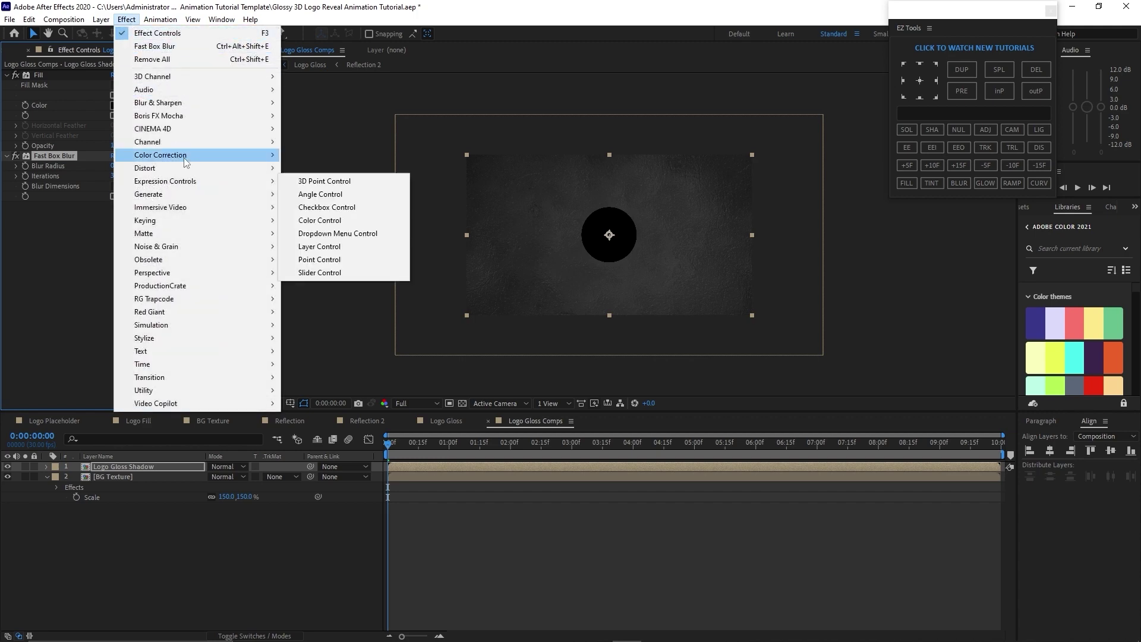
mouse_move(196, 155)
click(305, 394)
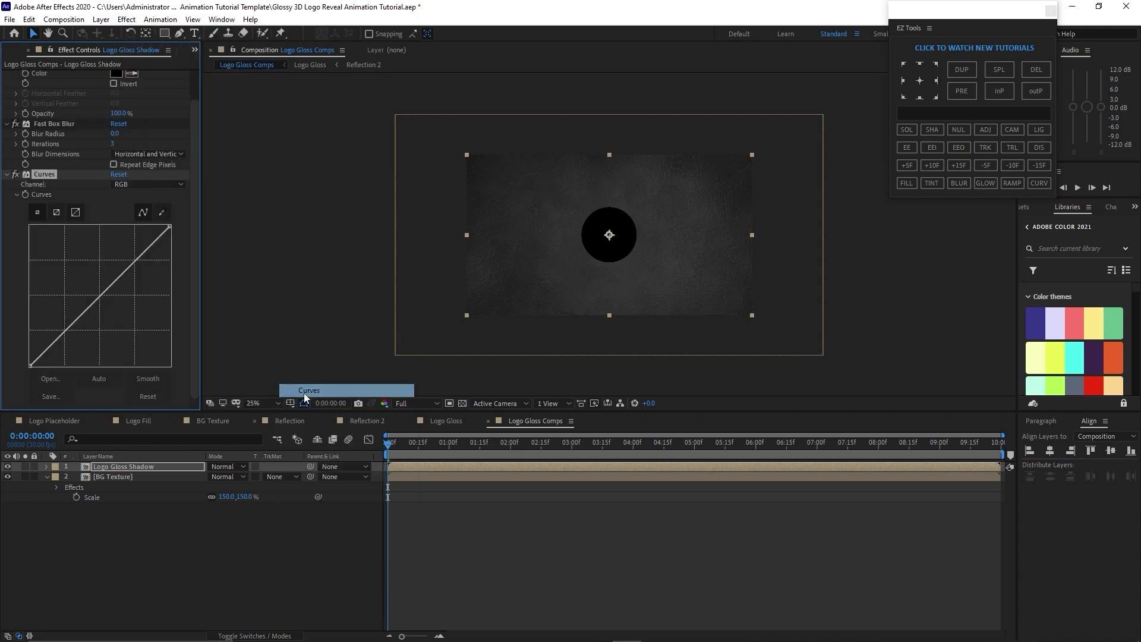
click(129, 21)
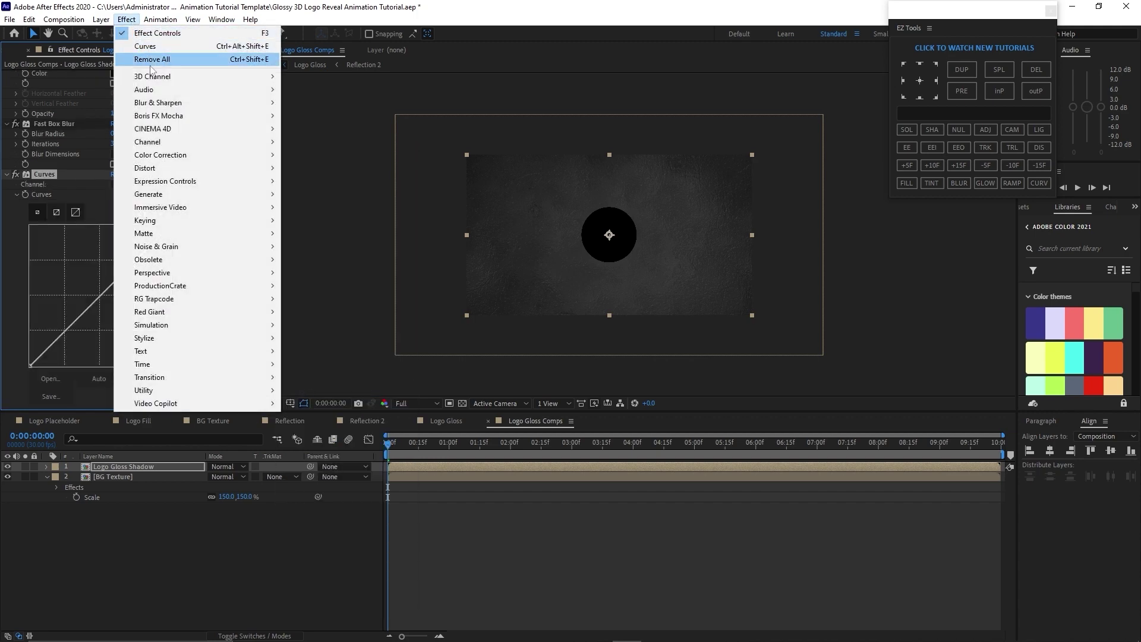
mouse_move(197, 103)
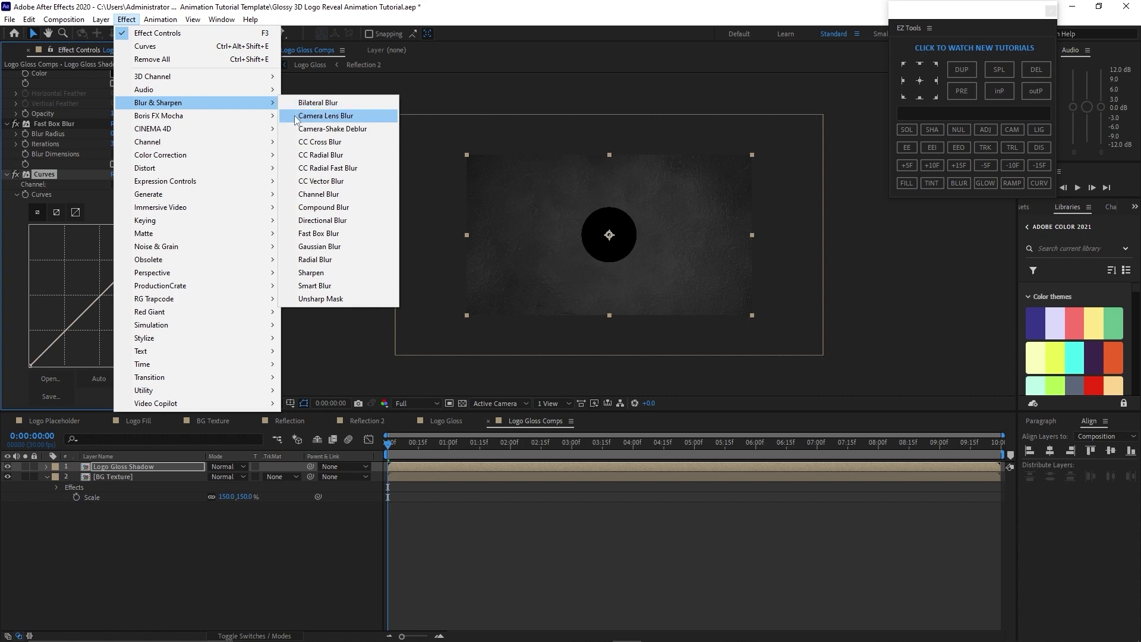
click(309, 156)
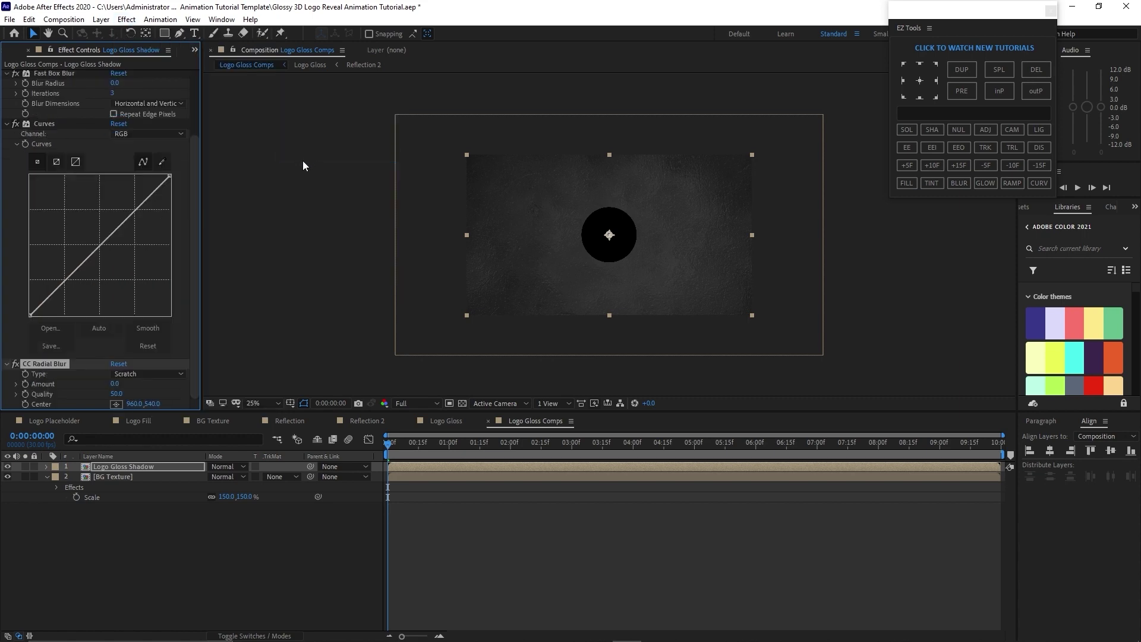
Set Logo Gloss Shadow's Fast Box Blur to a blur radius of 14 and 1 iteration
scroll(198, 266, up, 3)
click(113, 167)
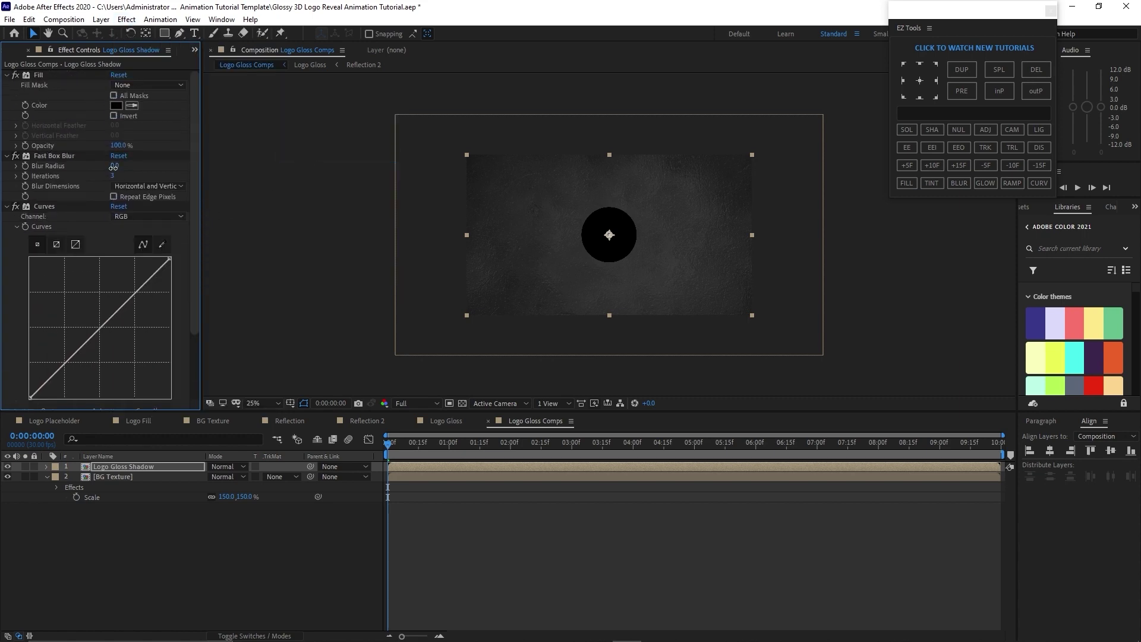
text(14)
key(Return)
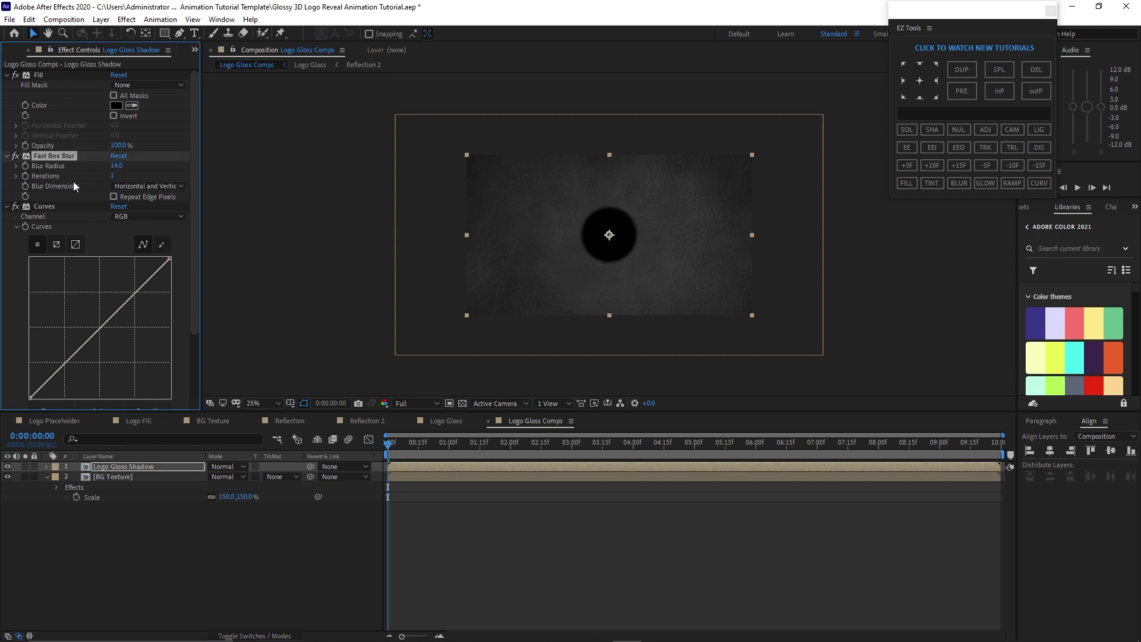
Bend the shadow's Alpha curve upward through a point at about 30% input and 77% output, then return Curves to the RGB channel
click(120, 216)
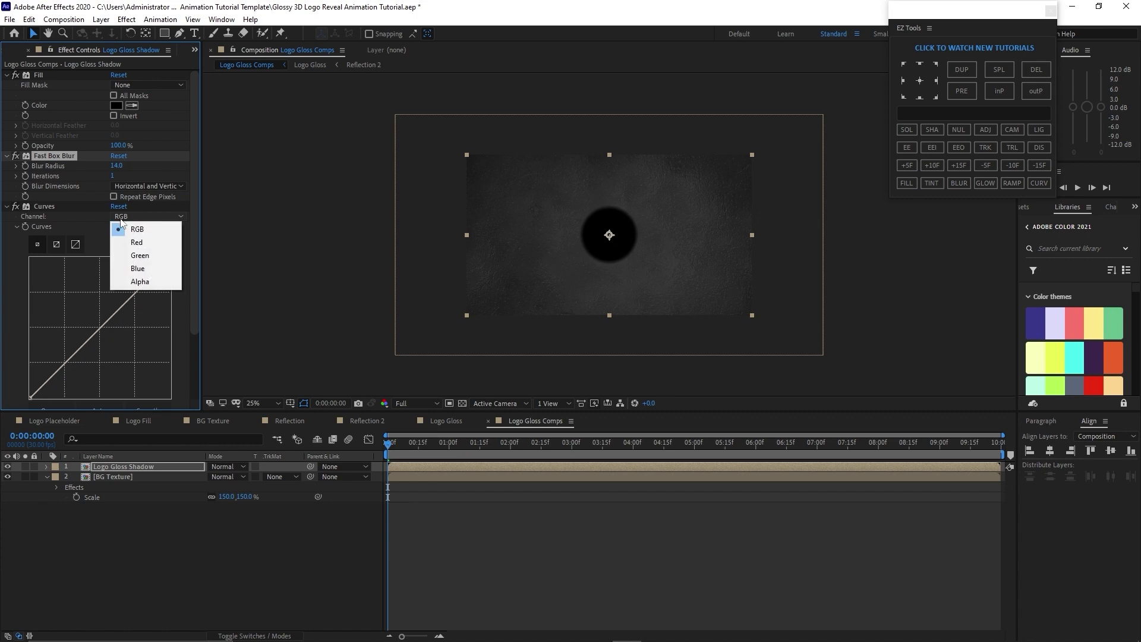
click(133, 282)
drag(106, 319, 71, 289)
click(128, 217)
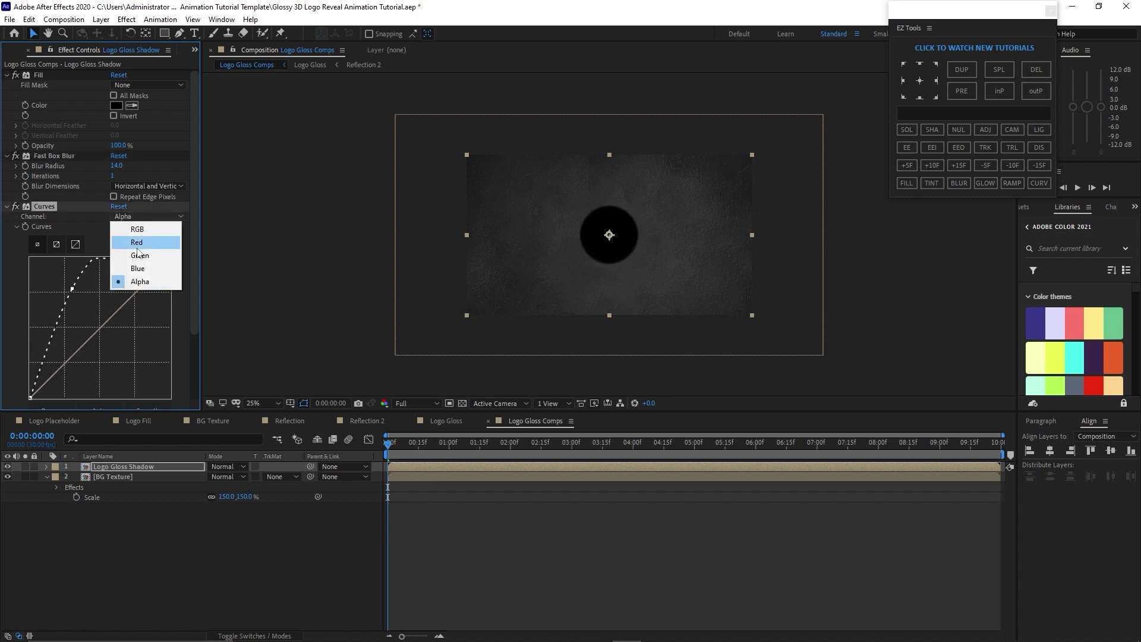
click(135, 229)
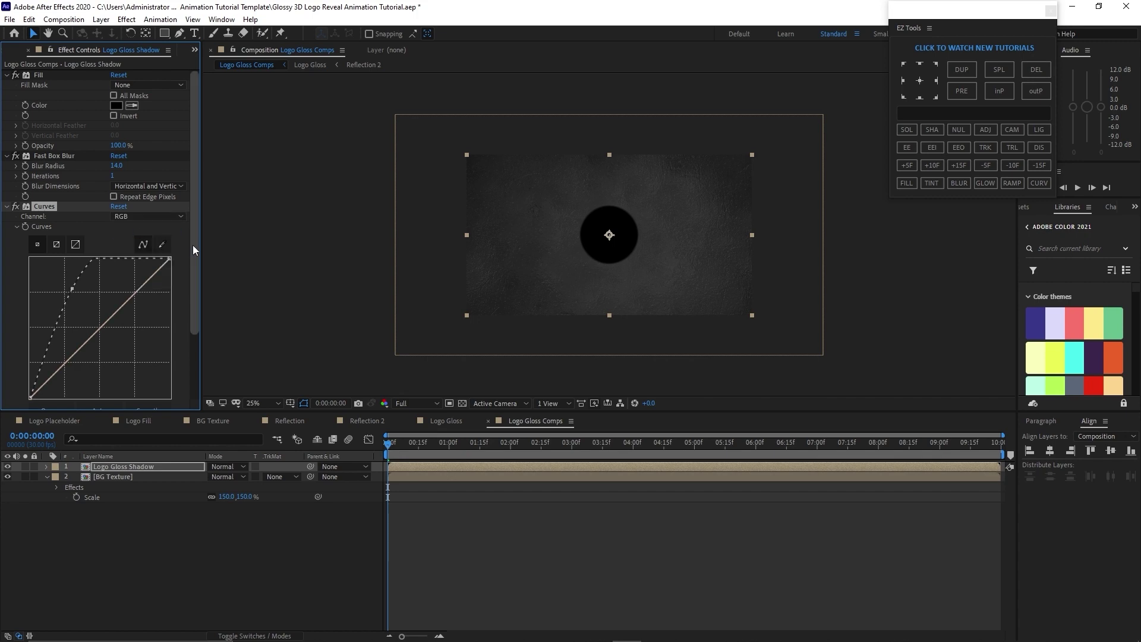
Set the shadow's CC Radial Blur type to Fading Zoom with an amount of 23
drag(193, 245, 200, 320)
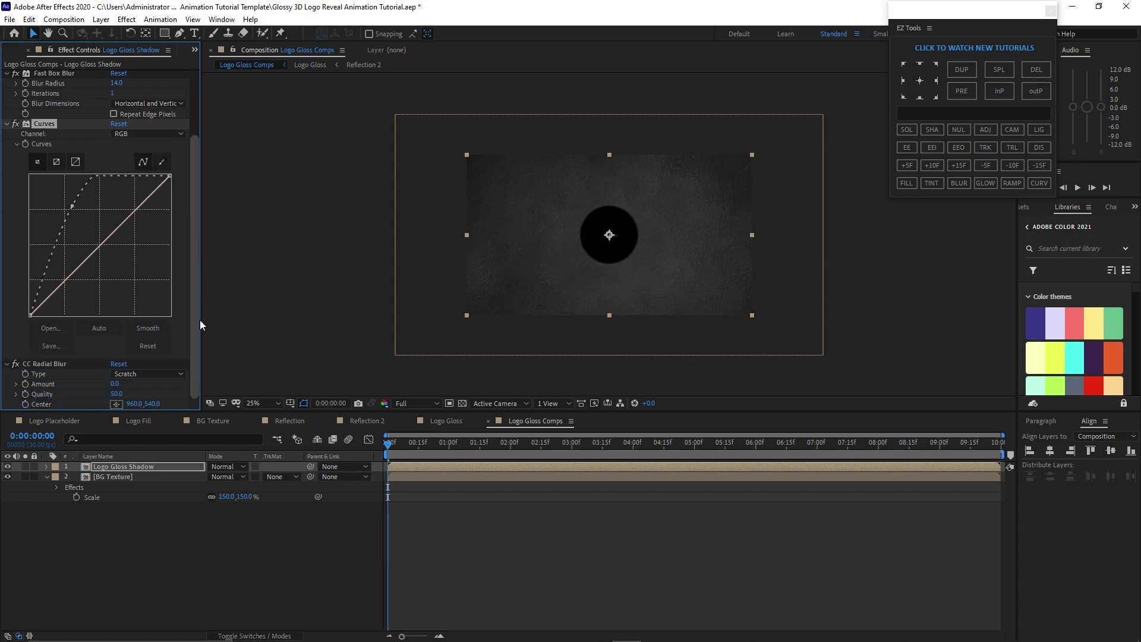
click(123, 375)
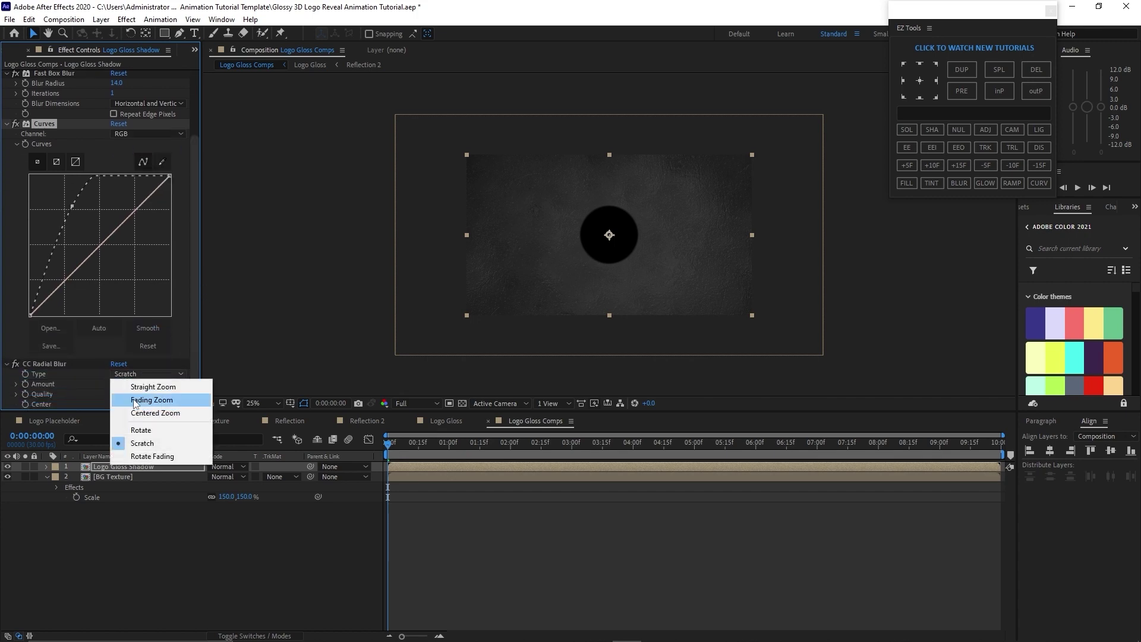
click(133, 397)
click(115, 384)
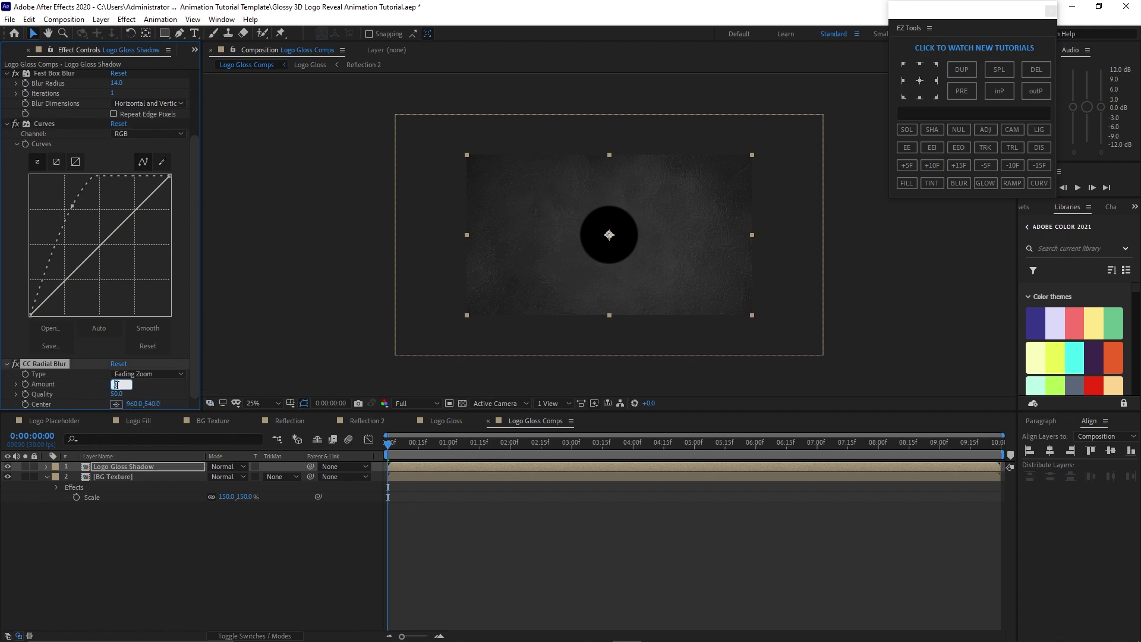
text(23)
key(Return)
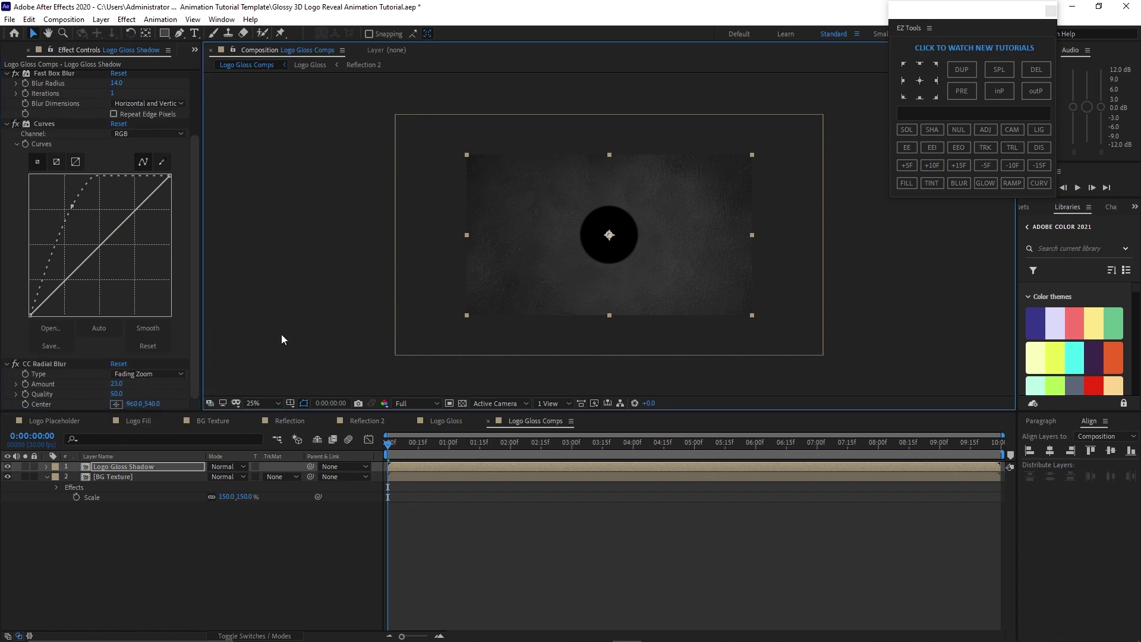
click(281, 334)
Place another Logo Gloss layer above Logo Gloss Shadow and set the shadow layer's opacity to 50%
click(15, 52)
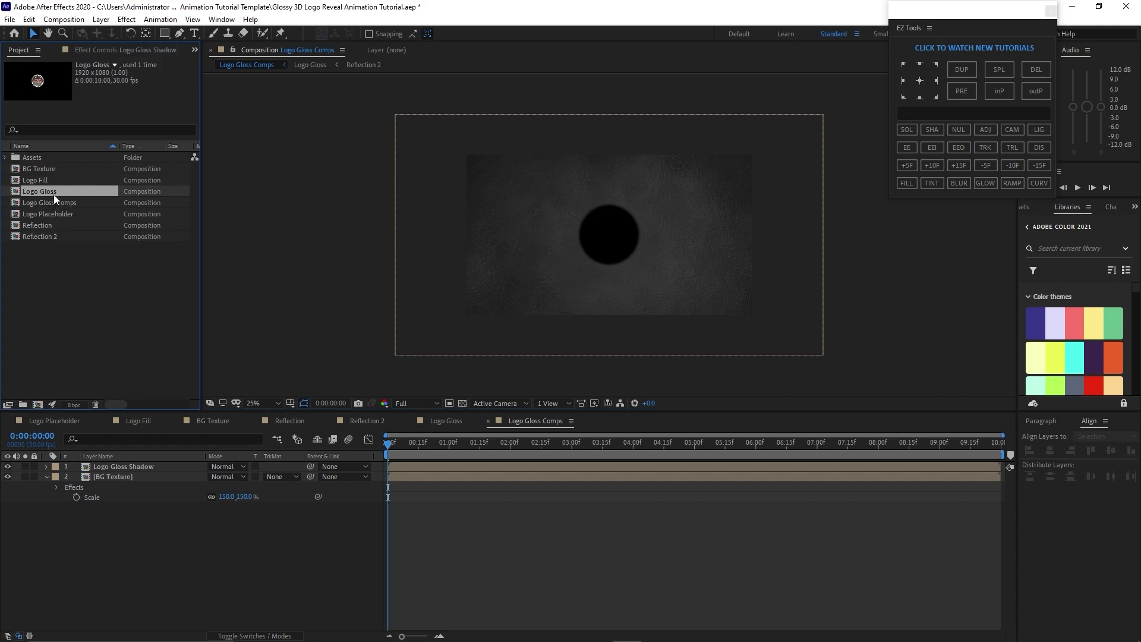
drag(53, 194, 107, 465)
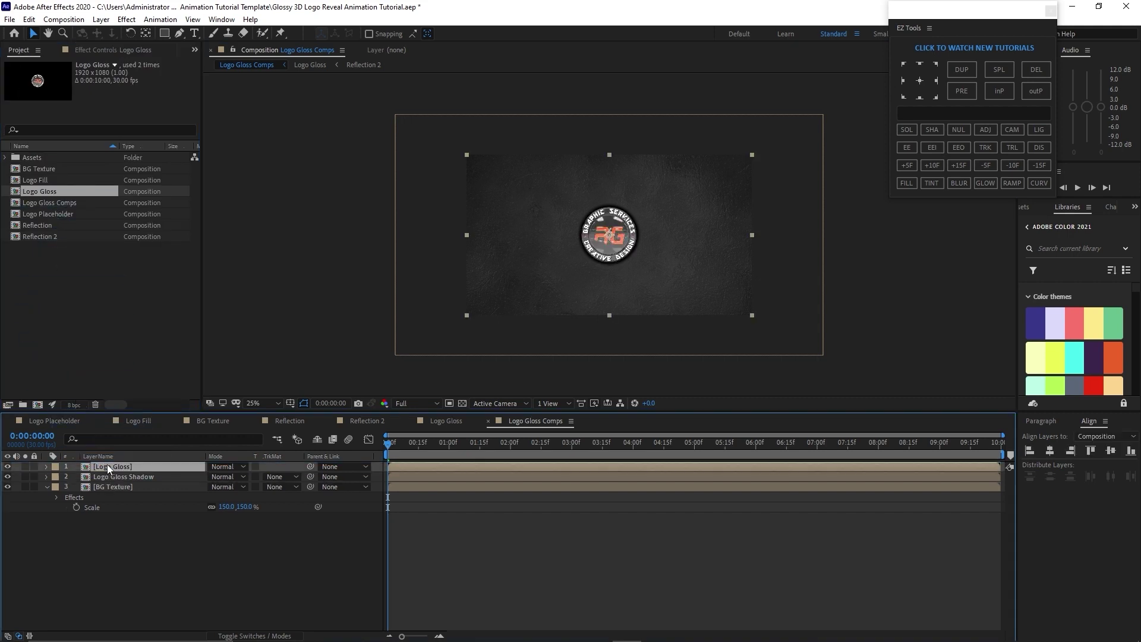
click(117, 476)
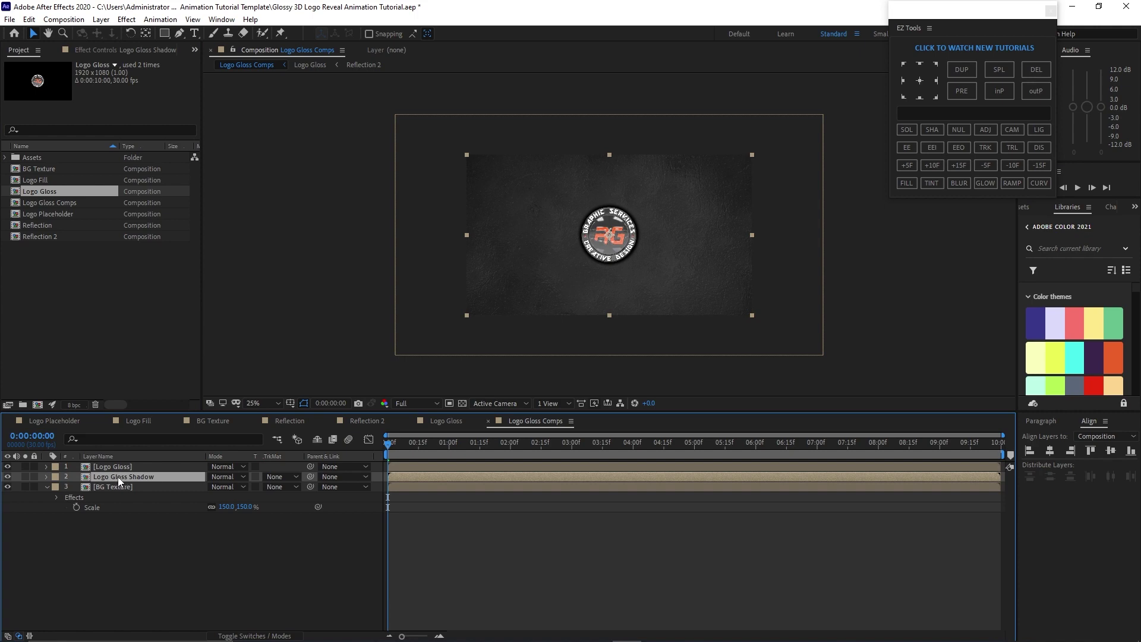
key(t)
click(213, 486)
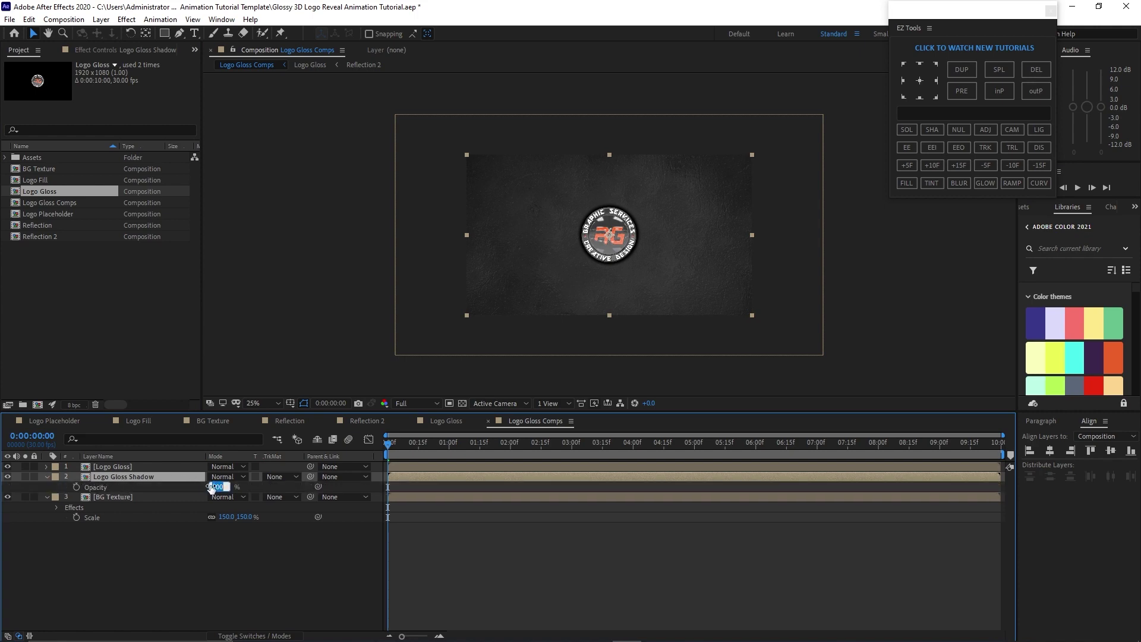
text(50)
key(Return)
Collapse the properties of all three layers and turn each of them into a 3D layer
key(ctrl+a)
key(u)
drag(116, 521, 113, 466)
click(247, 636)
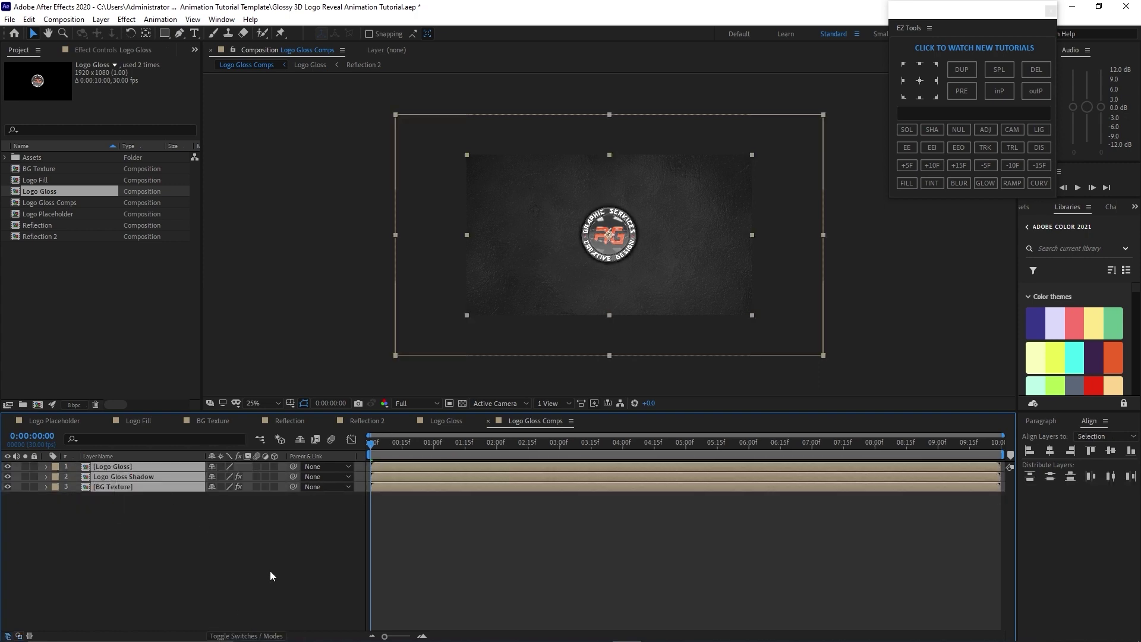
click(272, 465)
Duplicate the Logo Gloss layer until 20 copies are stacked above Logo Gloss Shadow
click(121, 467)
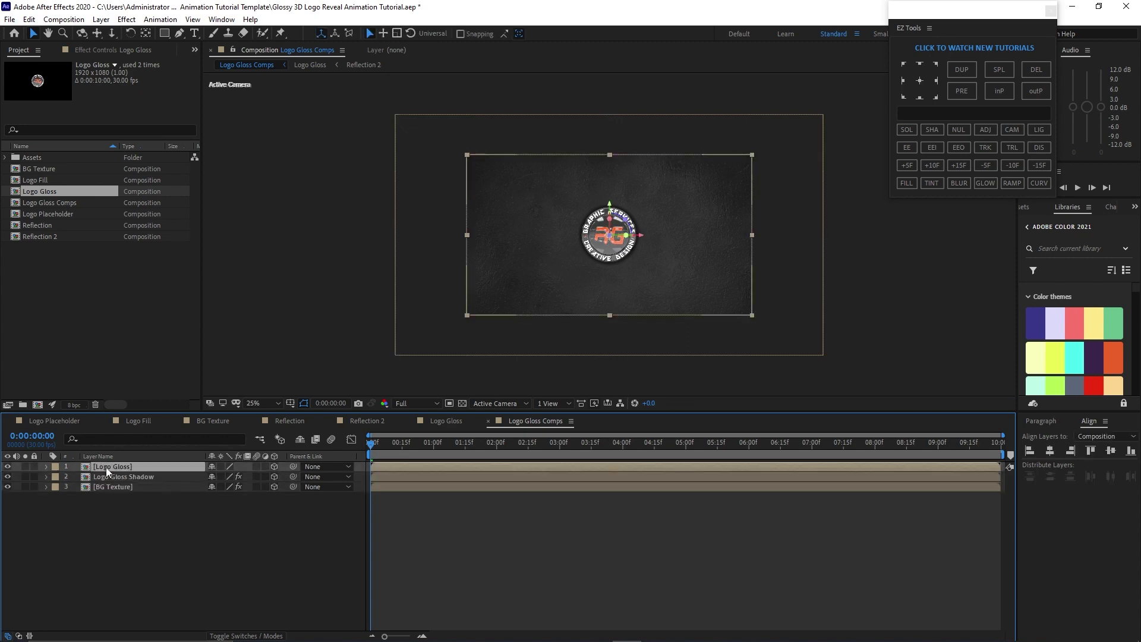
key(ctrl+d)
key(ctrl+d)
key(ctrl+d)
key(ctrl+d)
key(ctrl+d)
key(ctrl+d)
key(ctrl+d)
key(ctrl+d)
key(ctrl+d)
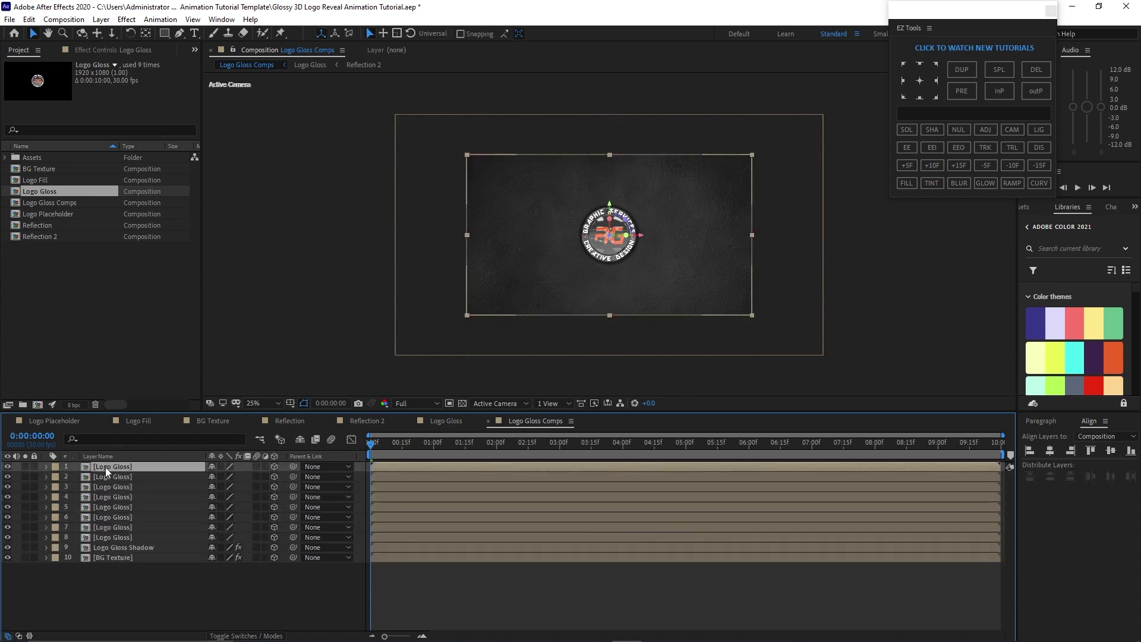
key(ctrl+d)
key(ctrl+d)
key(ctrl+d)
key(ctrl+d)
key(ctrl+d)
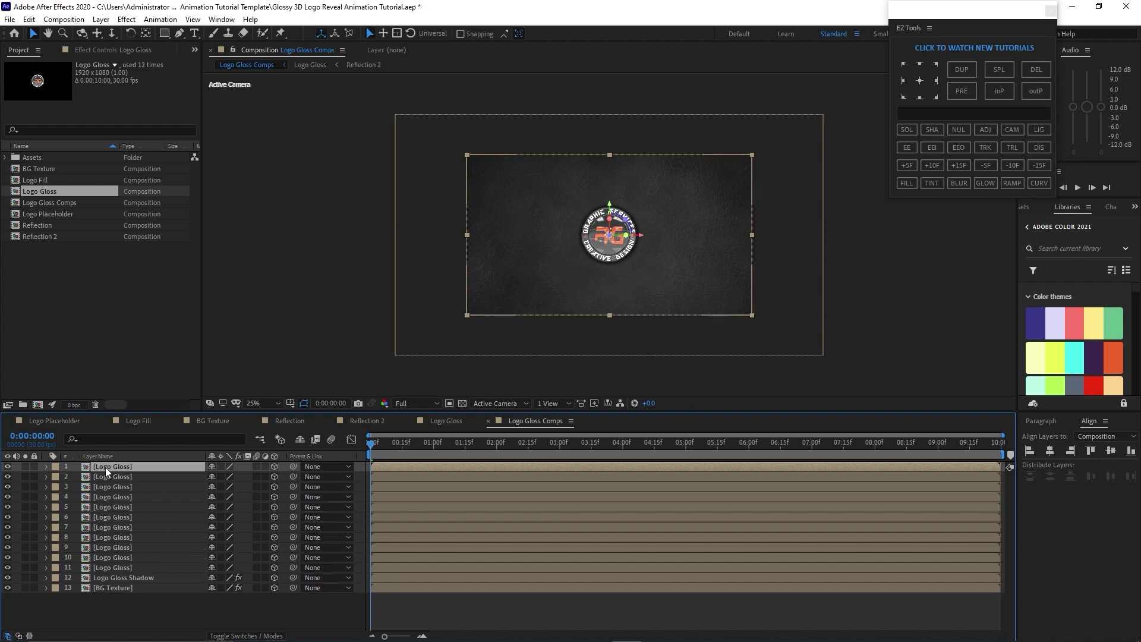
key(ctrl+d)
key(ctrl+d)
key(ctrl+d)
key(ctrl+d)
key(ctrl+d)
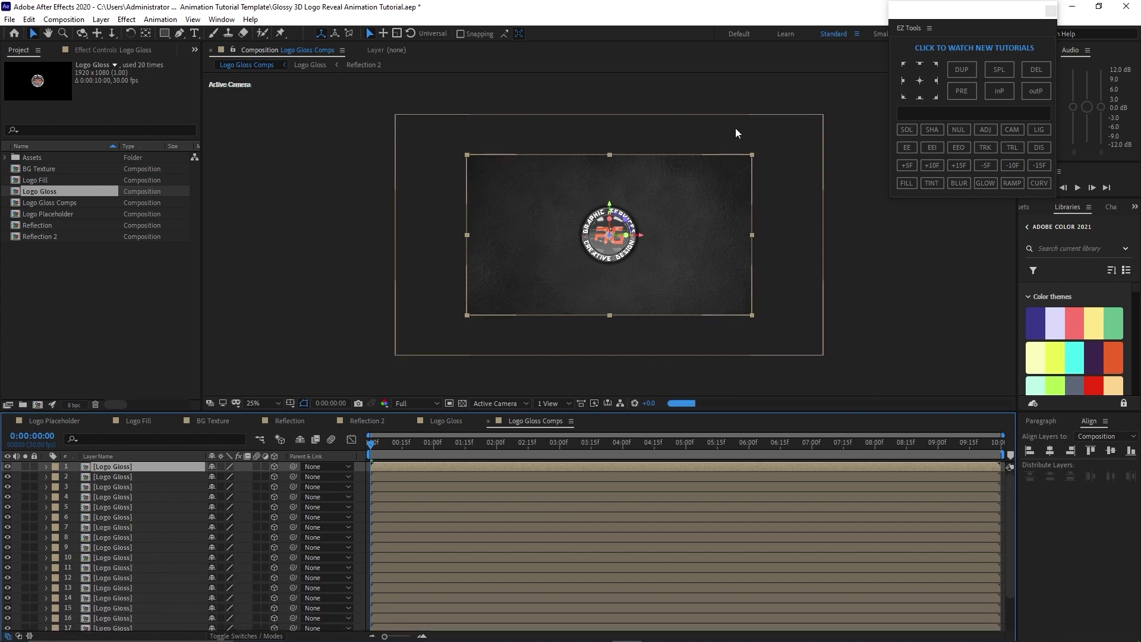
Reveal Position on all 20 Logo Gloss layers and set the Z positions of layers 1 to 4 to -10, -9.5, -9 and -8.5
drag(71, 467, 140, 607)
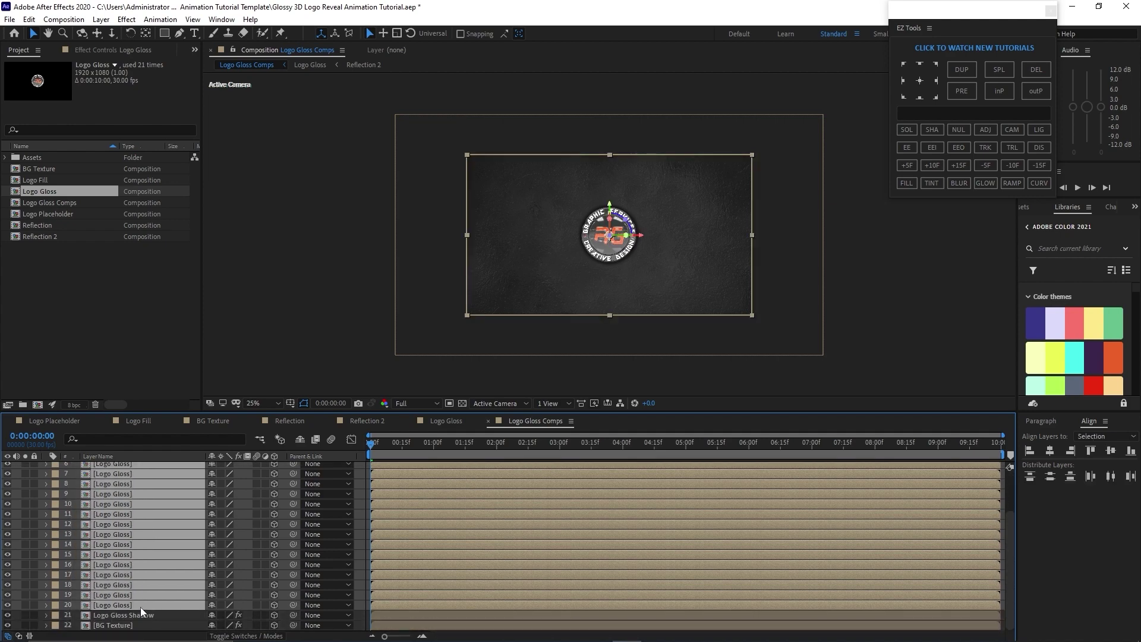
key(p)
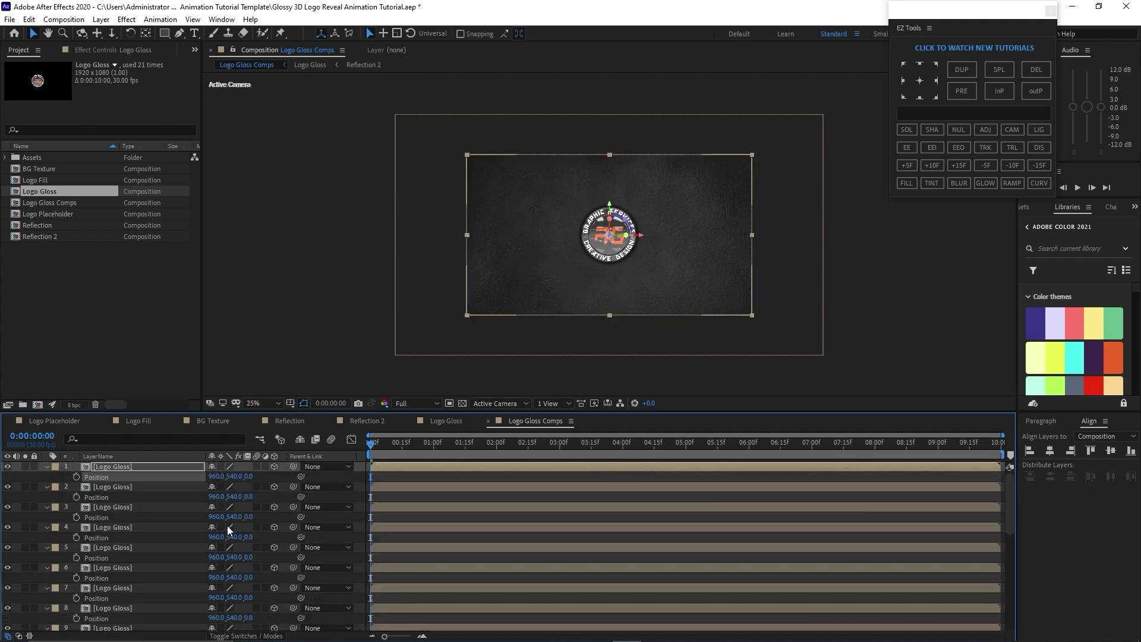
click(249, 476)
text(-10)
click(248, 497)
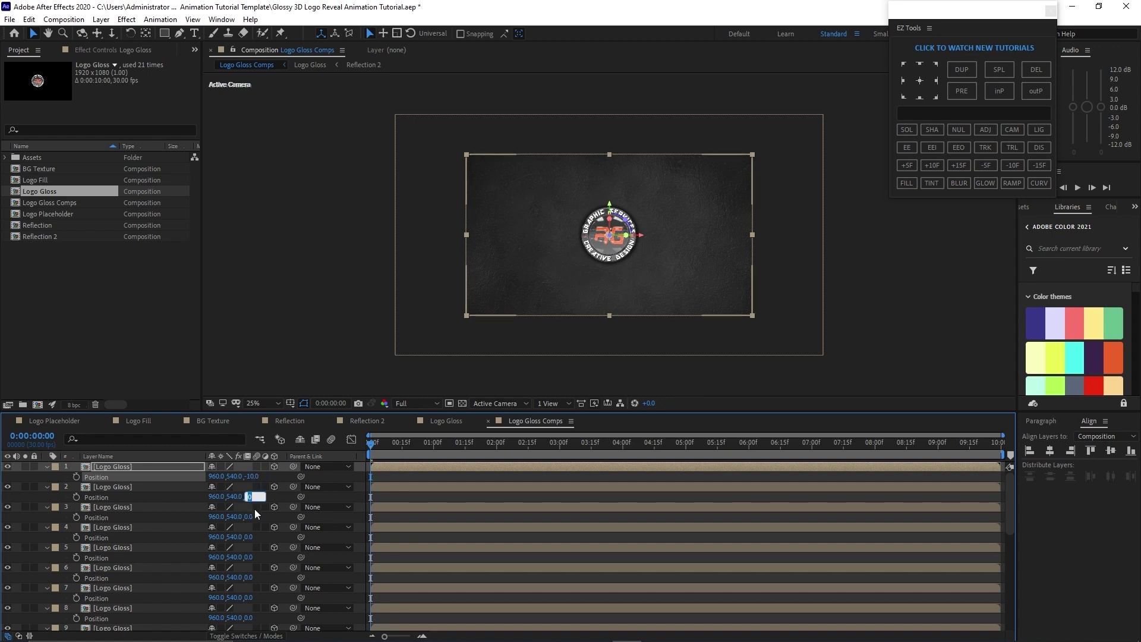
text(-9.5)
click(254, 516)
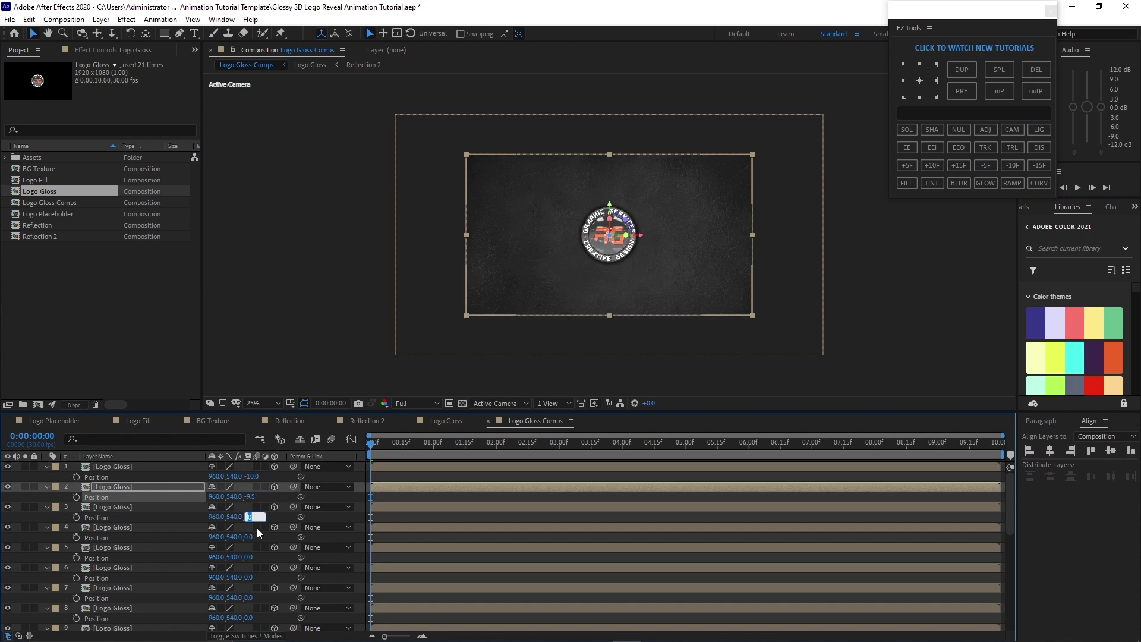
text(-9)
click(248, 537)
text(-8.5)
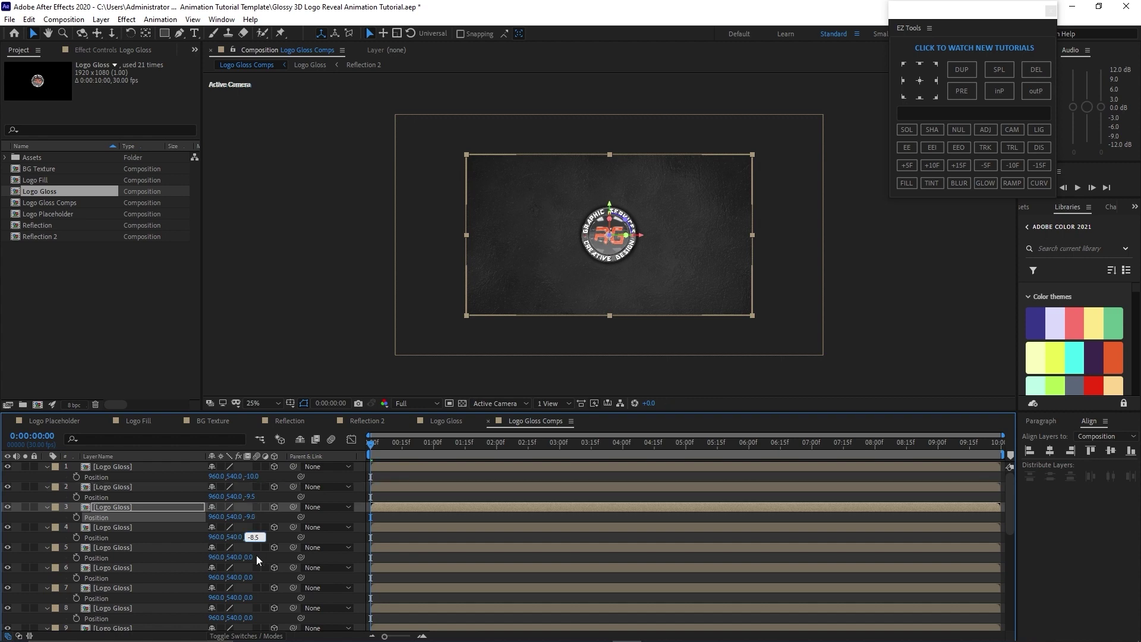
Set the Z positions of Logo Gloss layers 5 to 8 to -8, -7.5, -7 and -6.5
click(249, 556)
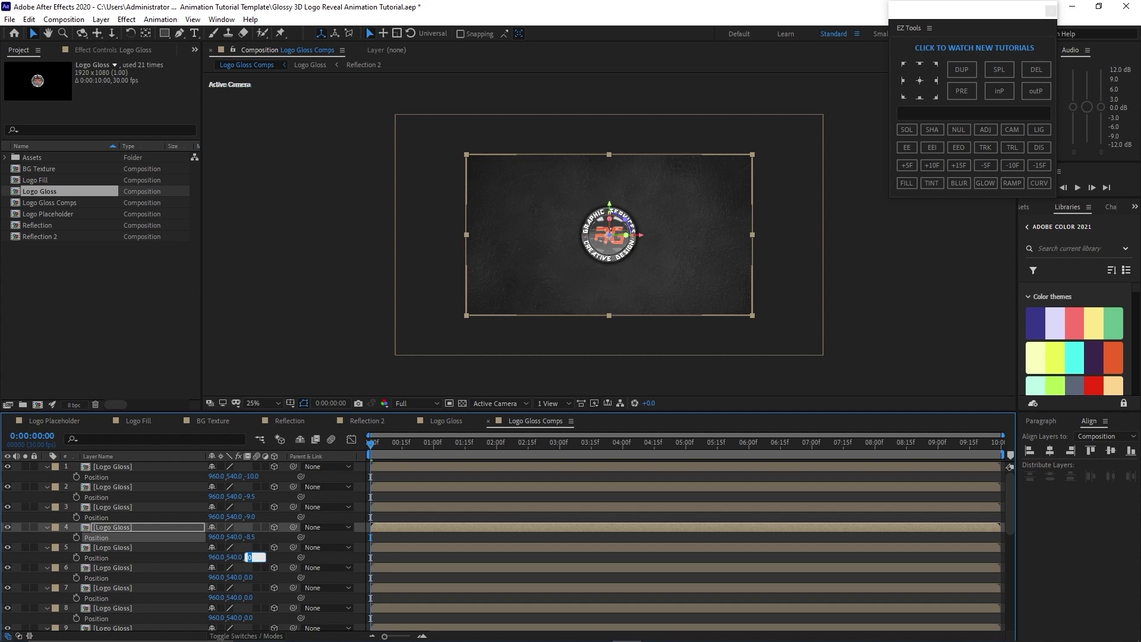
text(-8)
click(248, 577)
text(-)
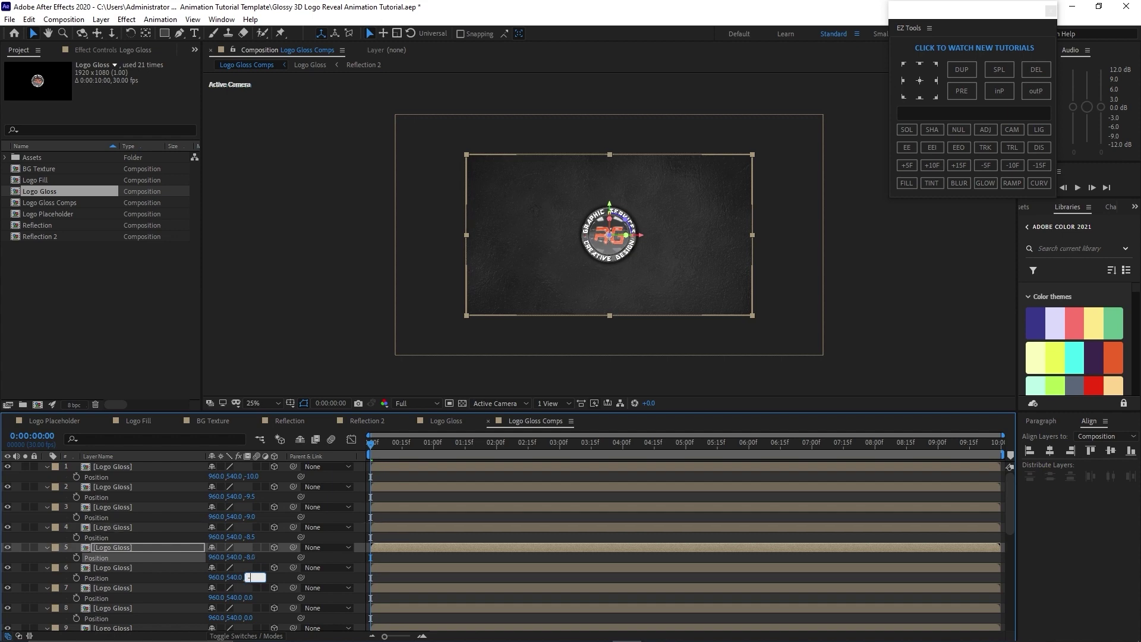
text(7.5)
click(249, 597)
text(-7)
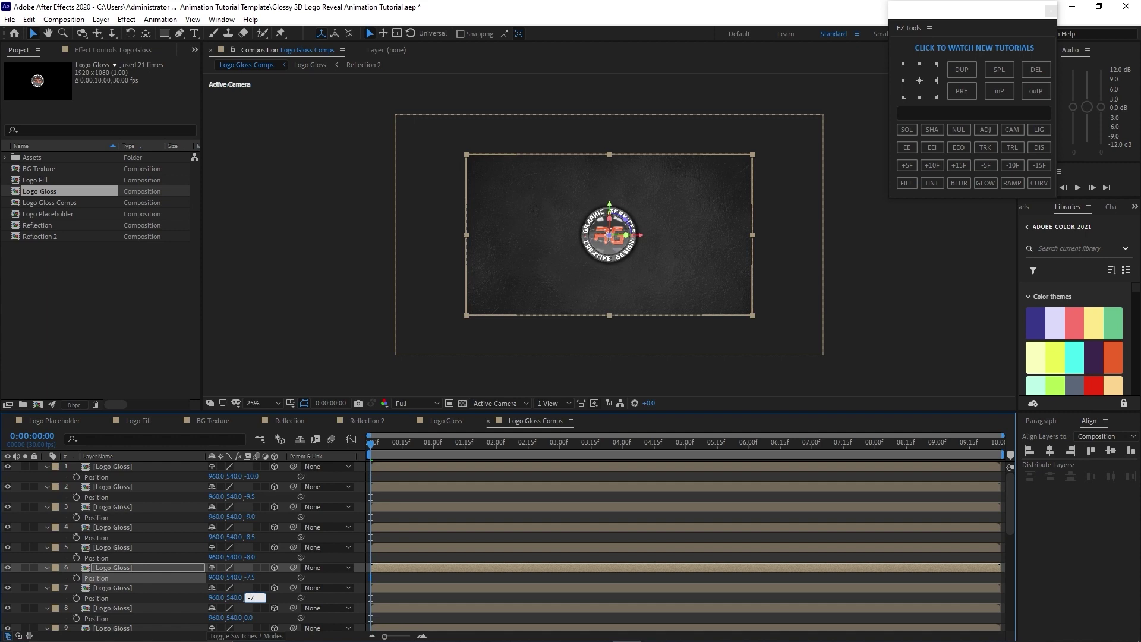
click(249, 618)
text(-6.5)
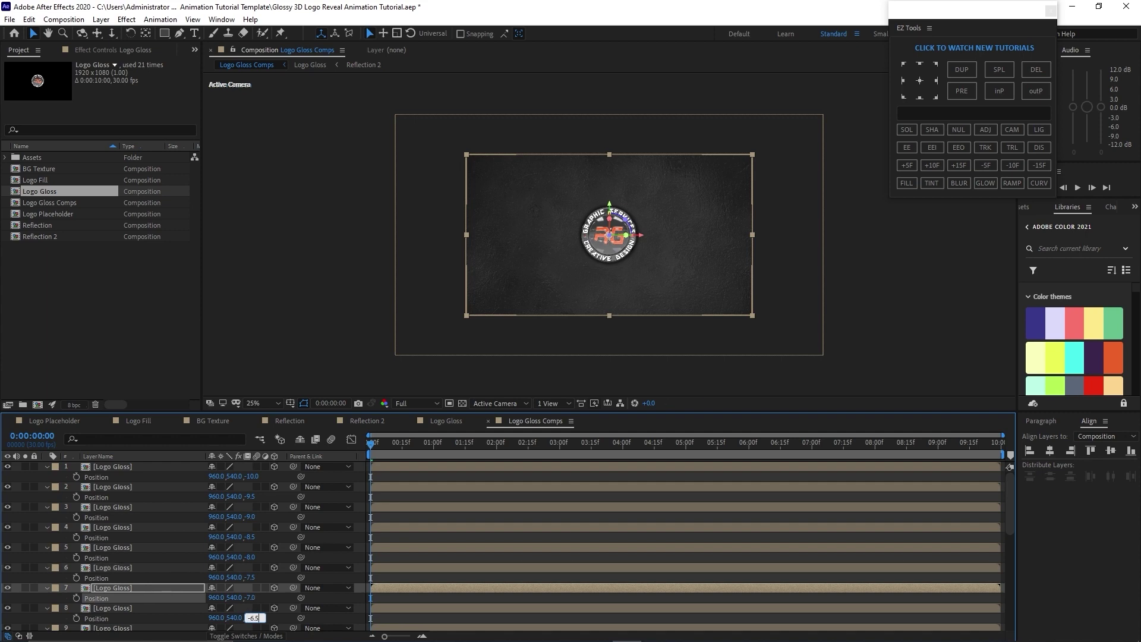
key(Return)
Set the Z positions of Logo Gloss layers 9 to 12 to -6, -5.5, -5 and -4.5
scroll(163, 540, down, 5)
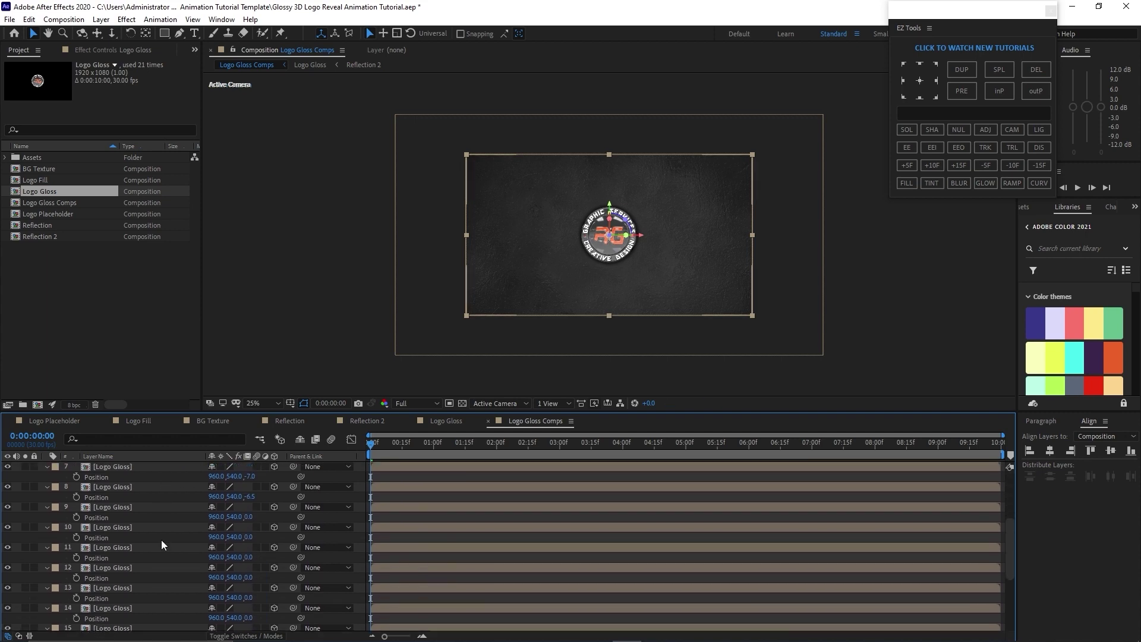
click(248, 486)
text(-)
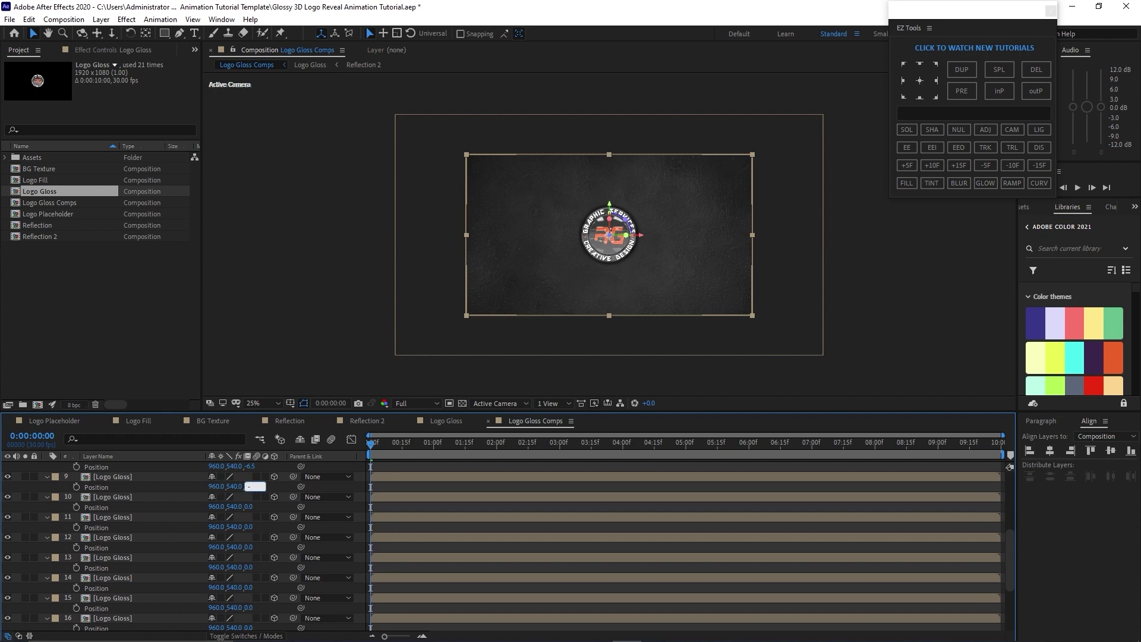
text(6)
click(250, 507)
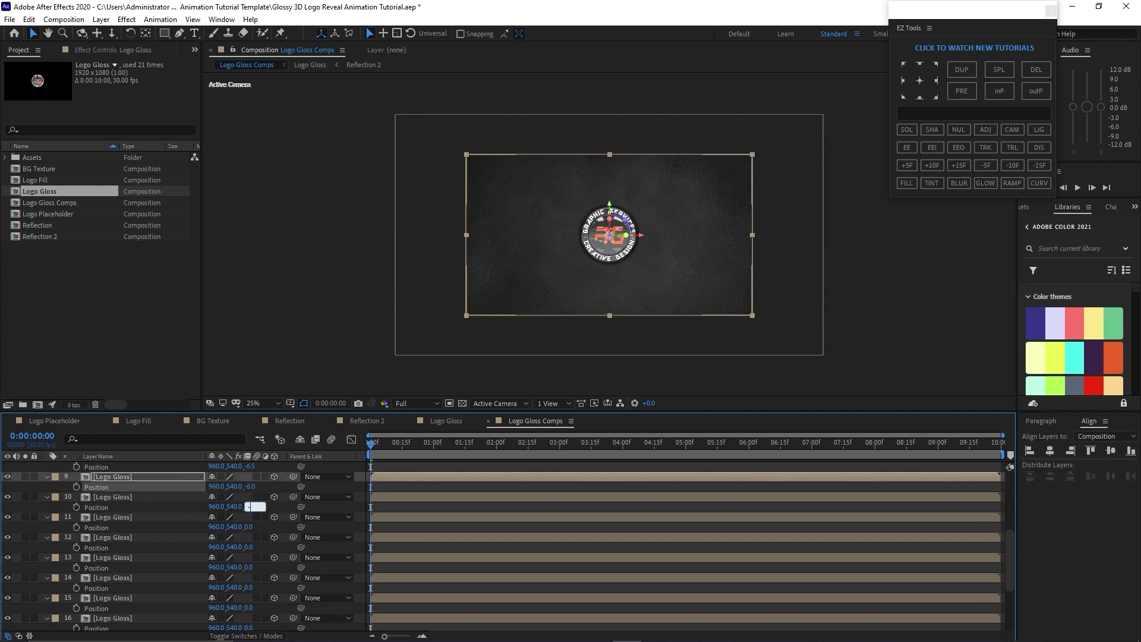
click(250, 527)
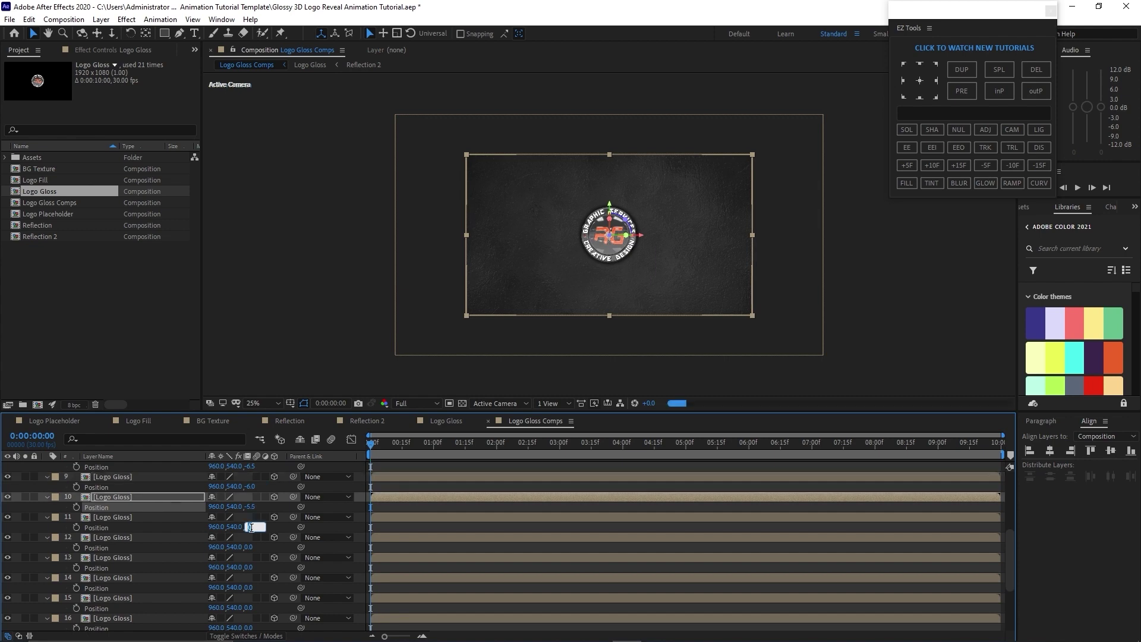
text(-)
click(247, 547)
text(-4)
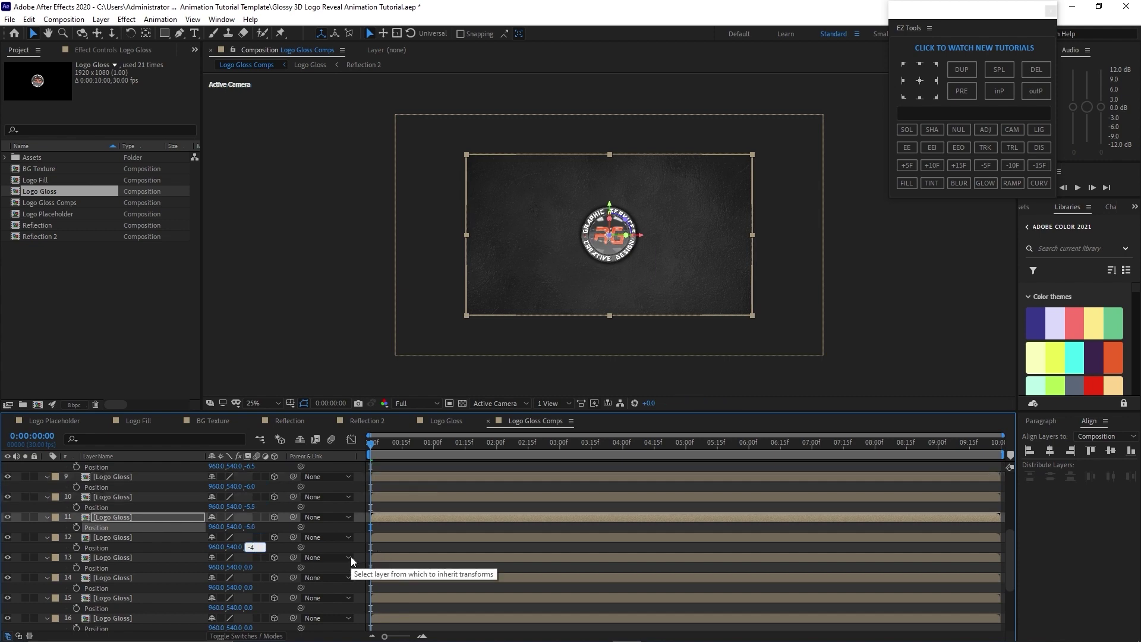
text(.5)
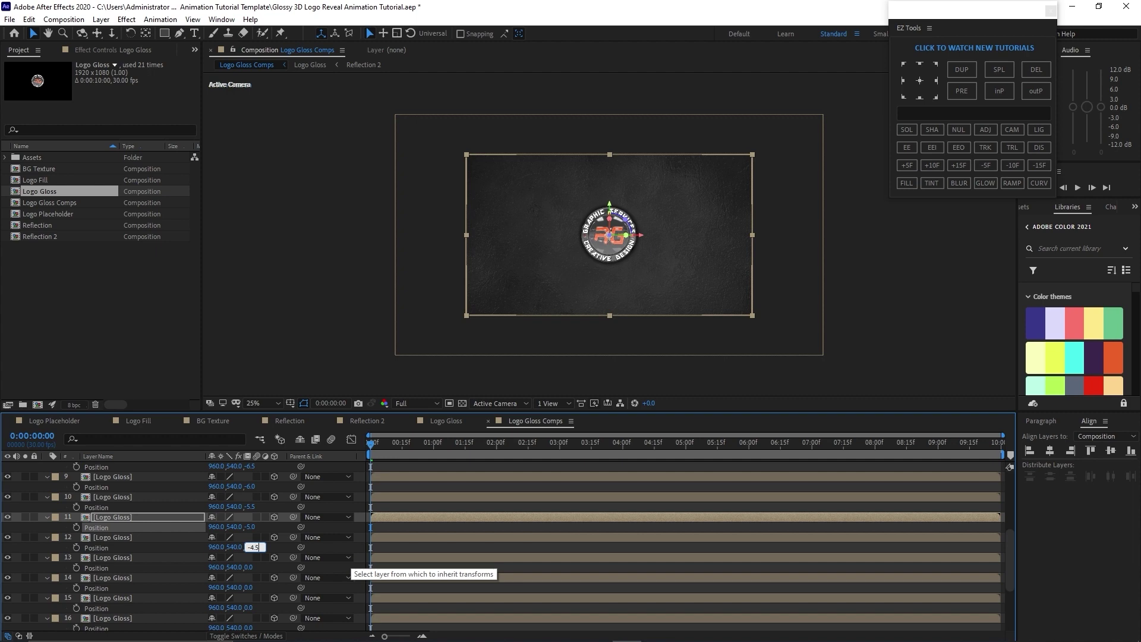
Set the Z positions of Logo Gloss layers 13, 14 and 15 to -4, -3.5 and -3
click(250, 567)
text(4)
click(251, 587)
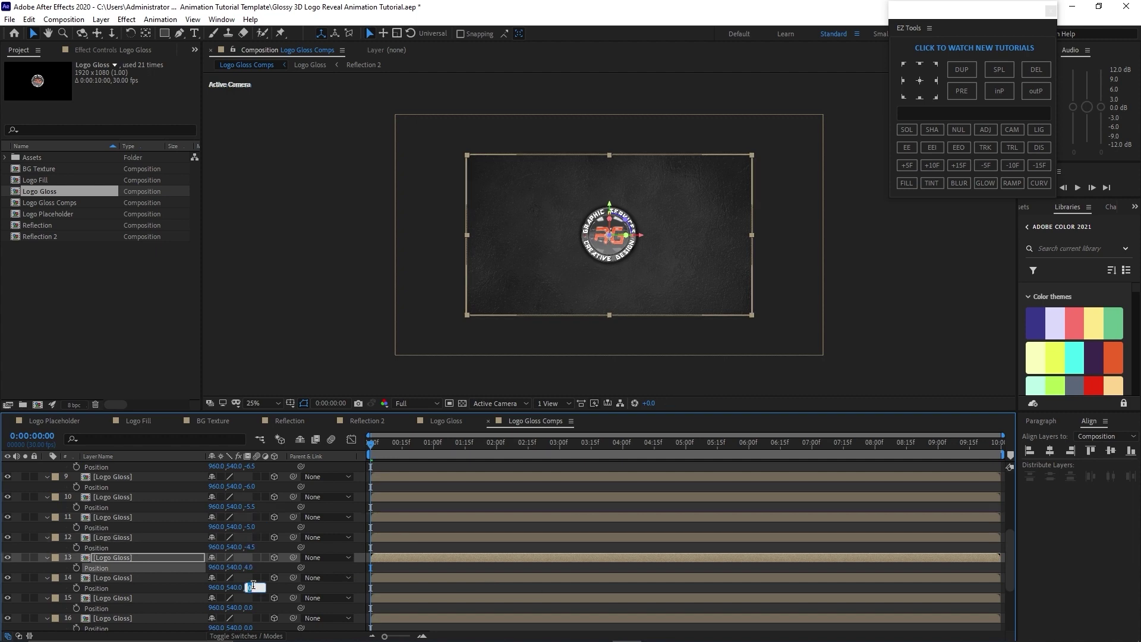
text(-3.5)
click(251, 568)
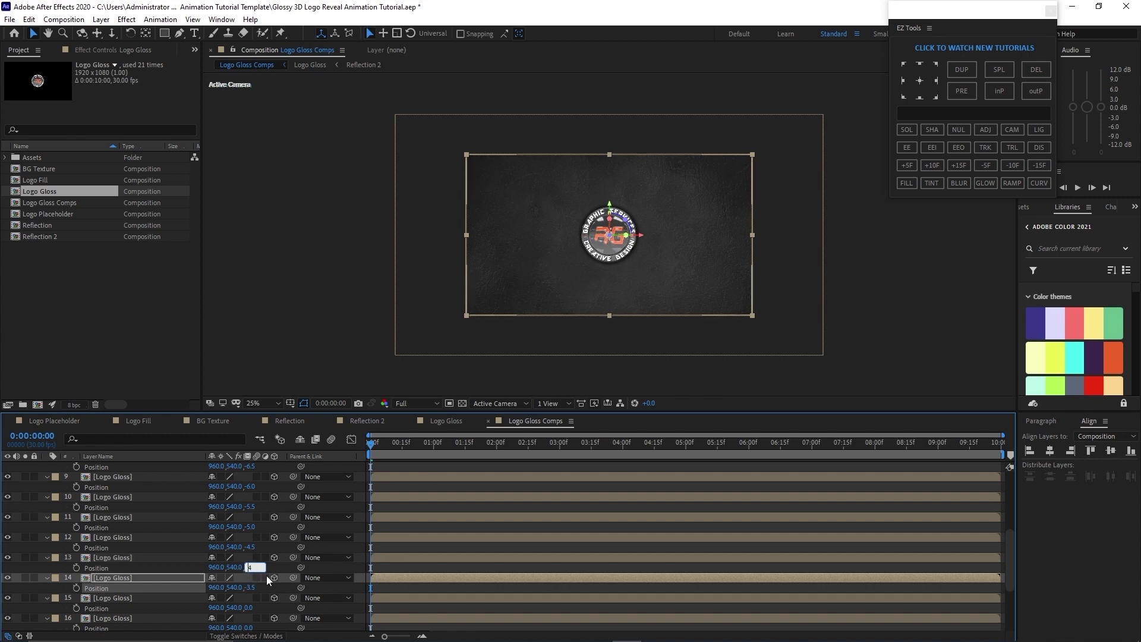
text(-)
click(251, 607)
text(-3)
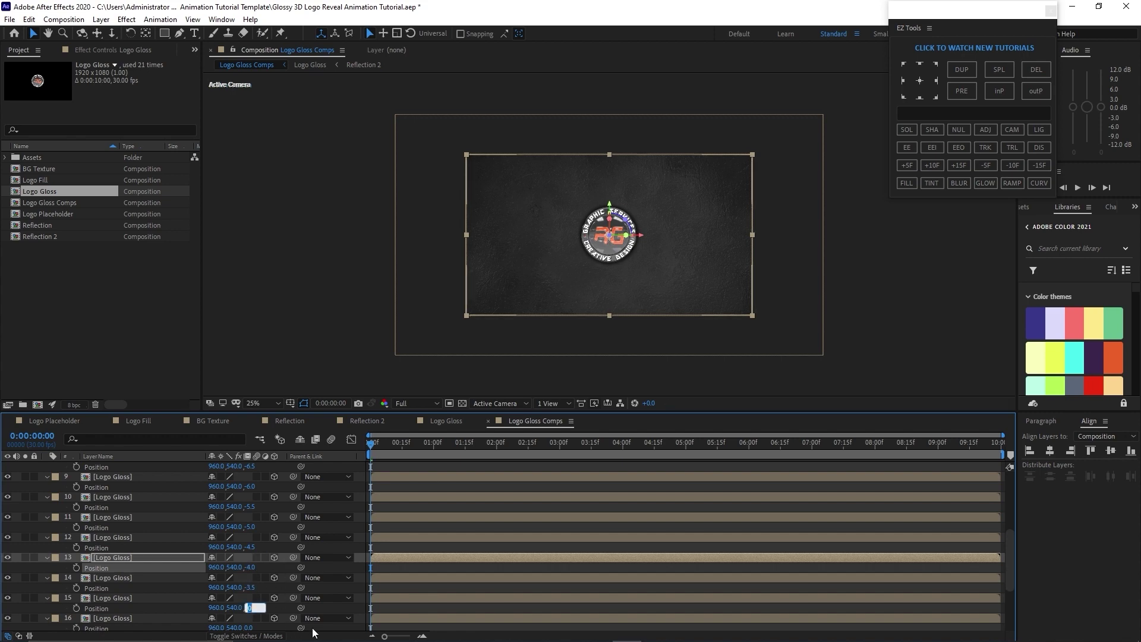
click(186, 587)
Set the Z positions of Logo Gloss layers 16, 17 and 18 to -2.5, -2 and -1.5
scroll(172, 570, down, 3)
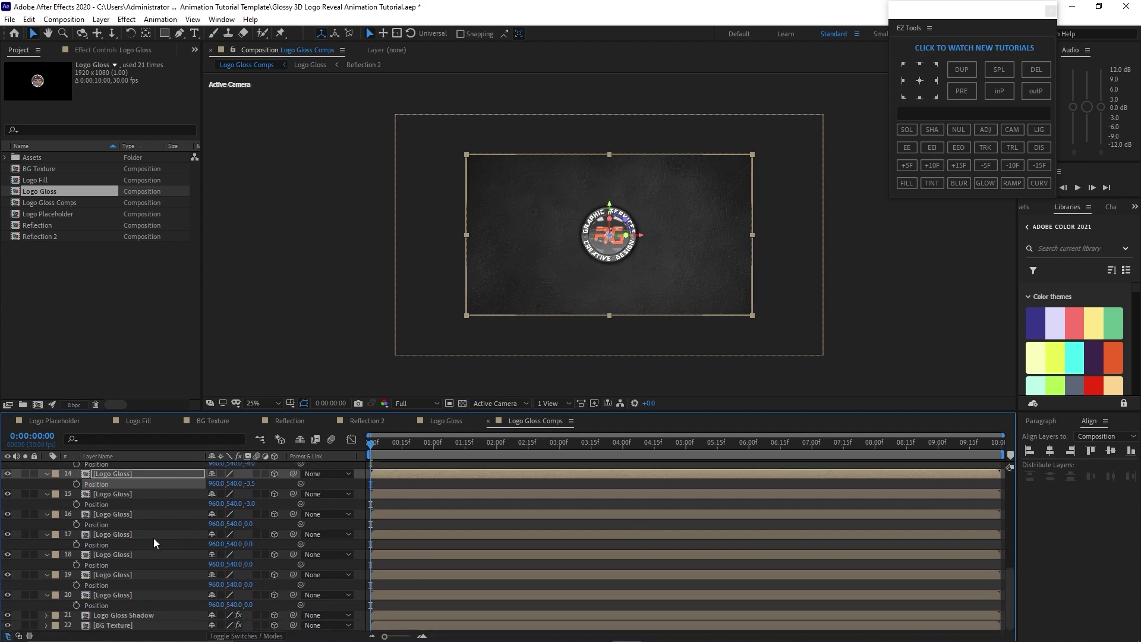
click(248, 524)
text(-2.5)
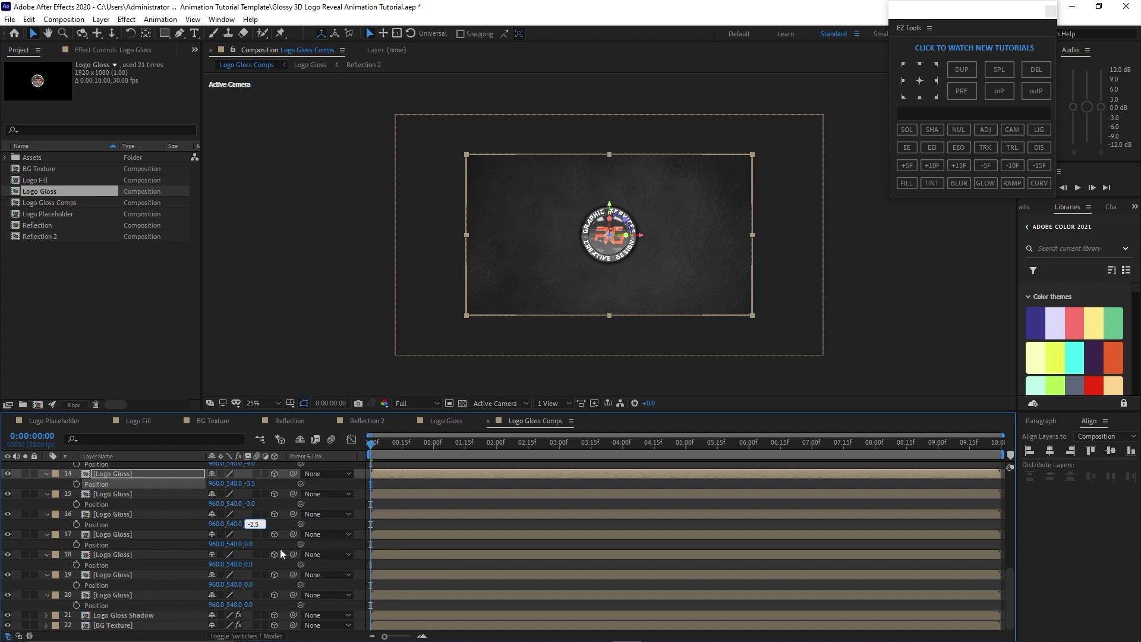
click(250, 543)
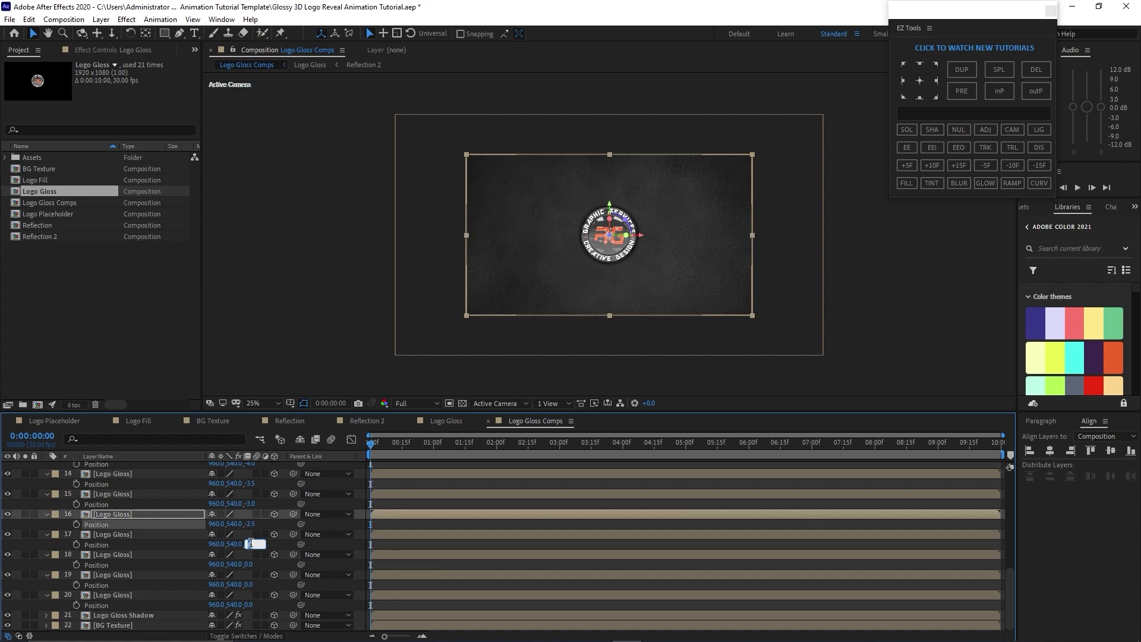
text(-2)
click(250, 564)
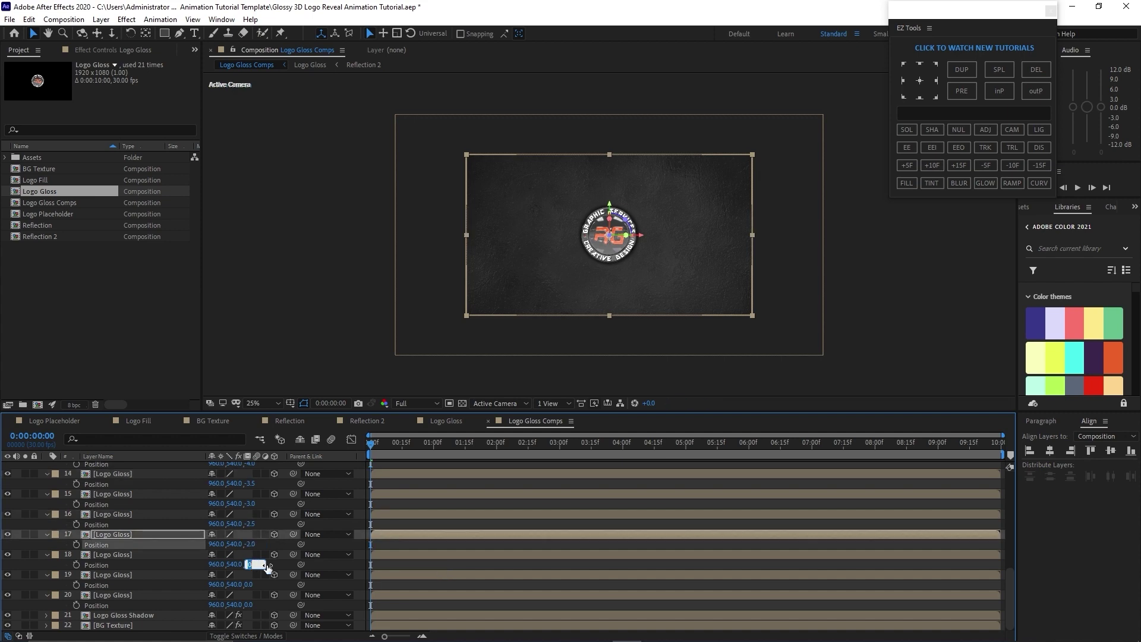
text(-1.5)
Set the Z positions of Logo Gloss layers 19 and 20 to -1 and -0.5
click(251, 584)
text(-)
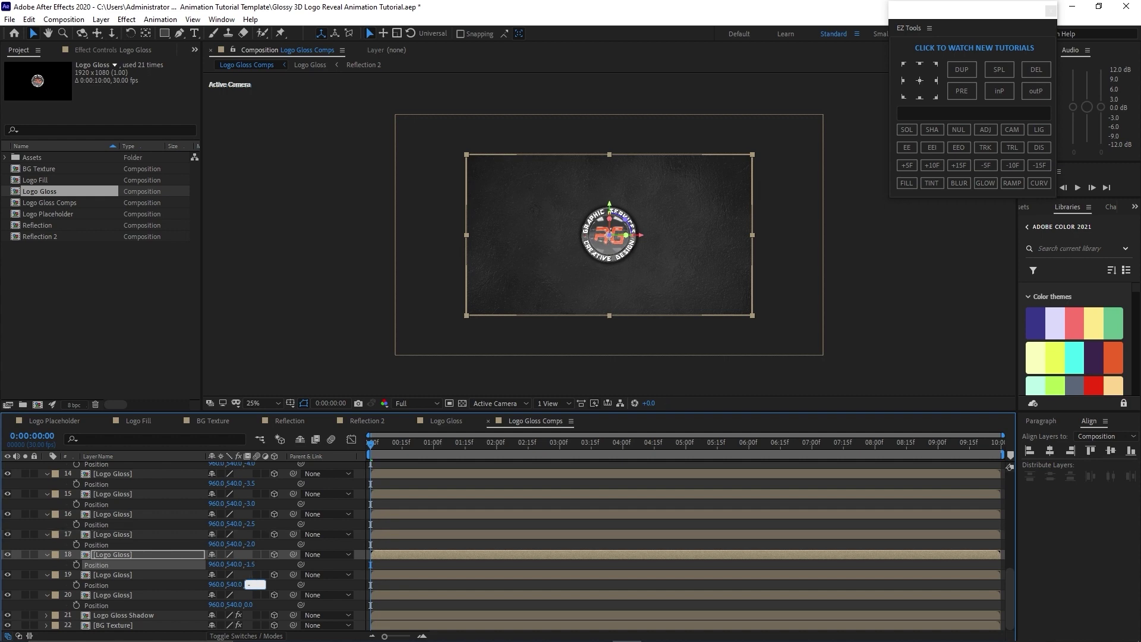
text(1)
click(250, 604)
text(-)
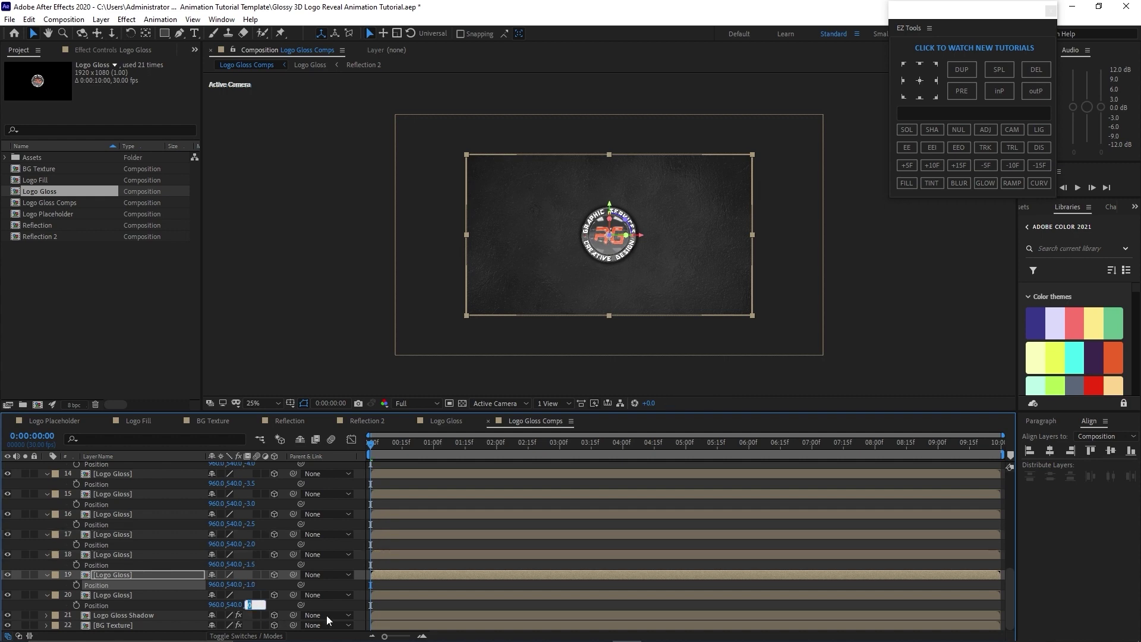
text(.5)
click(186, 523)
Collapse the Position properties of all 20 Logo Gloss layers
click(48, 495)
click(48, 485)
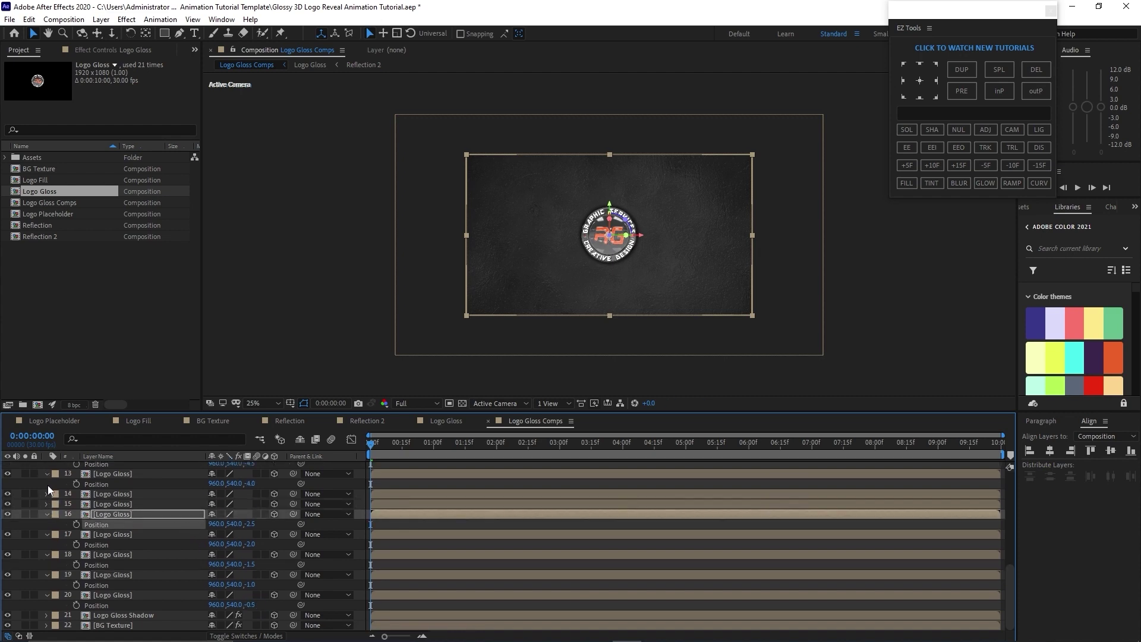
click(48, 476)
click(48, 468)
click(49, 536)
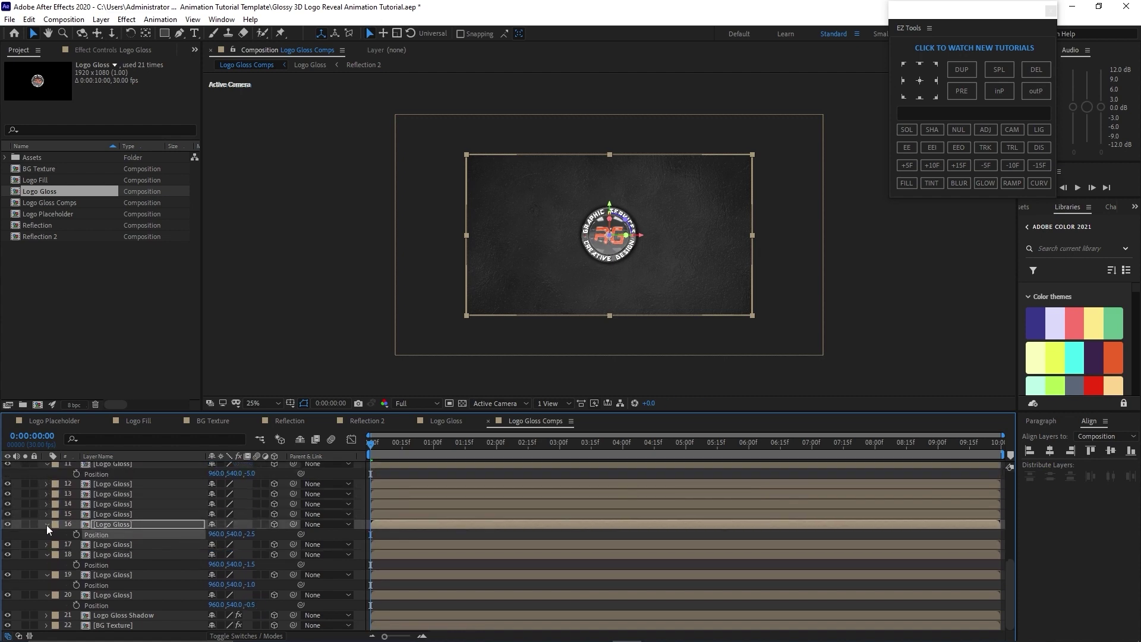
click(47, 525)
click(45, 554)
click(47, 483)
click(46, 474)
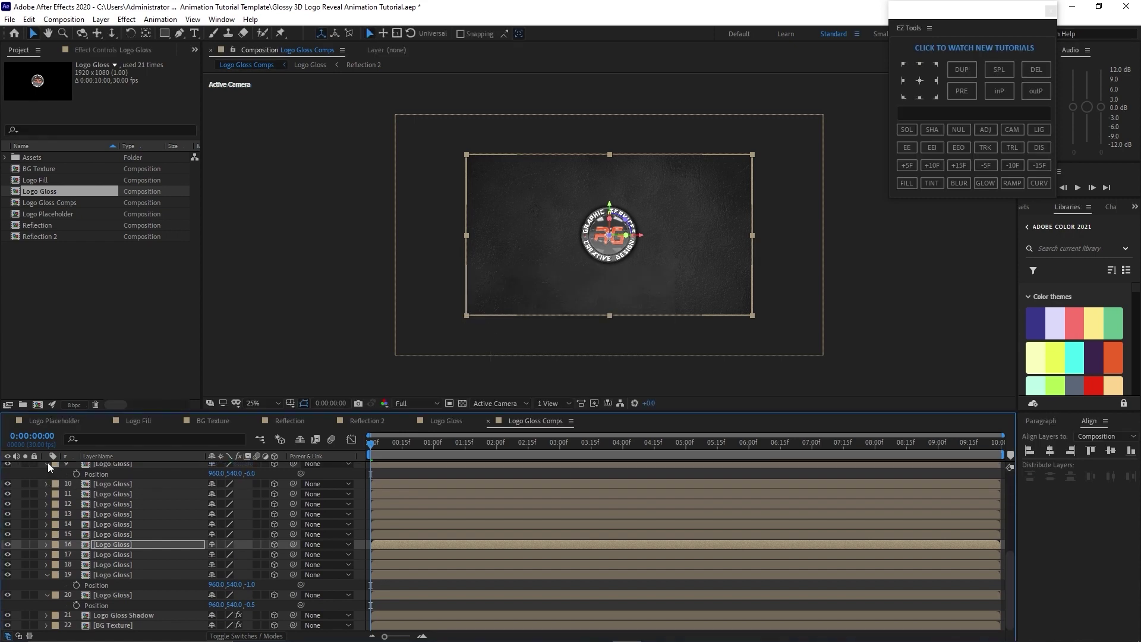
click(47, 463)
click(45, 575)
click(45, 596)
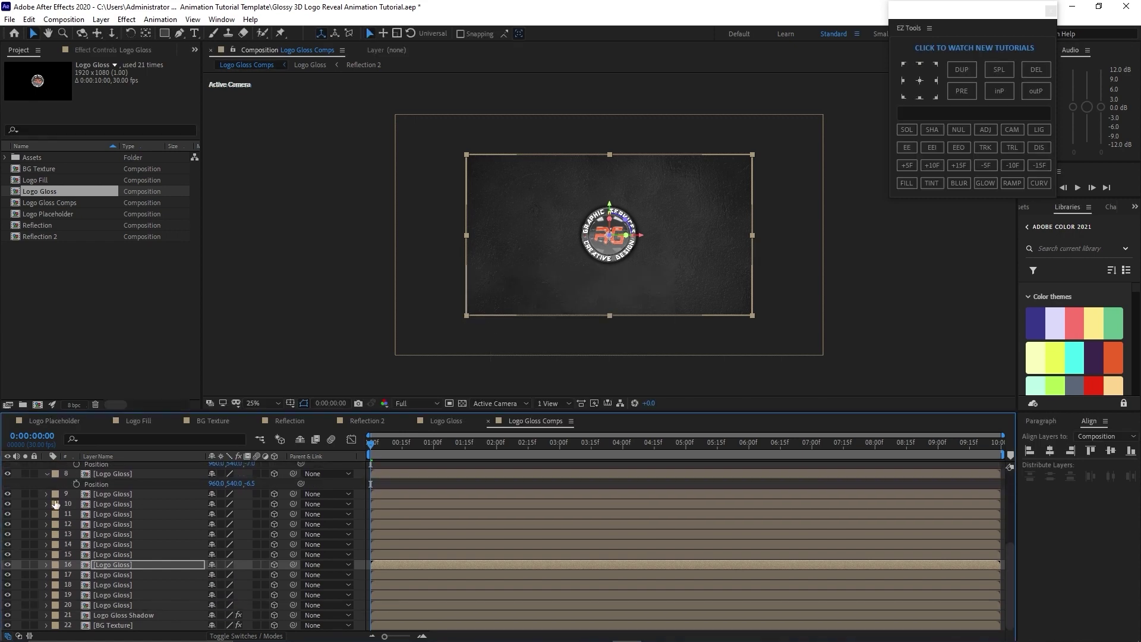
click(47, 476)
click(46, 464)
scroll(51, 497, up, 5)
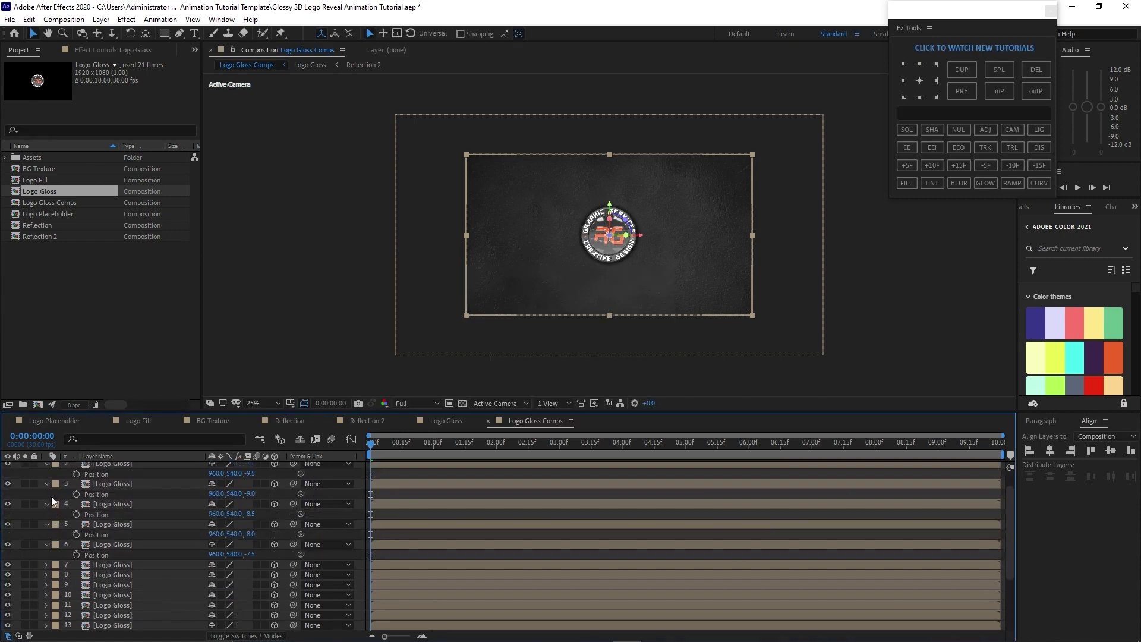
click(45, 484)
click(45, 495)
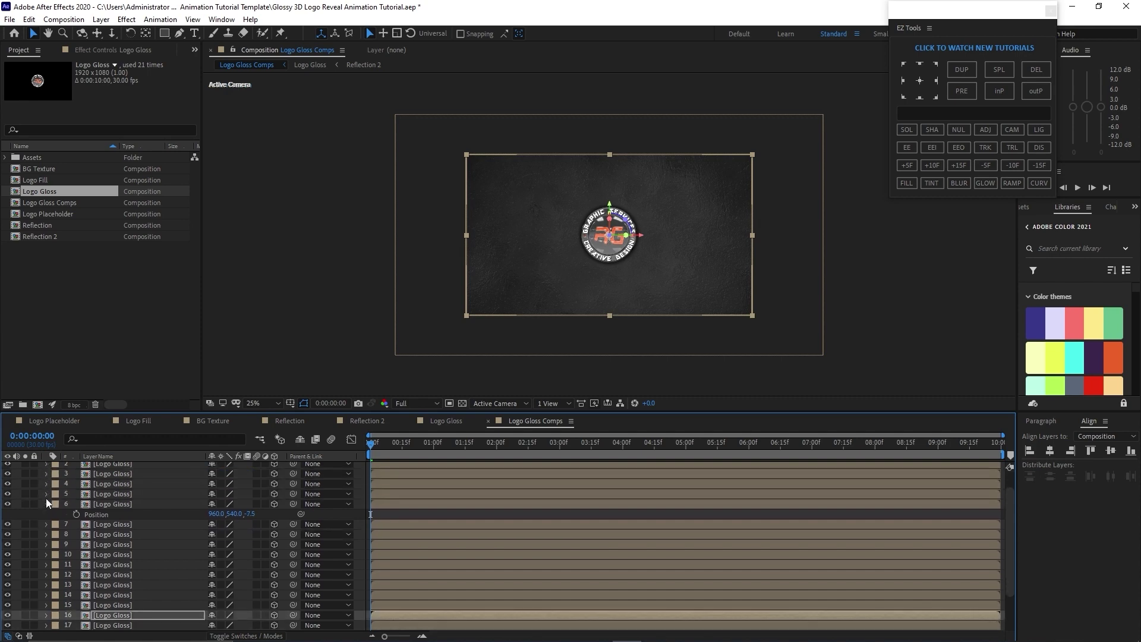
click(48, 504)
scroll(47, 505, up, 3)
click(46, 467)
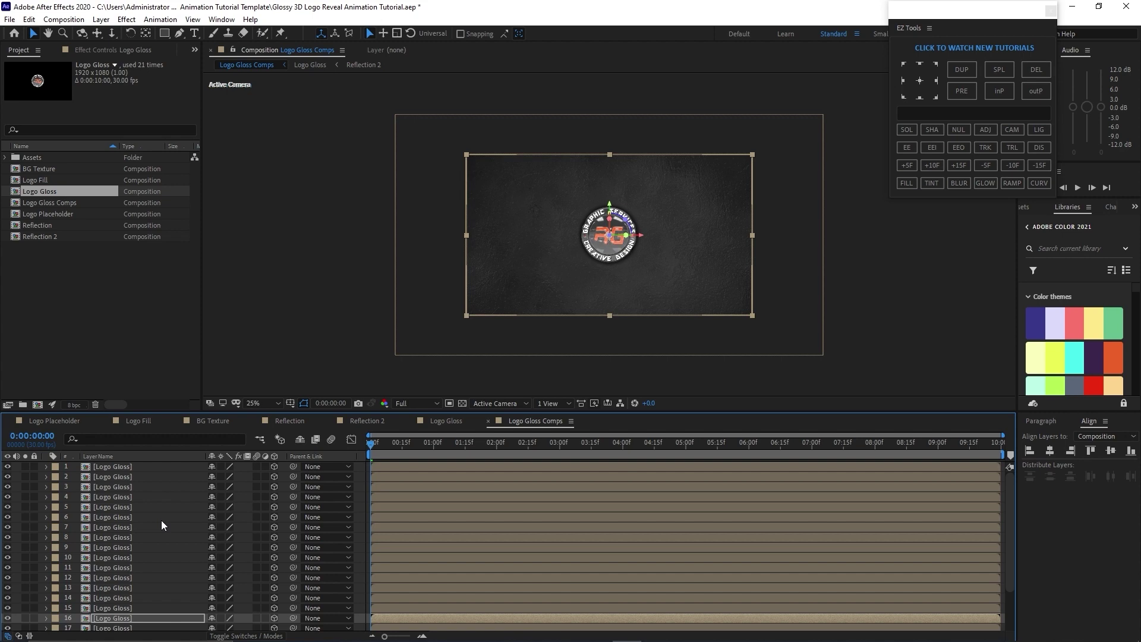
Create a new composition named Text, 1000 px wide and 100 px high
click(64, 19)
click(82, 33)
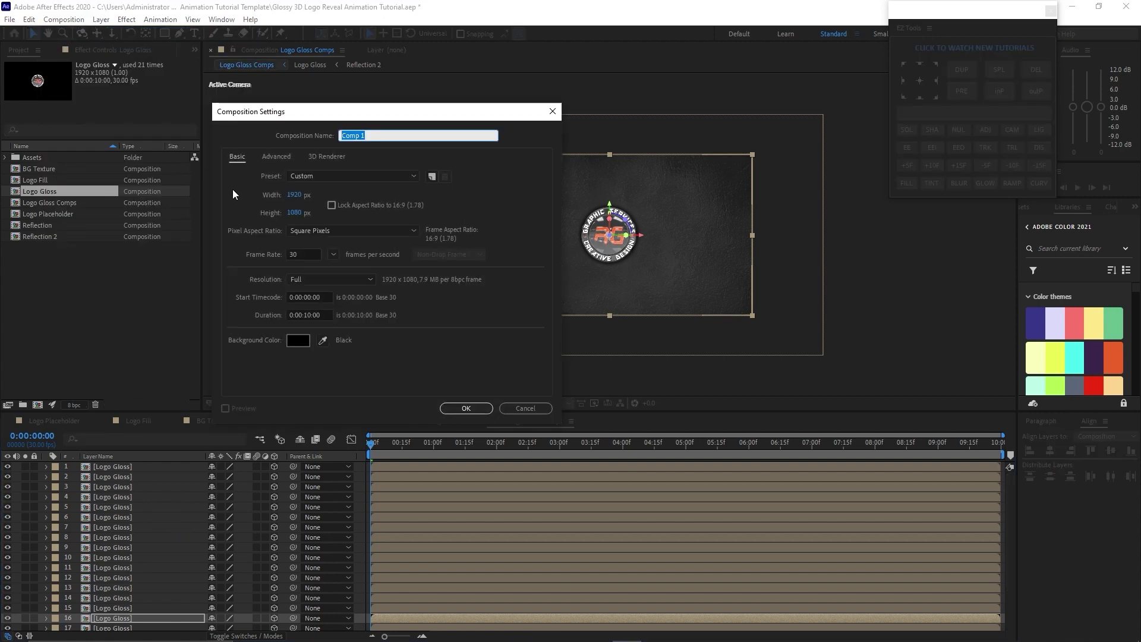
text(T)
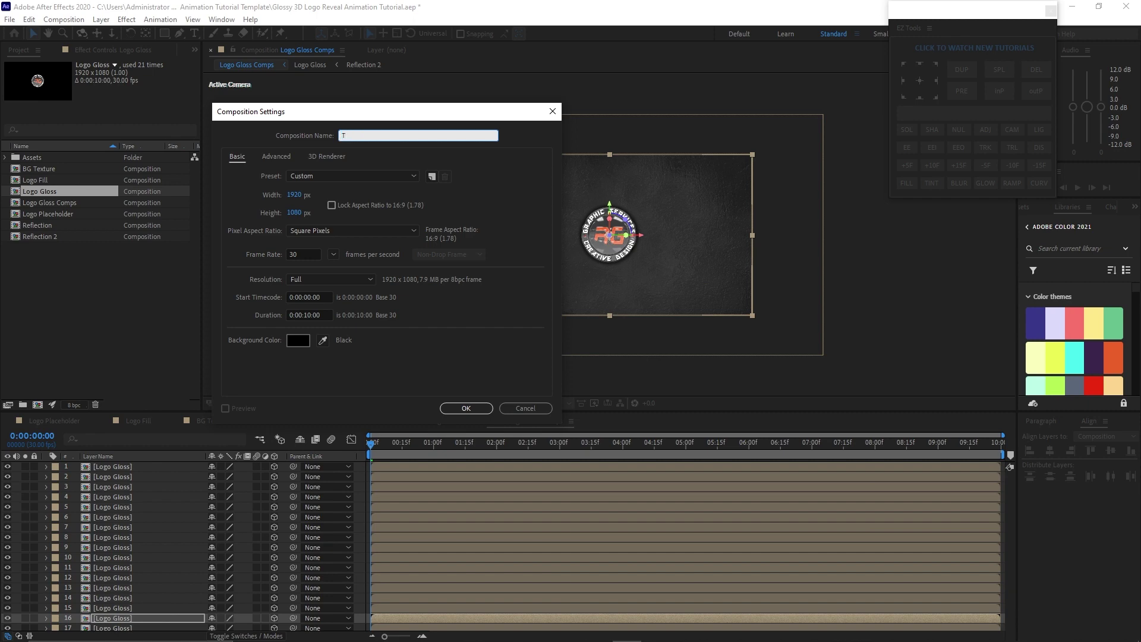
text(ext)
click(295, 198)
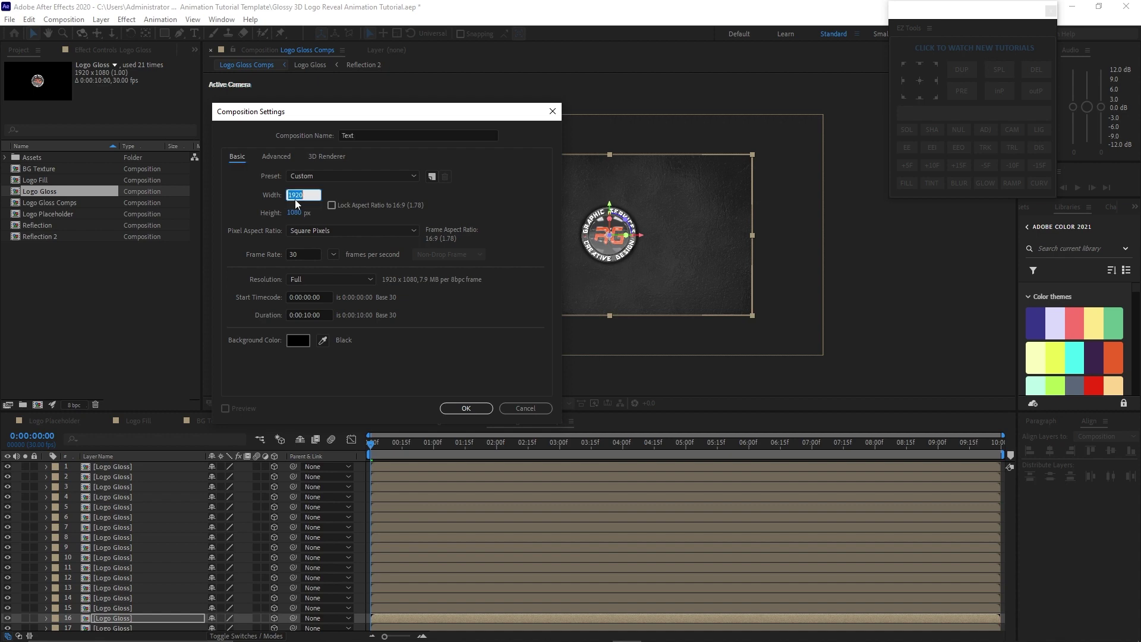
text(1000)
click(296, 213)
text(1)
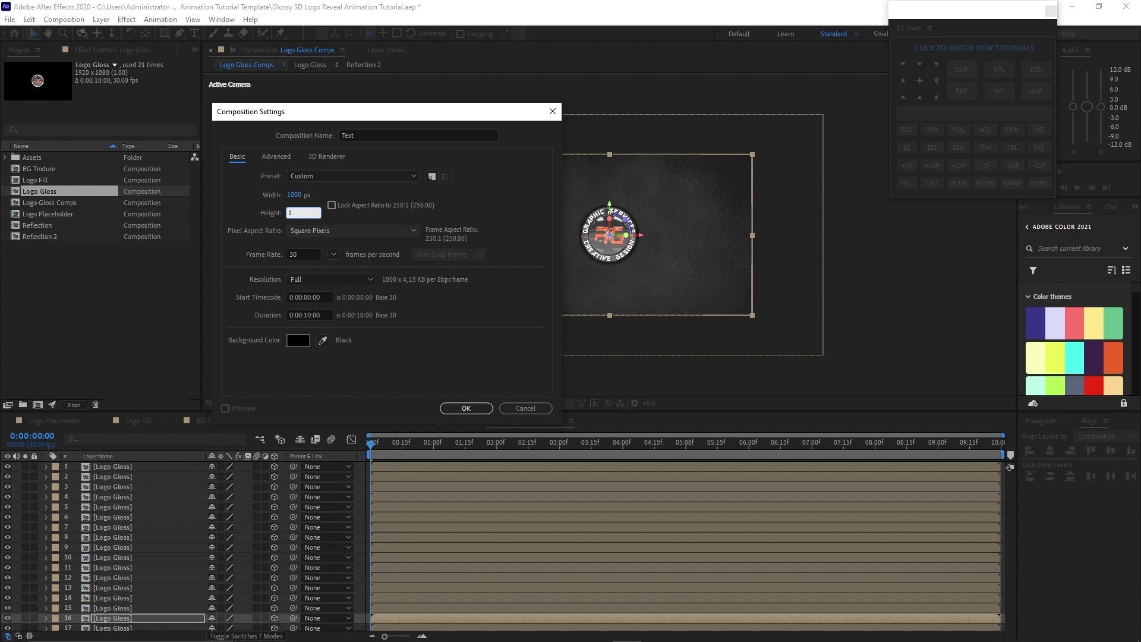
text(00)
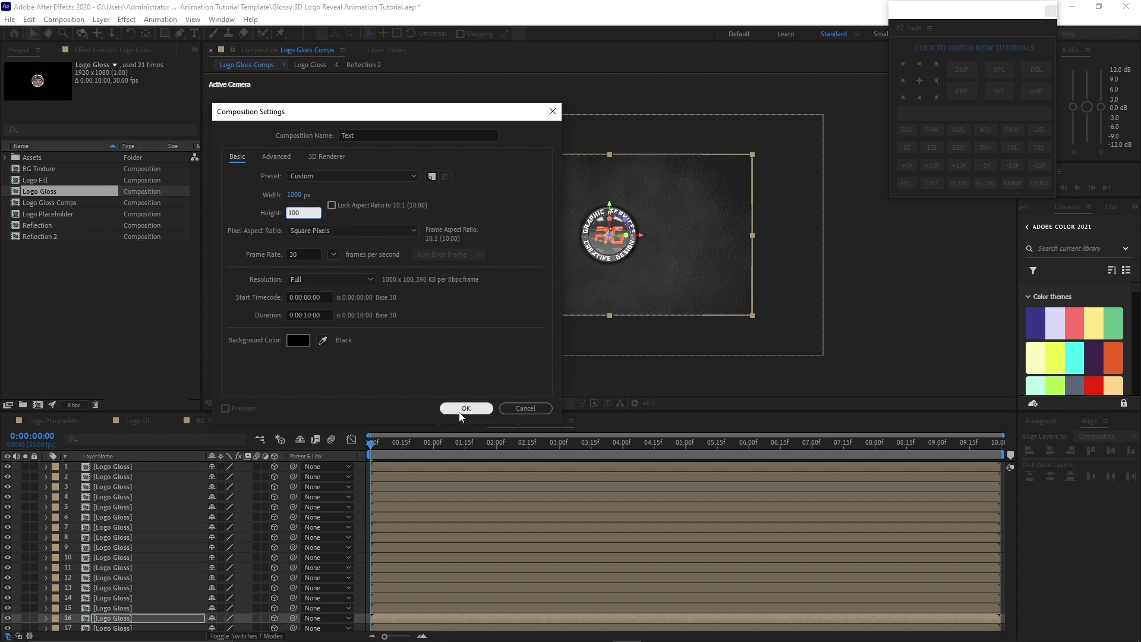
click(460, 414)
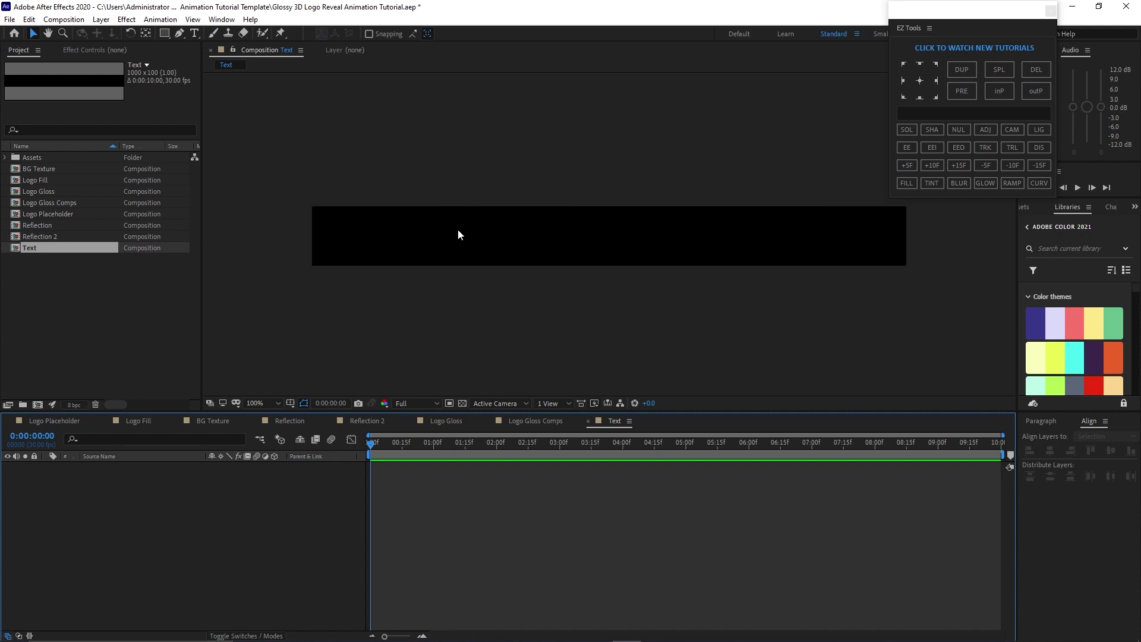
Add a text layer reading "Tagline Here" and centre it horizontally and vertically in the composition
click(194, 33)
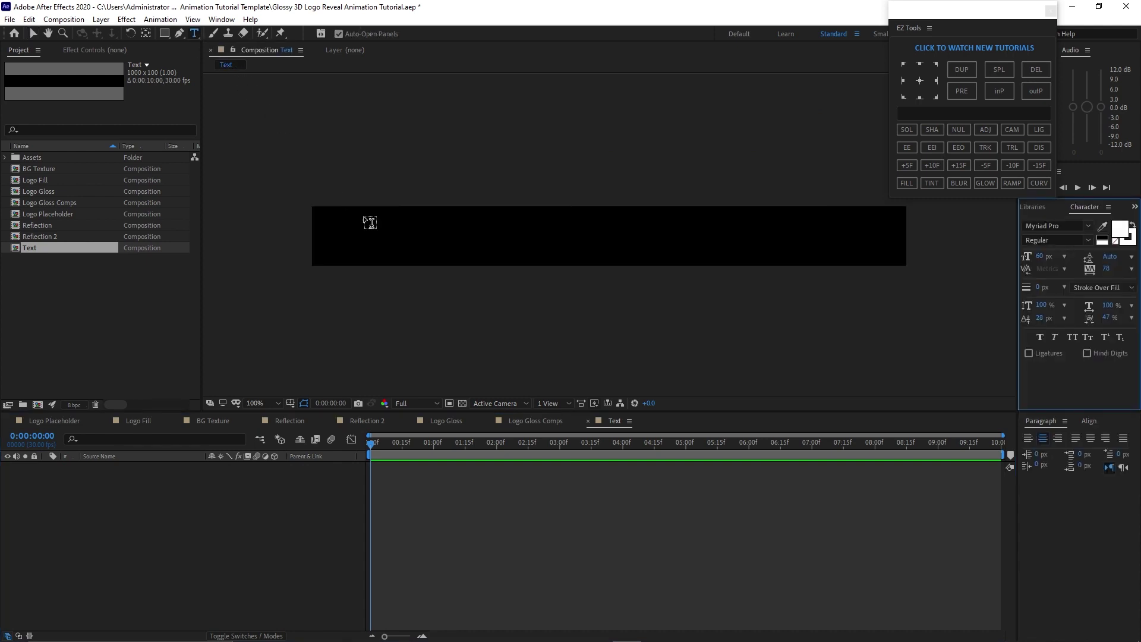
click(374, 232)
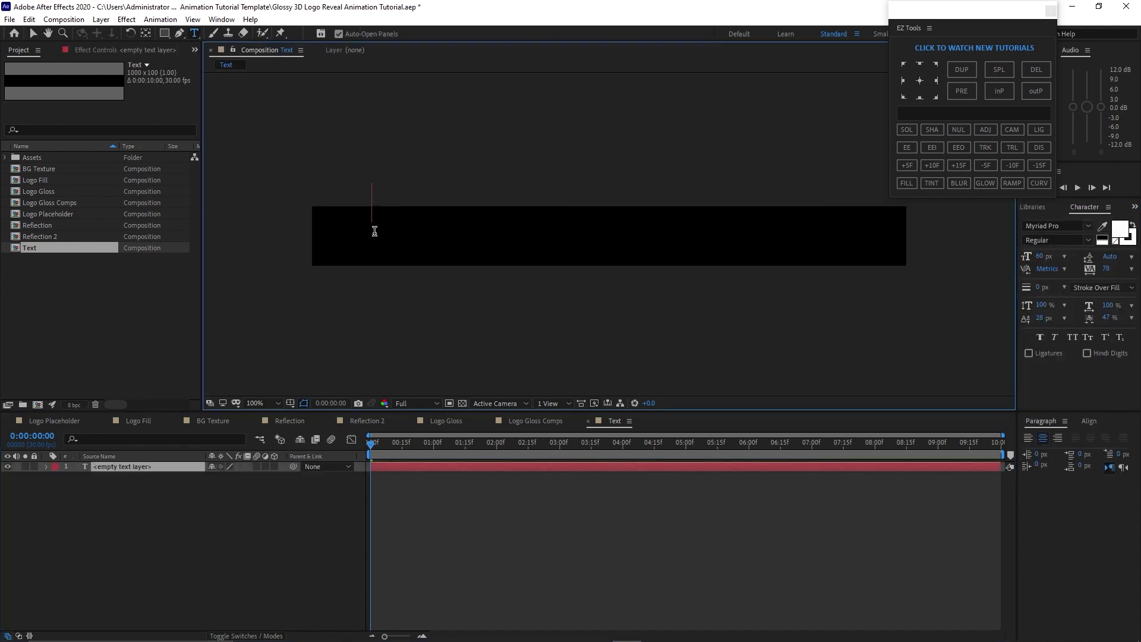
text(Tagline)
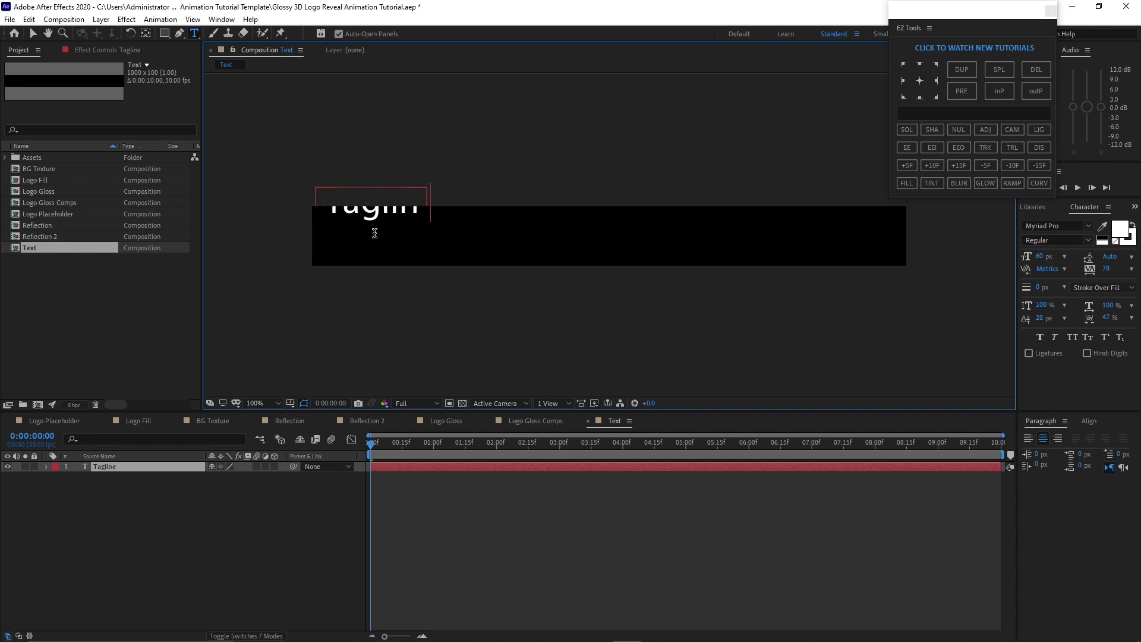
text( Here)
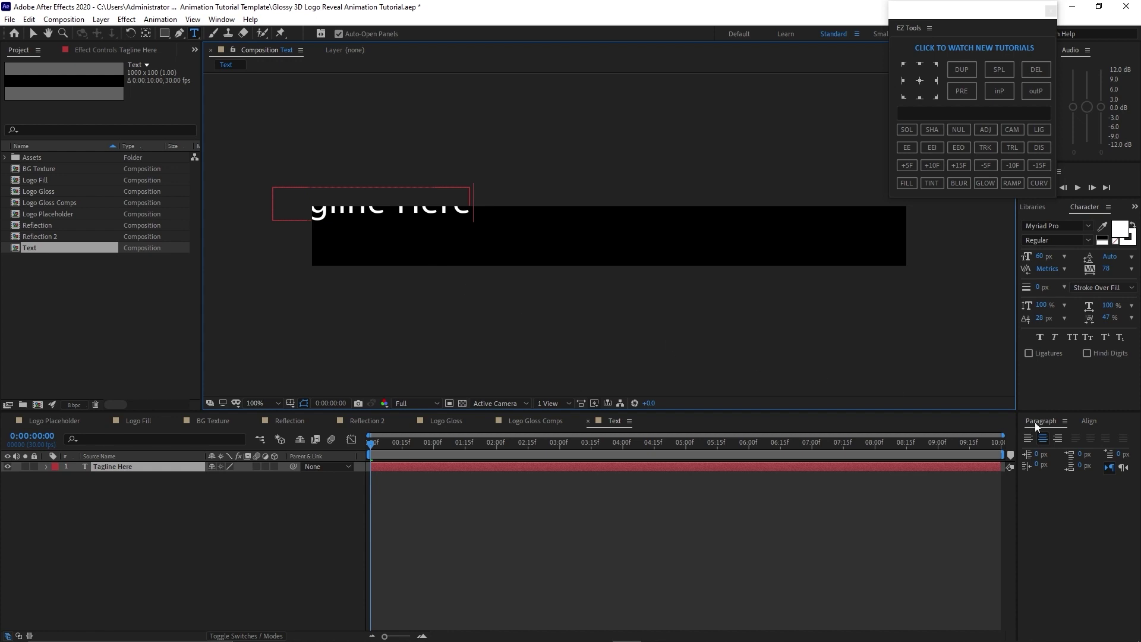
click(1089, 420)
click(1050, 451)
click(1110, 451)
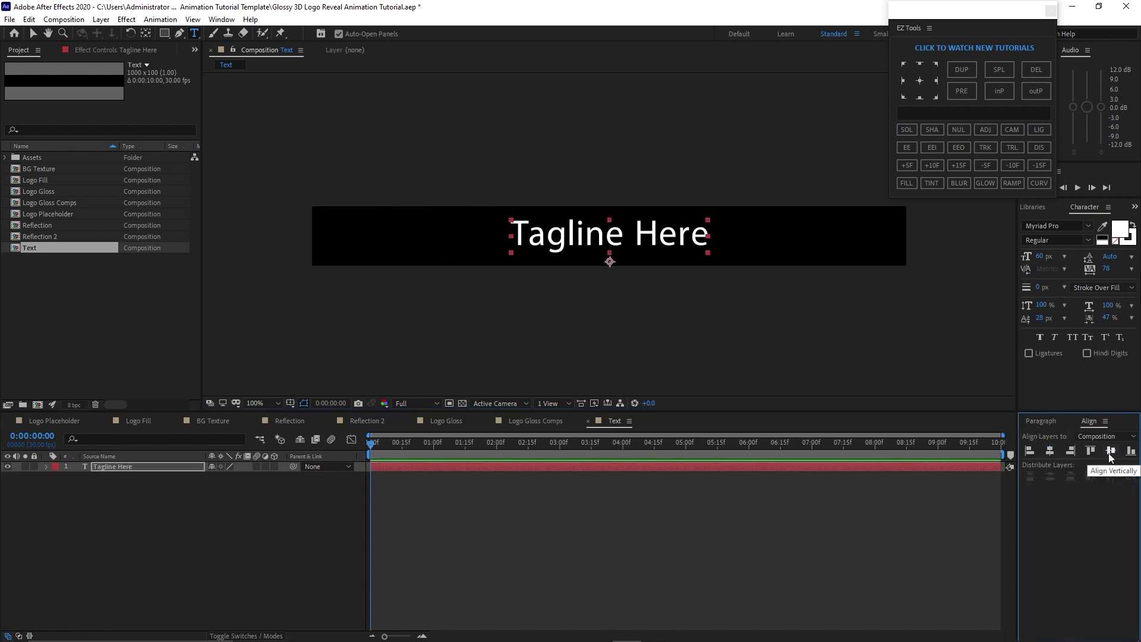
Change the fill colour of the Tagline Here text to dark grey
click(1117, 233)
click(1117, 233)
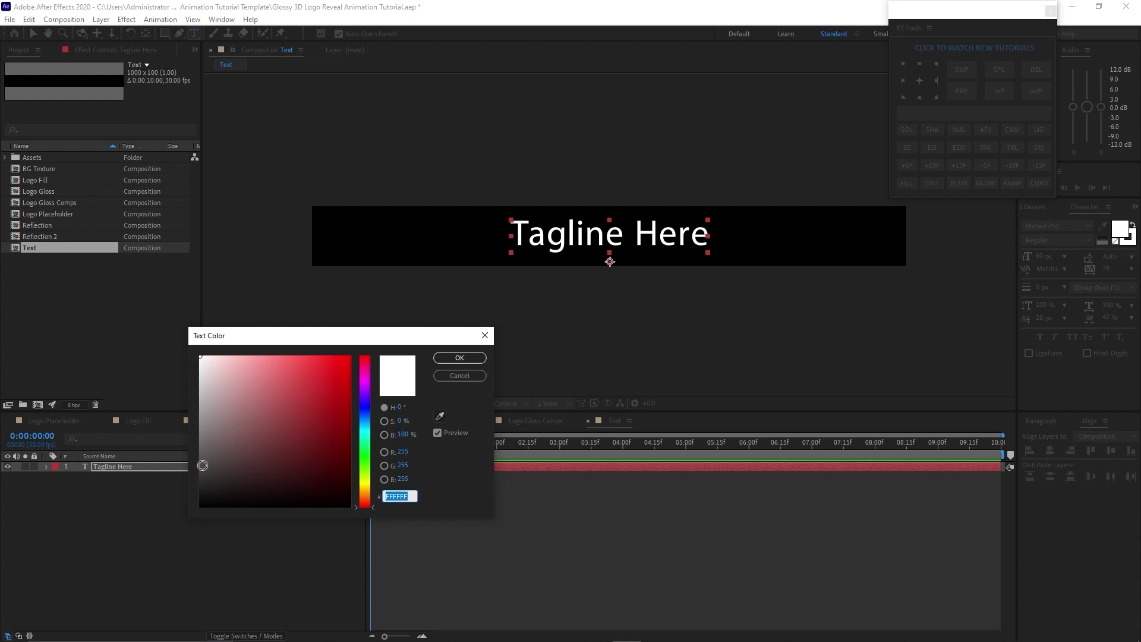
click(202, 457)
click(459, 358)
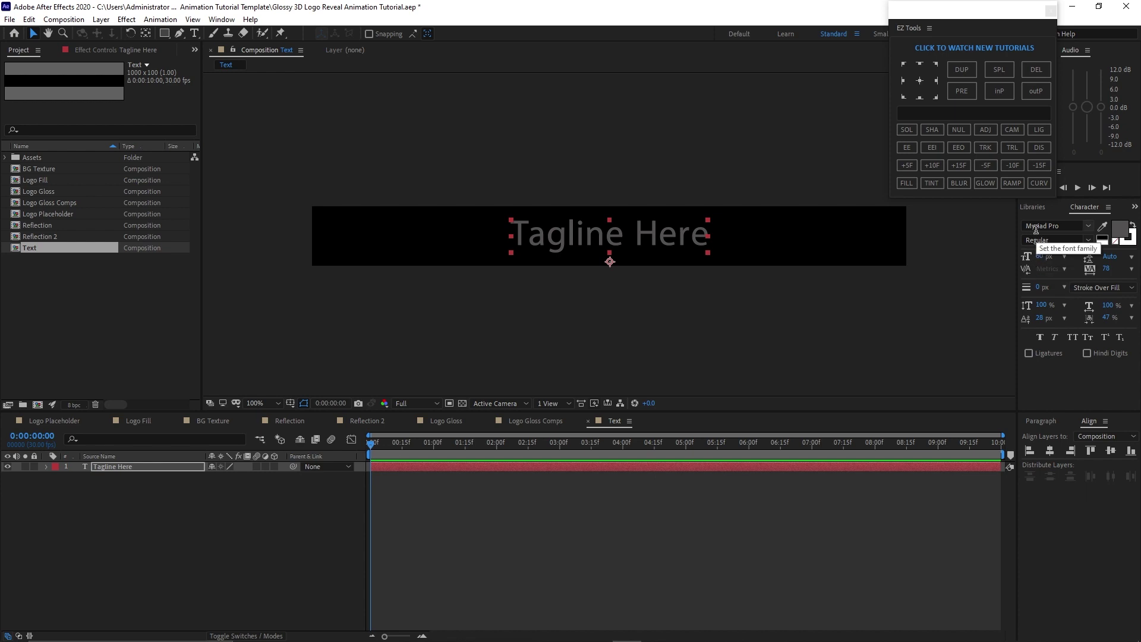
Add a Tracking animator to the Tagline Here layer and keyframe its Tracking Amount at 45 at 0:00:00:00
click(46, 467)
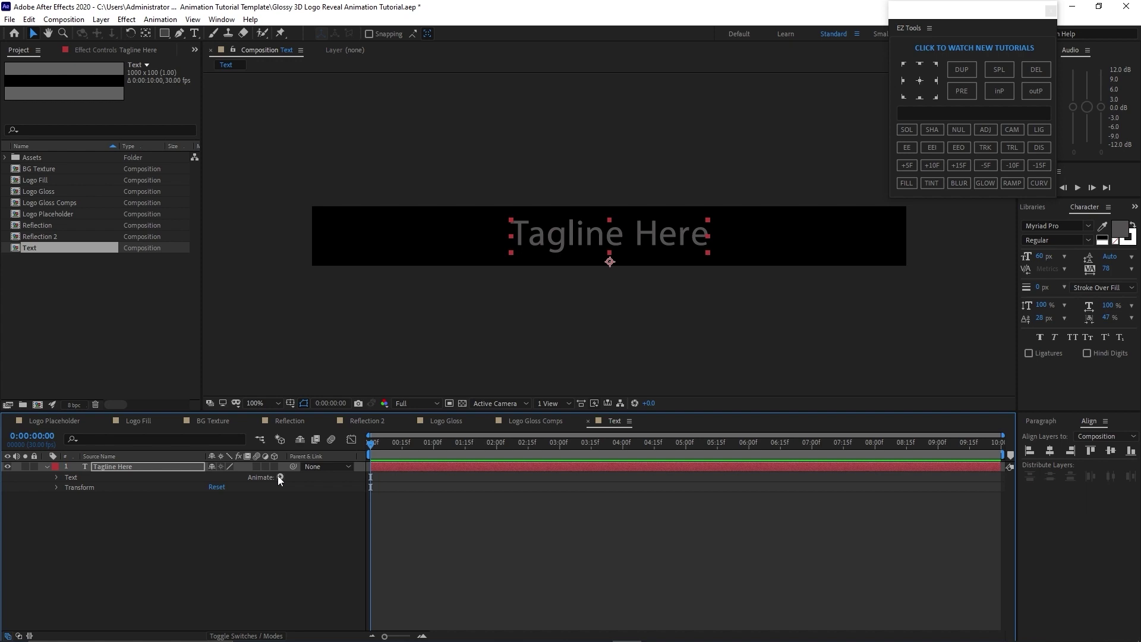
click(279, 477)
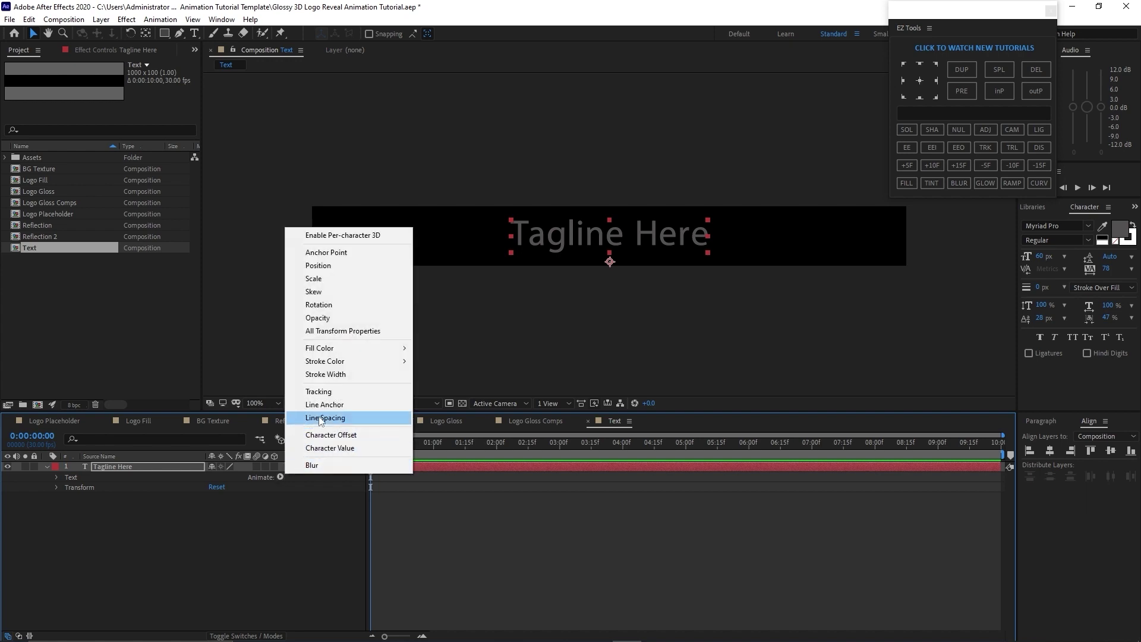
click(318, 391)
click(187, 574)
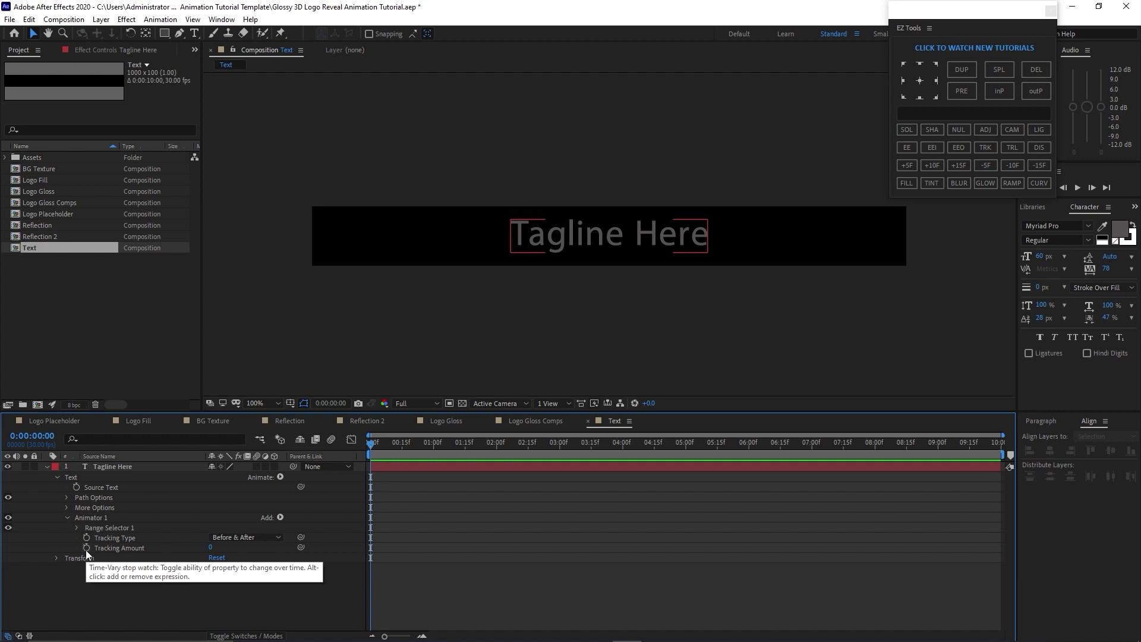
click(86, 549)
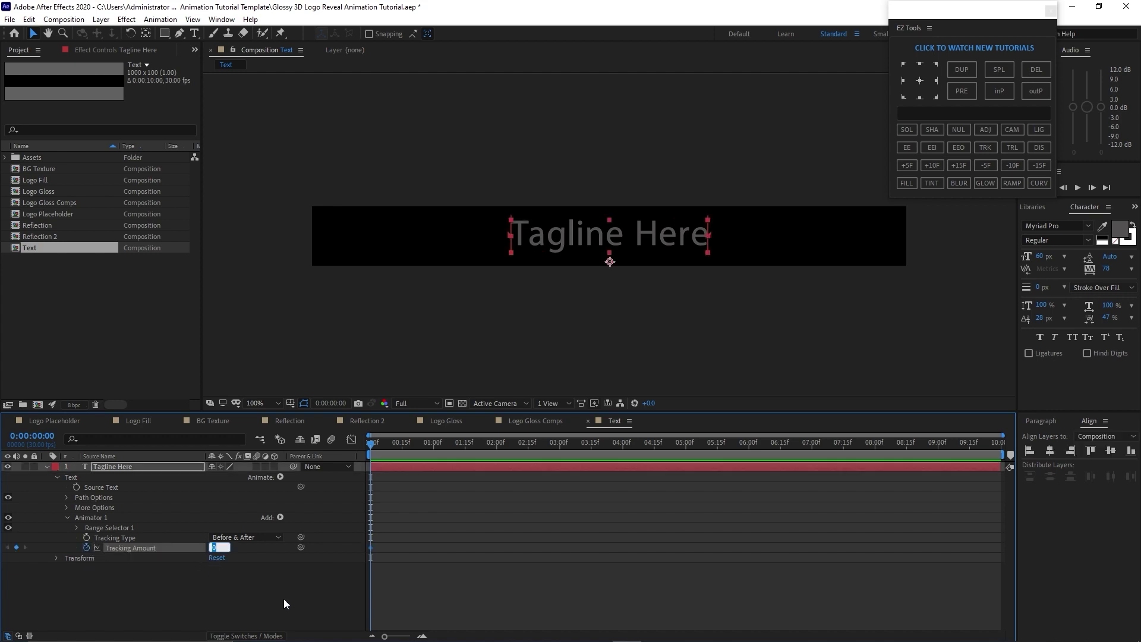
text(45)
Keyframe the Tracking Amount at 0 at 0:00:01:15
drag(371, 446, 465, 451)
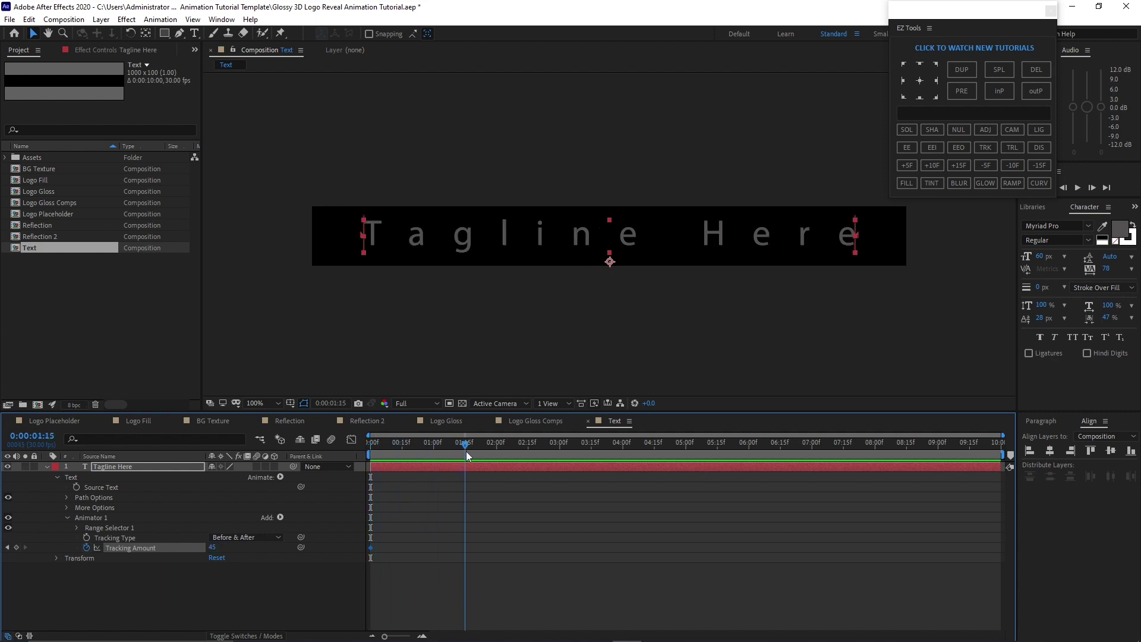
click(212, 547)
text(0)
click(444, 566)
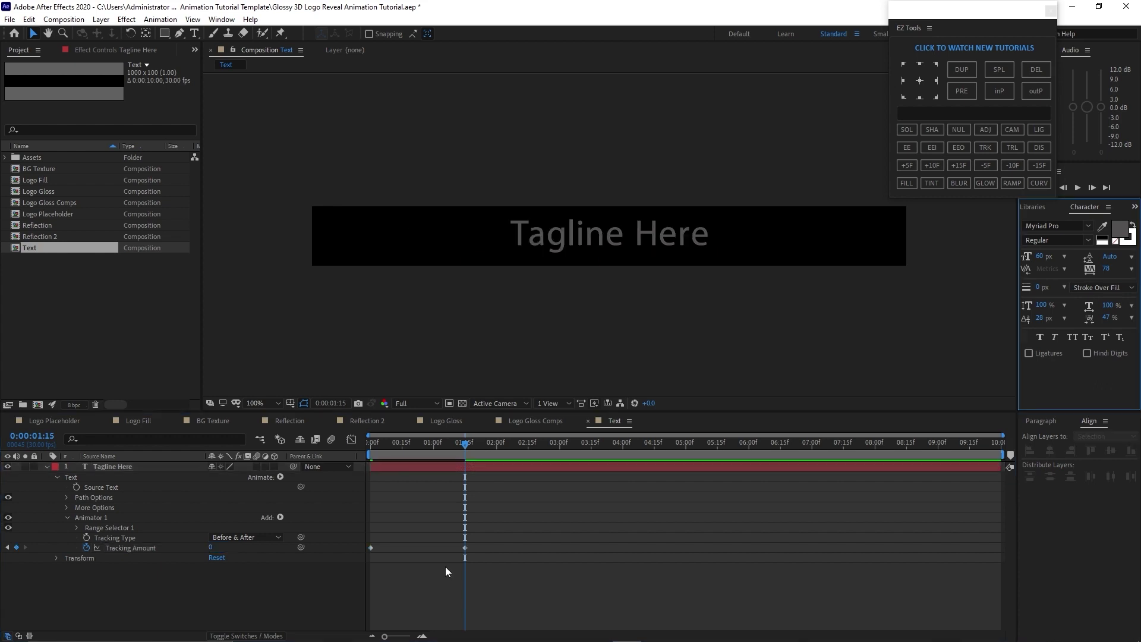
Apply the Fade Up Characters text animation preset to the Tagline Here layer, starting at 0:00:00:00
click(1134, 208)
click(1096, 218)
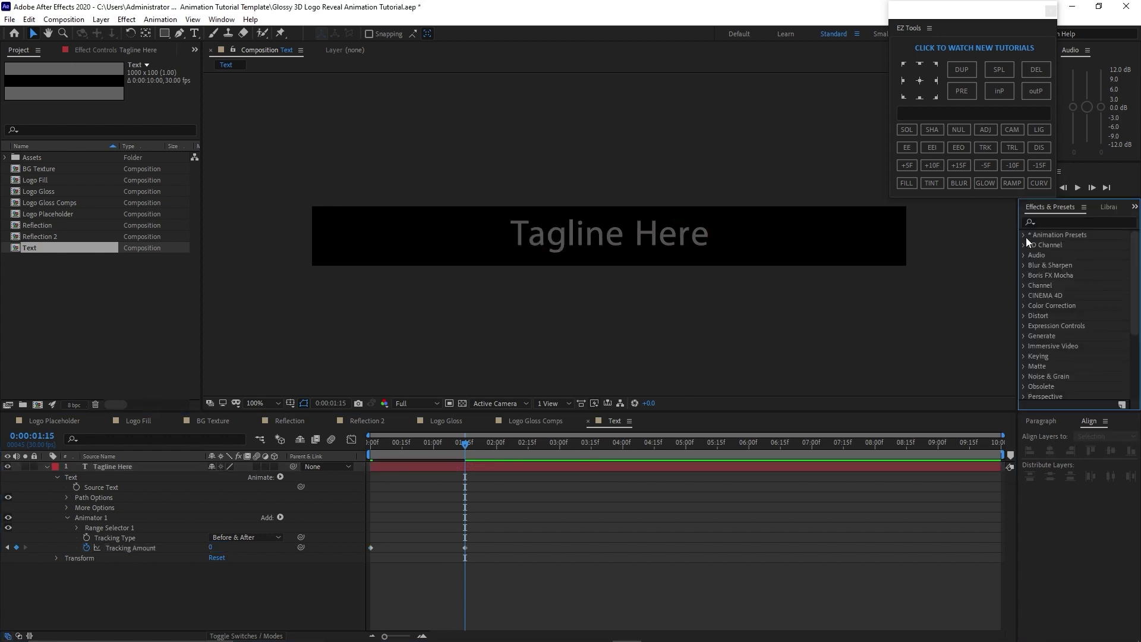
click(1025, 235)
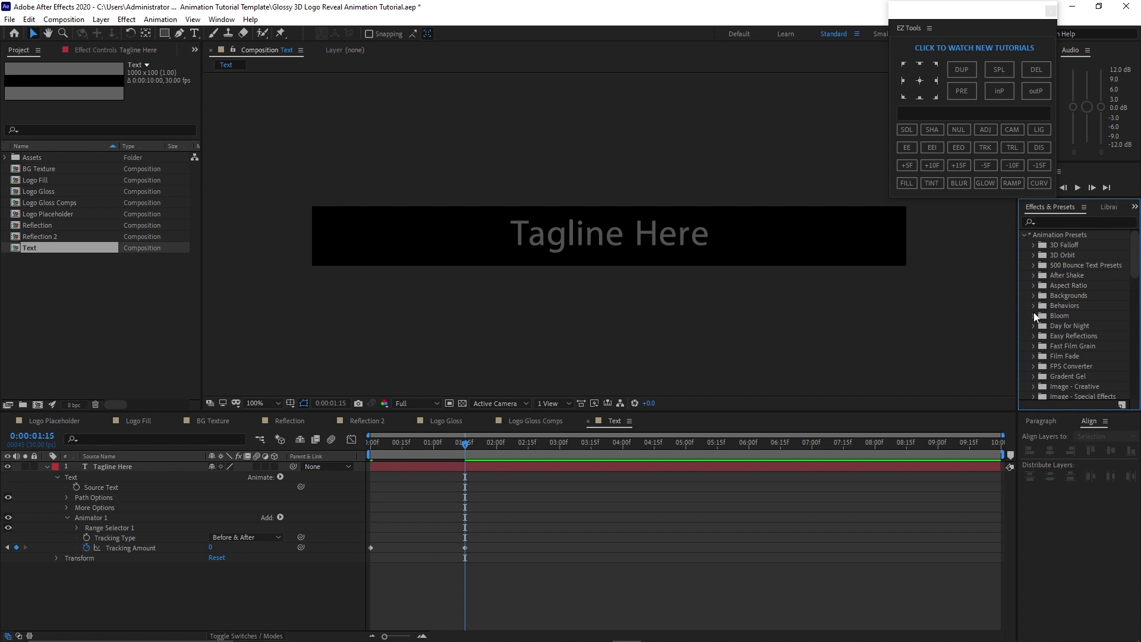
scroll(1032, 311, down, 5)
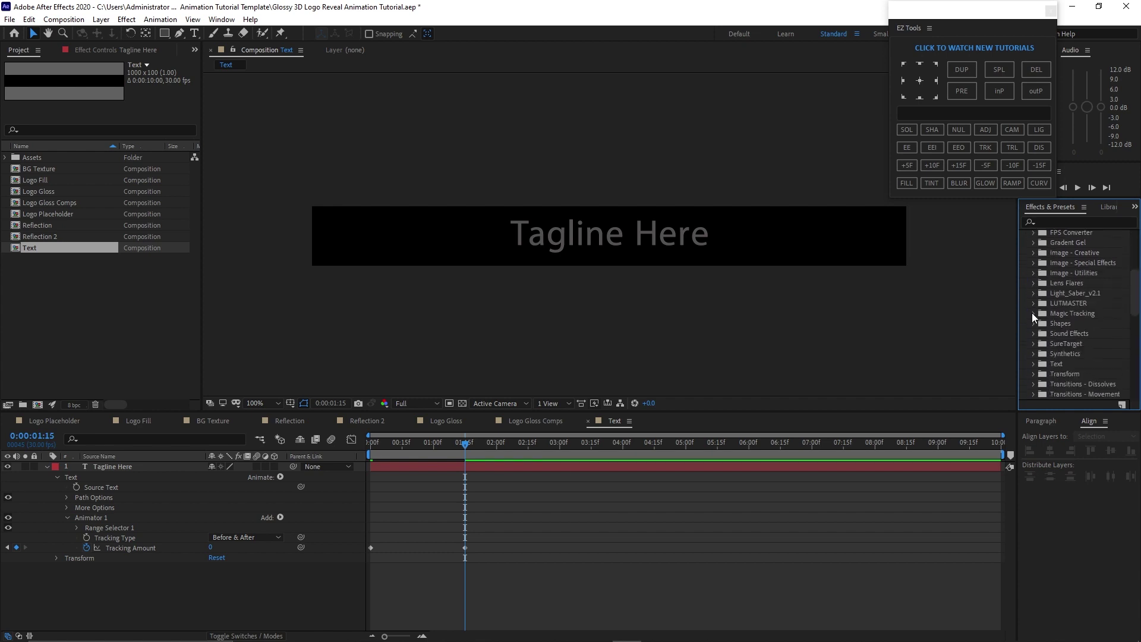
click(1033, 364)
click(1045, 264)
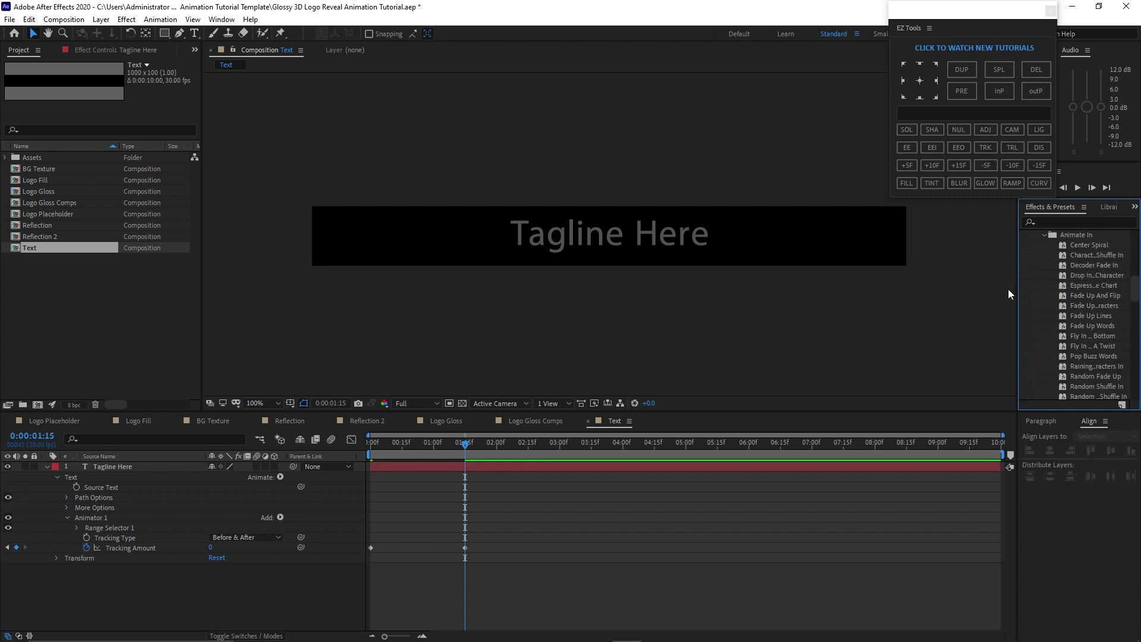
drag(465, 443, 368, 464)
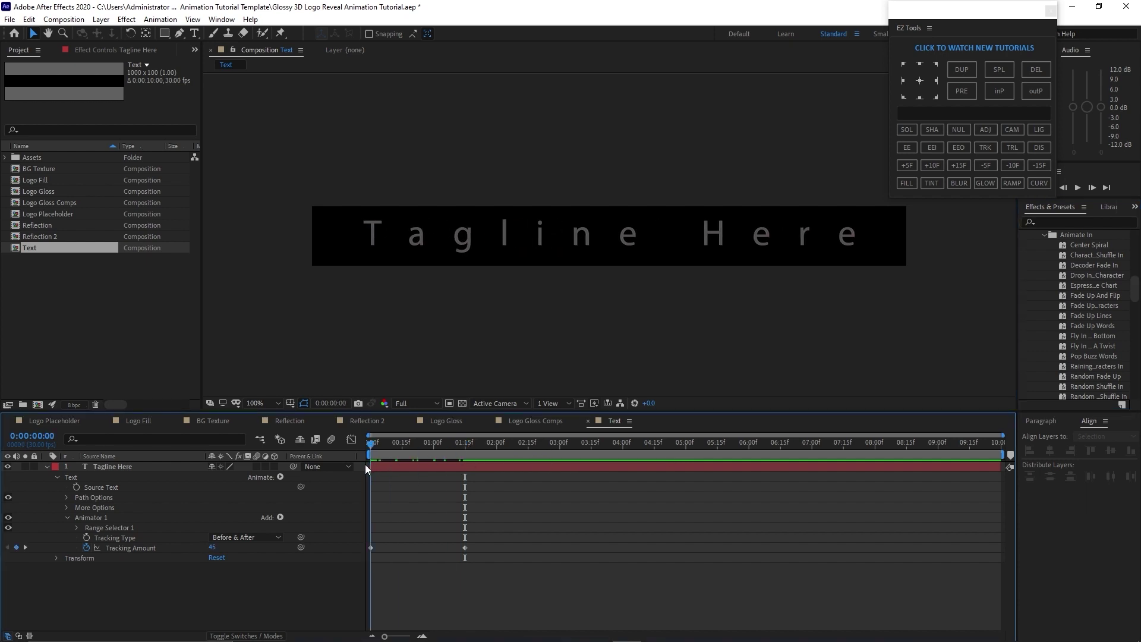
drag(1076, 306, 683, 468)
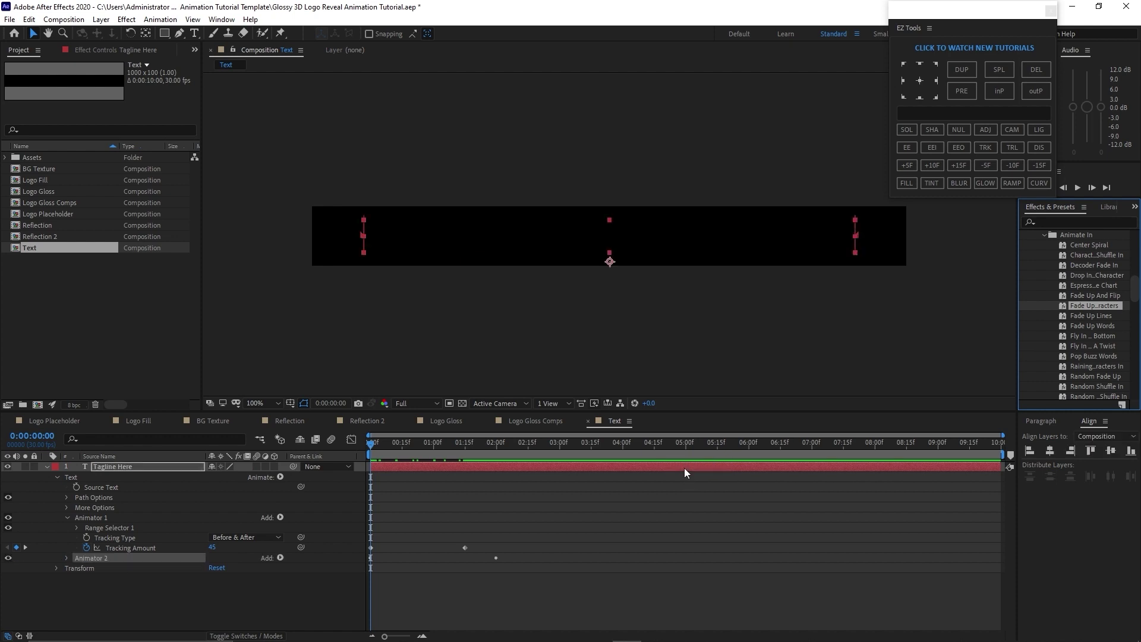
Turn on Randomize Order in Animator 2's range selector, set Random Seed to 20, and preview the text animation
click(67, 558)
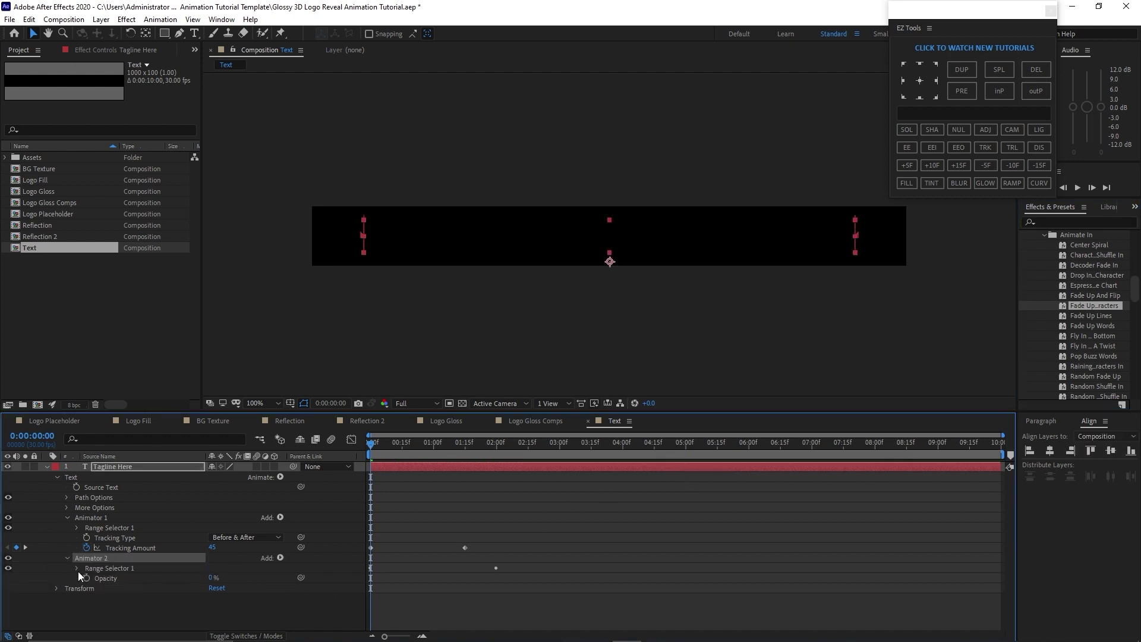
click(77, 569)
click(87, 609)
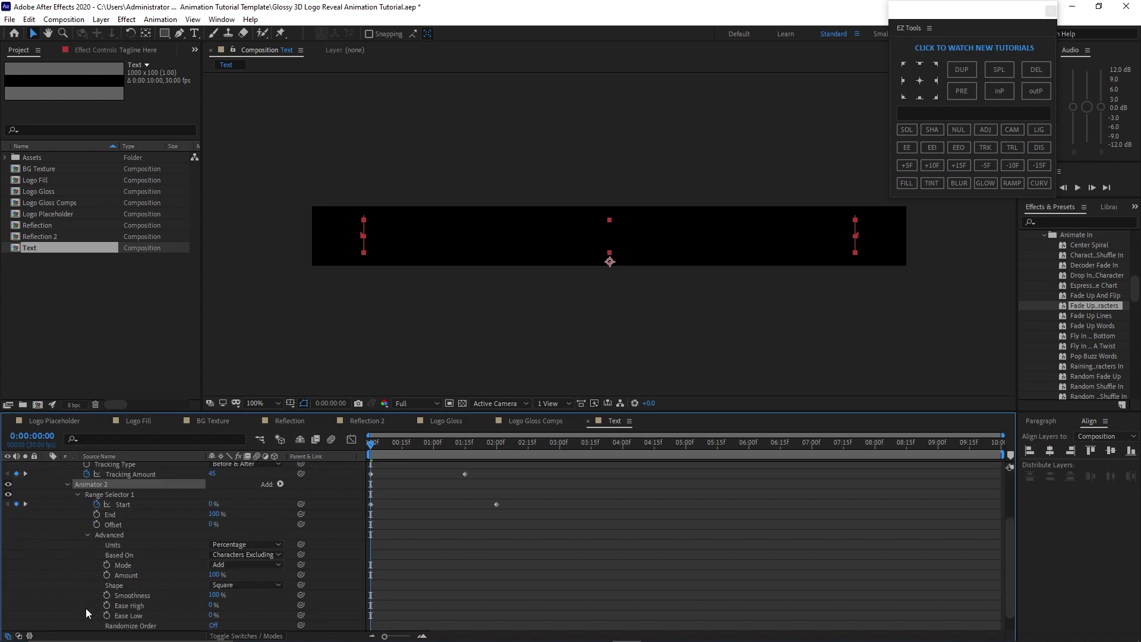
click(212, 626)
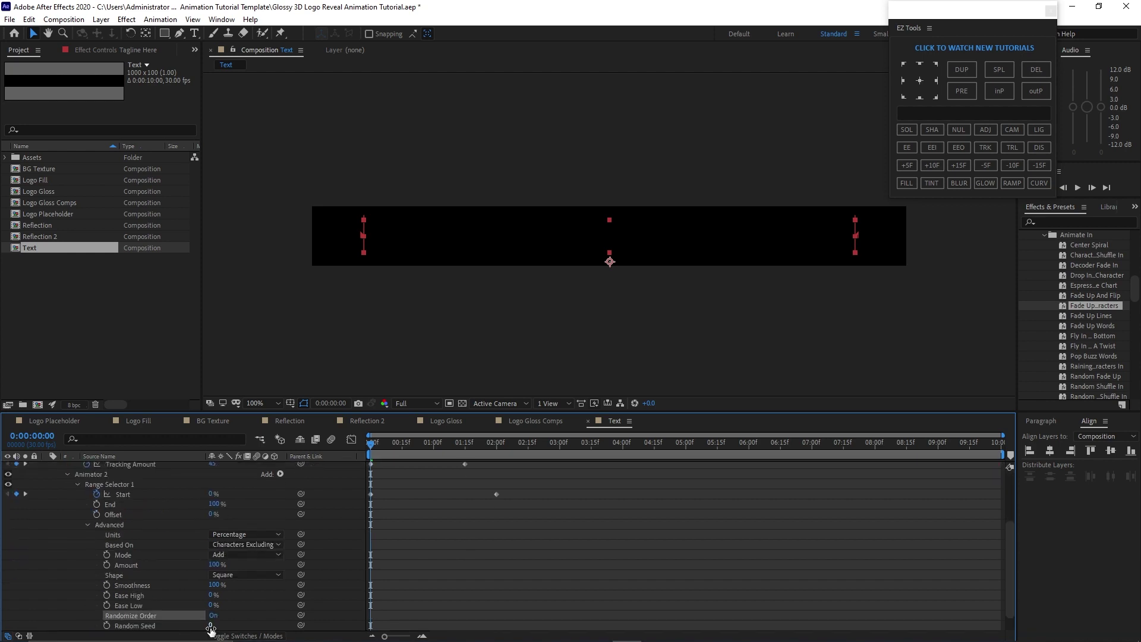
click(210, 626)
text(2)
drag(369, 450, 541, 444)
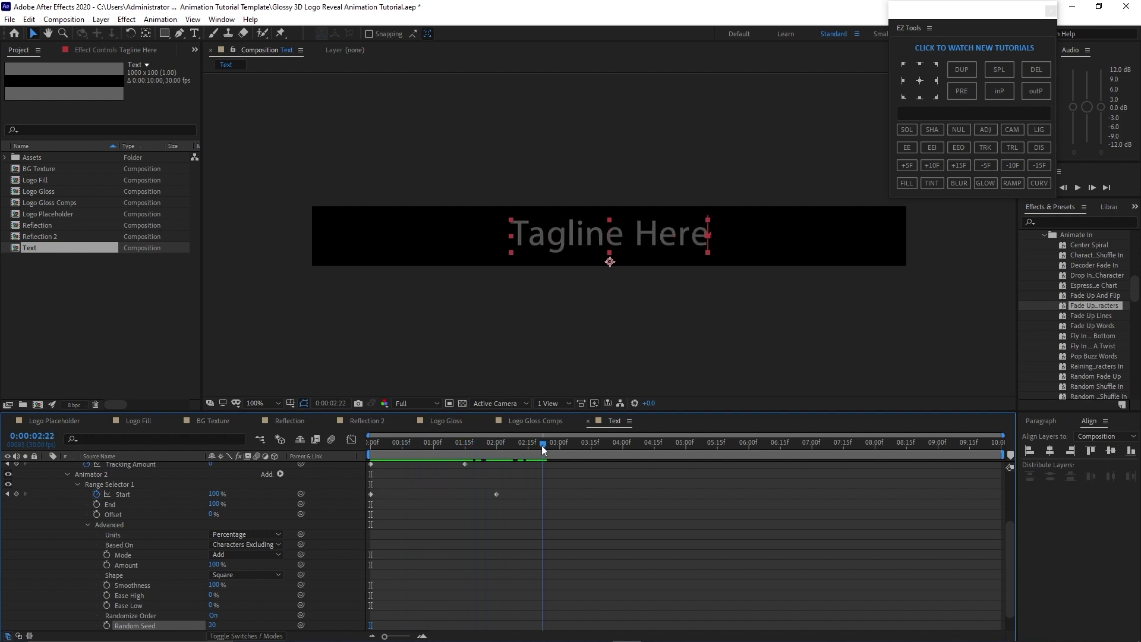
Collapse the animators and all other expanded properties of the Tagline Here layer
click(87, 525)
click(78, 564)
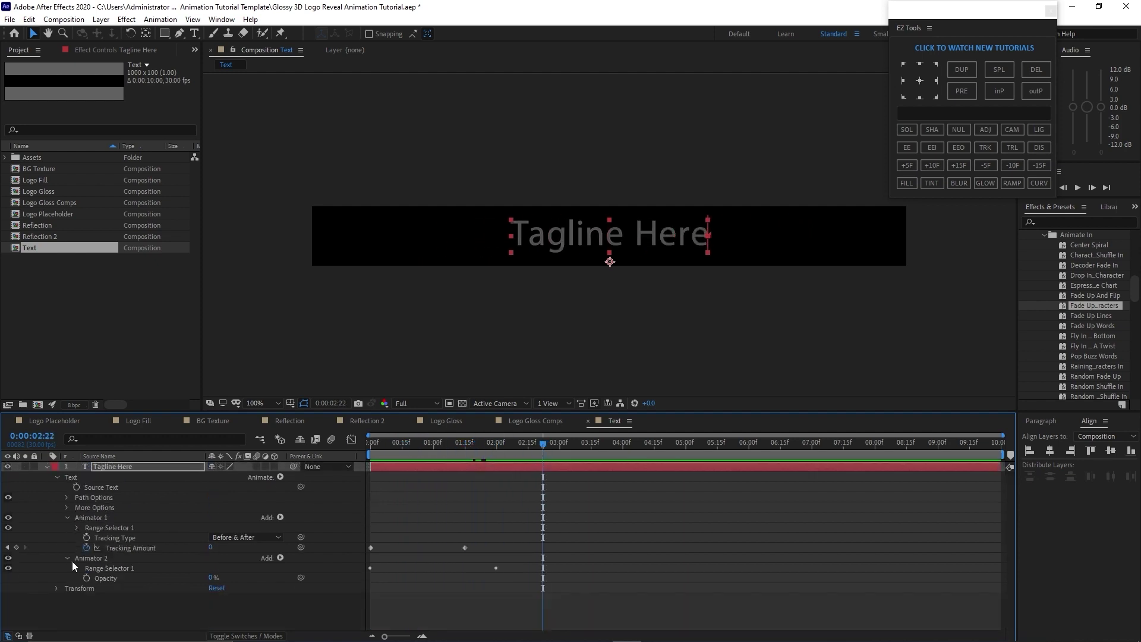
click(68, 558)
click(67, 518)
click(57, 477)
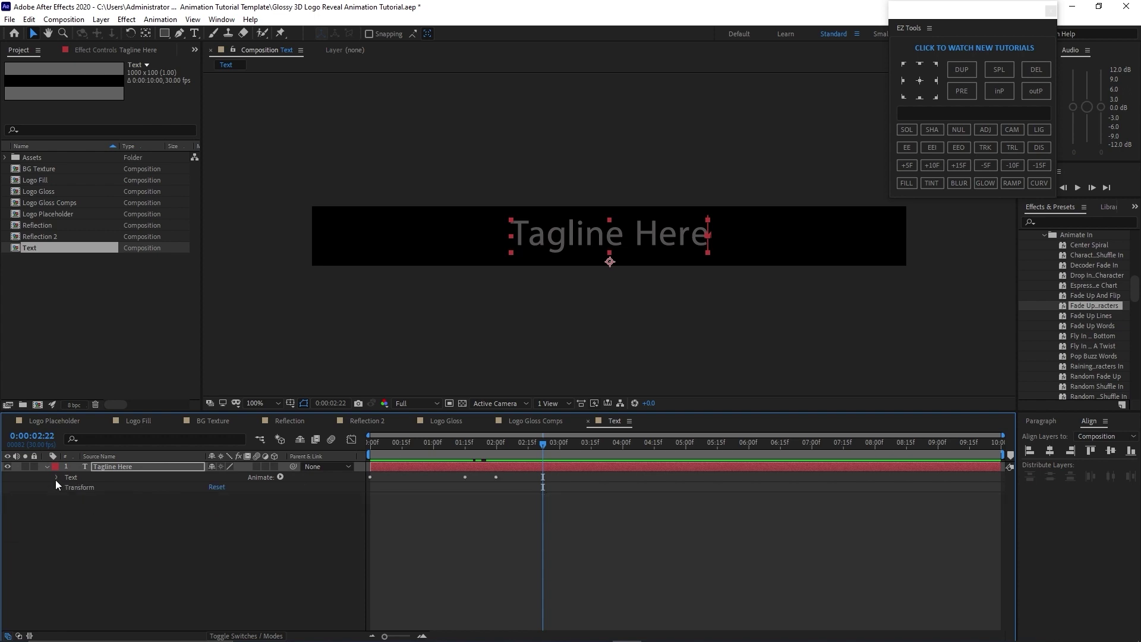
click(47, 467)
Create a new composition named Scene with a width of 1920 px and a height of 1080 px
click(64, 19)
click(83, 36)
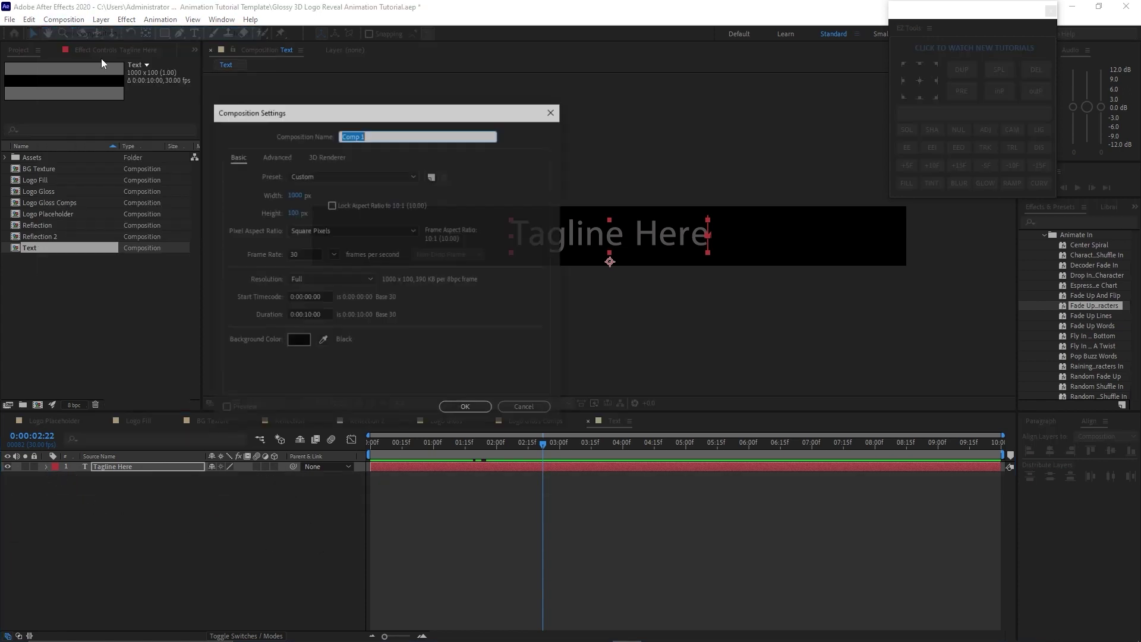
text(S)
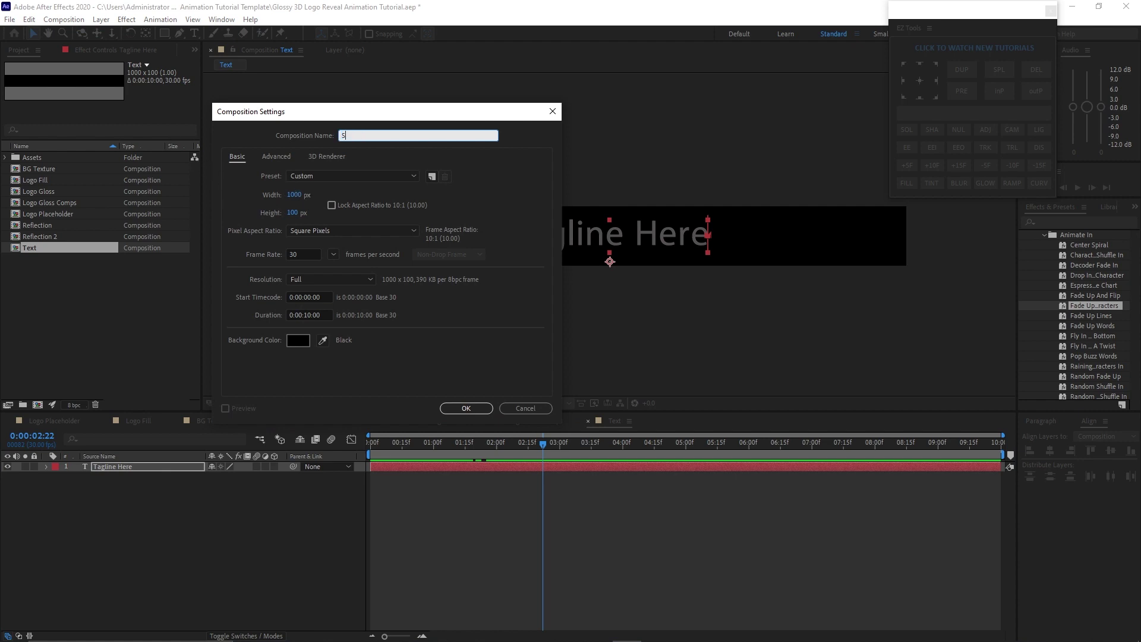
text(cene)
click(294, 195)
text(19)
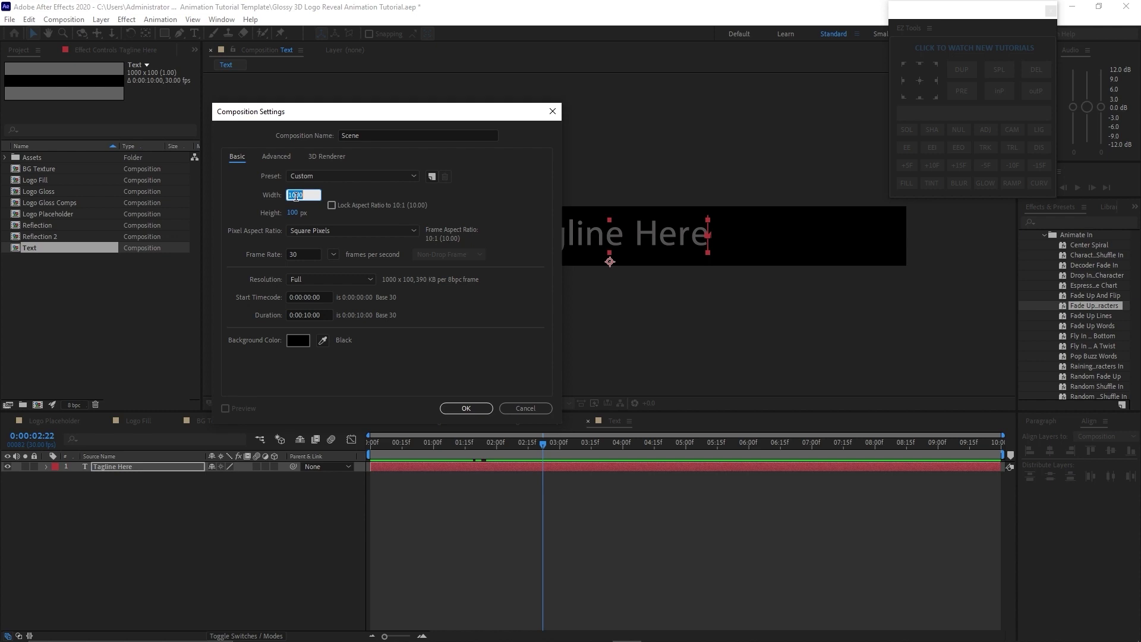
text(20)
key(Tab)
text(10)
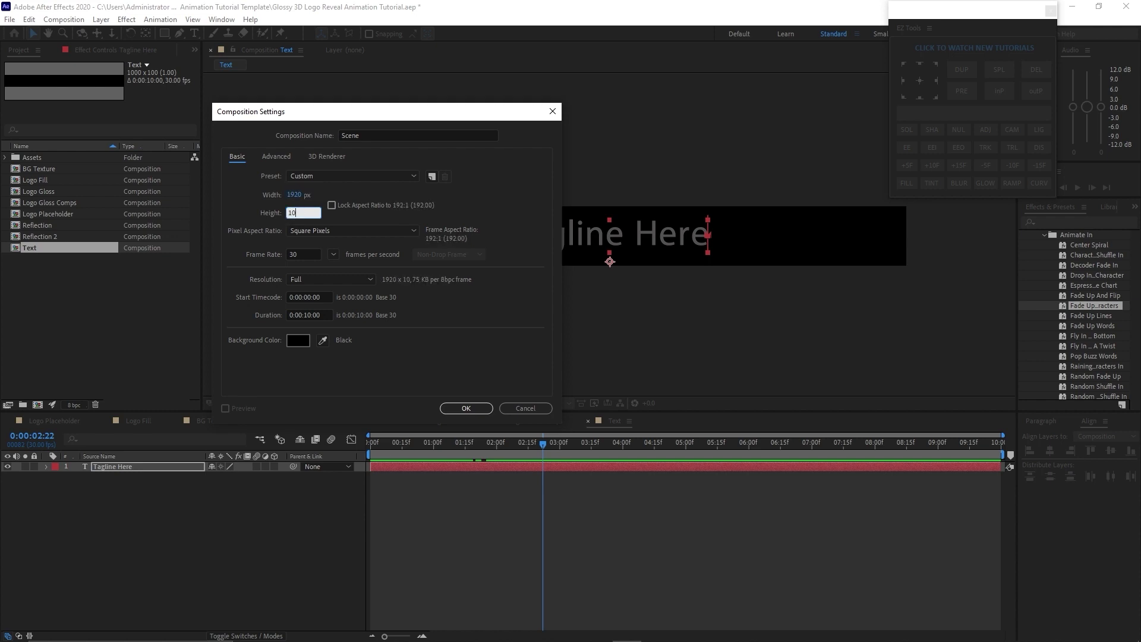
text(80)
click(458, 407)
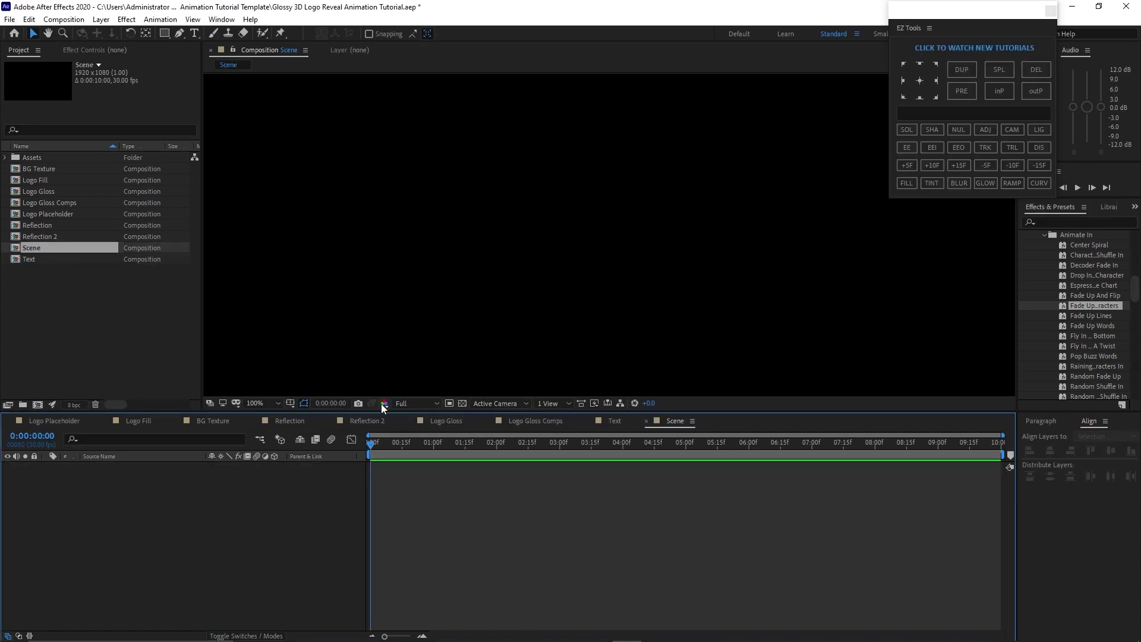
Add the Logo Gloss Comps composition to Scene, collapse its transformations and make it a 3D layer
scroll(476, 202, down, 4)
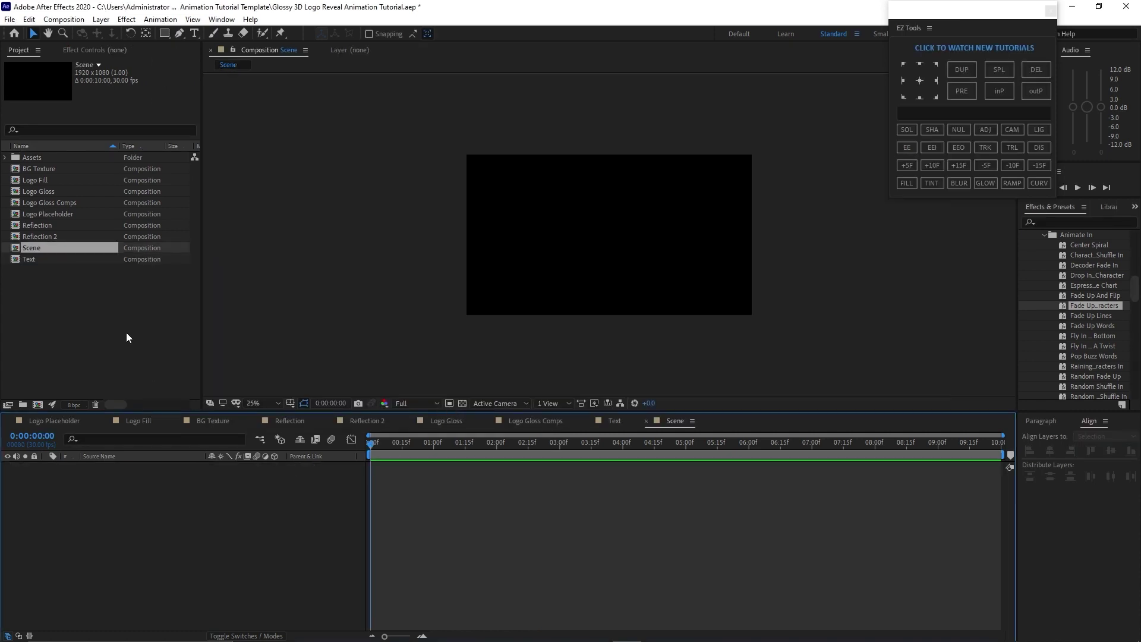
click(64, 205)
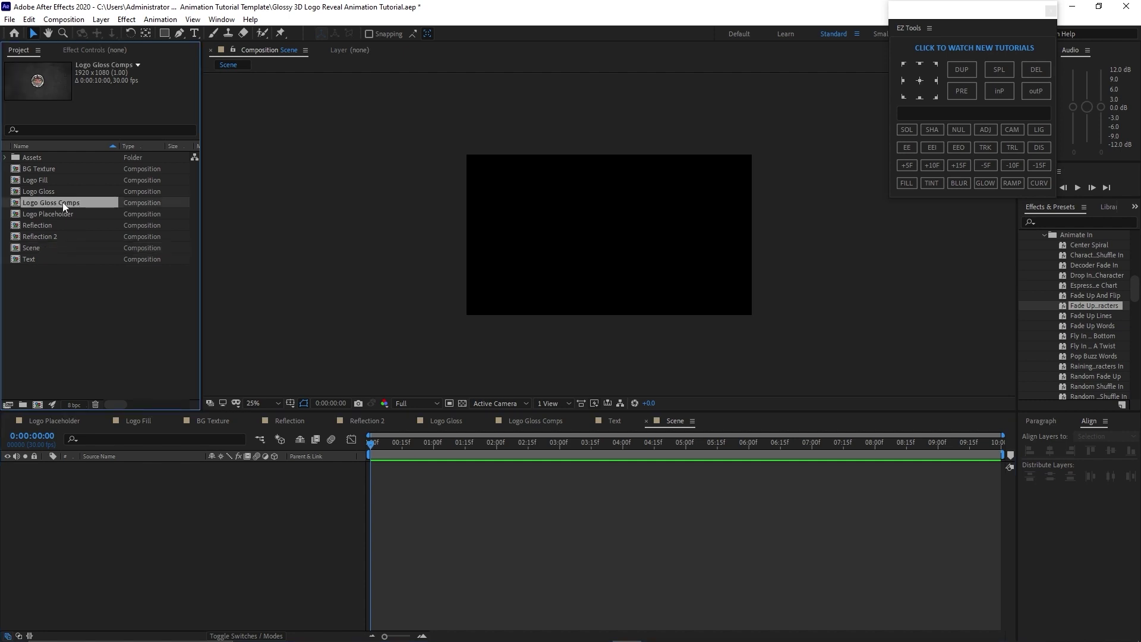
drag(62, 202, 109, 476)
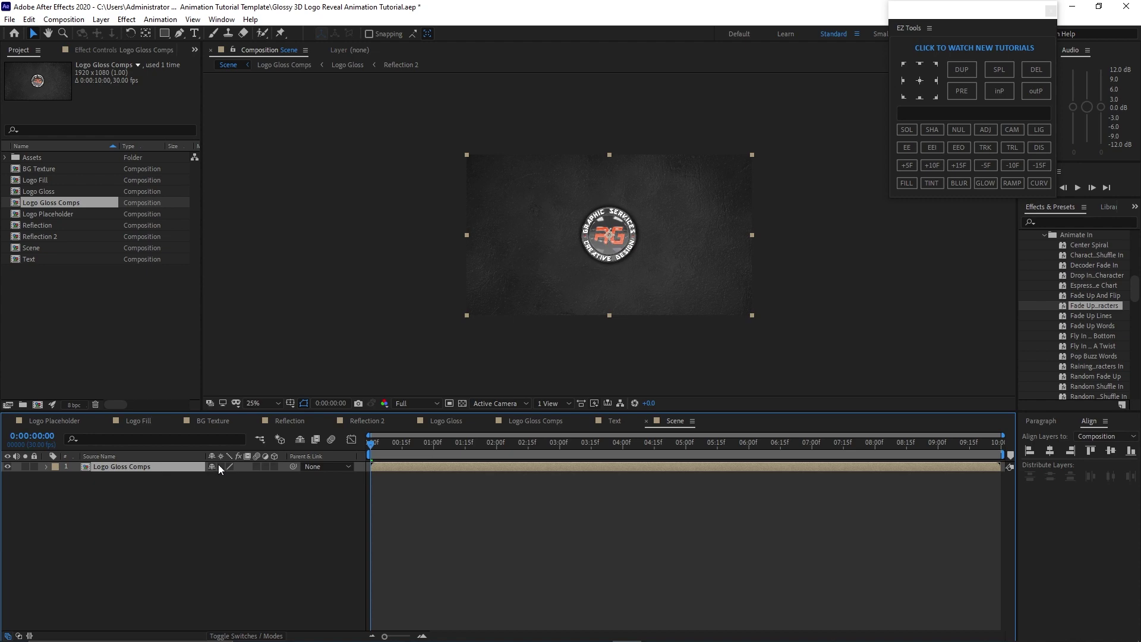
click(220, 467)
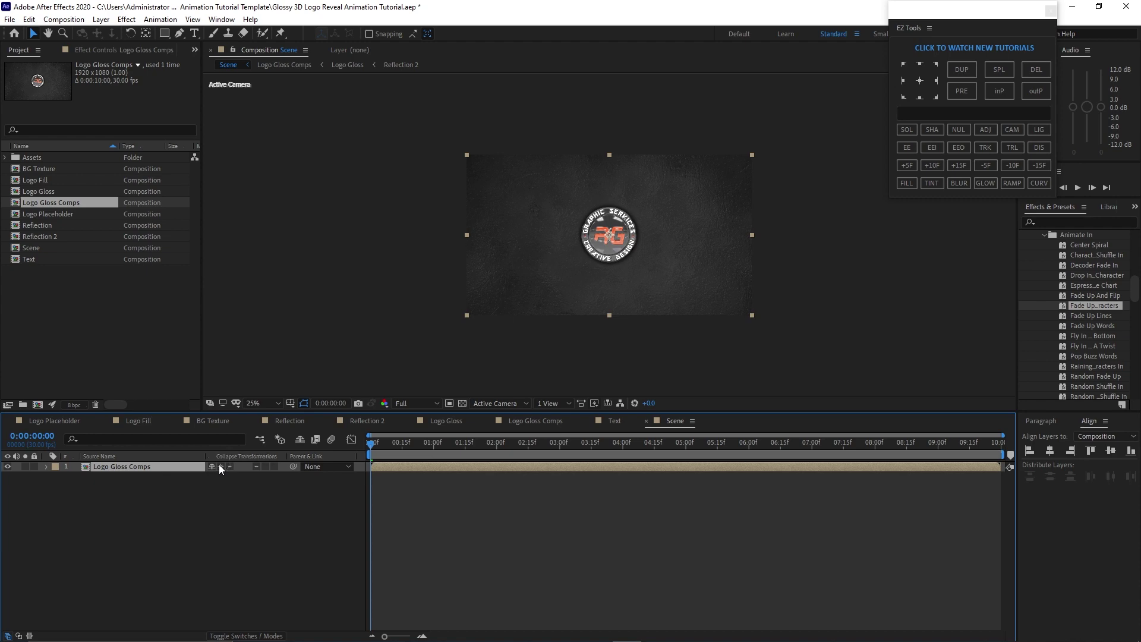
click(274, 466)
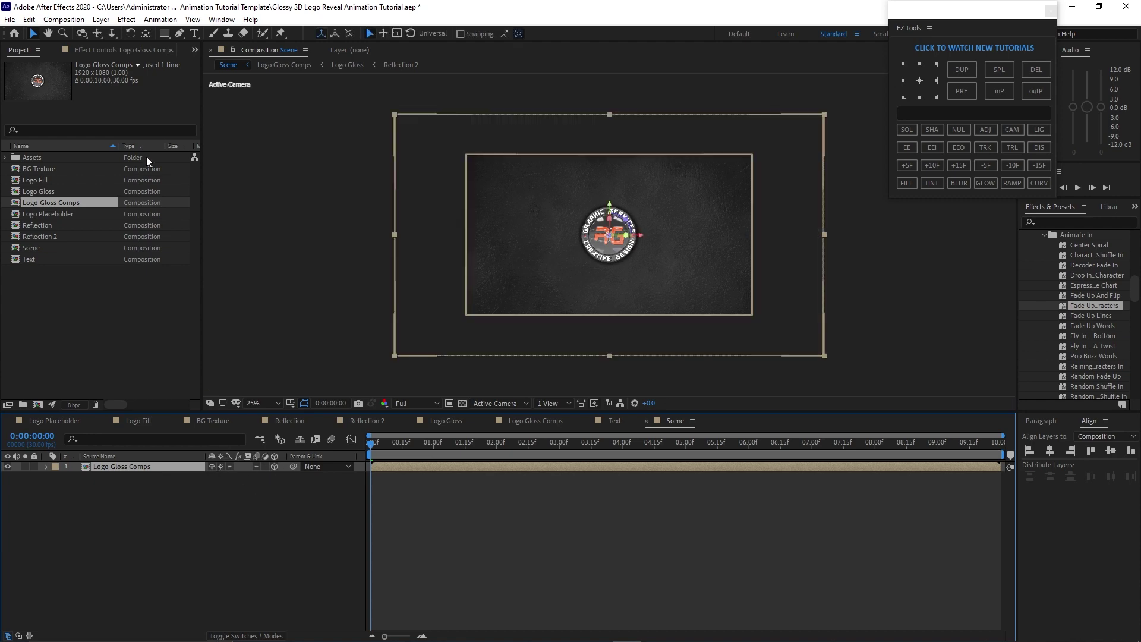
Add a two-node camera with depth of field enabled to the Scene composition, keeping the default name and settings
click(101, 19)
mouse_move(115, 37)
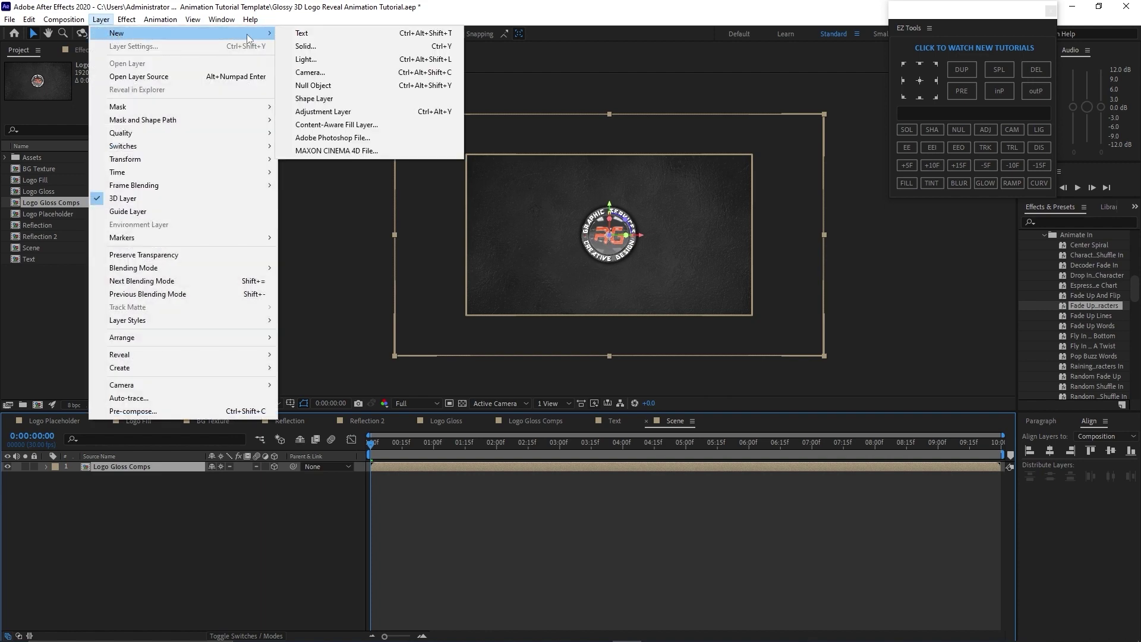
click(309, 72)
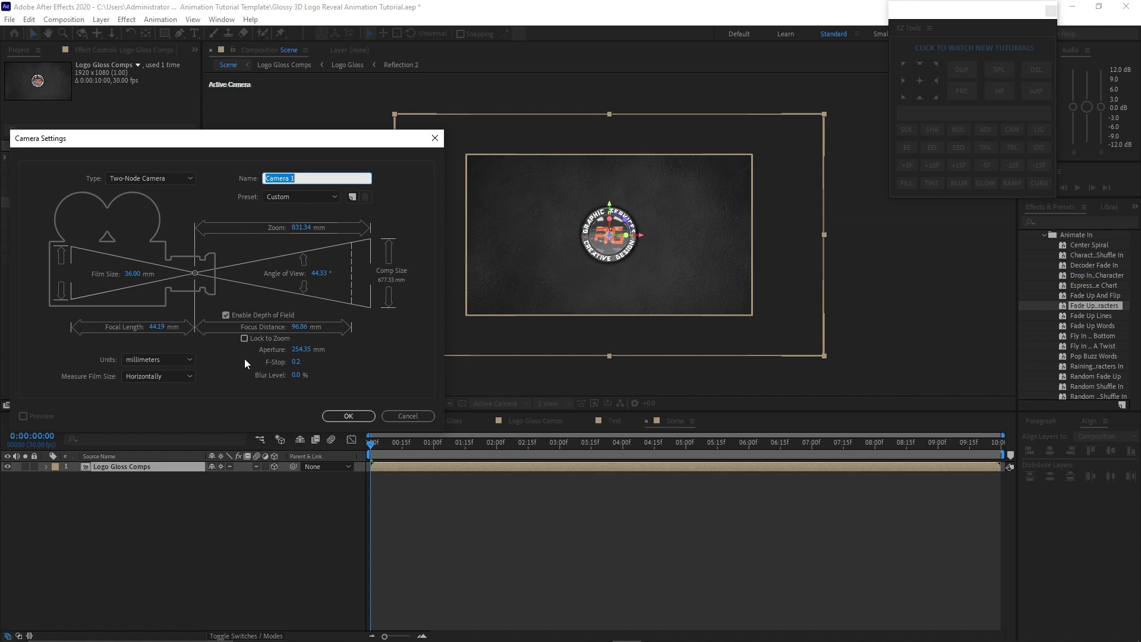
click(339, 416)
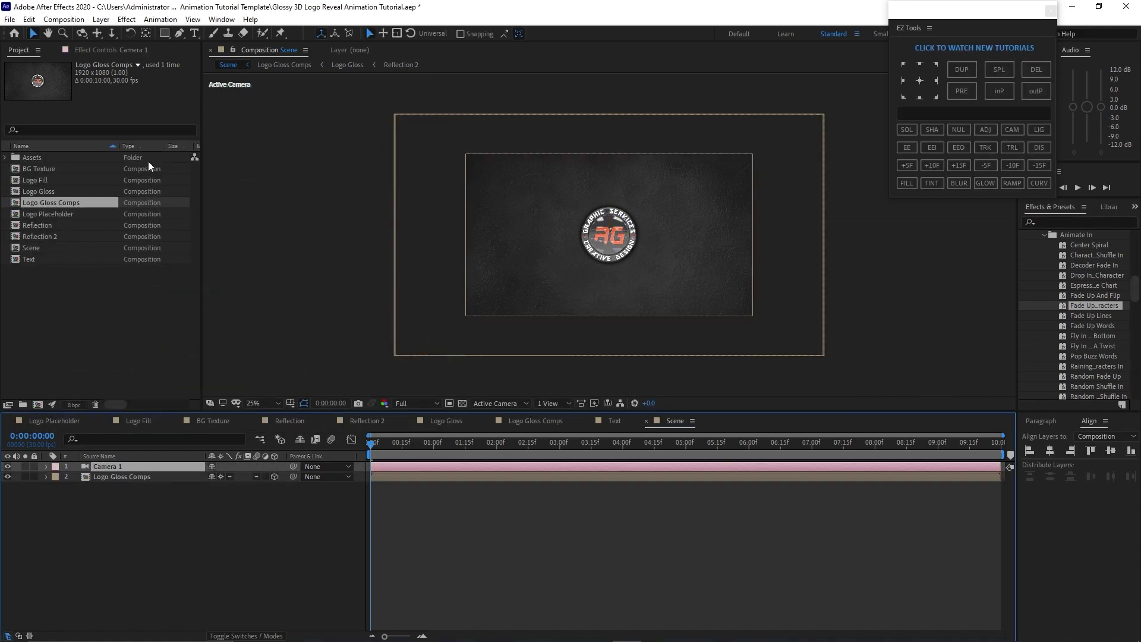
Add a null object, make it a 3D layer and parent Camera 1 to it
click(101, 20)
mouse_move(119, 30)
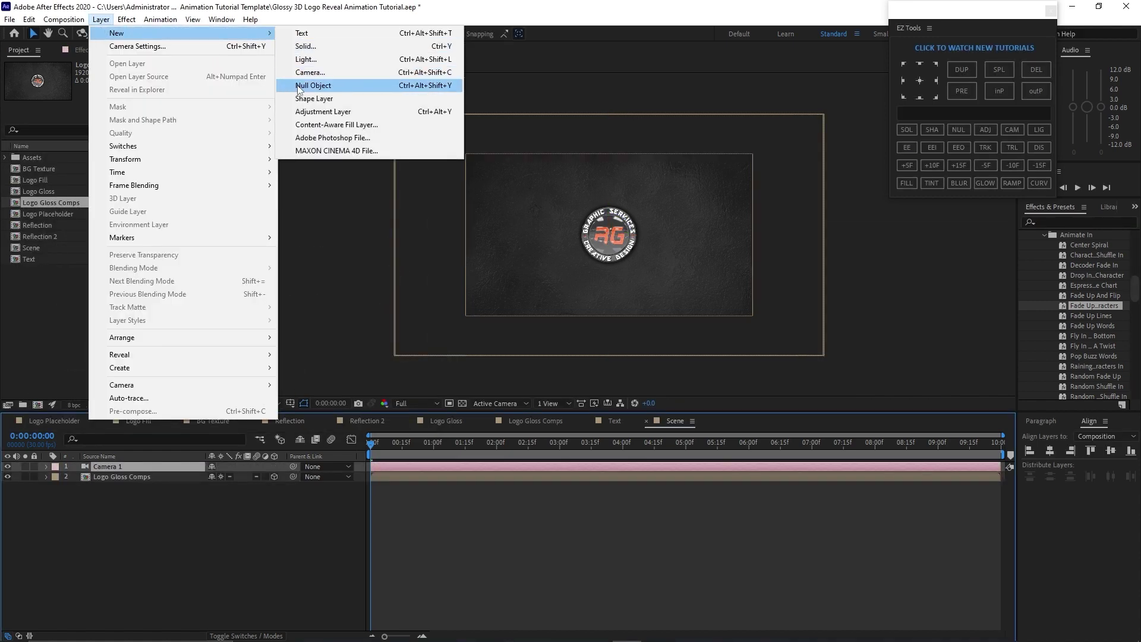
click(357, 85)
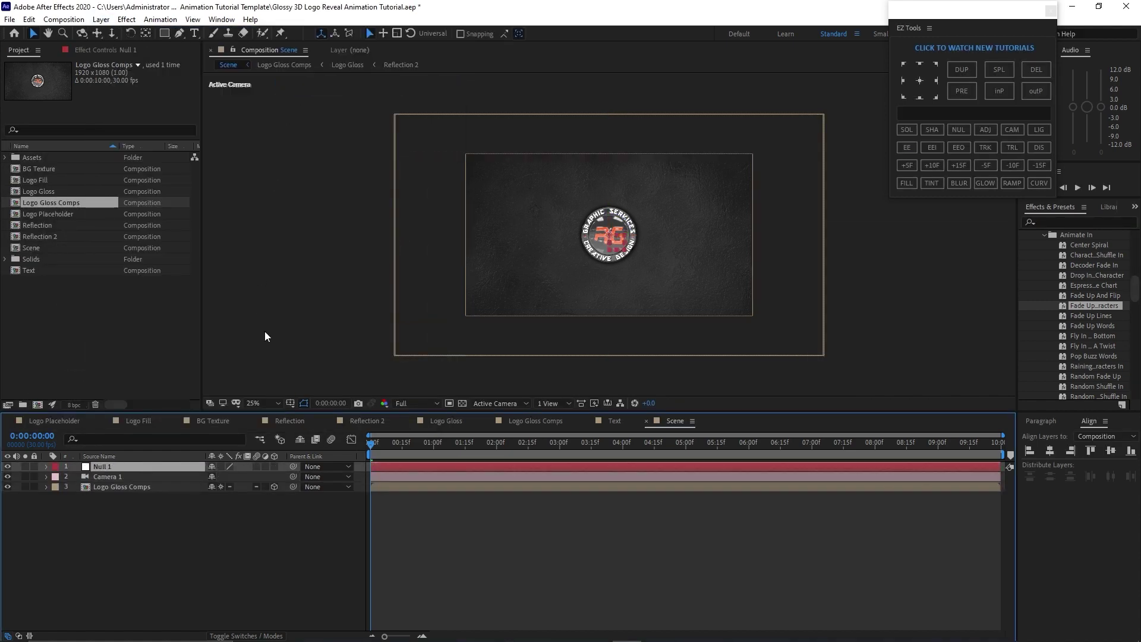
click(274, 466)
drag(291, 478, 168, 469)
Split the null and camera layers at 0:00:02:00 and delete the portions after the split
drag(372, 447, 498, 462)
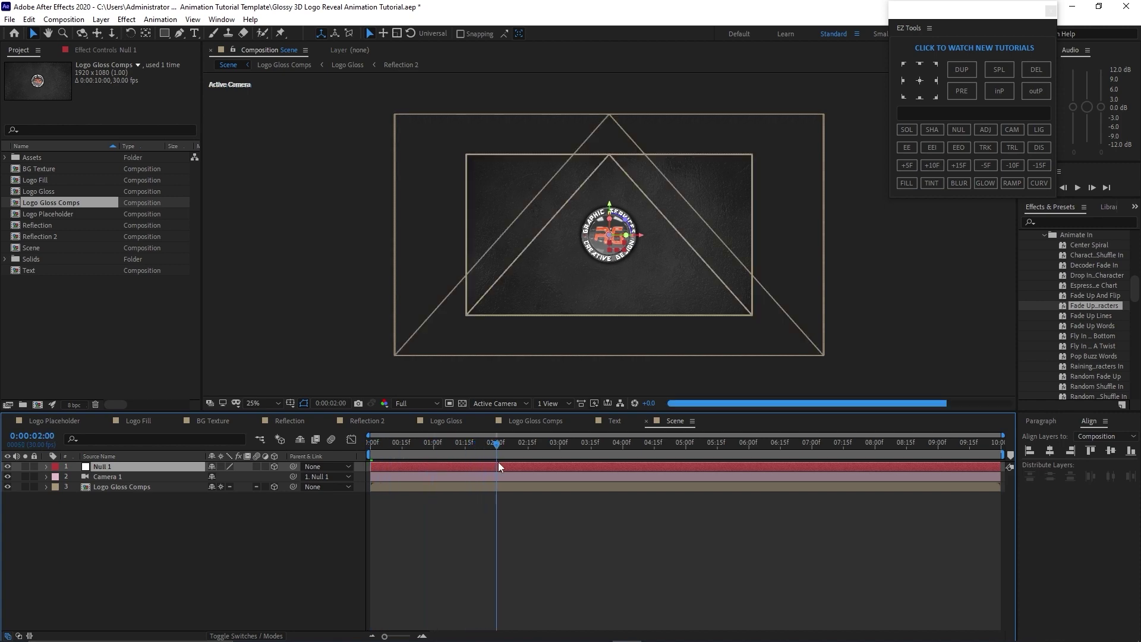
shift+click(89, 477)
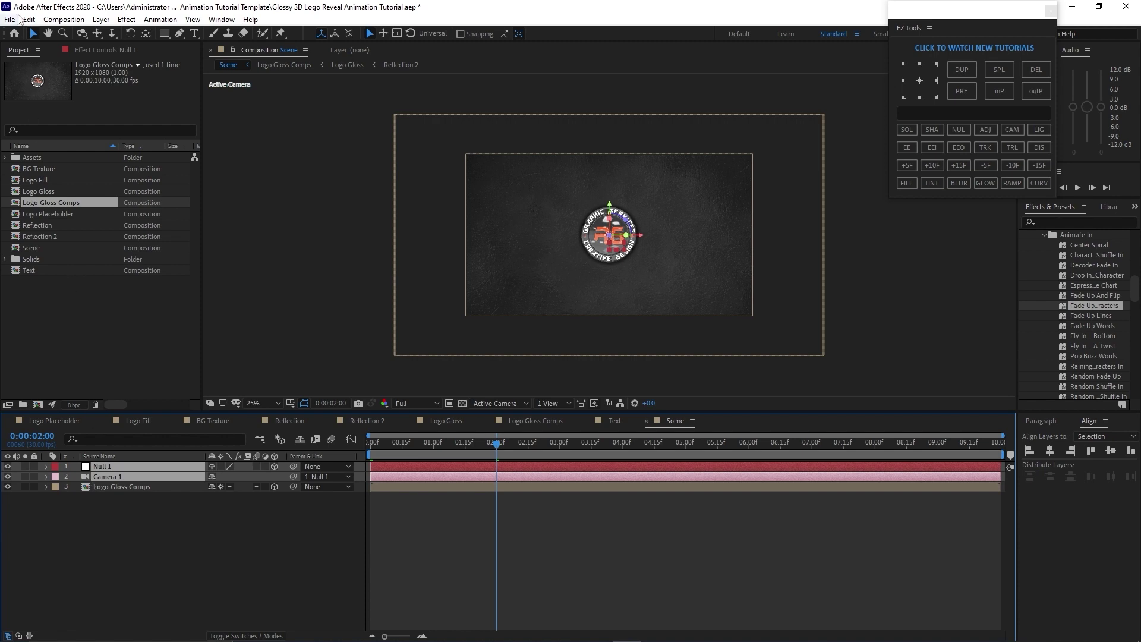
click(26, 20)
click(64, 185)
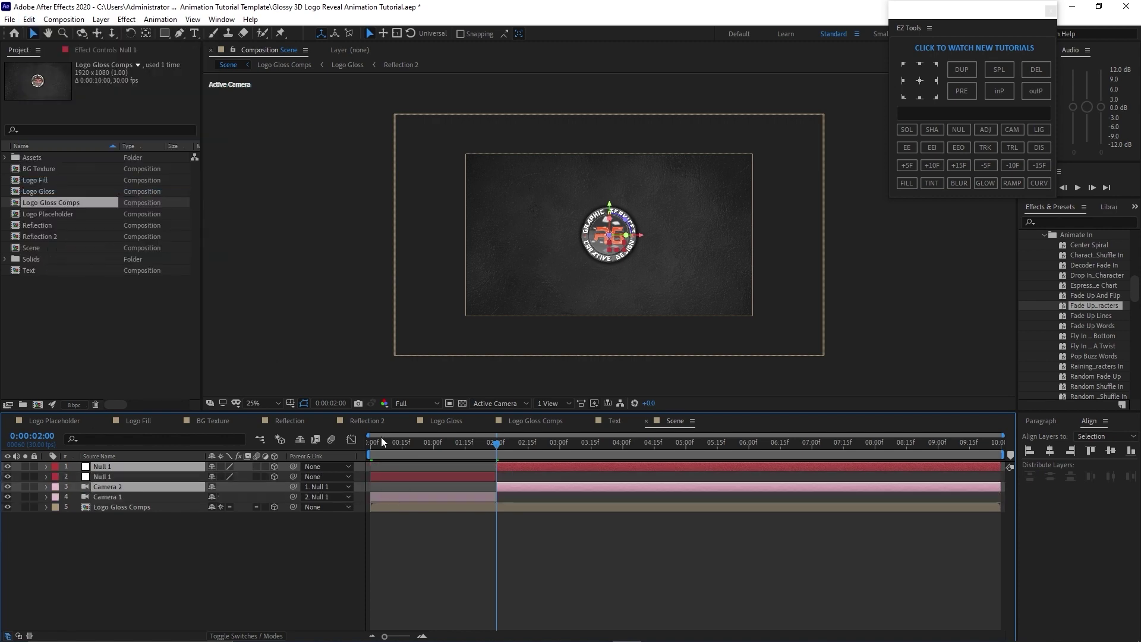
key(Delete)
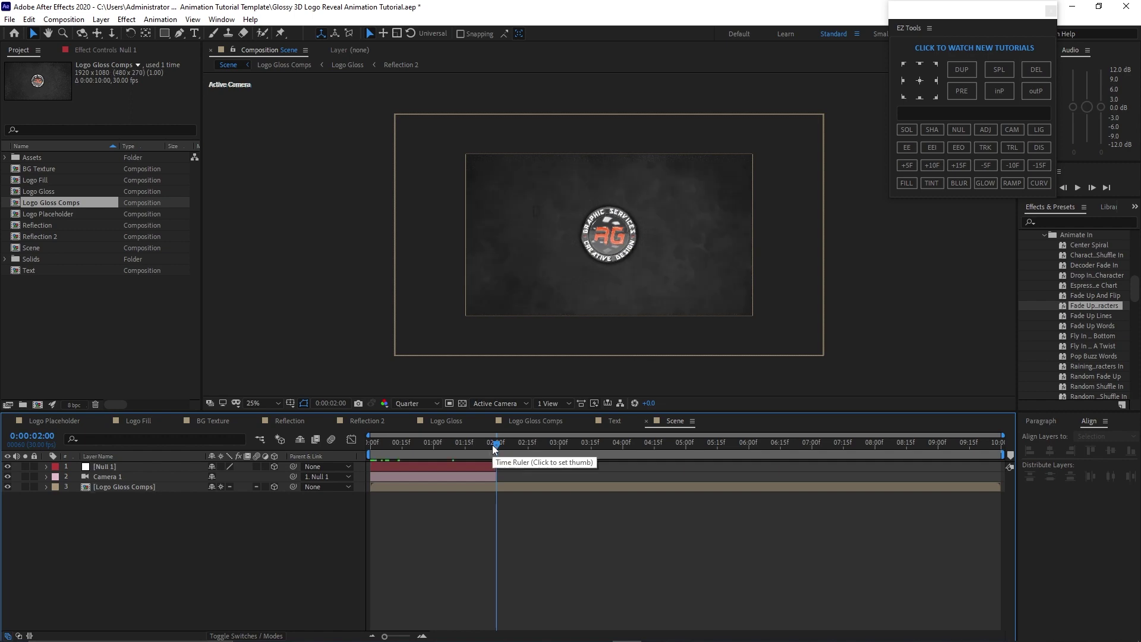
Reveal the logo layer's rotation properties and keyframe the null's Position at 1015, 540, 1970 at 0:00:00:00
drag(378, 439, 369, 440)
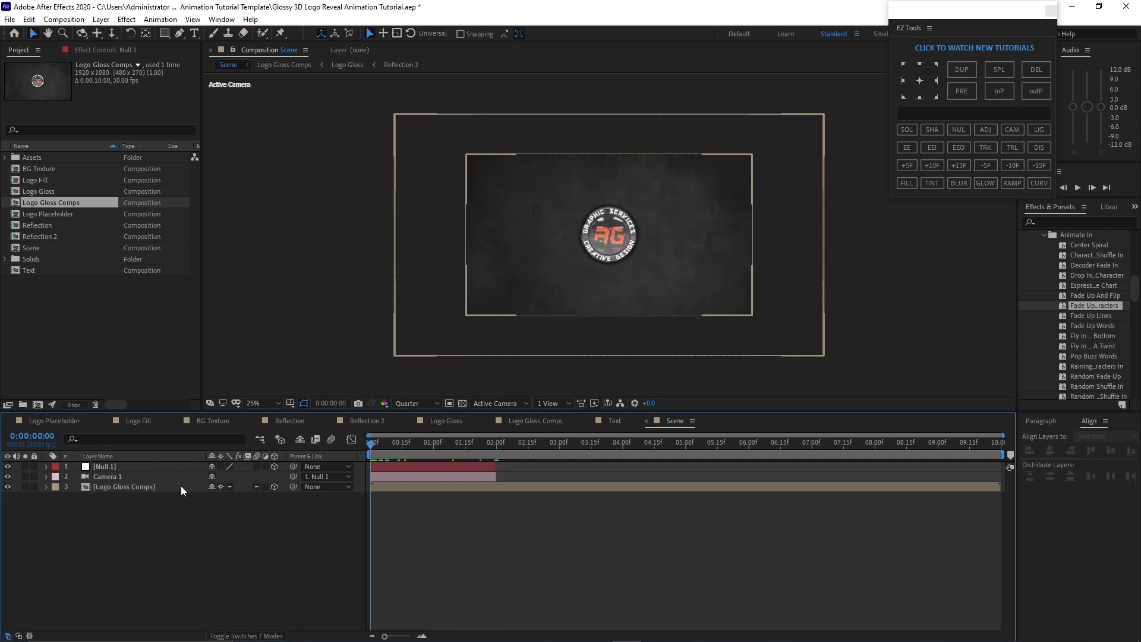
click(160, 471)
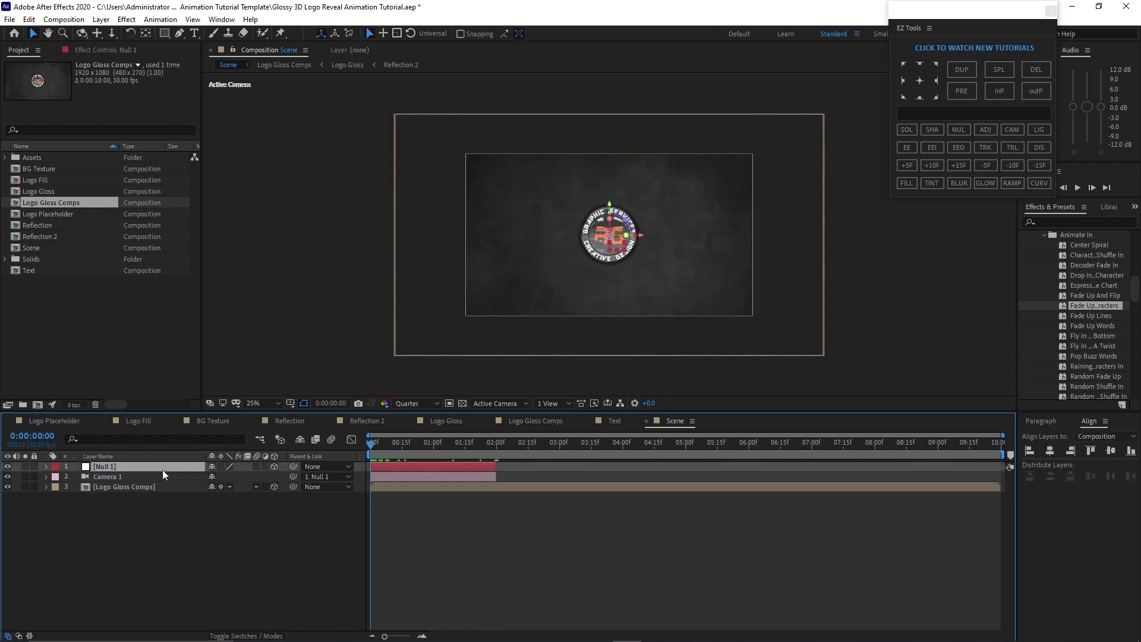
key(p)
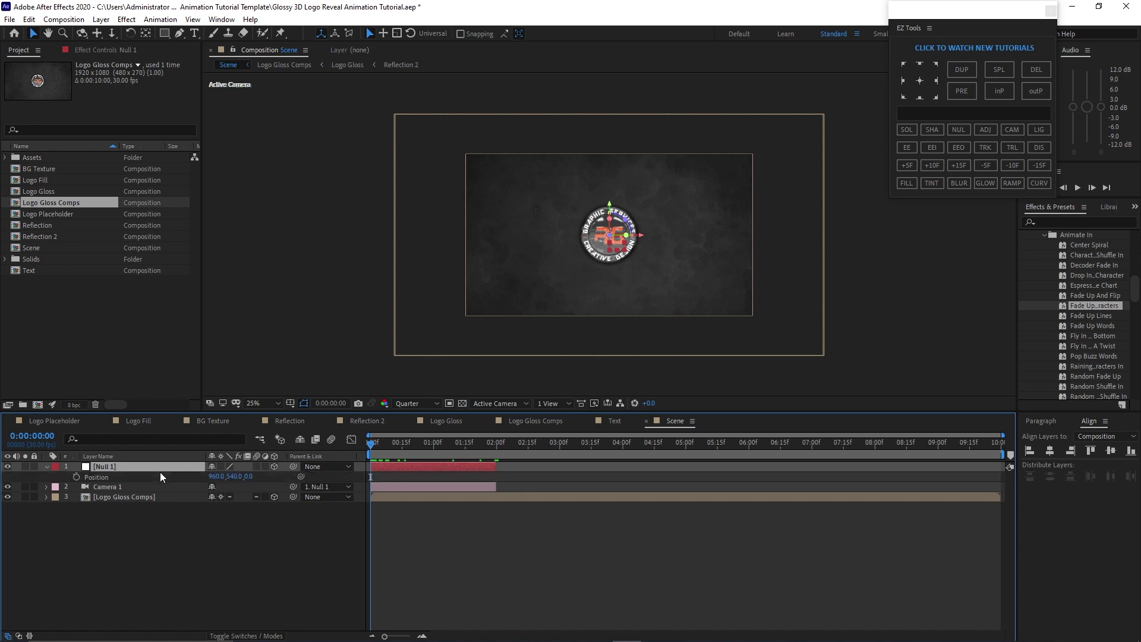
click(136, 497)
key(r)
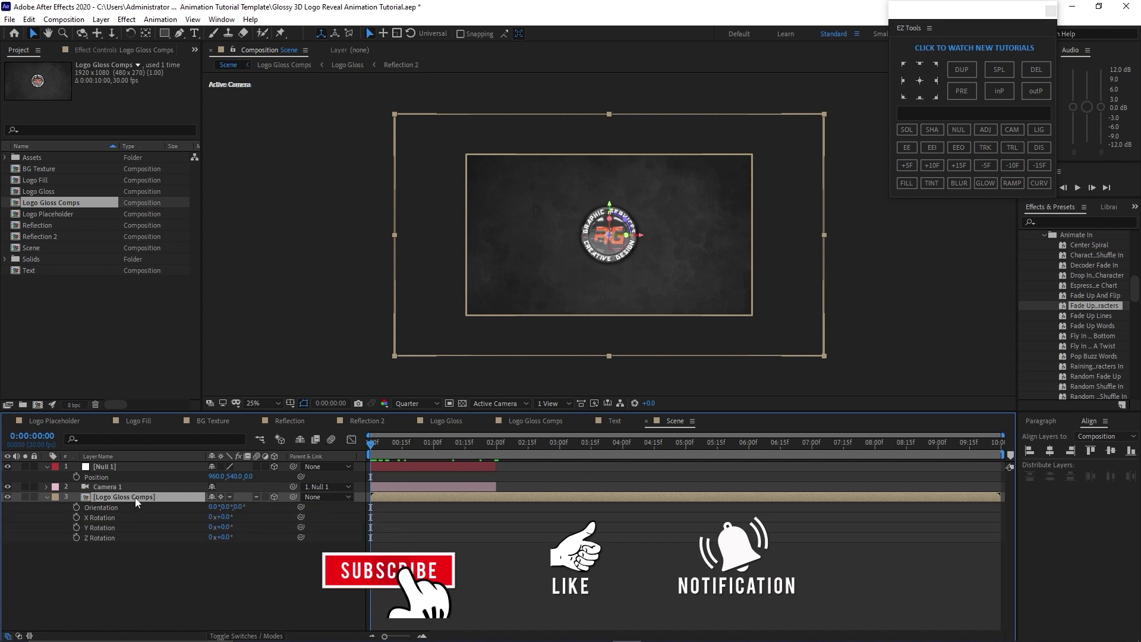
click(77, 477)
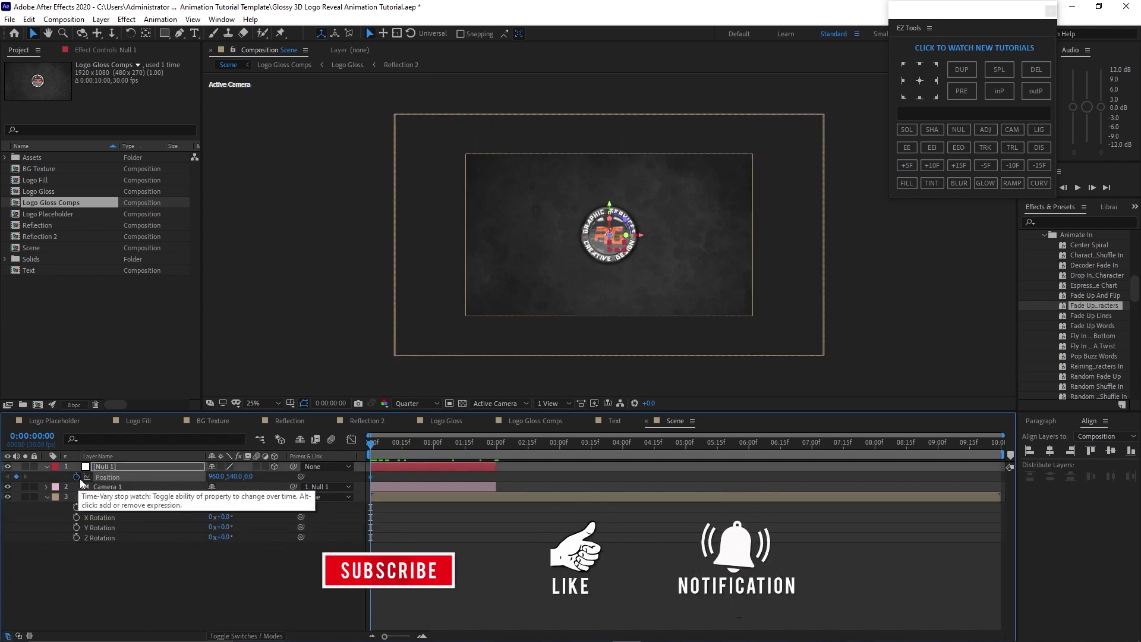
click(214, 476)
text(1)
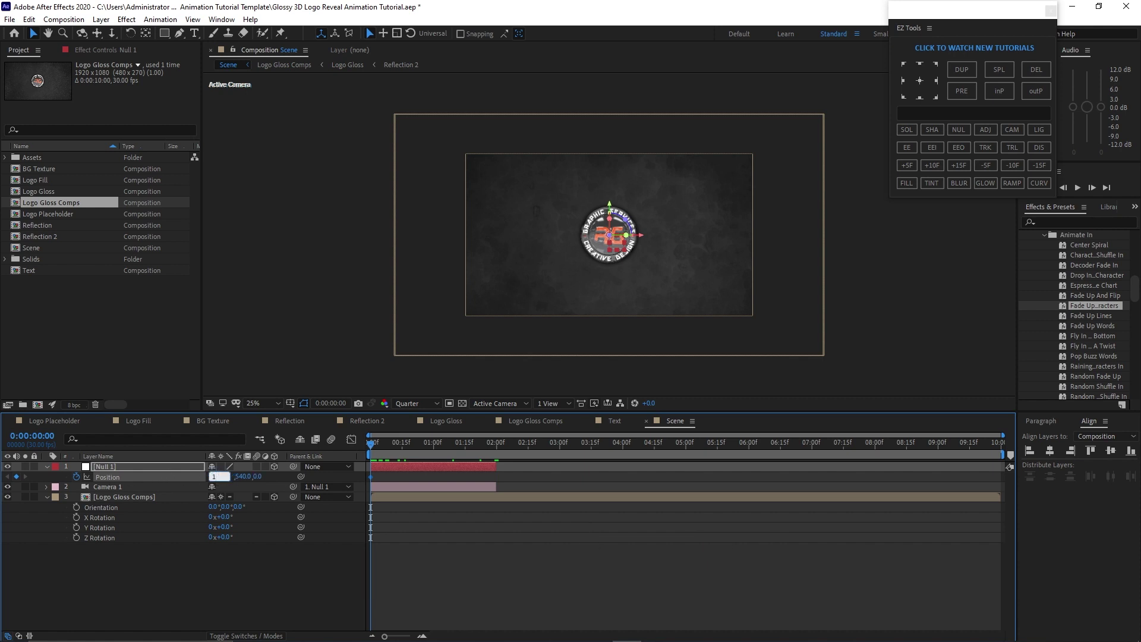
text(015)
click(259, 477)
text(1970)
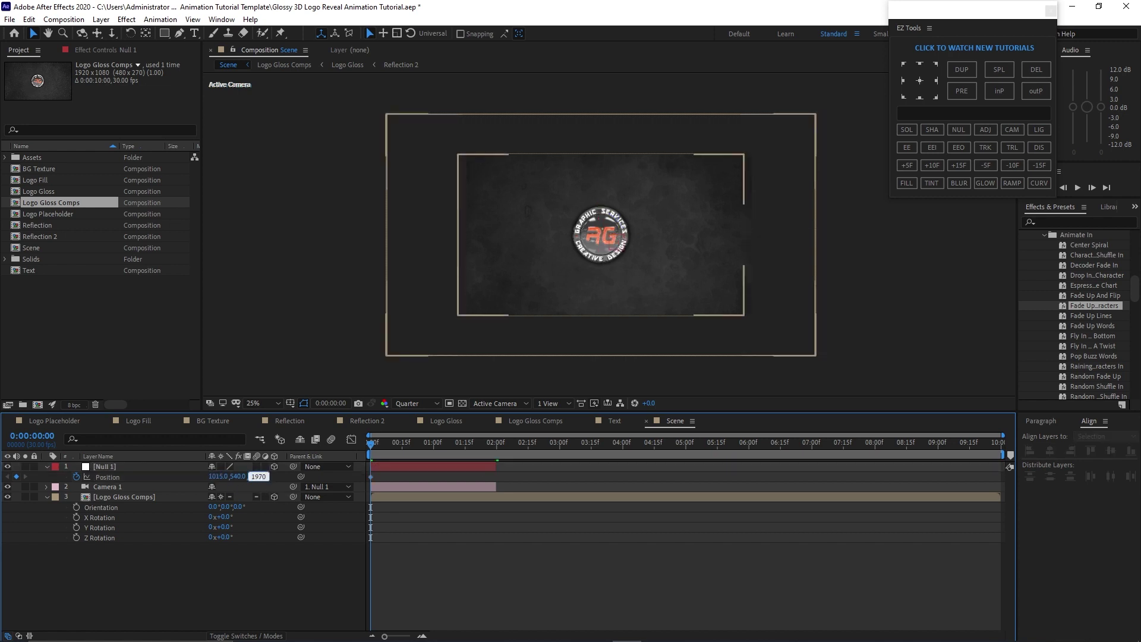
Keyframe the Logo Gloss Comps layer's X Rotation at -63° at 0:00:00:00 and show only its keyframed properties
click(76, 517)
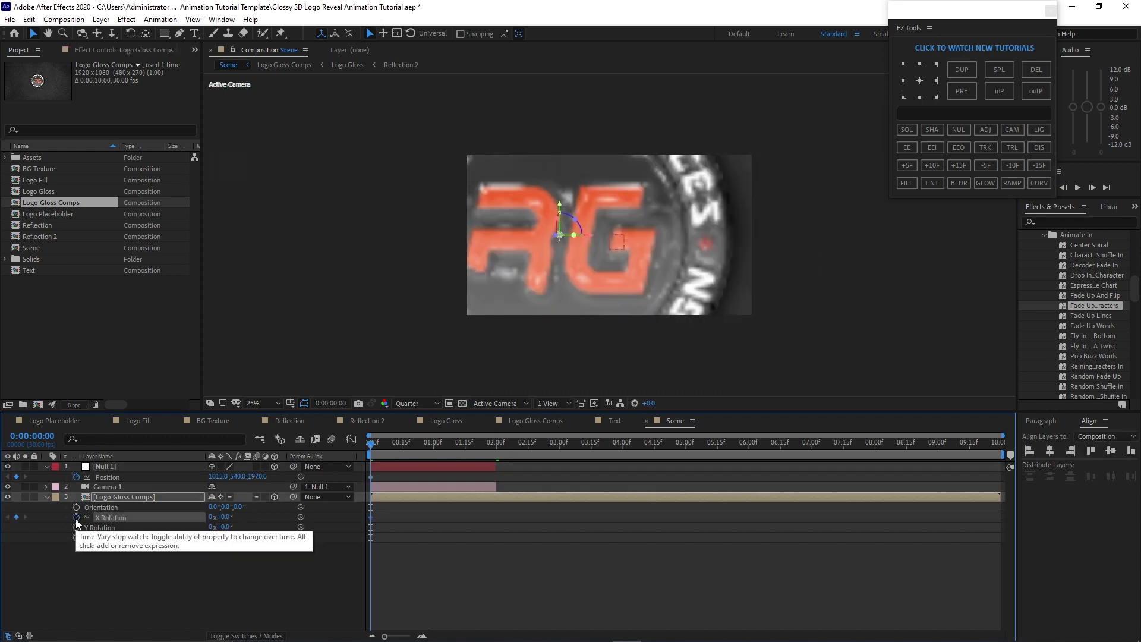
click(223, 517)
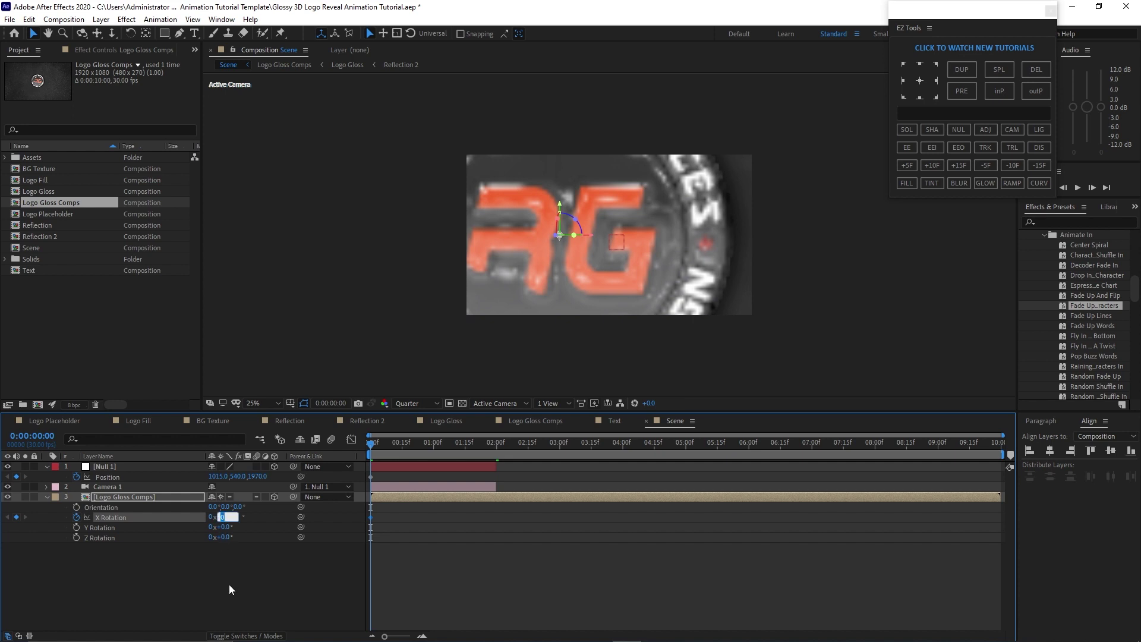
text(-63)
key(Return)
click(46, 497)
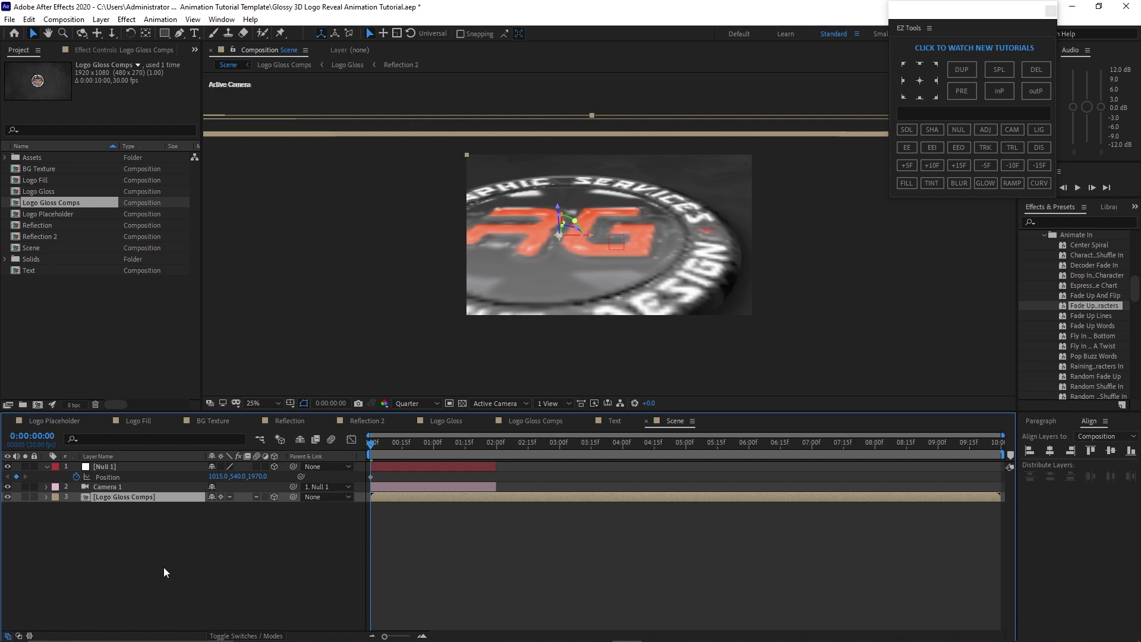
key(u)
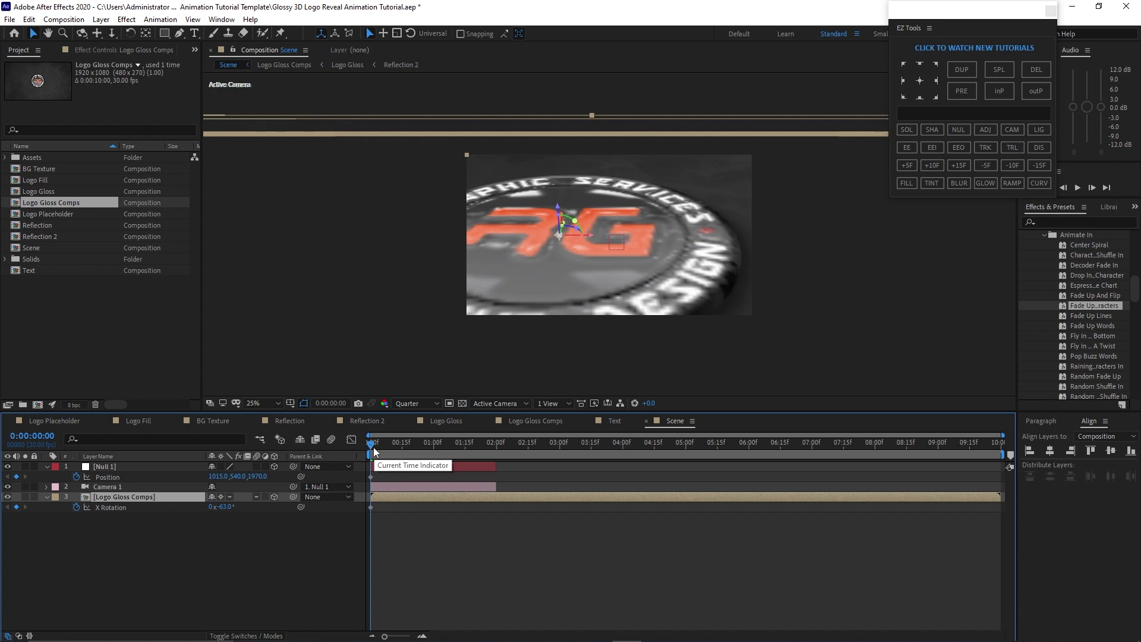
Keyframe the null's X position at 915 at 0:00:01:29
drag(372, 445, 496, 451)
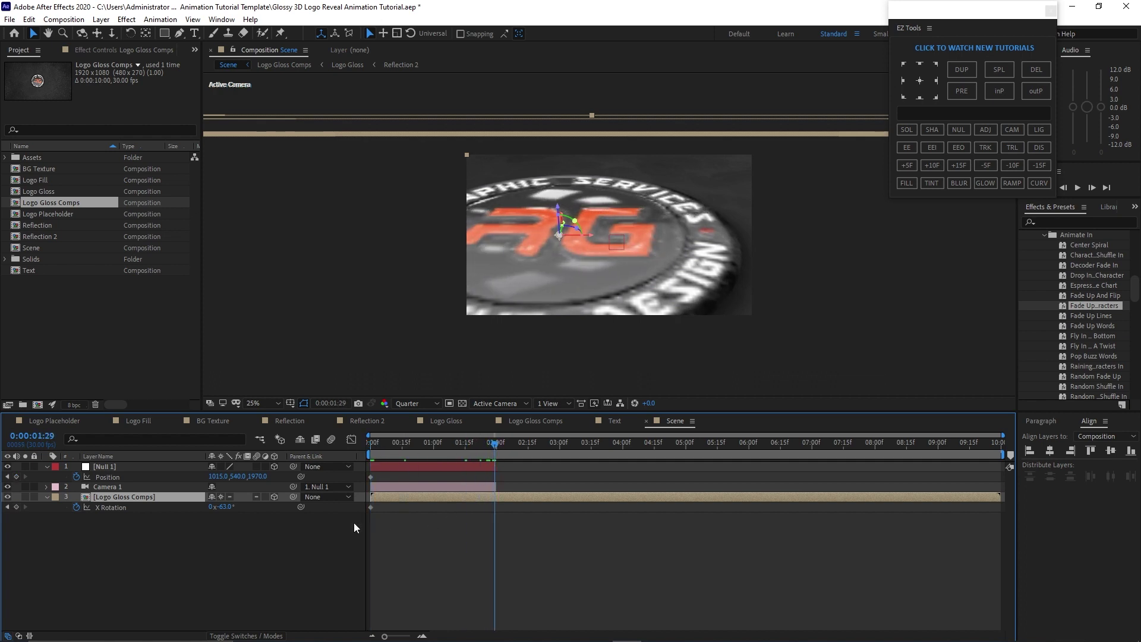
click(316, 521)
click(219, 476)
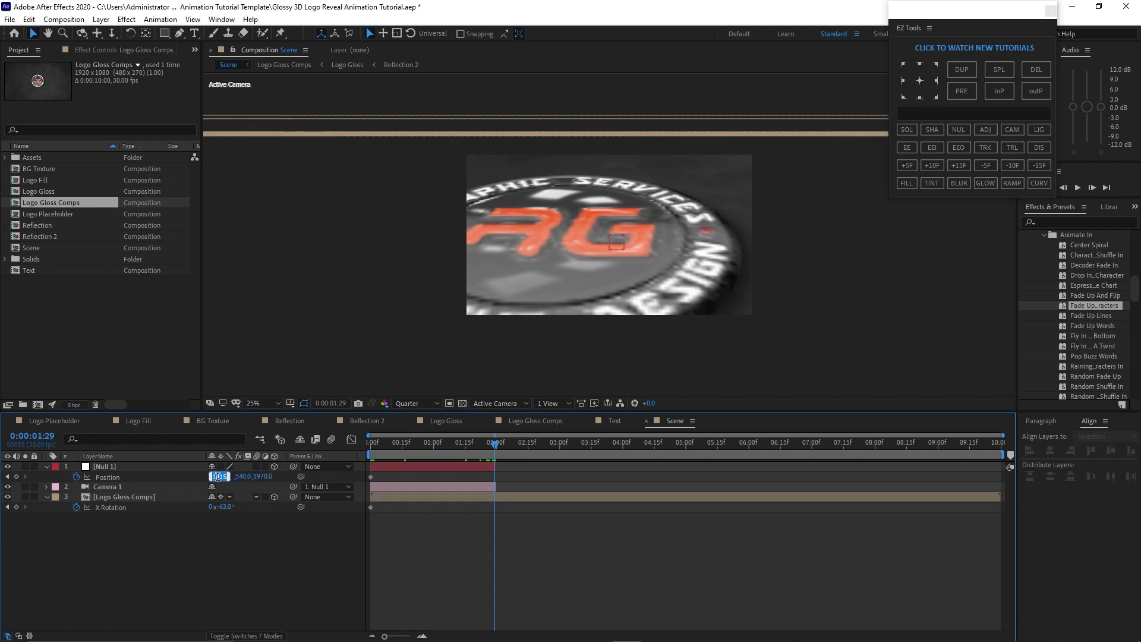
text(915)
key(Return)
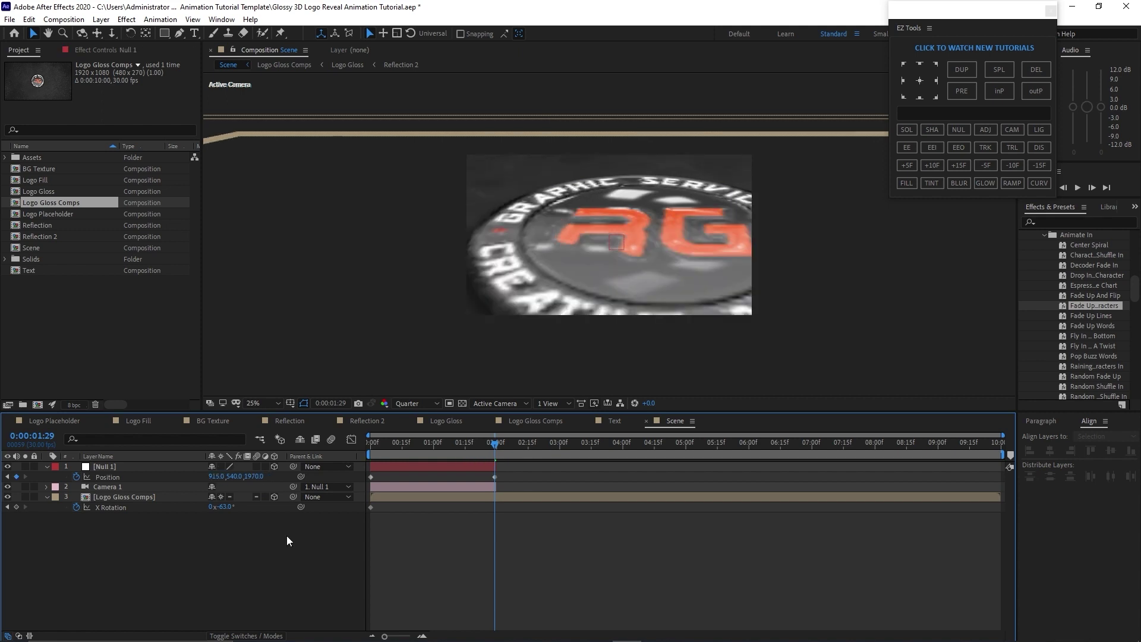
Keyframe the Logo Gloss Comps layer's X Rotation at -59° at 0:00:01:29
click(224, 509)
text(-59)
key(Return)
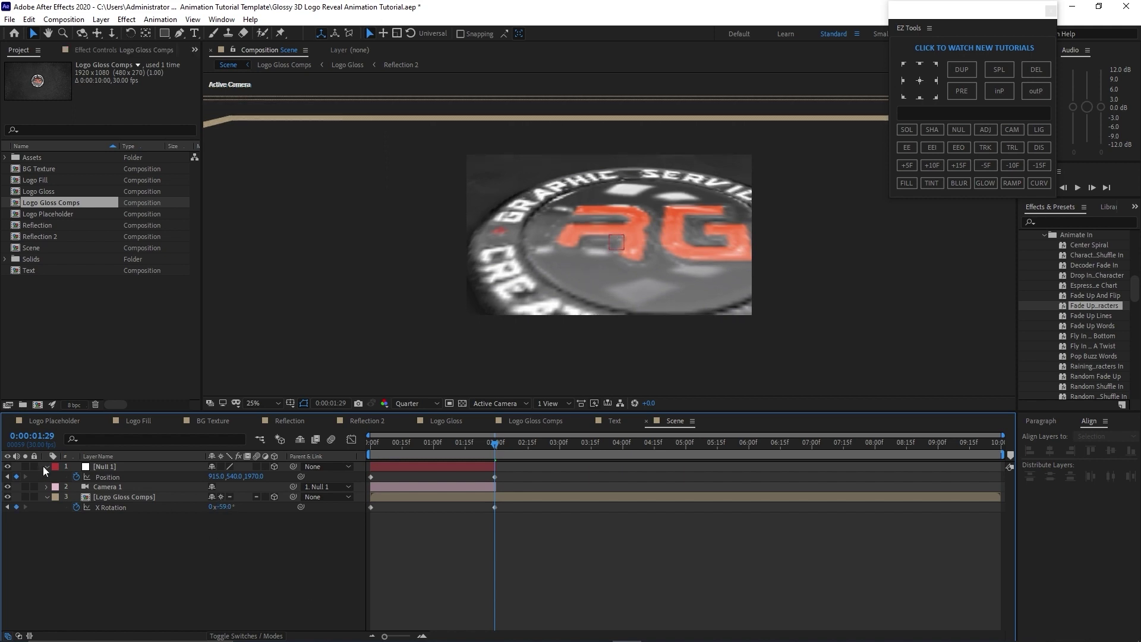
Duplicate the Null 1 and Camera 1 layers and stack the copied camera directly below the copied null
click(46, 466)
click(72, 464)
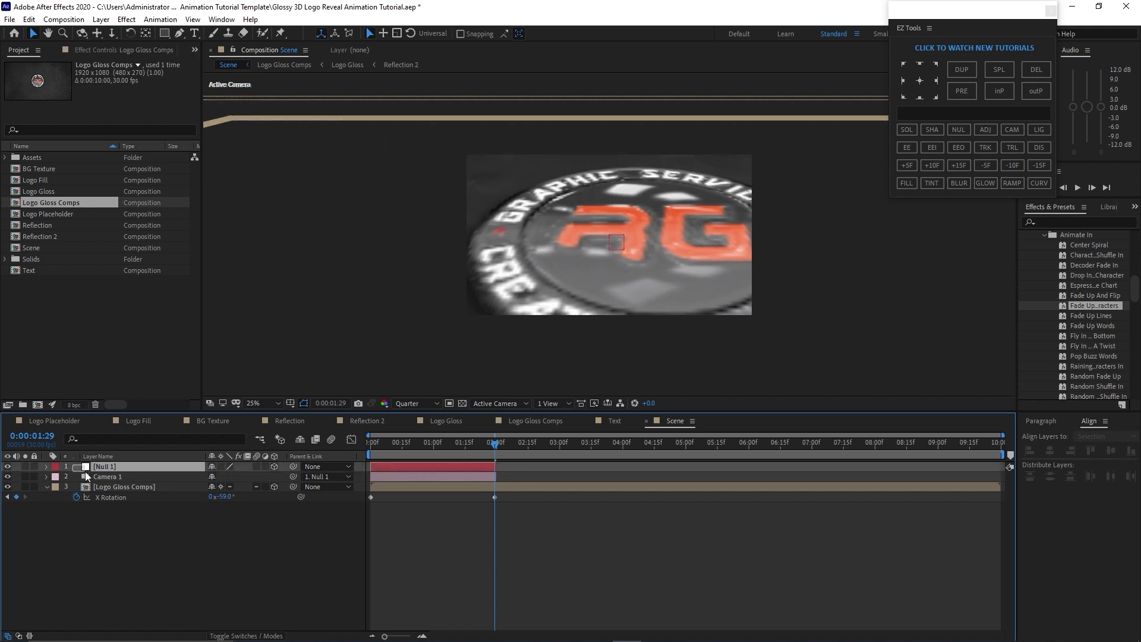
shift+click(89, 475)
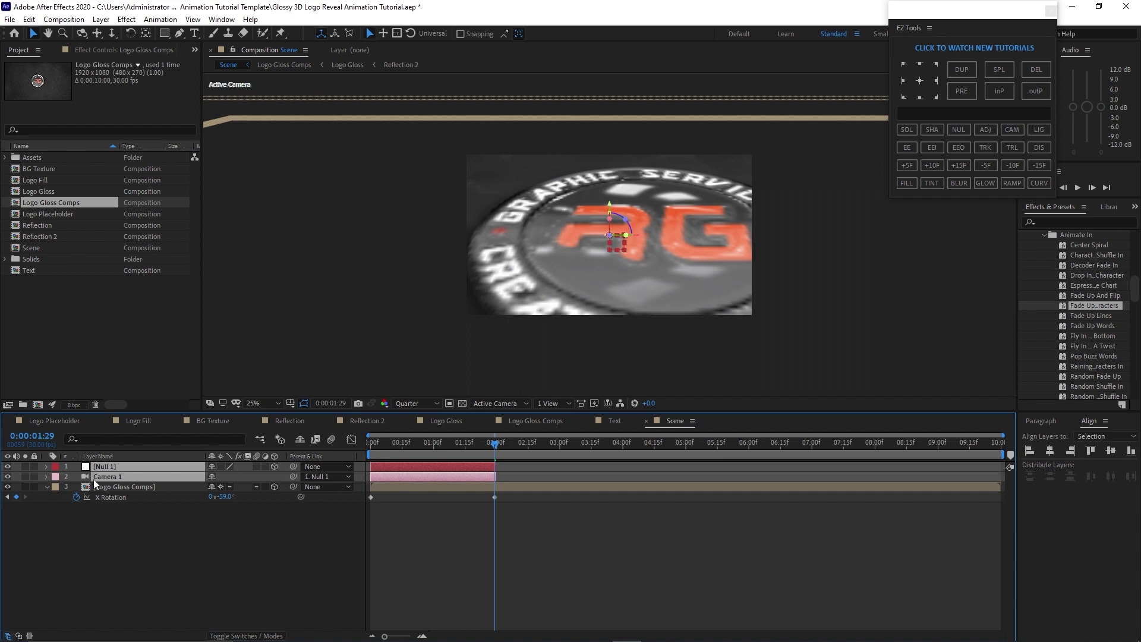
key(ctrl+d)
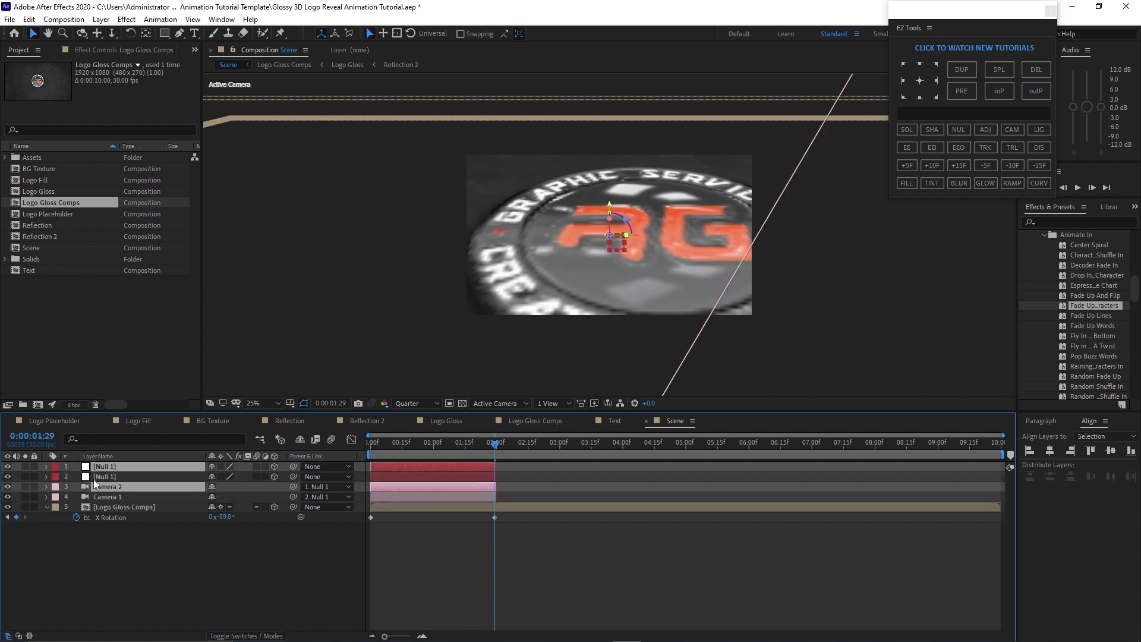
click(131, 477)
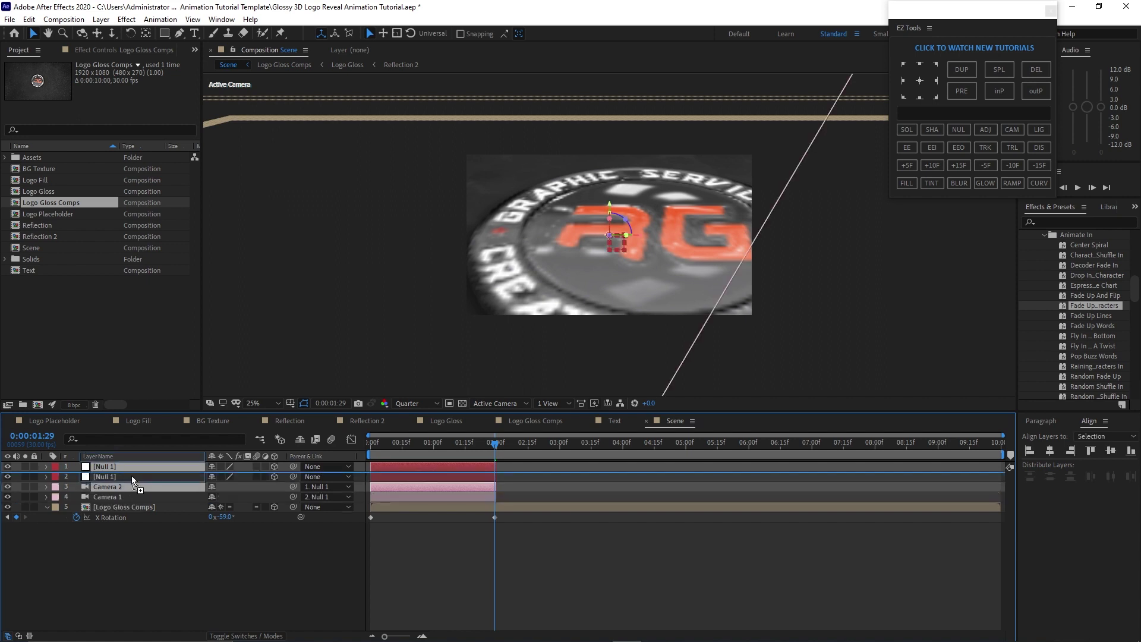
key(ctrl+bracketleft)
click(159, 467)
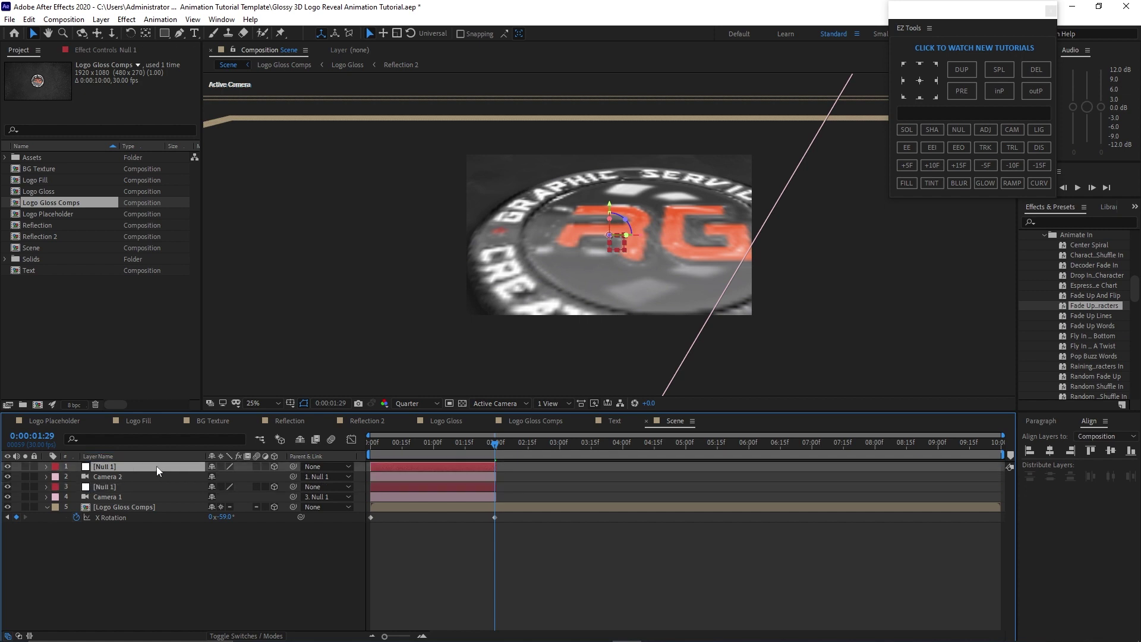
Rename the duplicated null layer as Null 2
right_click(156, 466)
click(164, 463)
click(149, 466)
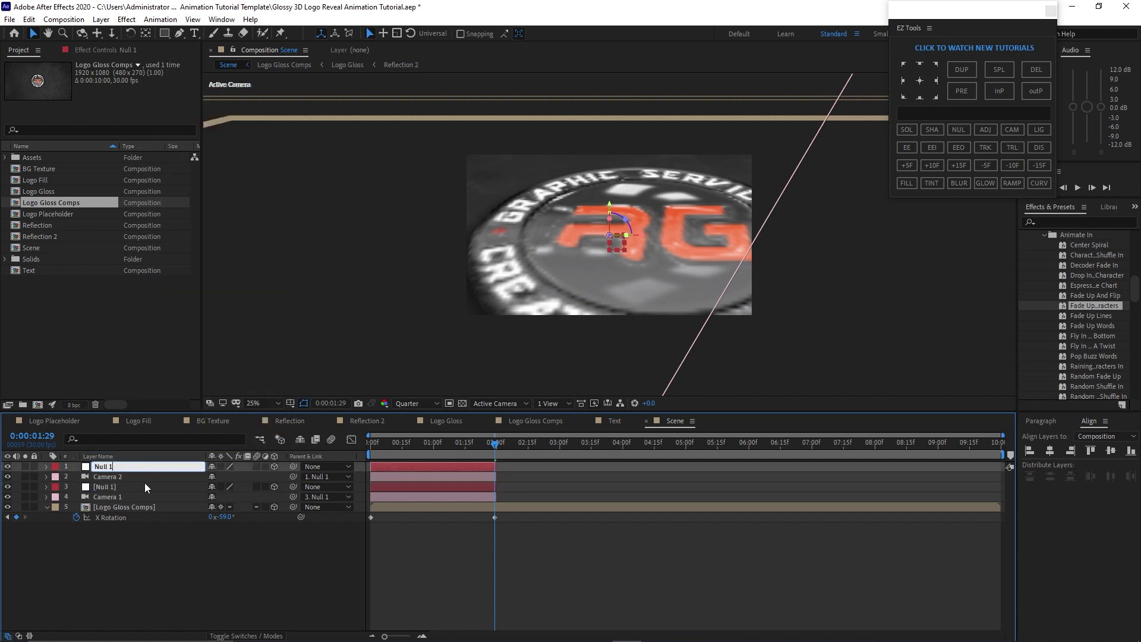
click(138, 519)
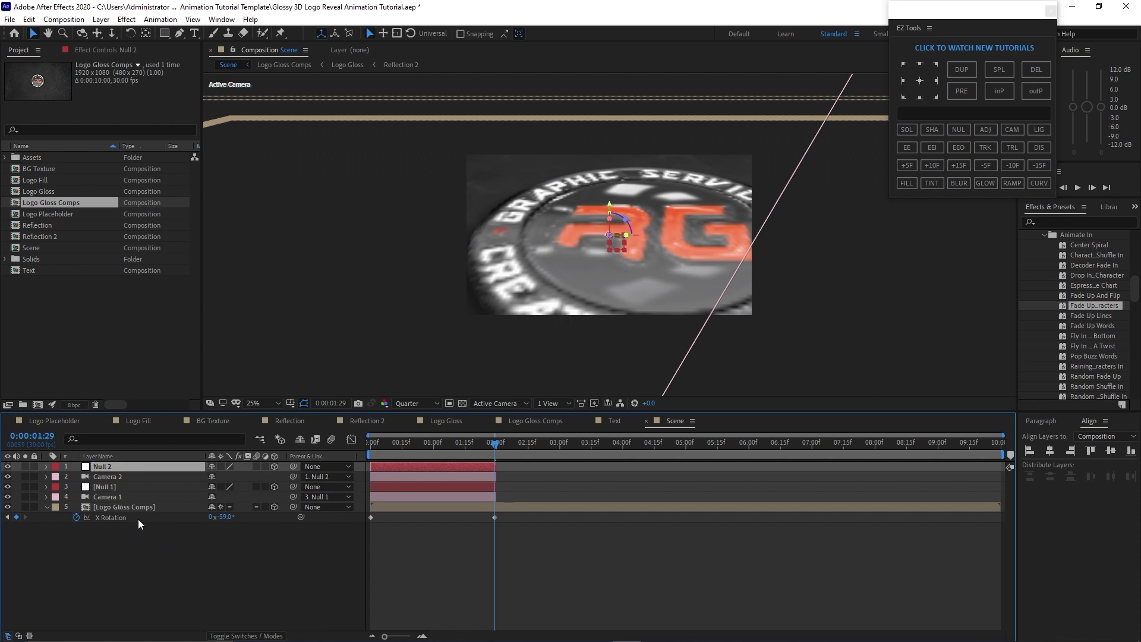
Shift the Null 2 and Camera 2 layers so they start at 0:00:02:00
click(80, 467)
shift+click(95, 477)
drag(497, 439, 498, 444)
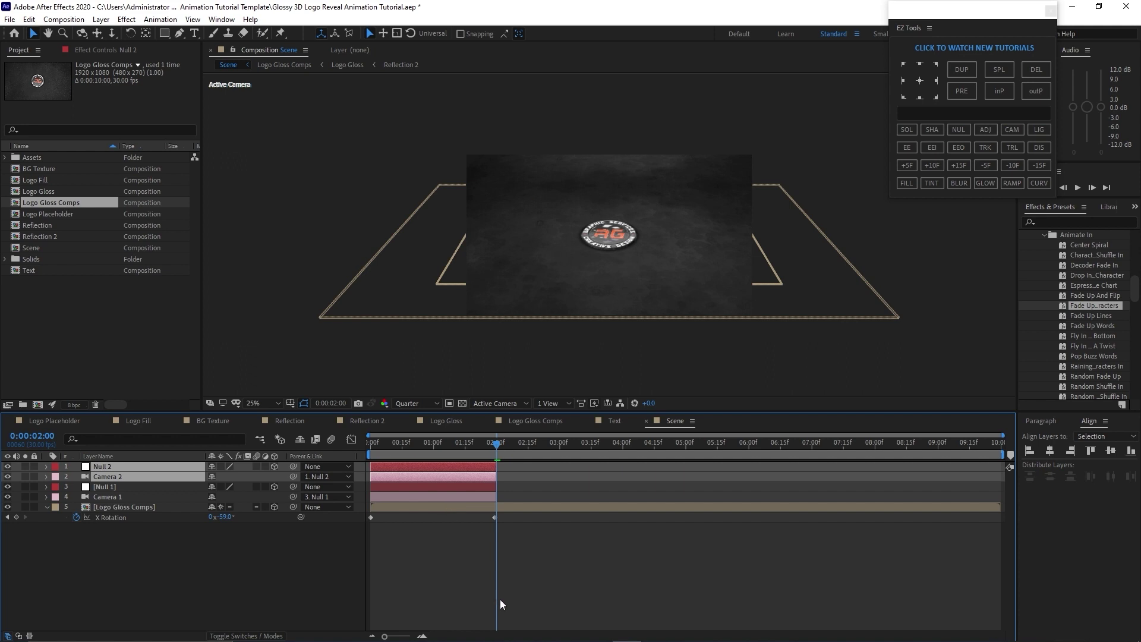
key([)
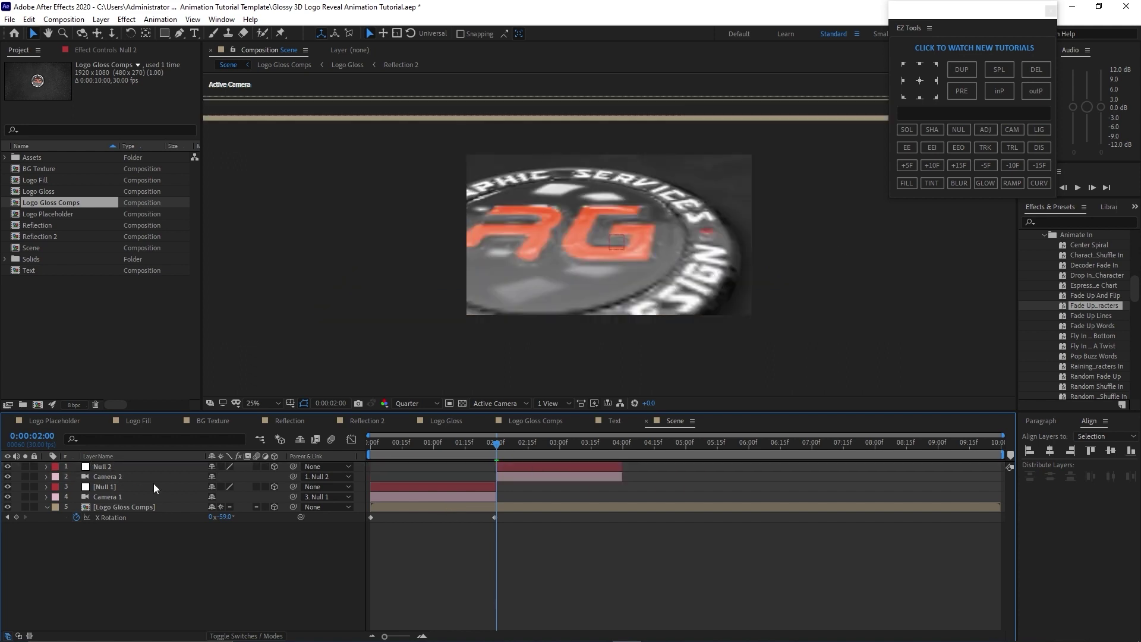
Set Null 2's X position to 734 on its first keyframe at 0:00:02:00
click(149, 467)
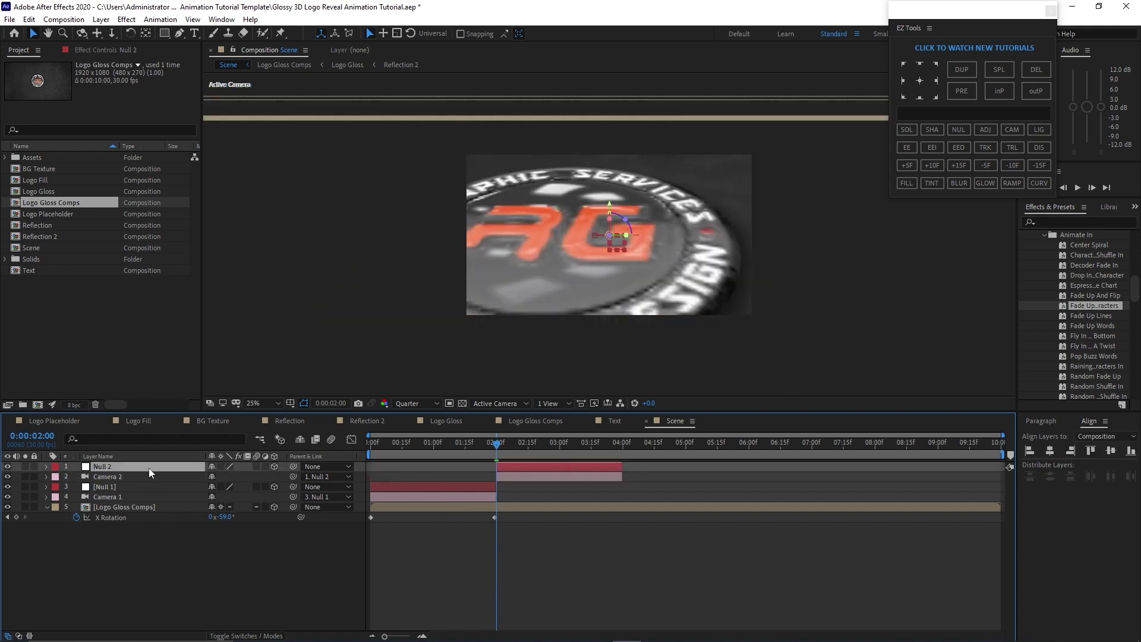
key(p)
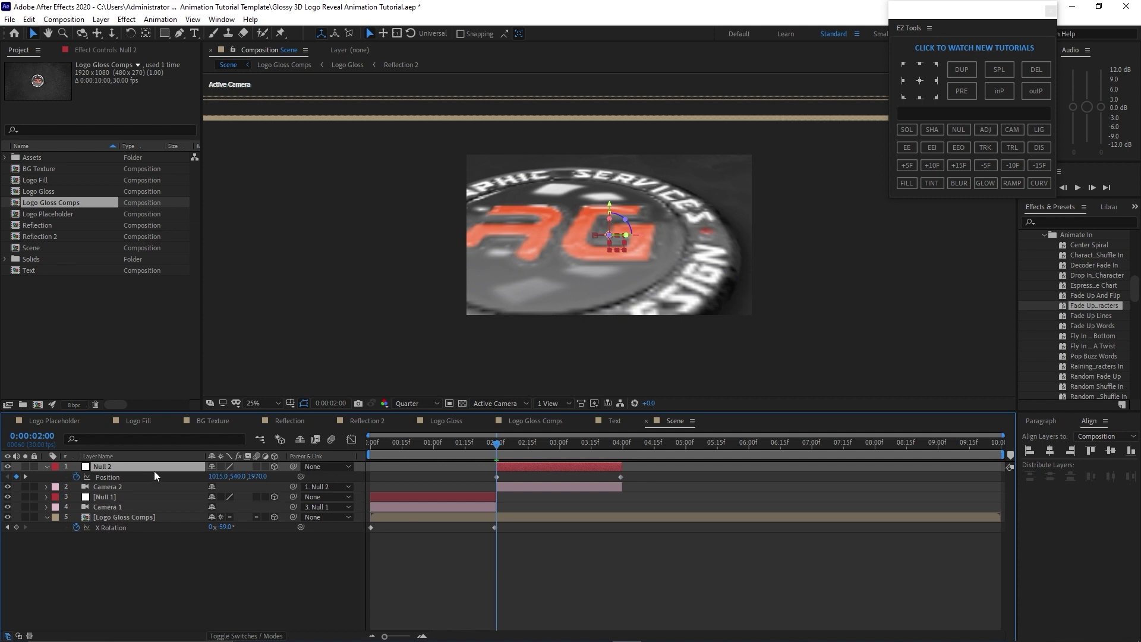
click(212, 476)
text(734)
Add an X Rotation keyframe to Logo Gloss Comps at 0:00:03:29 with its current value, and collapse Null 2's properties
click(25, 477)
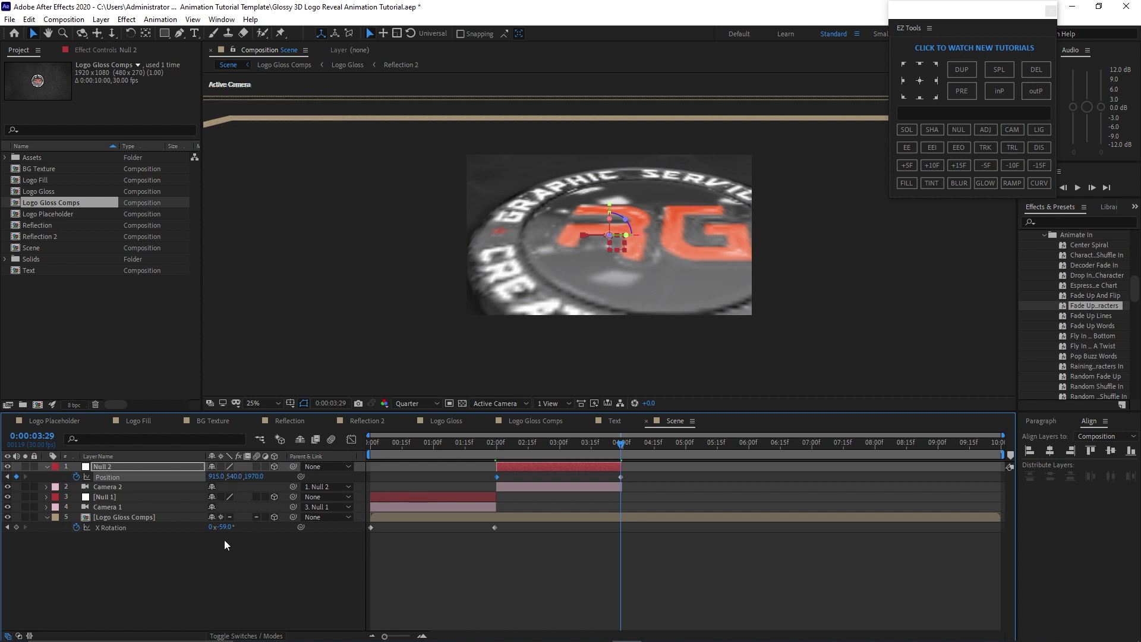
click(16, 527)
click(47, 467)
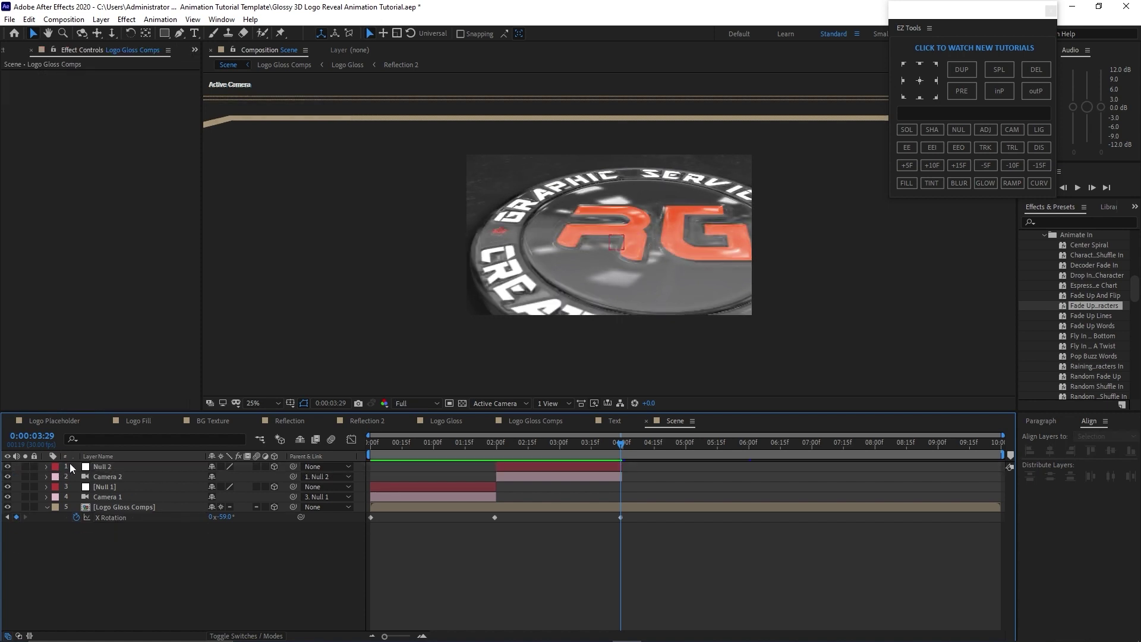
Duplicate Null 2 and Camera 2, stack the copies together above the originals, and start them at 0:00:04:00
drag(71, 464, 89, 478)
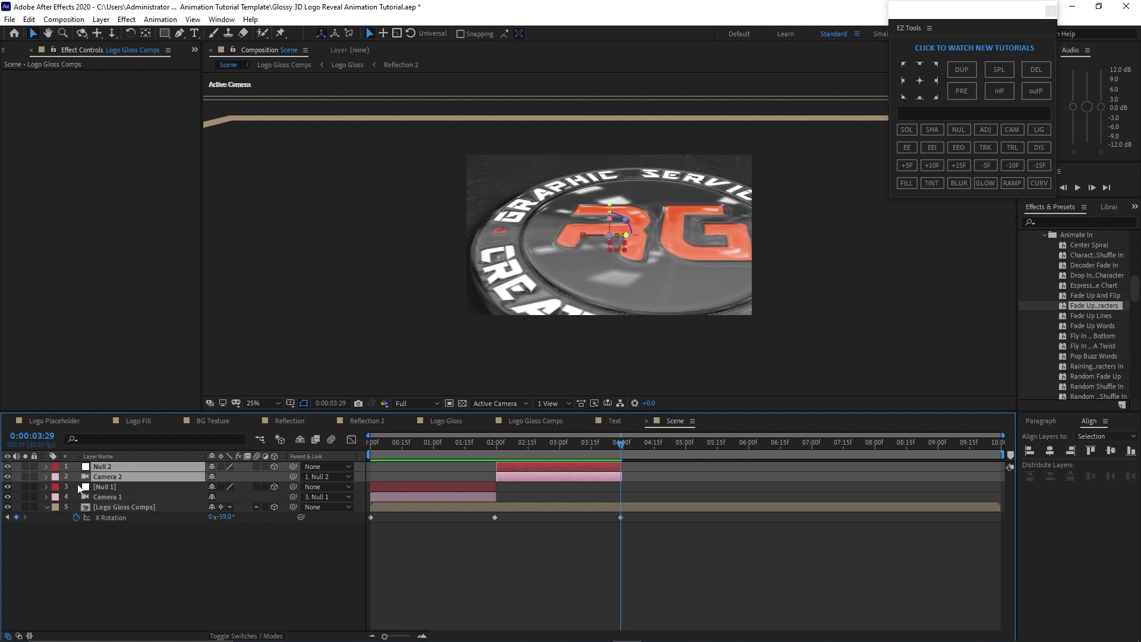
key(ctrl+d)
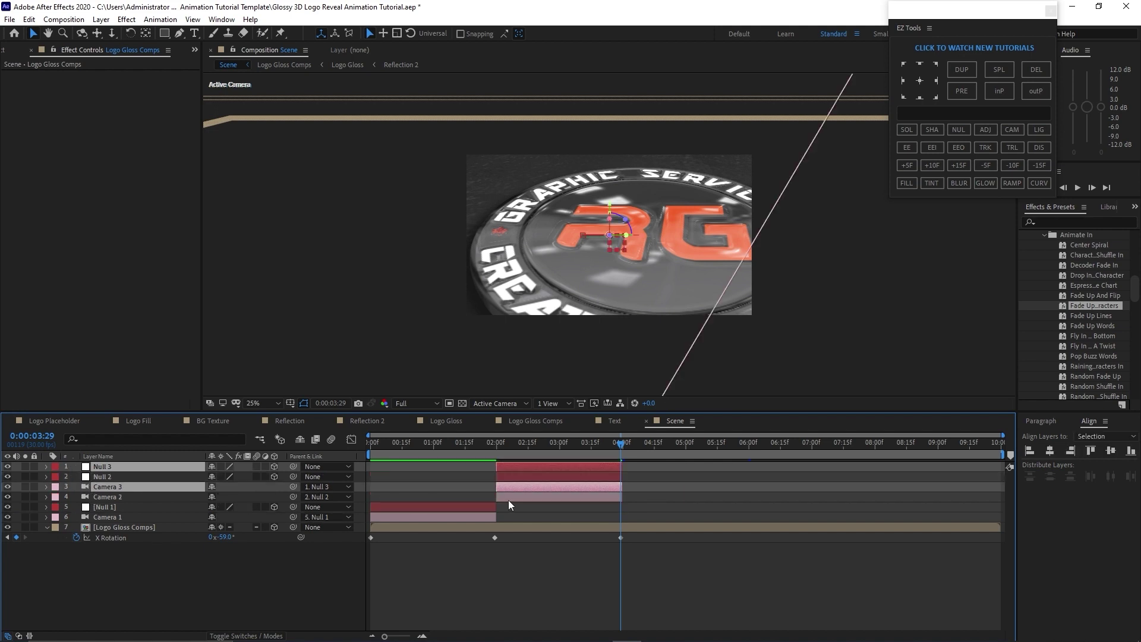
click(621, 446)
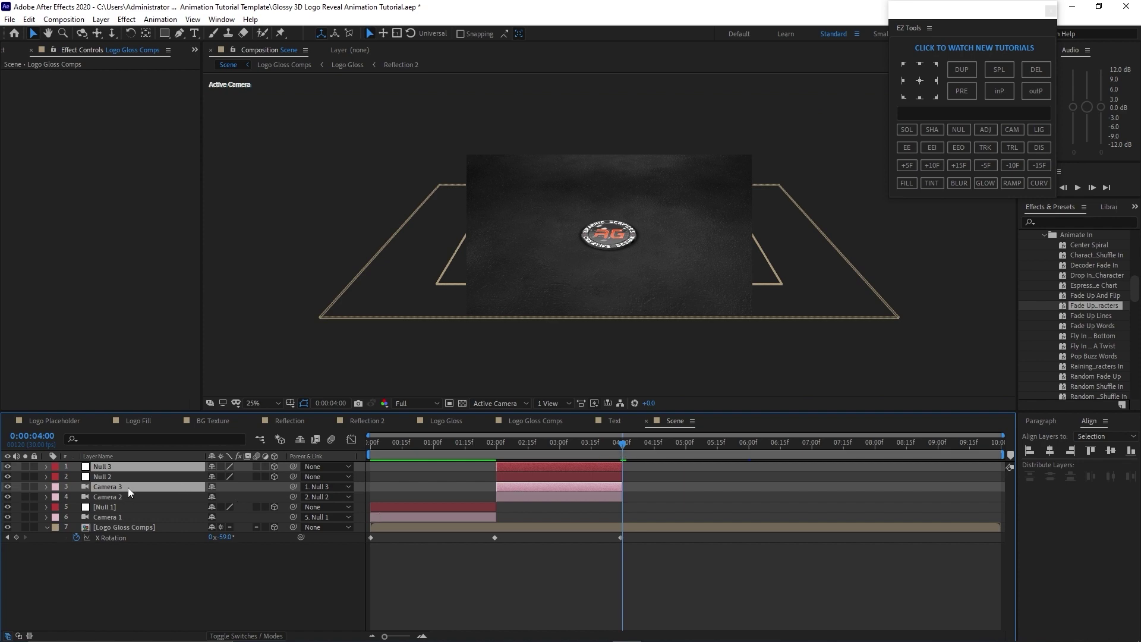
drag(127, 487, 123, 475)
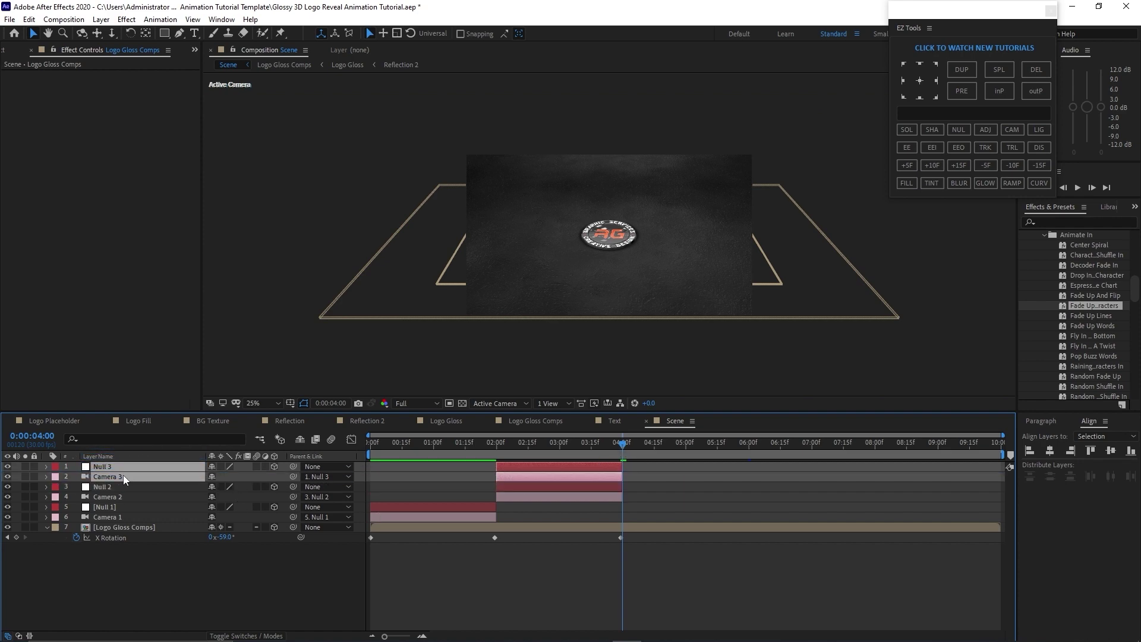
key(bracketleft)
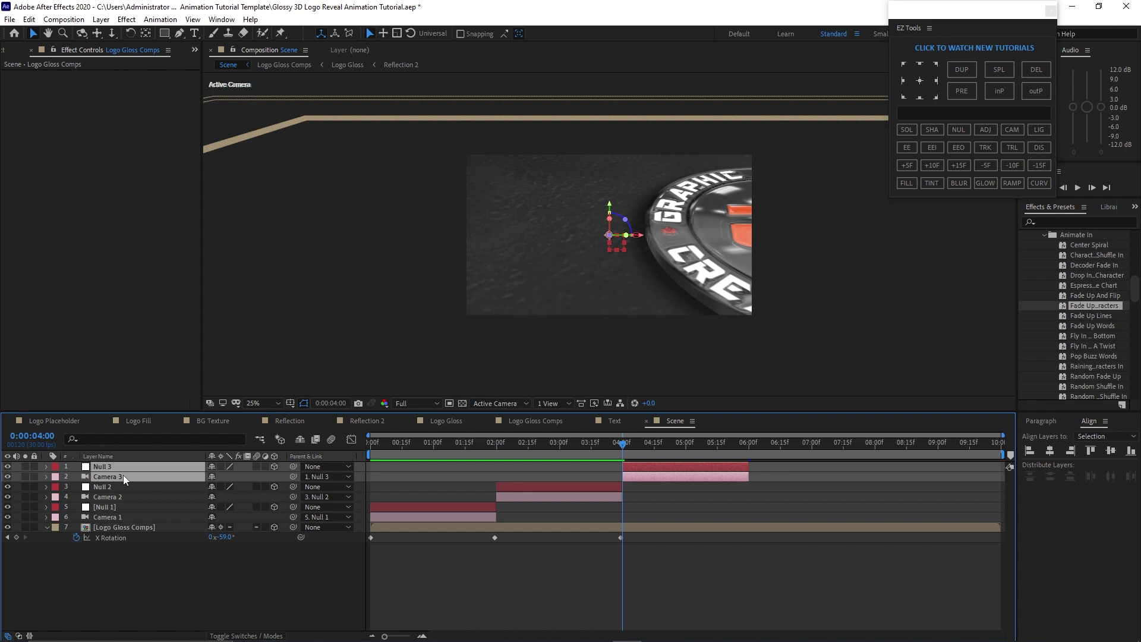
click(125, 608)
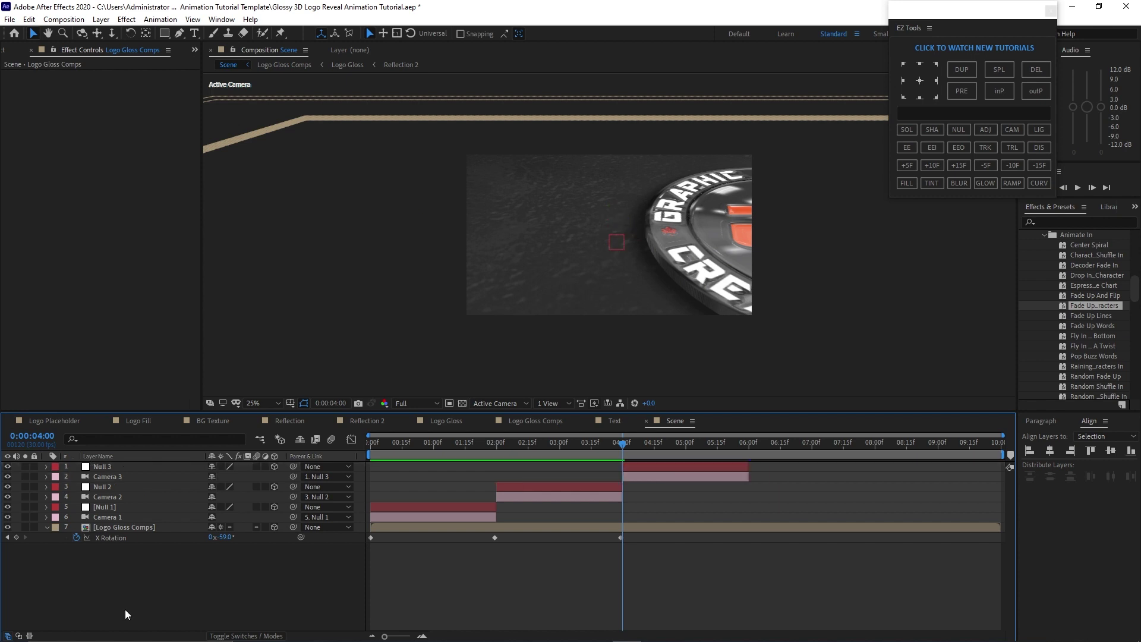
Set Null 3's X position to 960 on its first keyframe at 0:00:04:00
click(127, 467)
key(p)
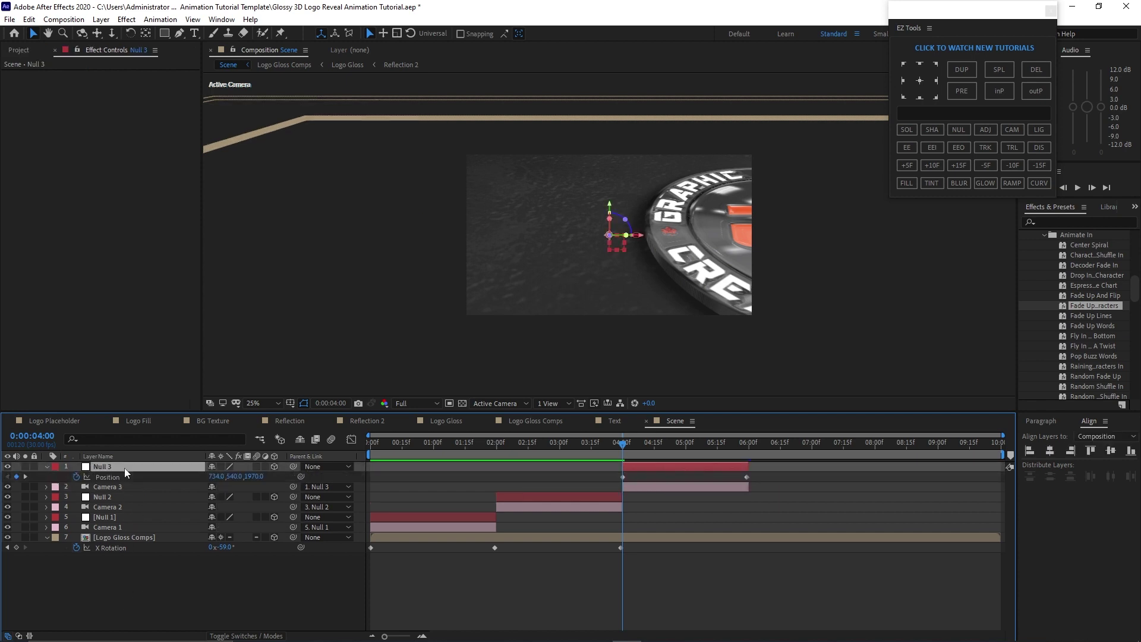
click(212, 478)
text(960)
Set Null 3's Position keyframe at 0:00:05:29 to X 960 and Z 1493
click(25, 477)
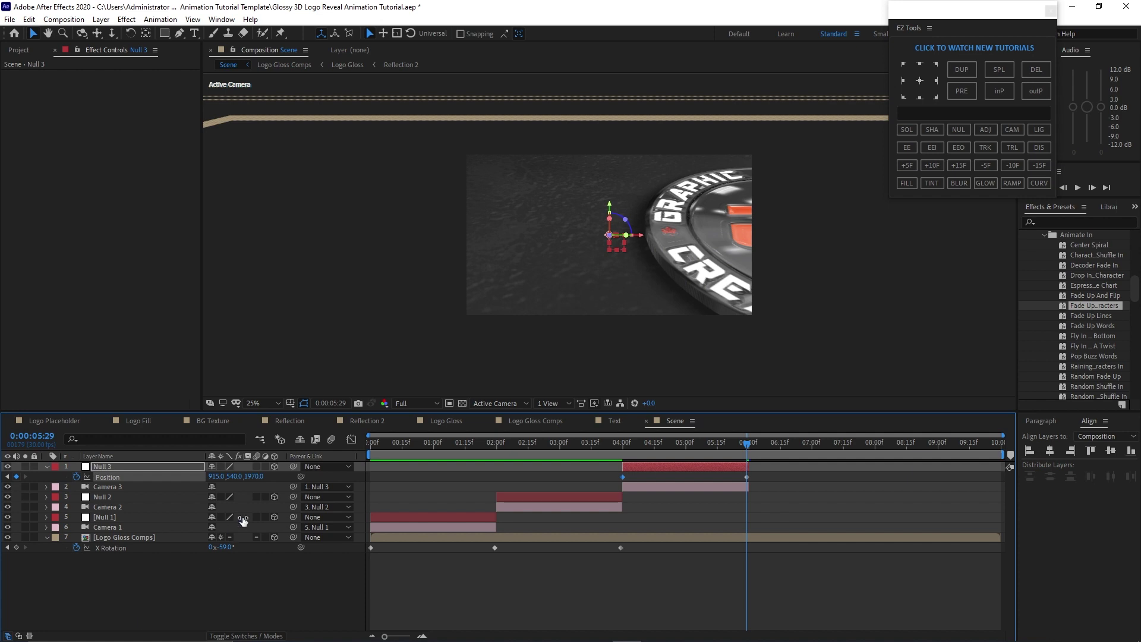
click(257, 477)
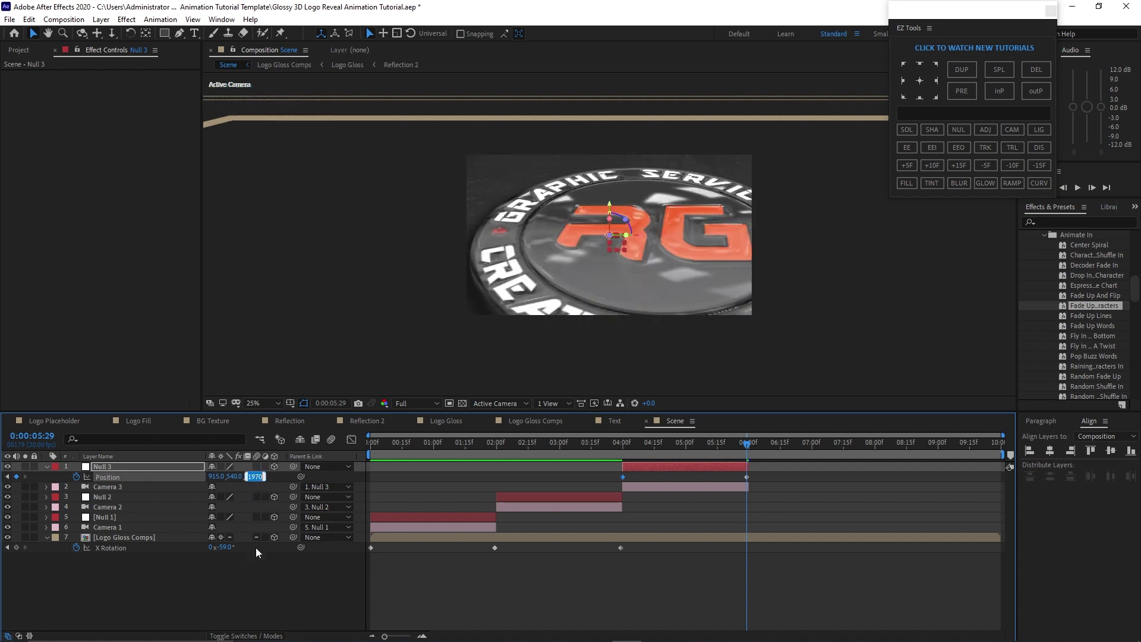
text(1493)
key(Tab)
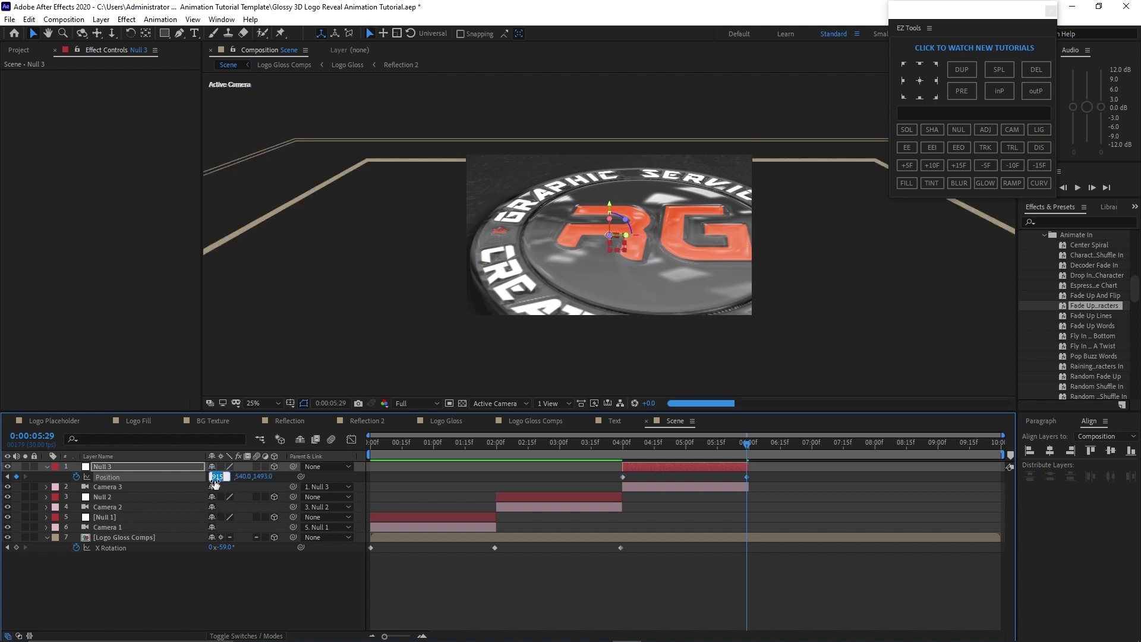
text(960)
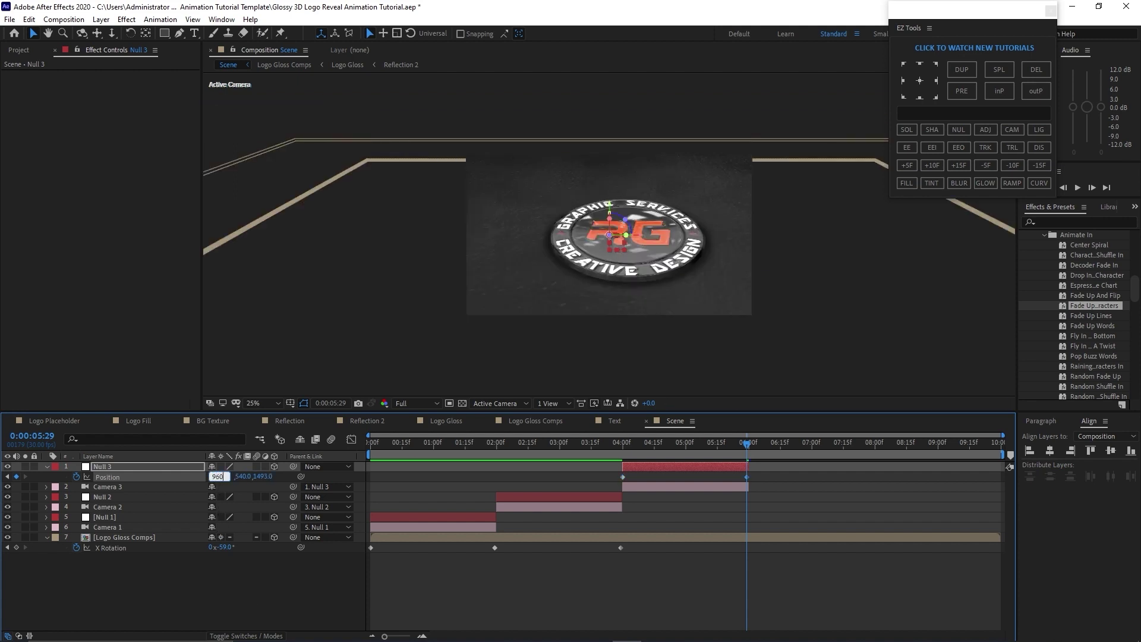
click(235, 604)
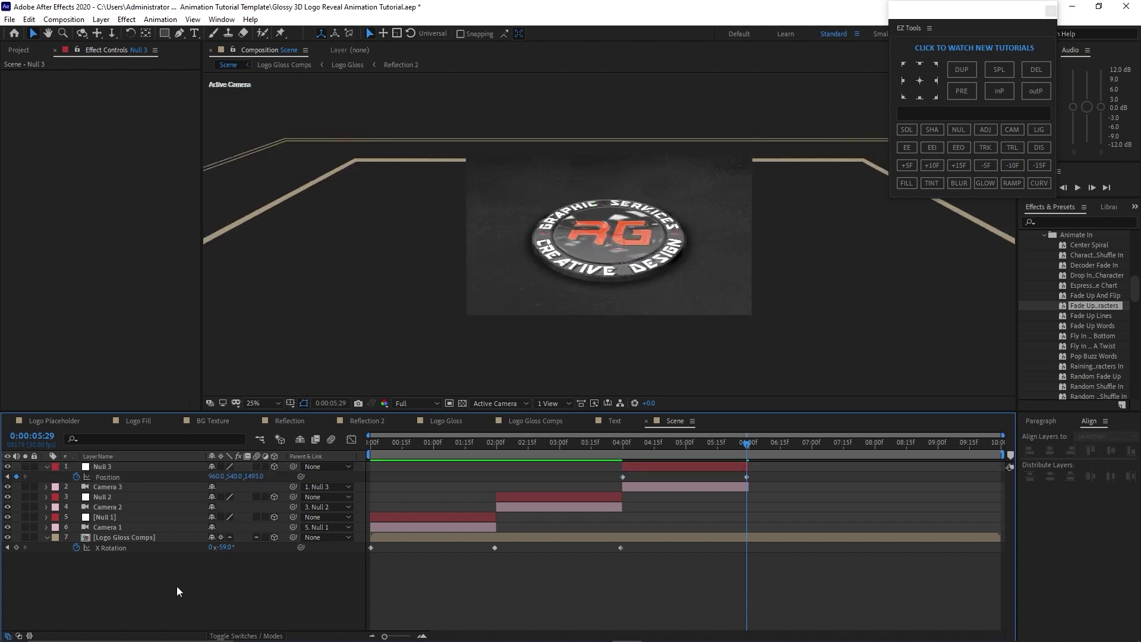
Keyframe the Logo Gloss Comps layer's X Rotation at 0° at 0:00:05:29 and collapse Null 3's properties
click(17, 548)
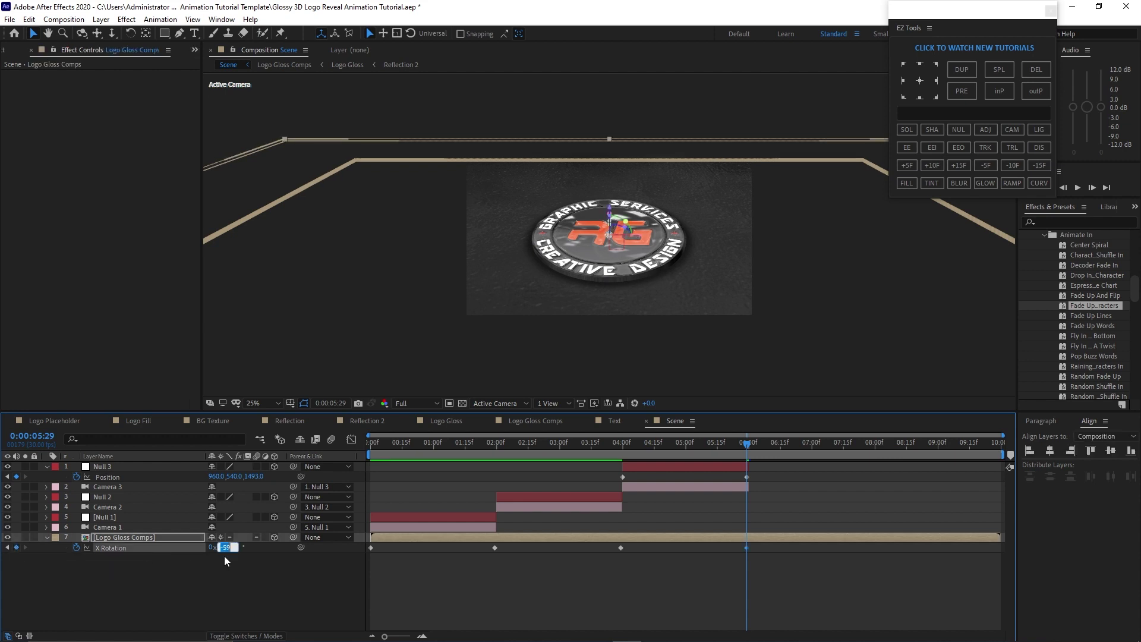
text(0)
click(283, 599)
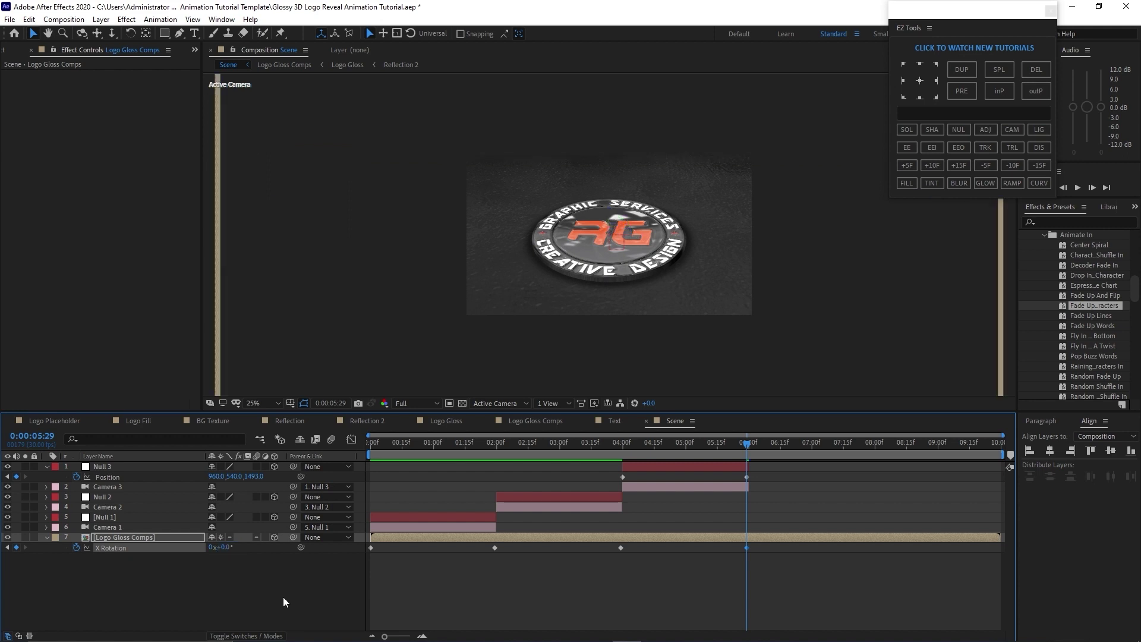
click(46, 466)
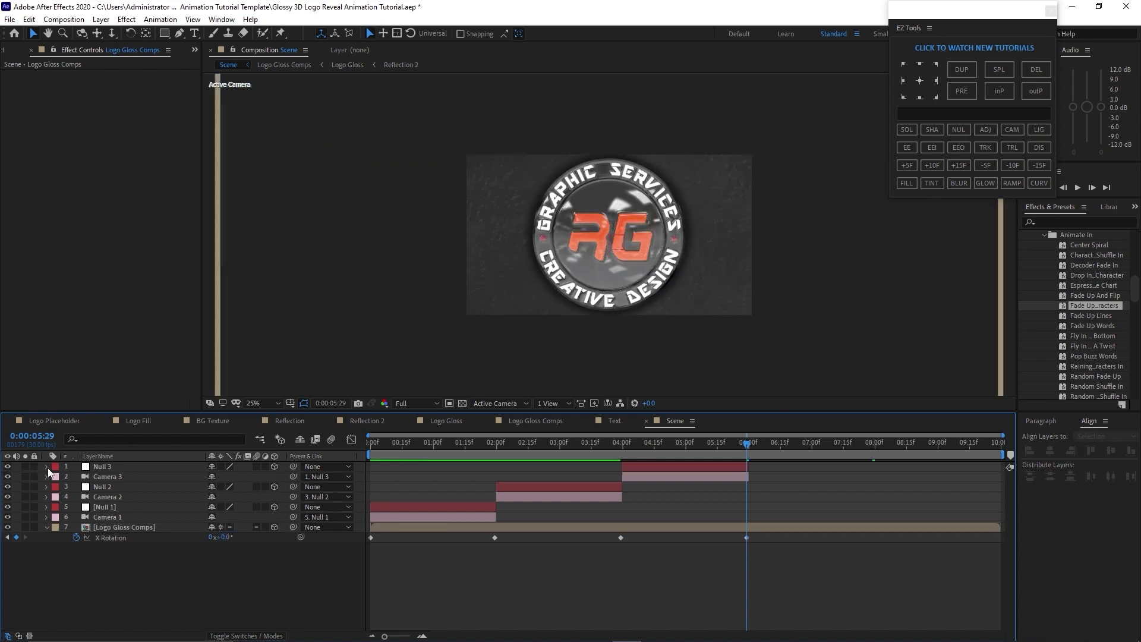
Duplicate Null 3 and Camera 3, stack the copies together above the originals, and start them at 0:00:06:00
drag(76, 462, 102, 479)
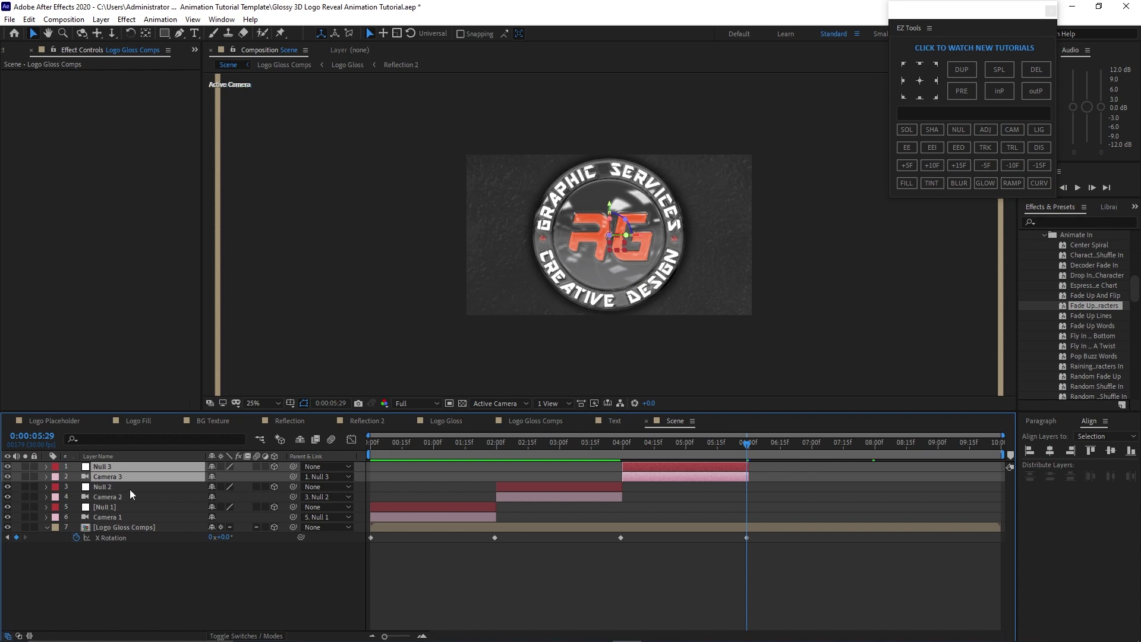
key(ctrl+d)
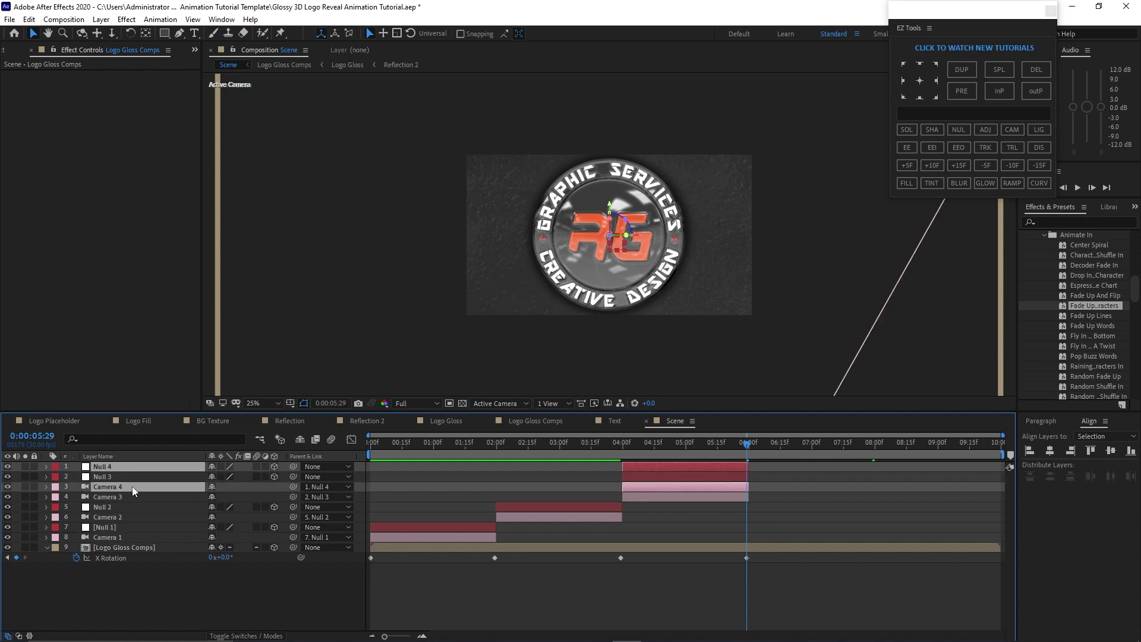
drag(132, 486, 130, 476)
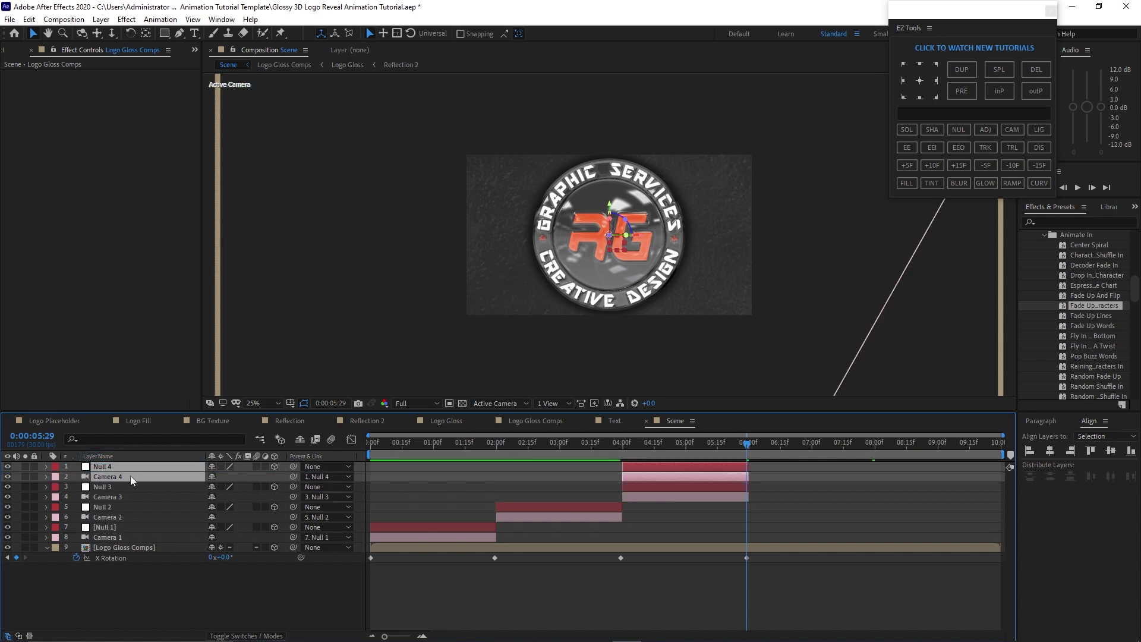
click(747, 445)
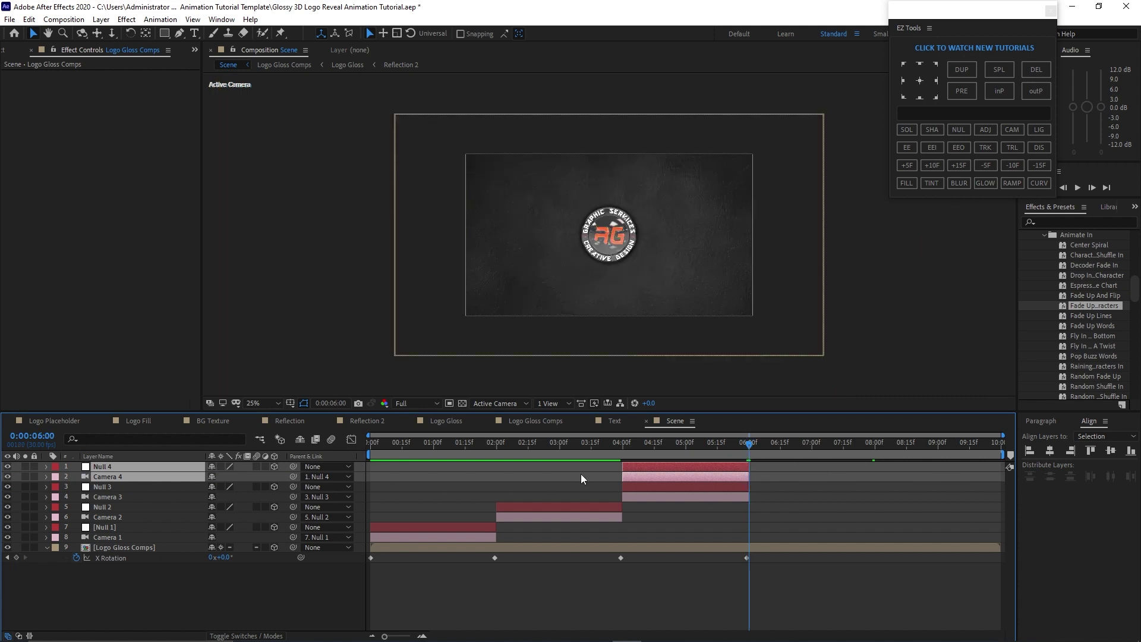
key(bracketleft)
Set Null 4's Z position to 1493 on its keyframe at 0:00:06:00 and go to its keyframe at 0:00:07:29
click(147, 466)
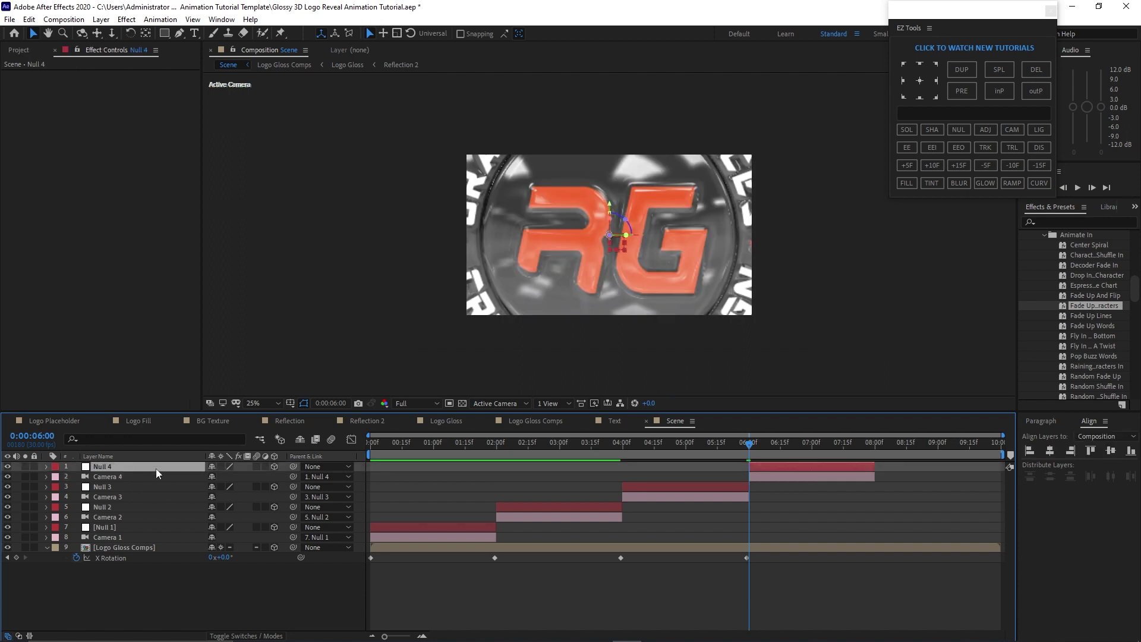
key(u)
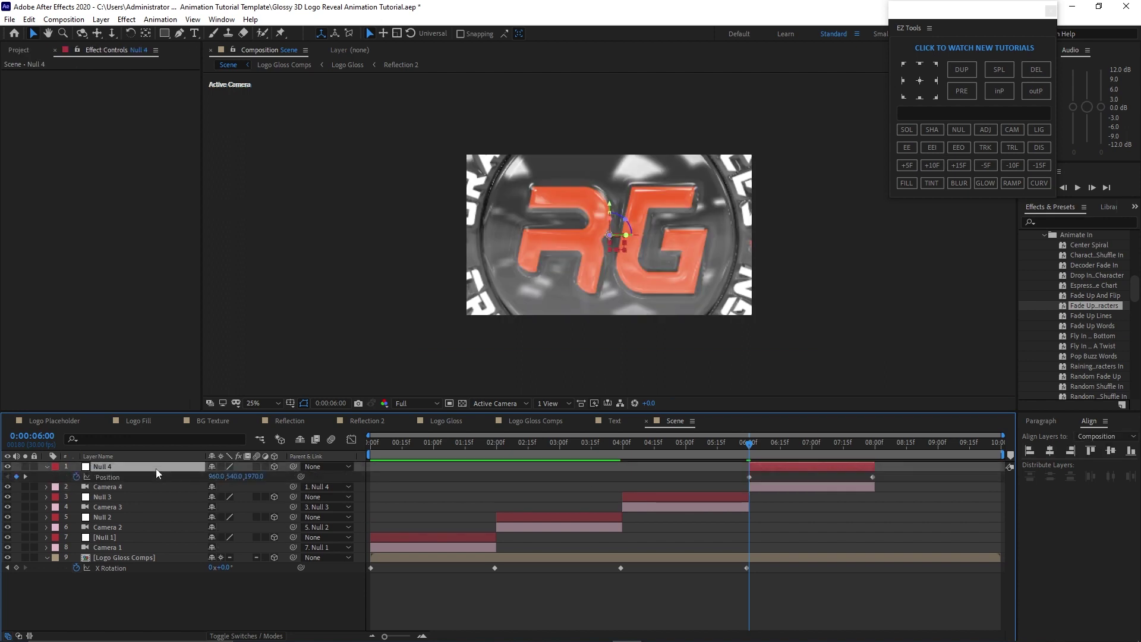
click(255, 475)
click(255, 475)
text(1493)
click(24, 477)
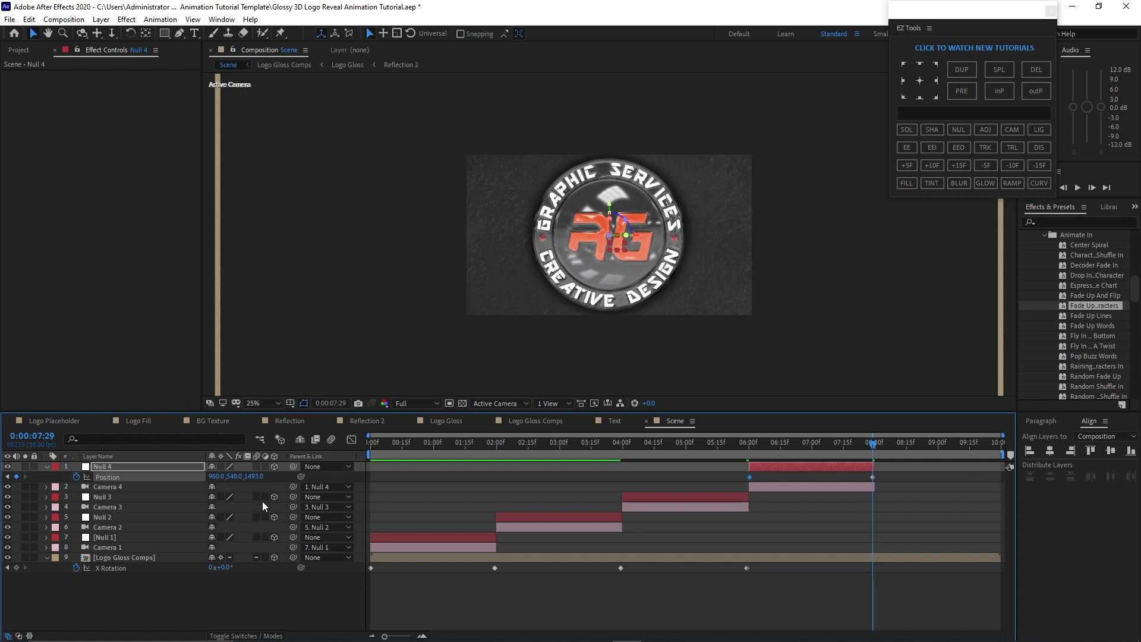
Set Null 4's Z position to 0 on its keyframe at 0:00:07:29
click(253, 476)
text(0)
click(286, 588)
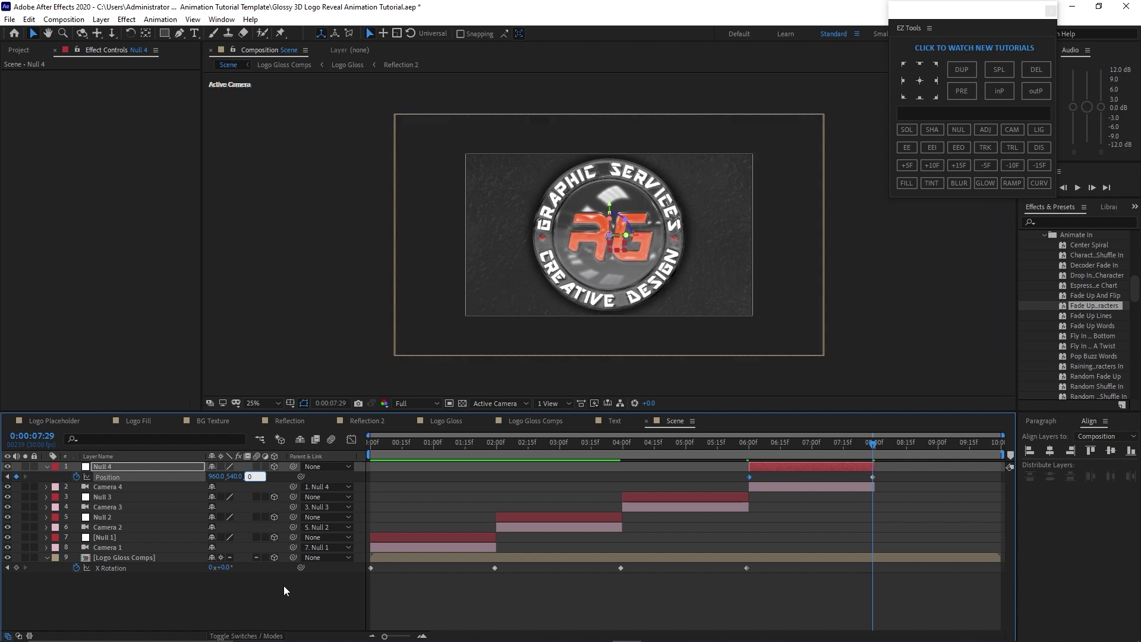
Add the Text composition as the top layer of Scene and start it at 0:00:07:15
click(843, 444)
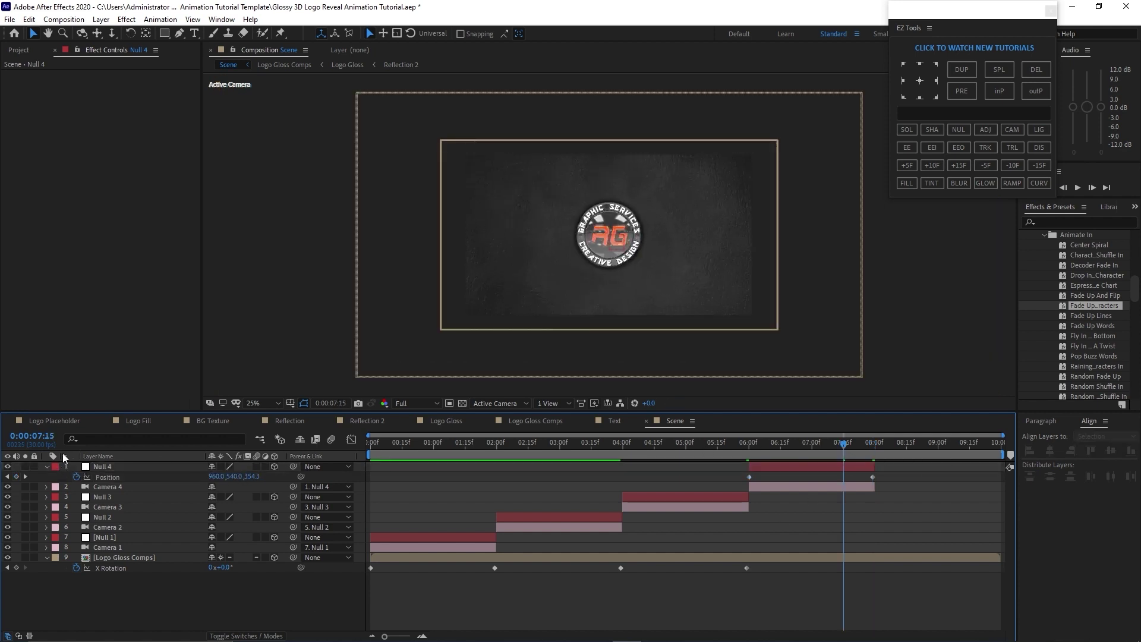
click(26, 55)
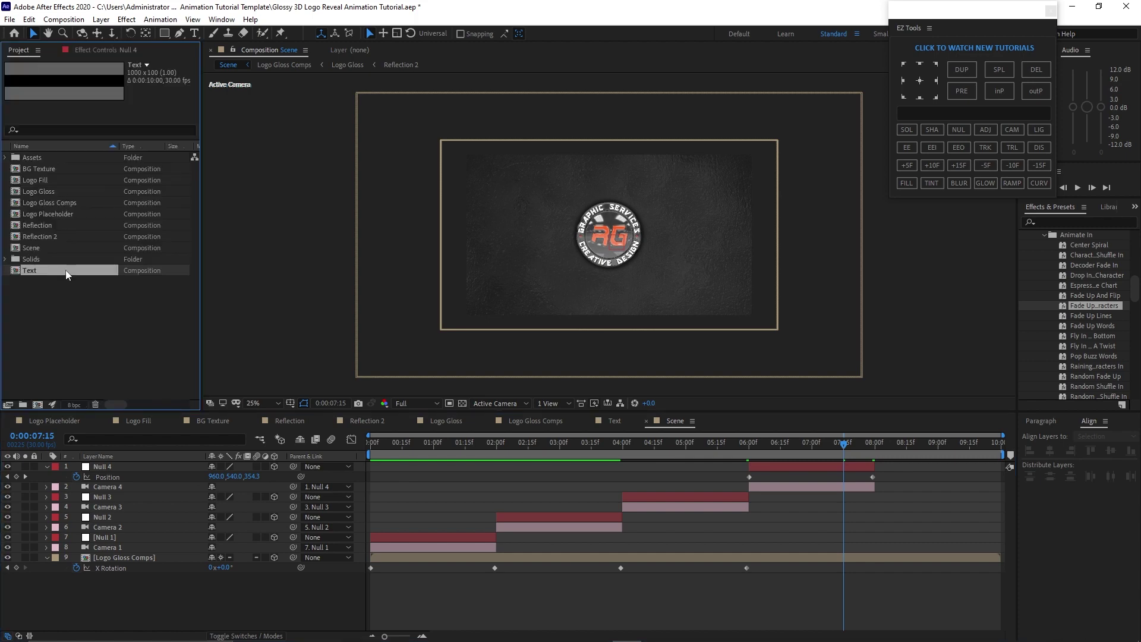
drag(65, 268, 100, 461)
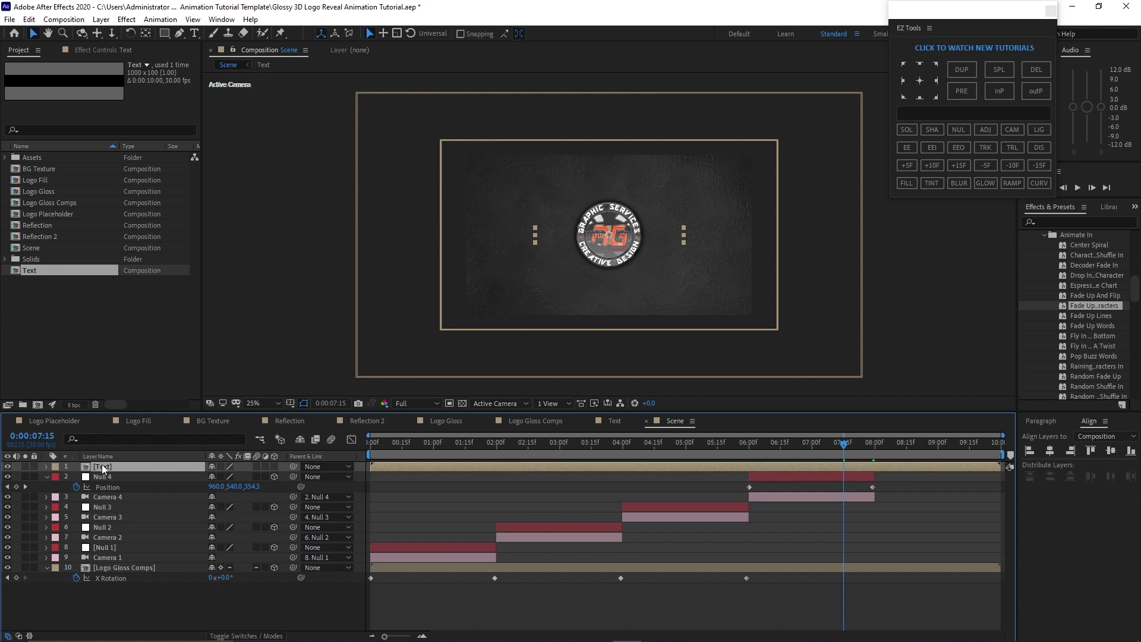
key(bracketleft)
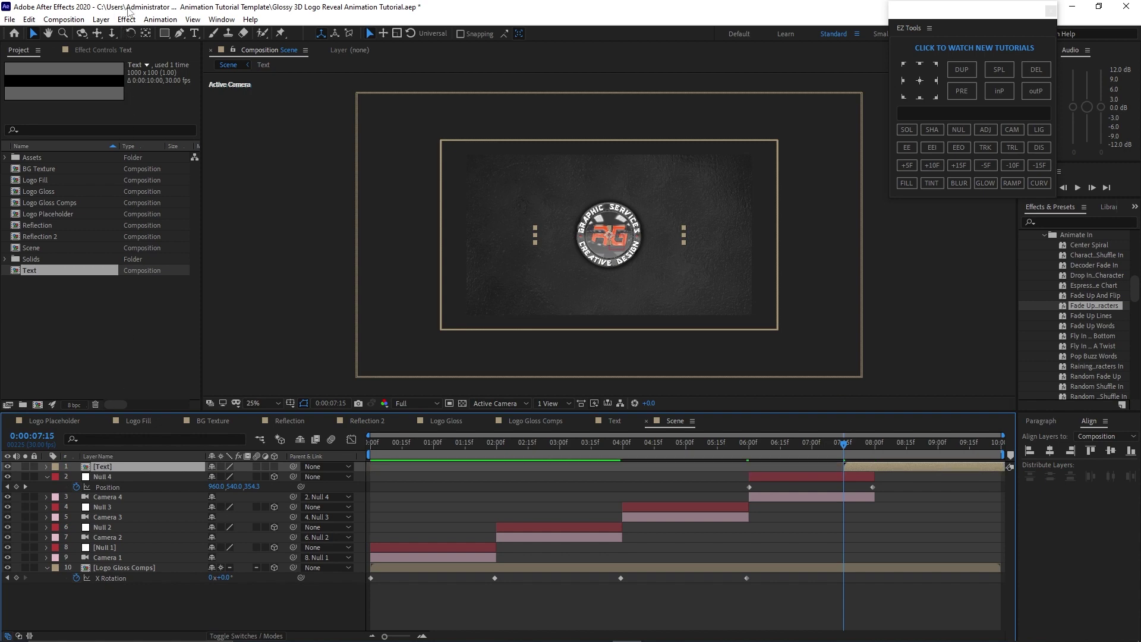
Apply a Drop Shadow to the Text layer with 100% opacity and a distance of 6, and make the layer 3D
click(127, 19)
mouse_move(205, 276)
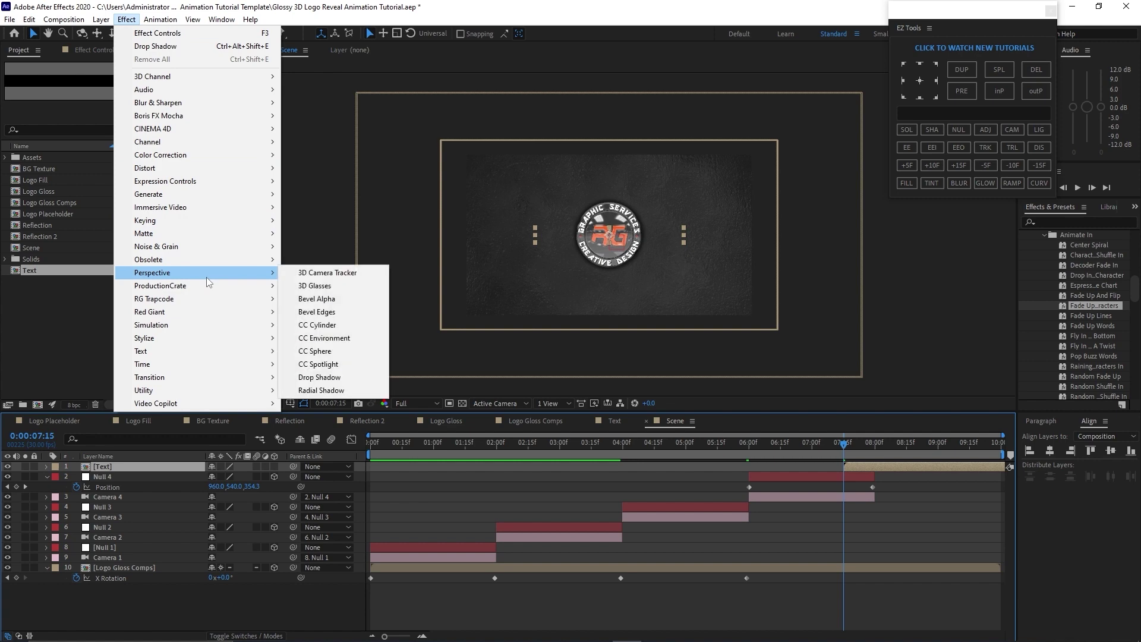
click(319, 376)
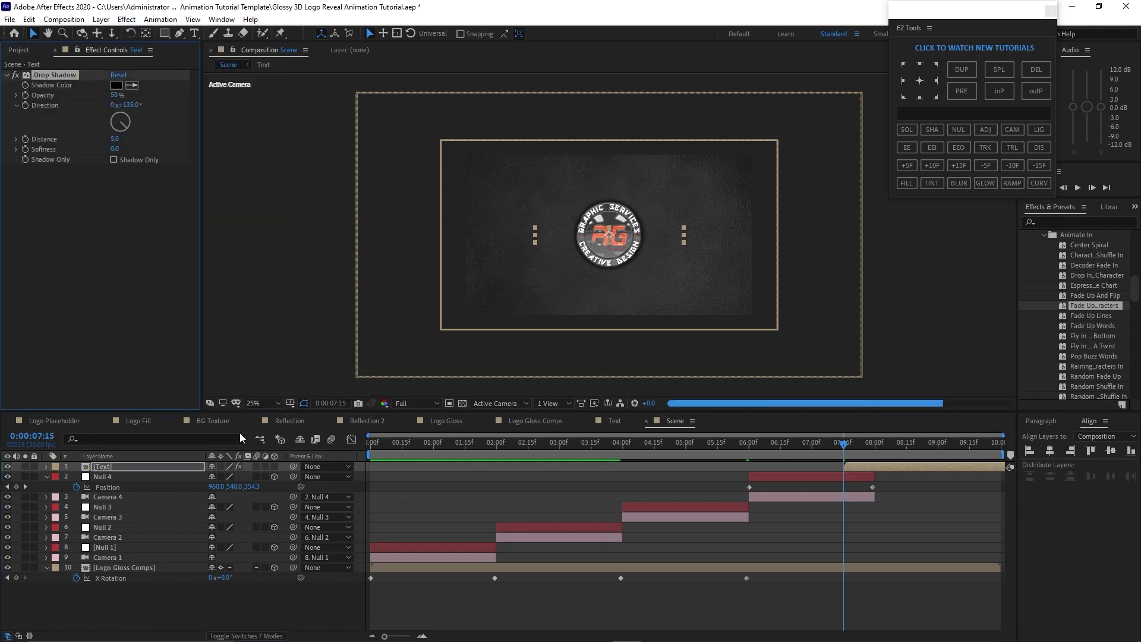
click(274, 466)
drag(114, 95, 278, 140)
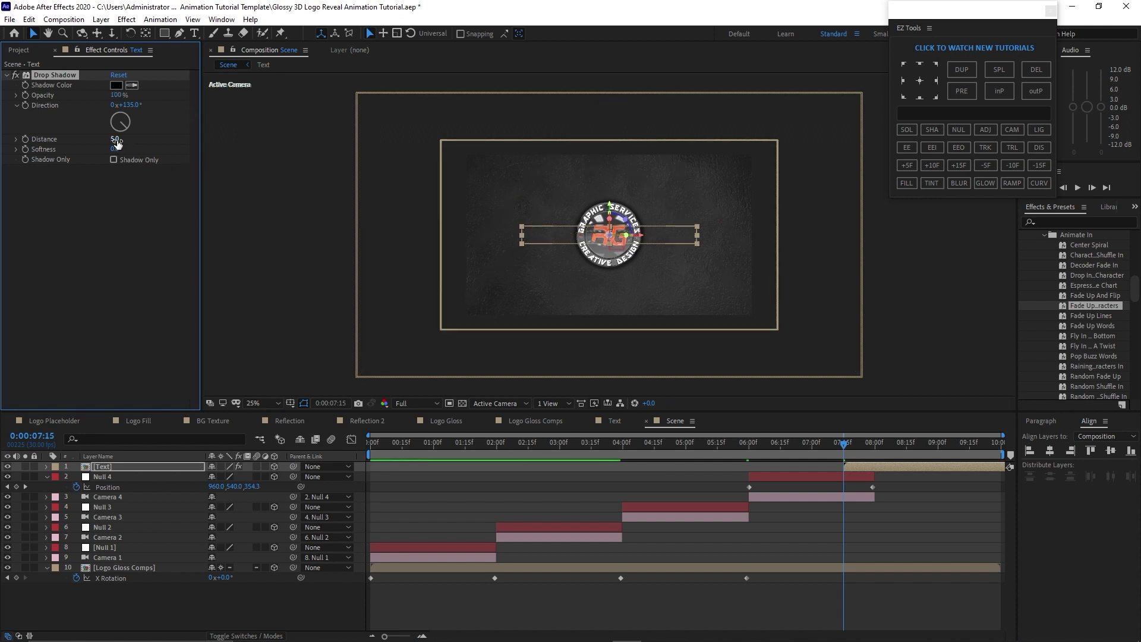
click(116, 140)
text(6)
Lower the Text layer beneath the logo to Y position 832 and check the frame at 0:00:09:05
click(161, 466)
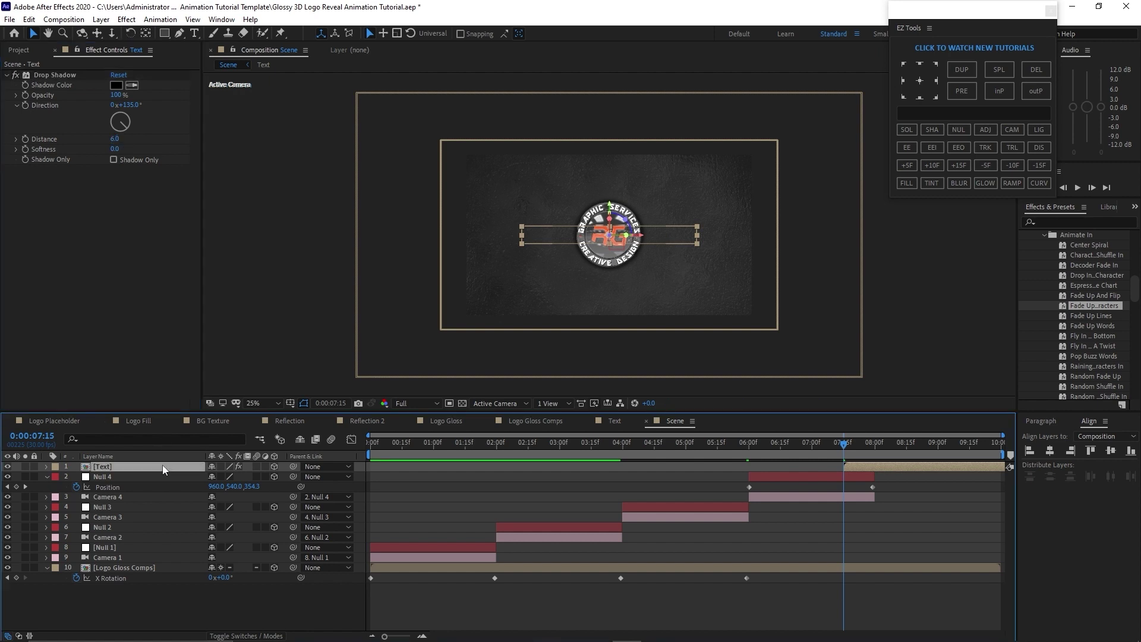
key(p)
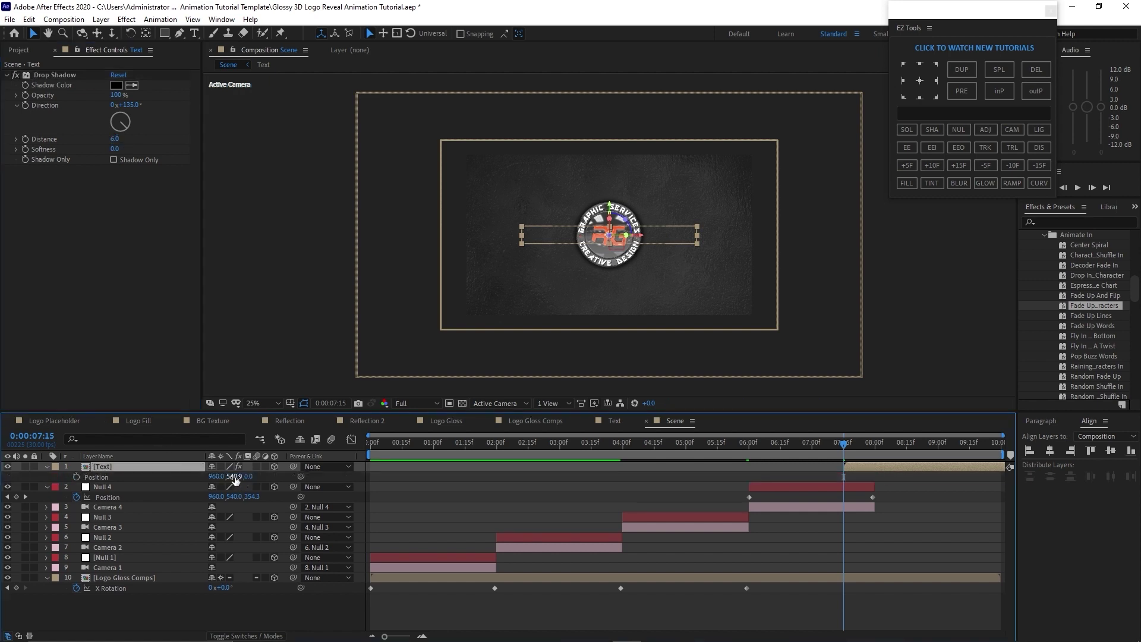
drag(235, 478, 401, 488)
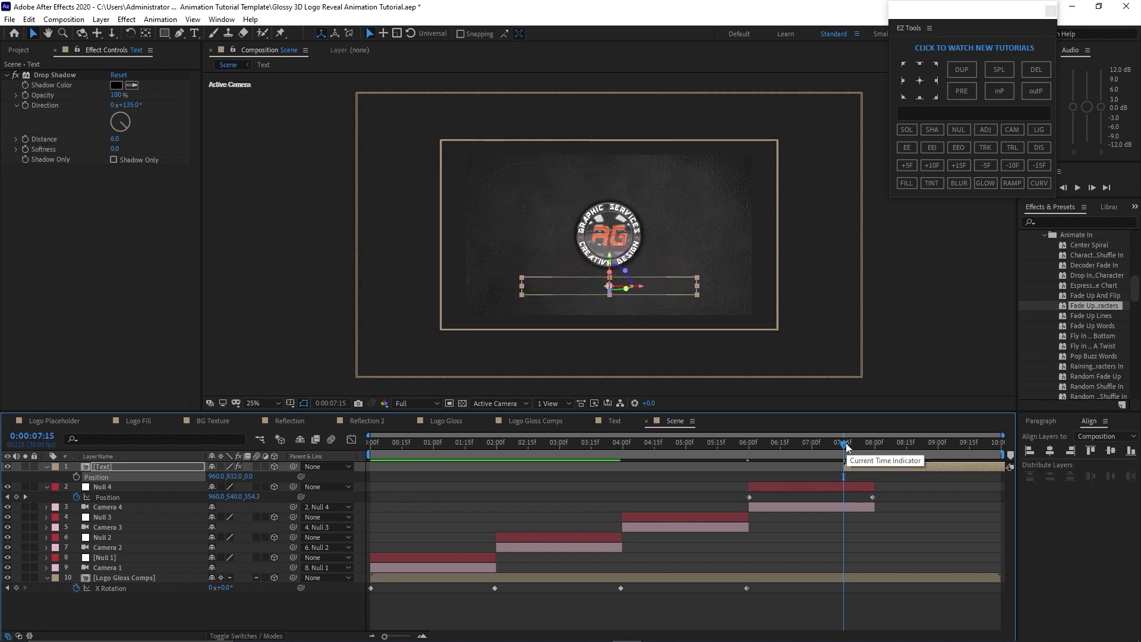
drag(847, 447, 949, 455)
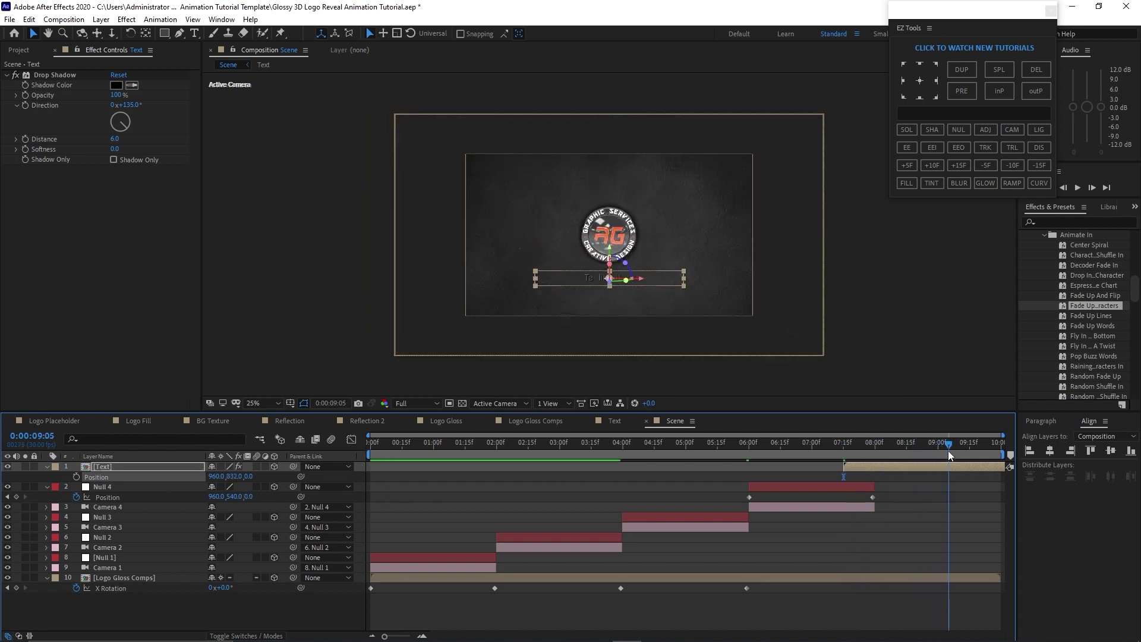
click(597, 347)
click(599, 385)
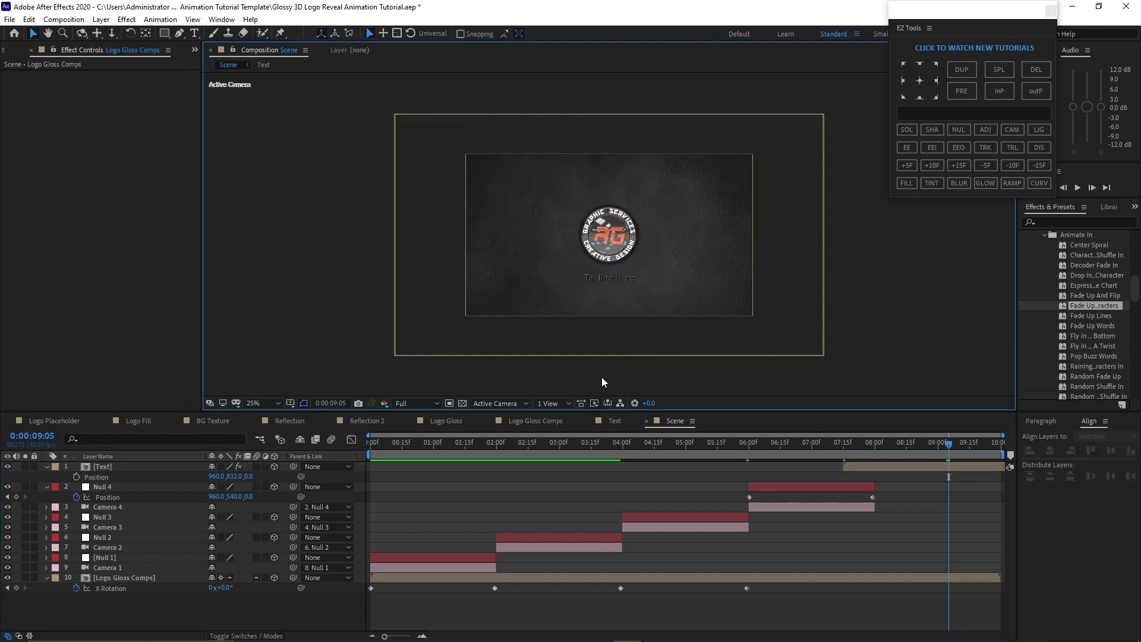
Create a 1920 × 1080, 30 fps, 10-second composition named Final
click(82, 21)
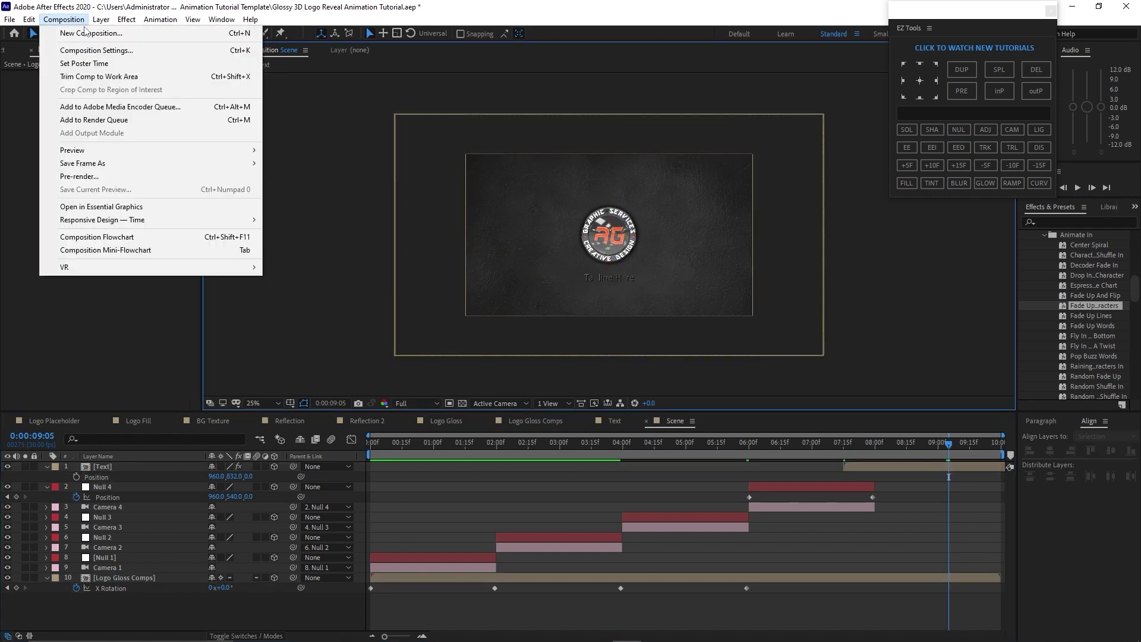
click(66, 31)
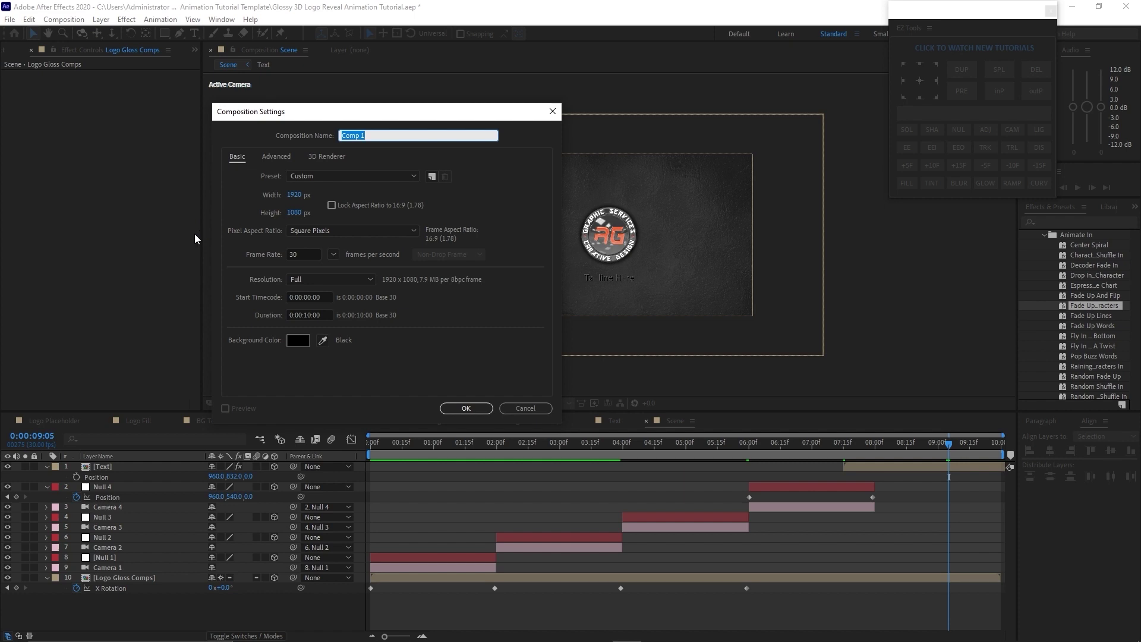
text(Final)
click(486, 406)
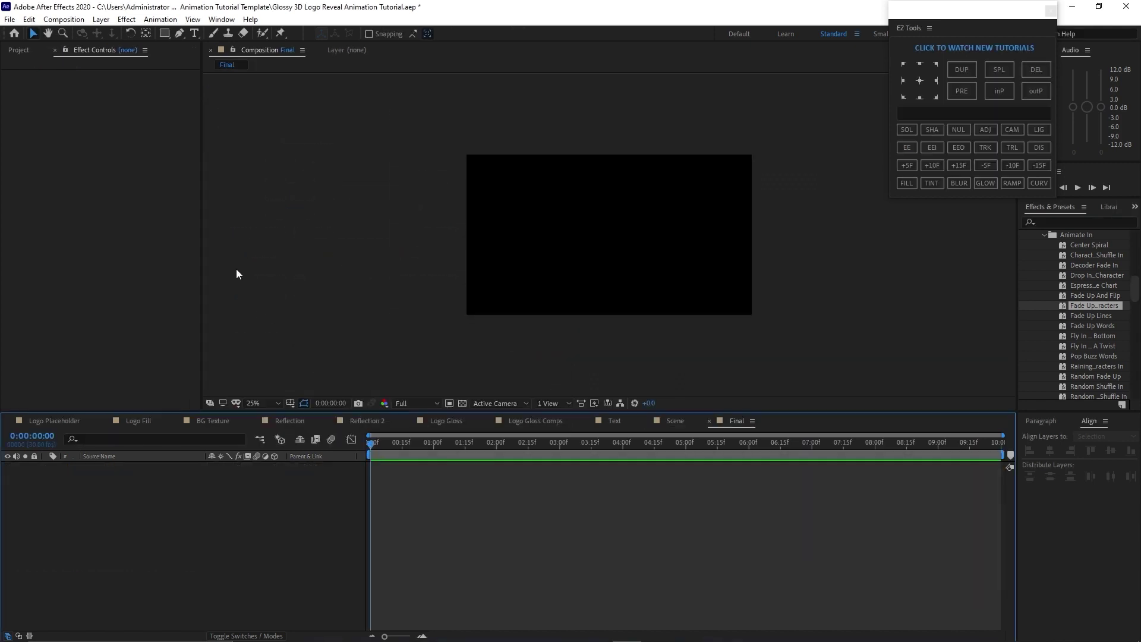
Add the Scene composition to the Final timeline and play a preview from the start
click(20, 53)
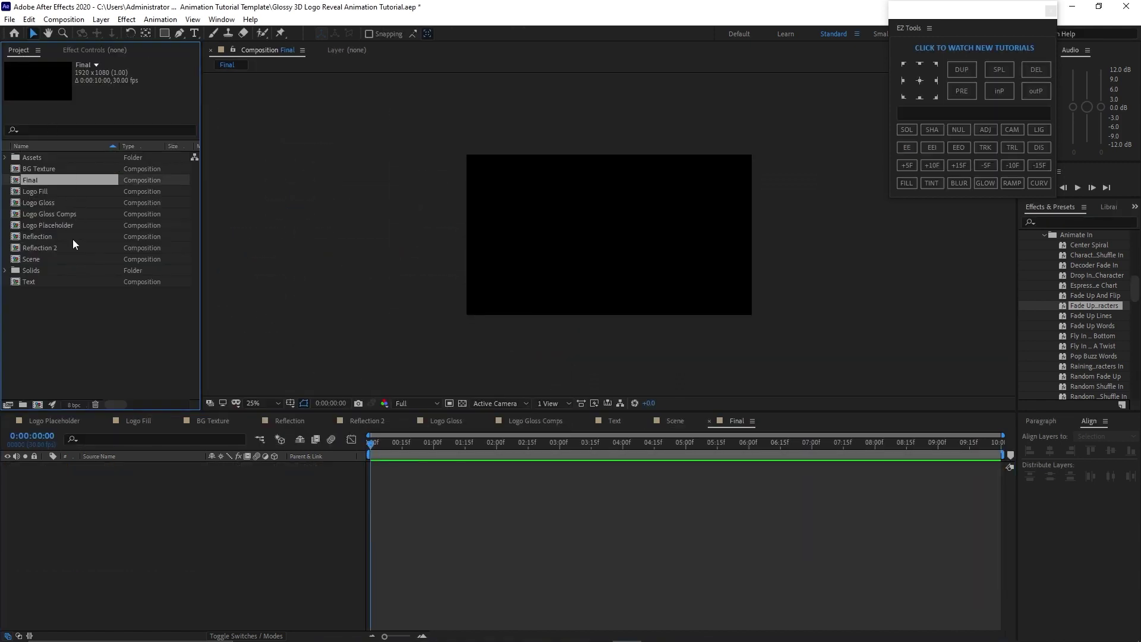
drag(67, 255, 109, 501)
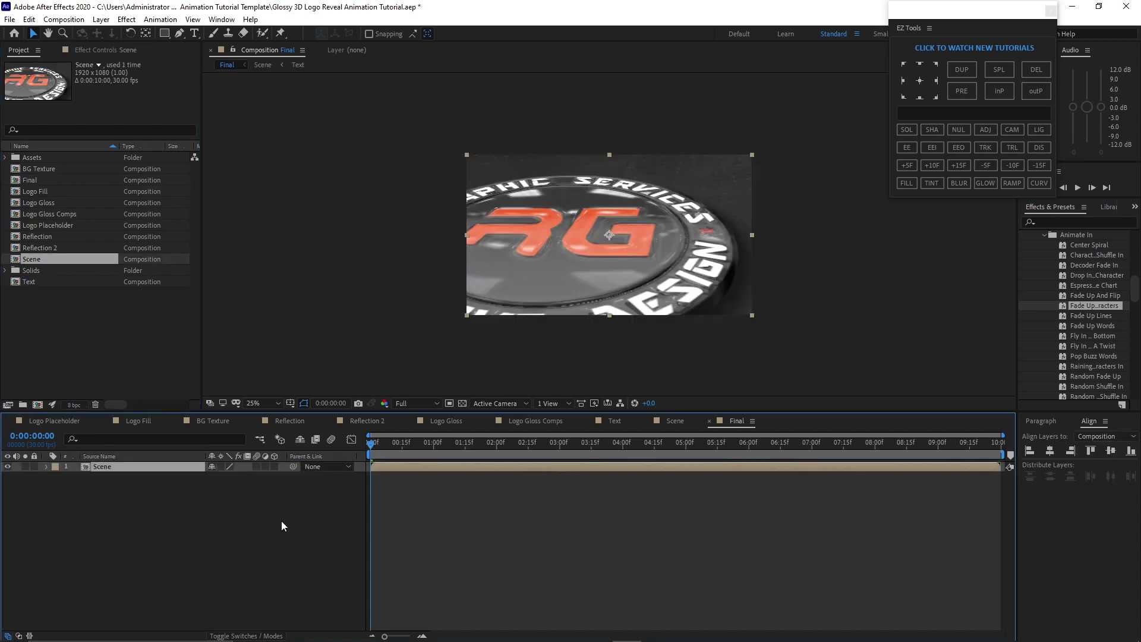
click(1079, 191)
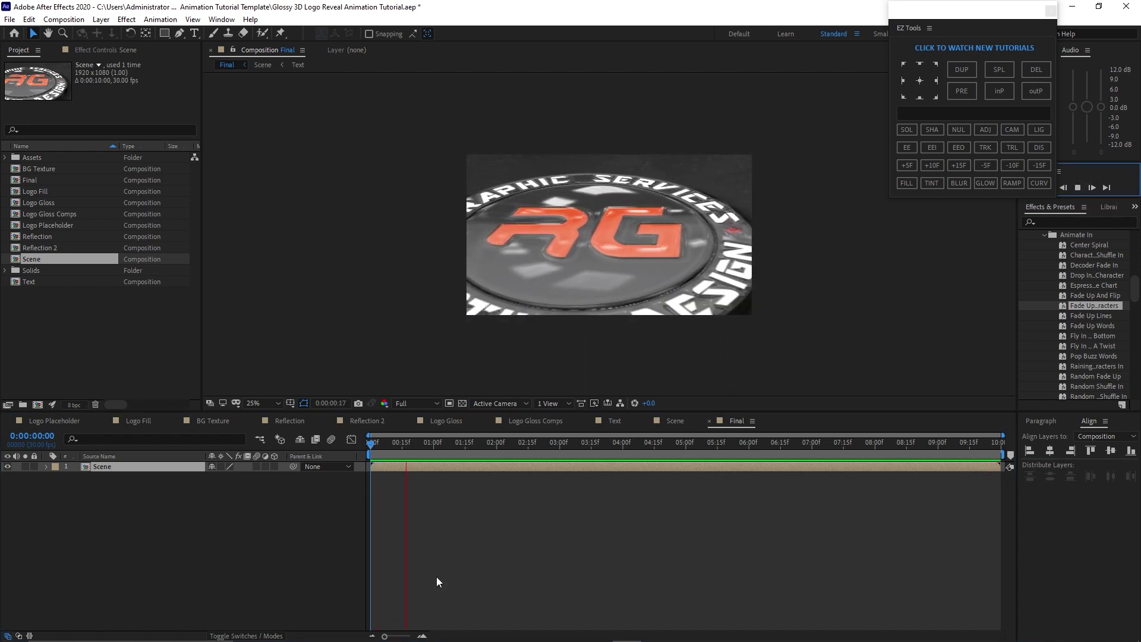